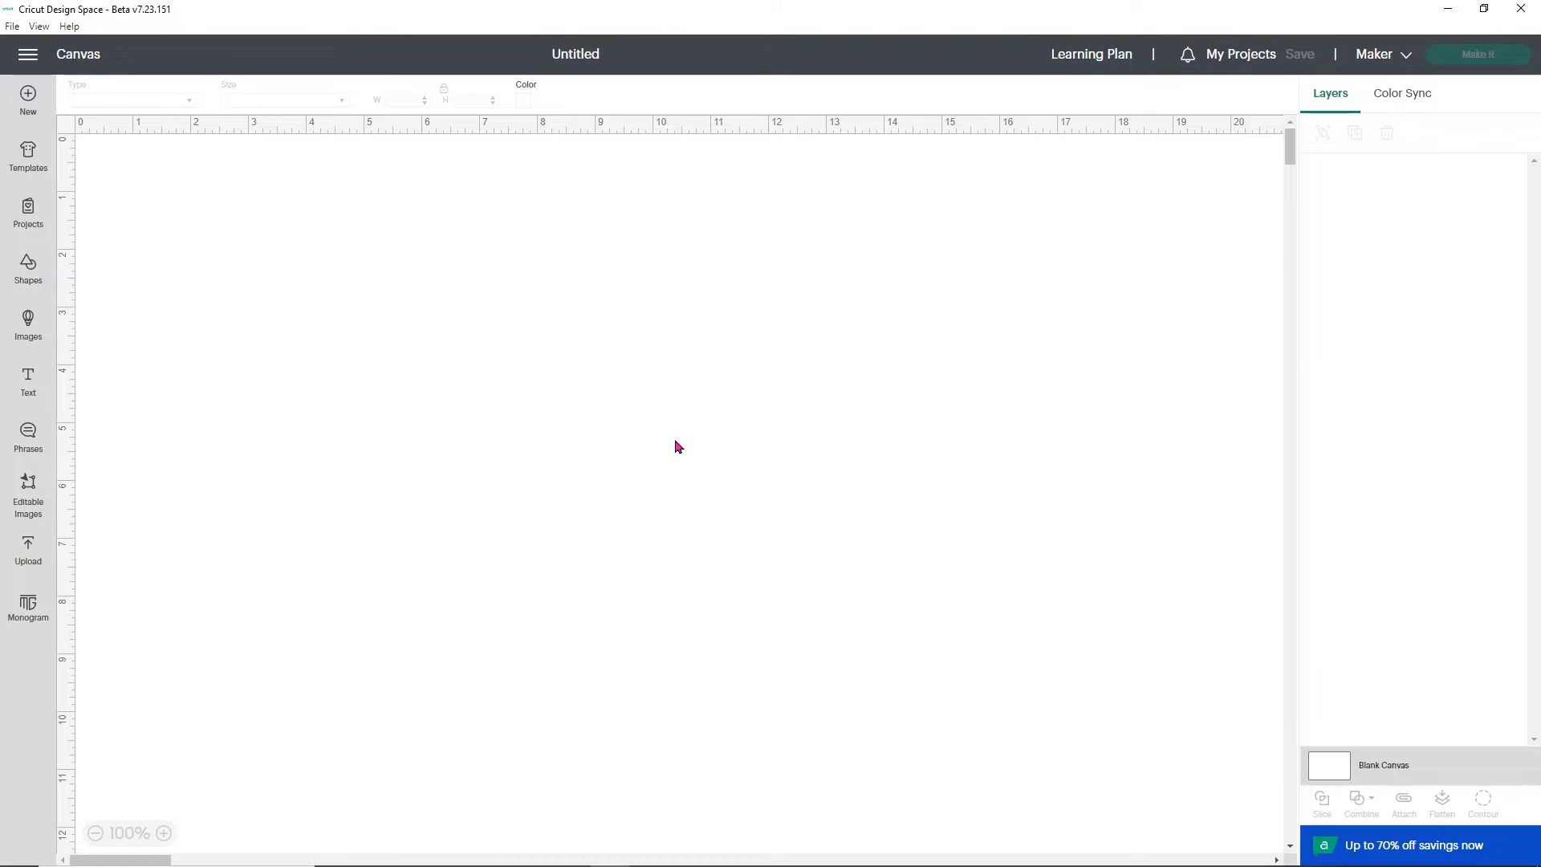
# Open the image library, clear its existing filters and filter by the Print then Cut operation type.
pyautogui.click(676, 447)
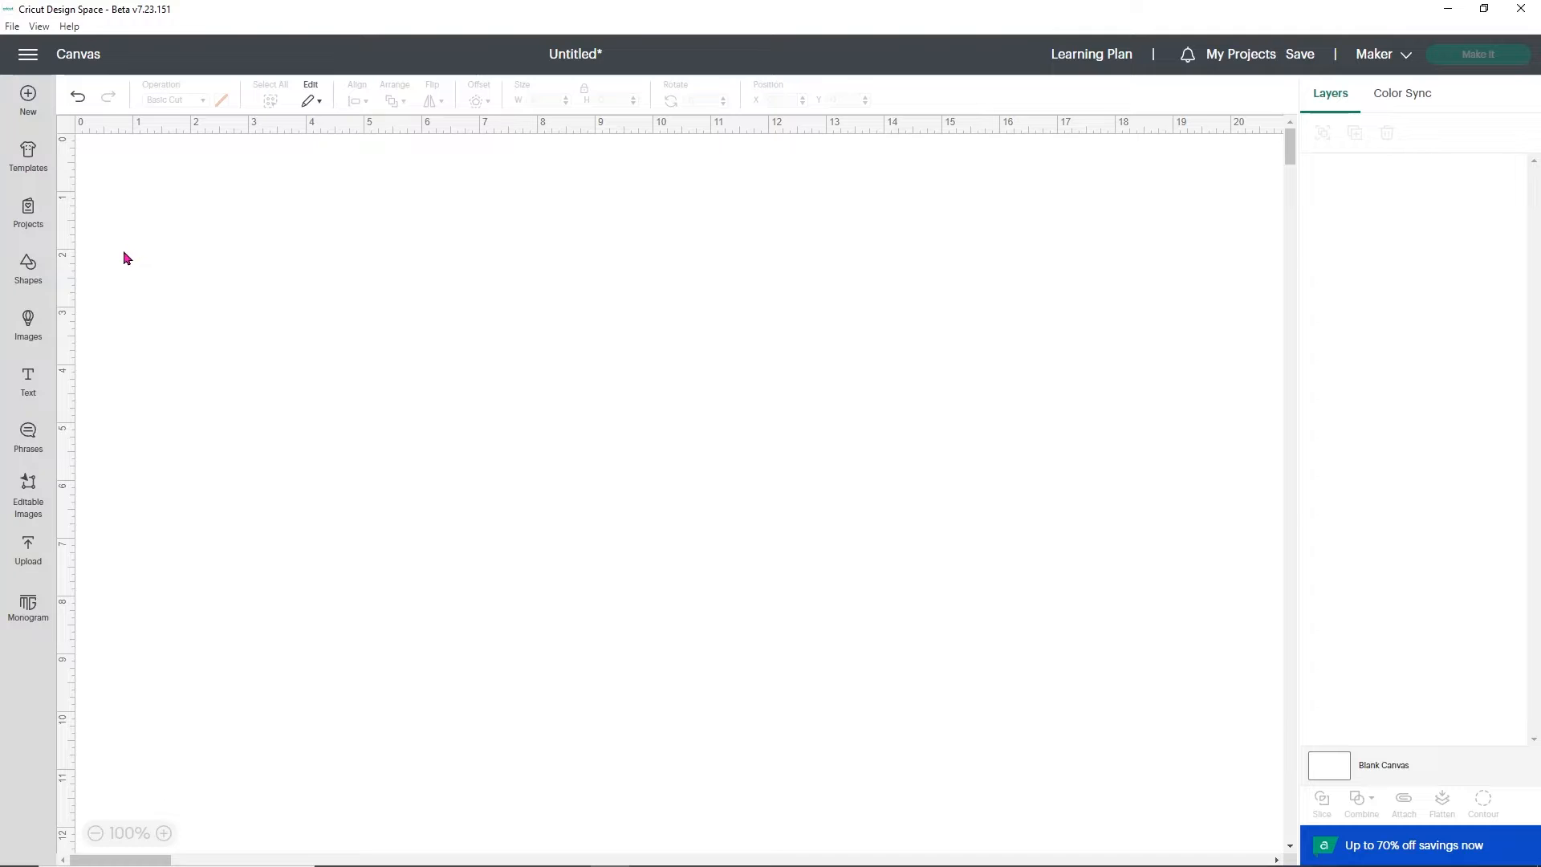
pyautogui.click(30, 322)
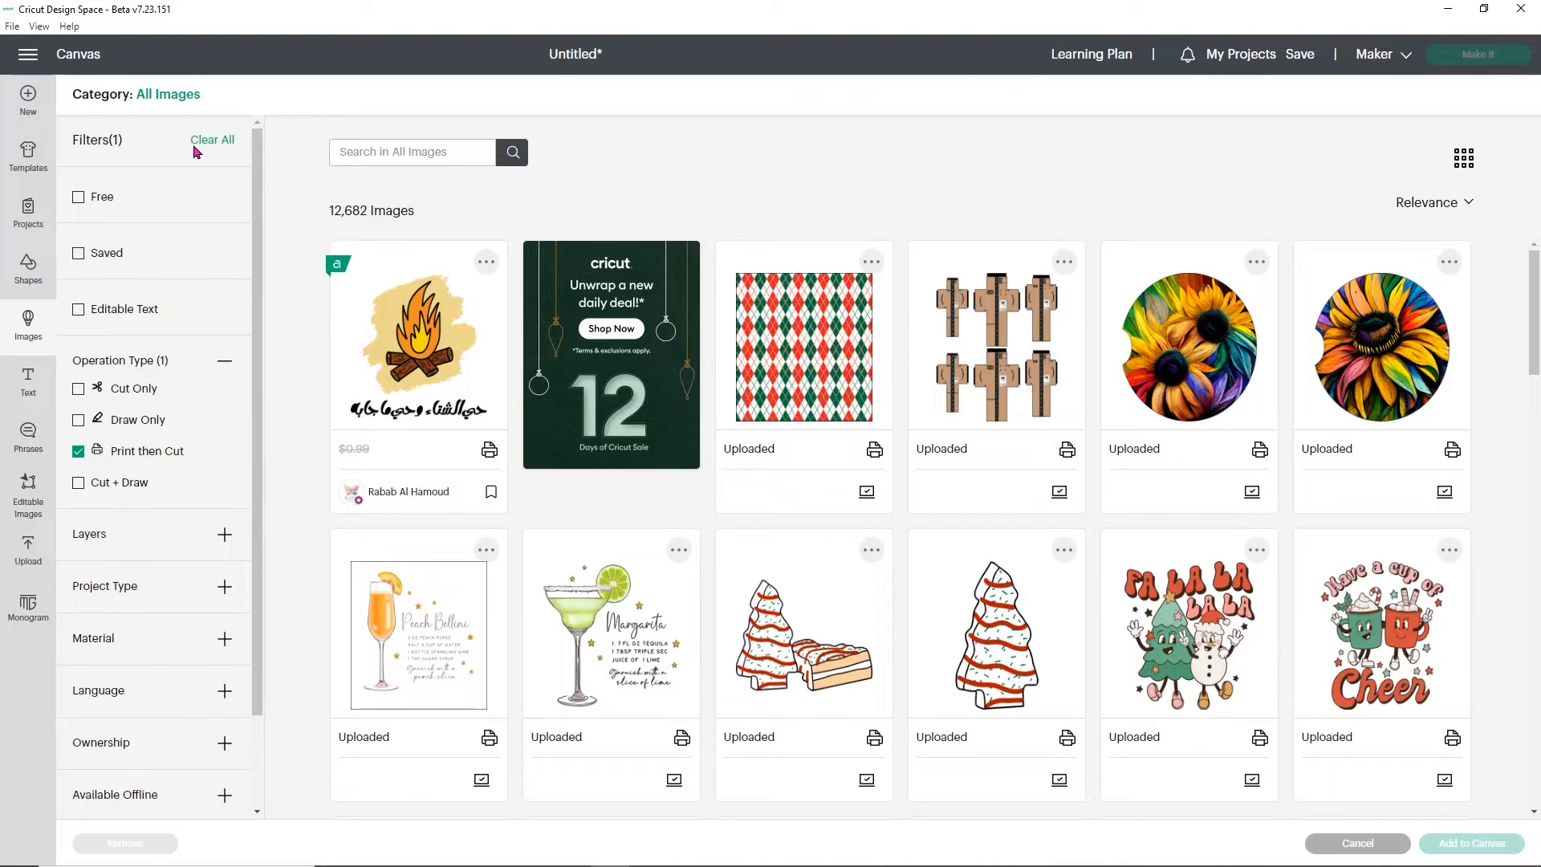
pyautogui.click(212, 140)
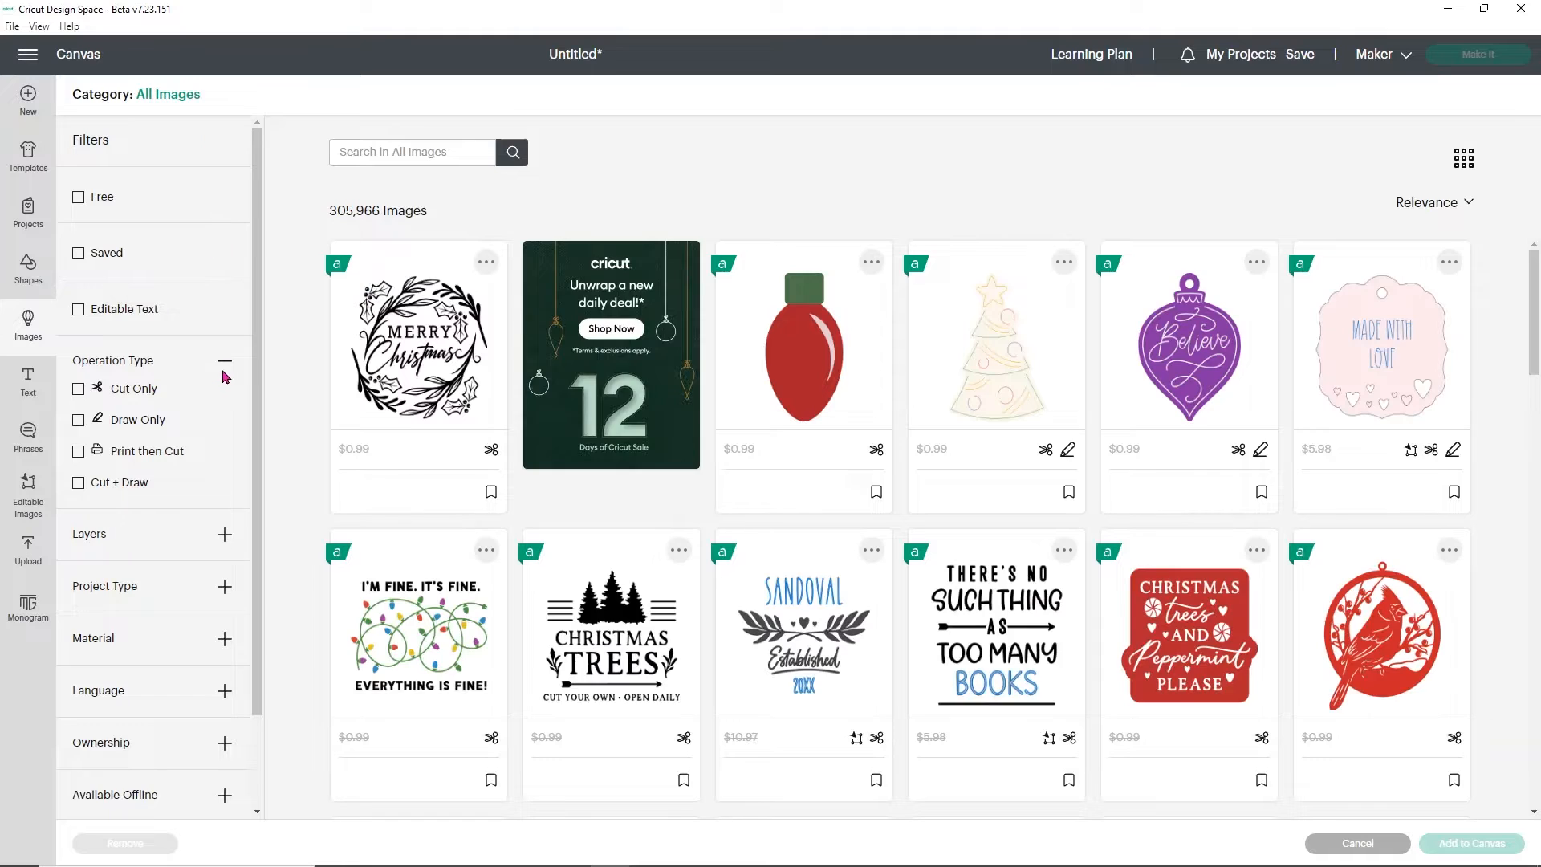
pyautogui.click(227, 361)
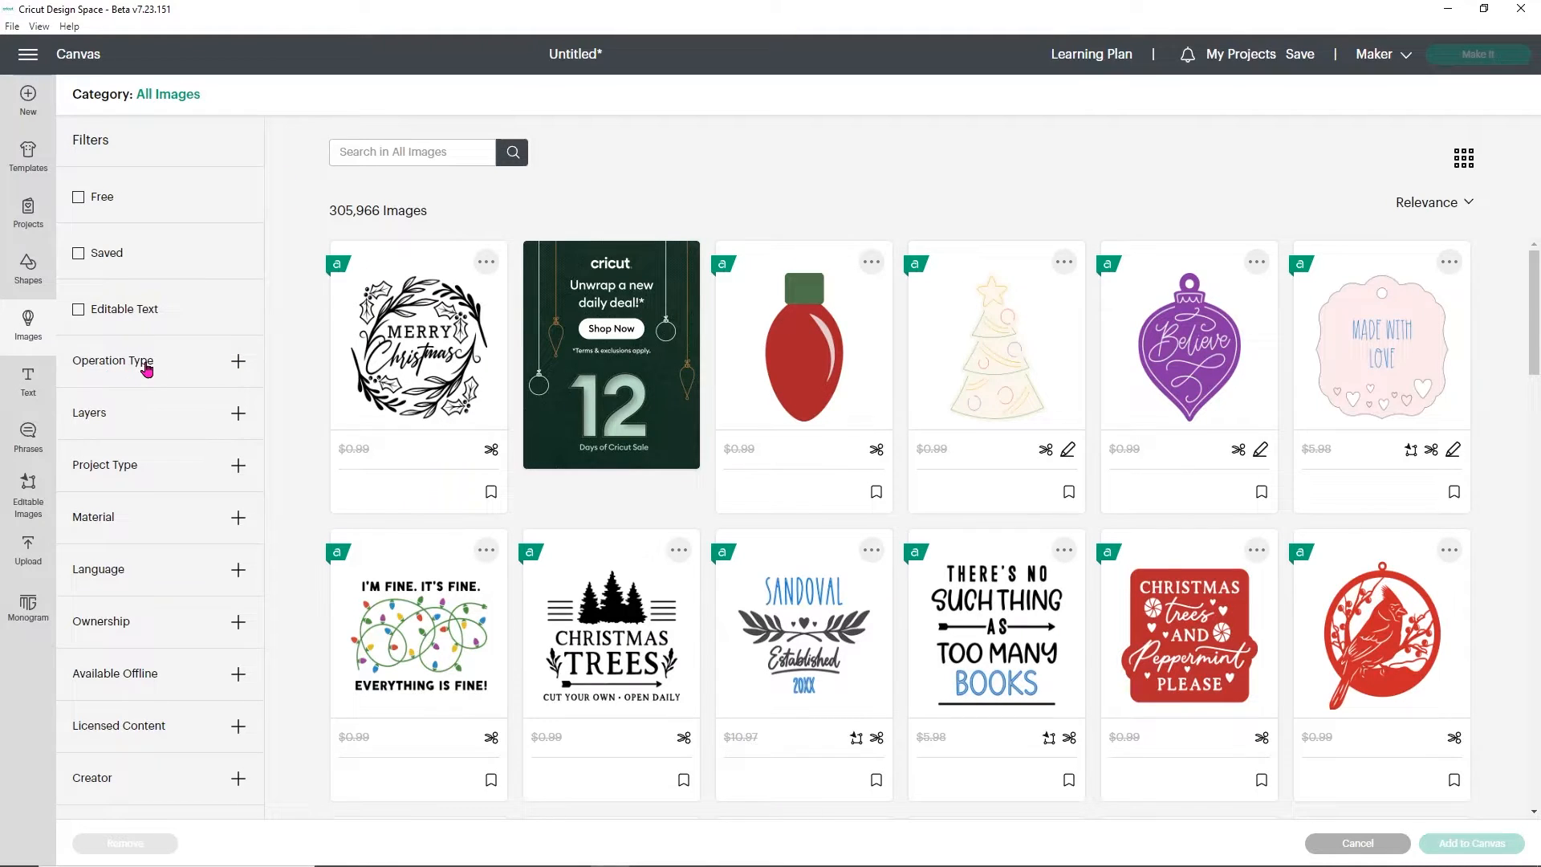
pyautogui.click(240, 363)
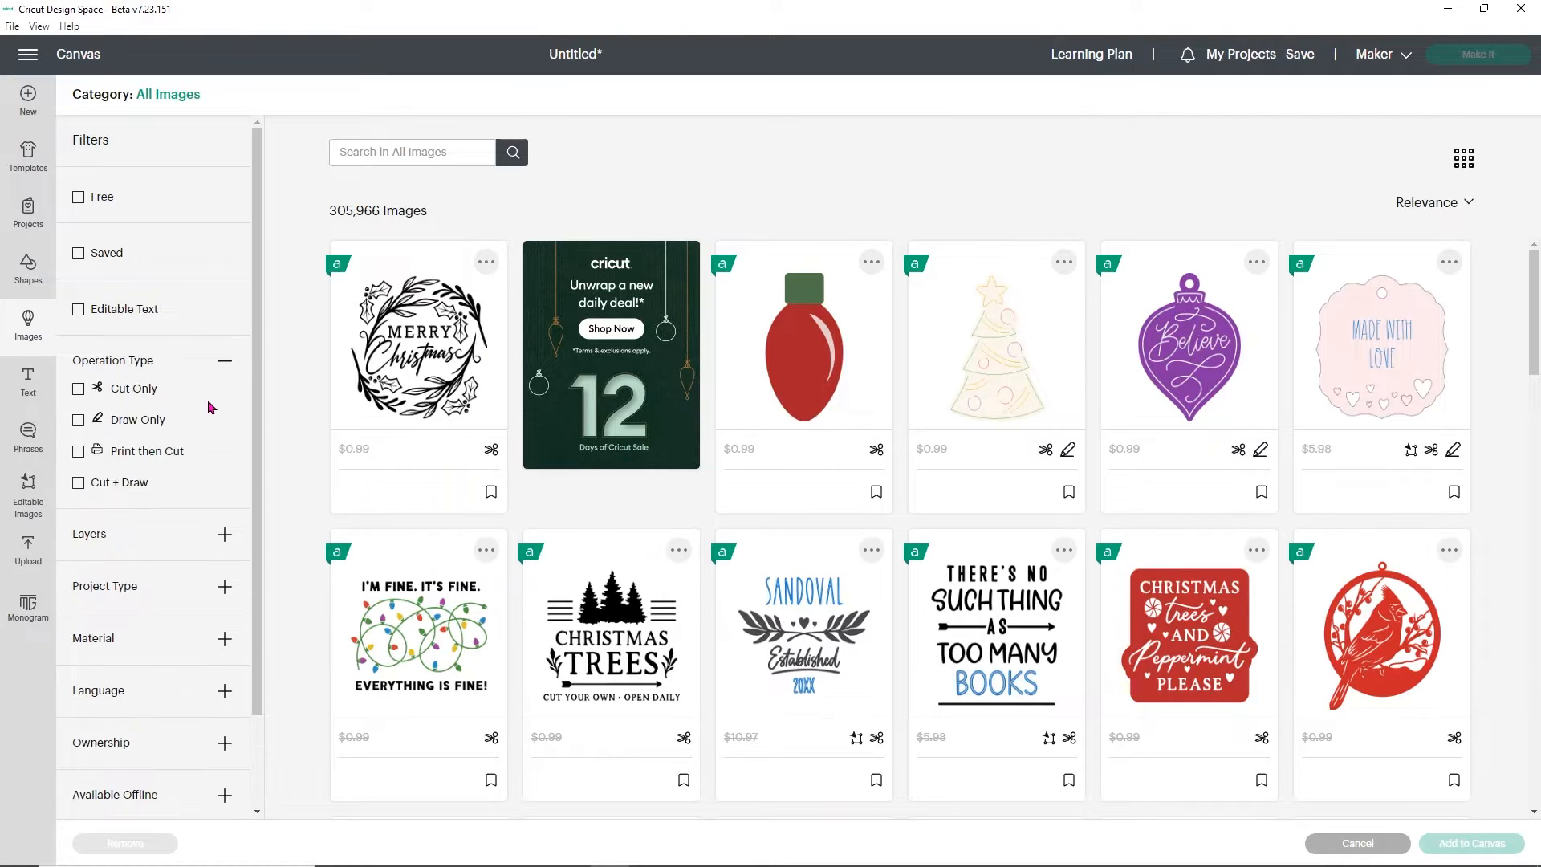
pyautogui.click(78, 454)
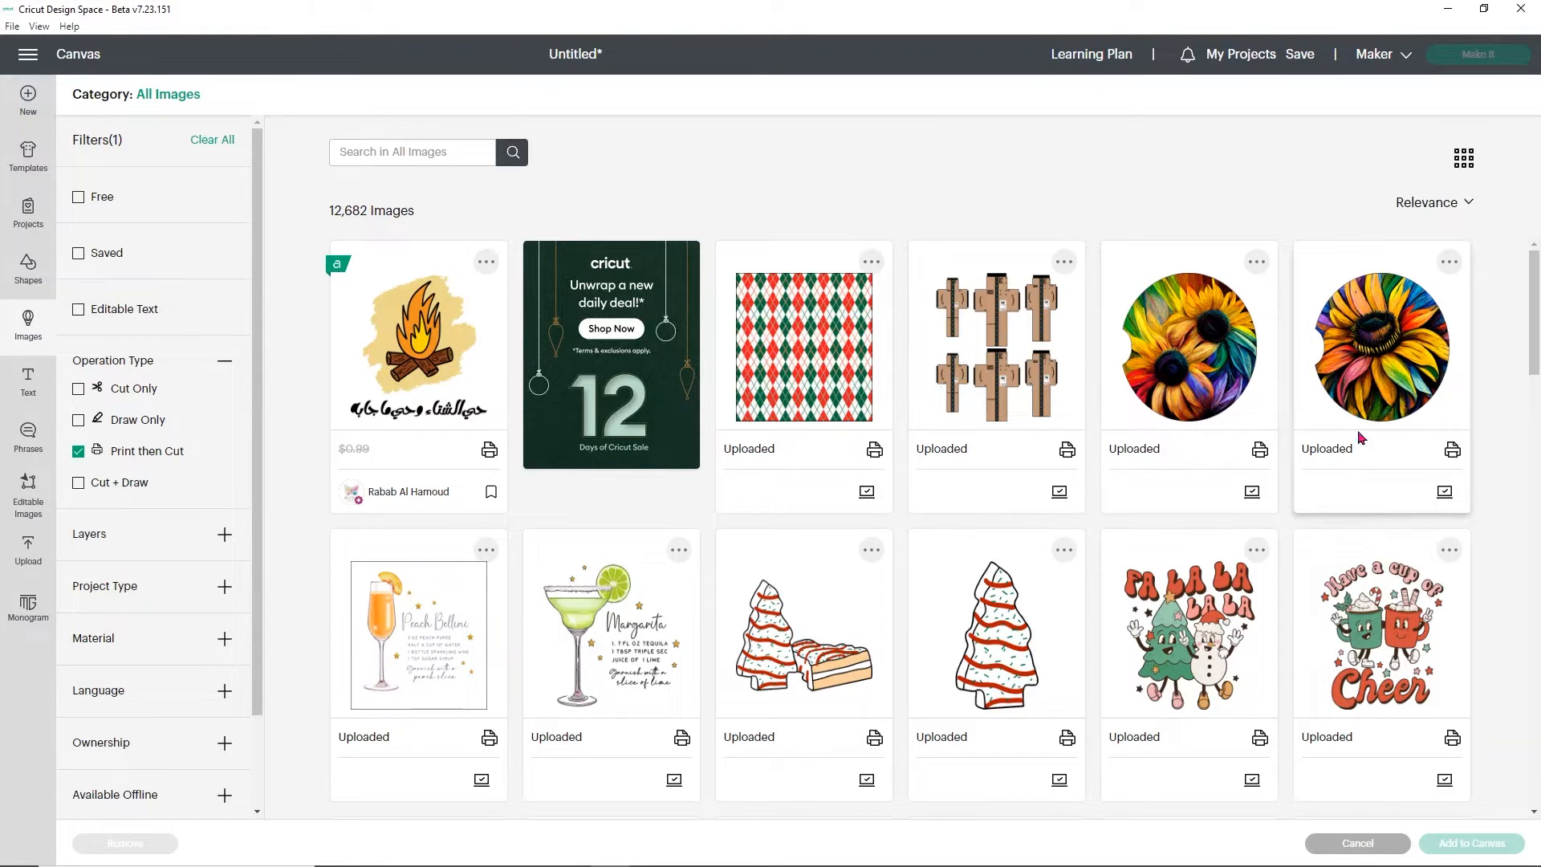
# Examine the Ownership filter options available for the Print then Cut images, leaving none of them applied.
pyautogui.scroll(-5, 1035, 574)
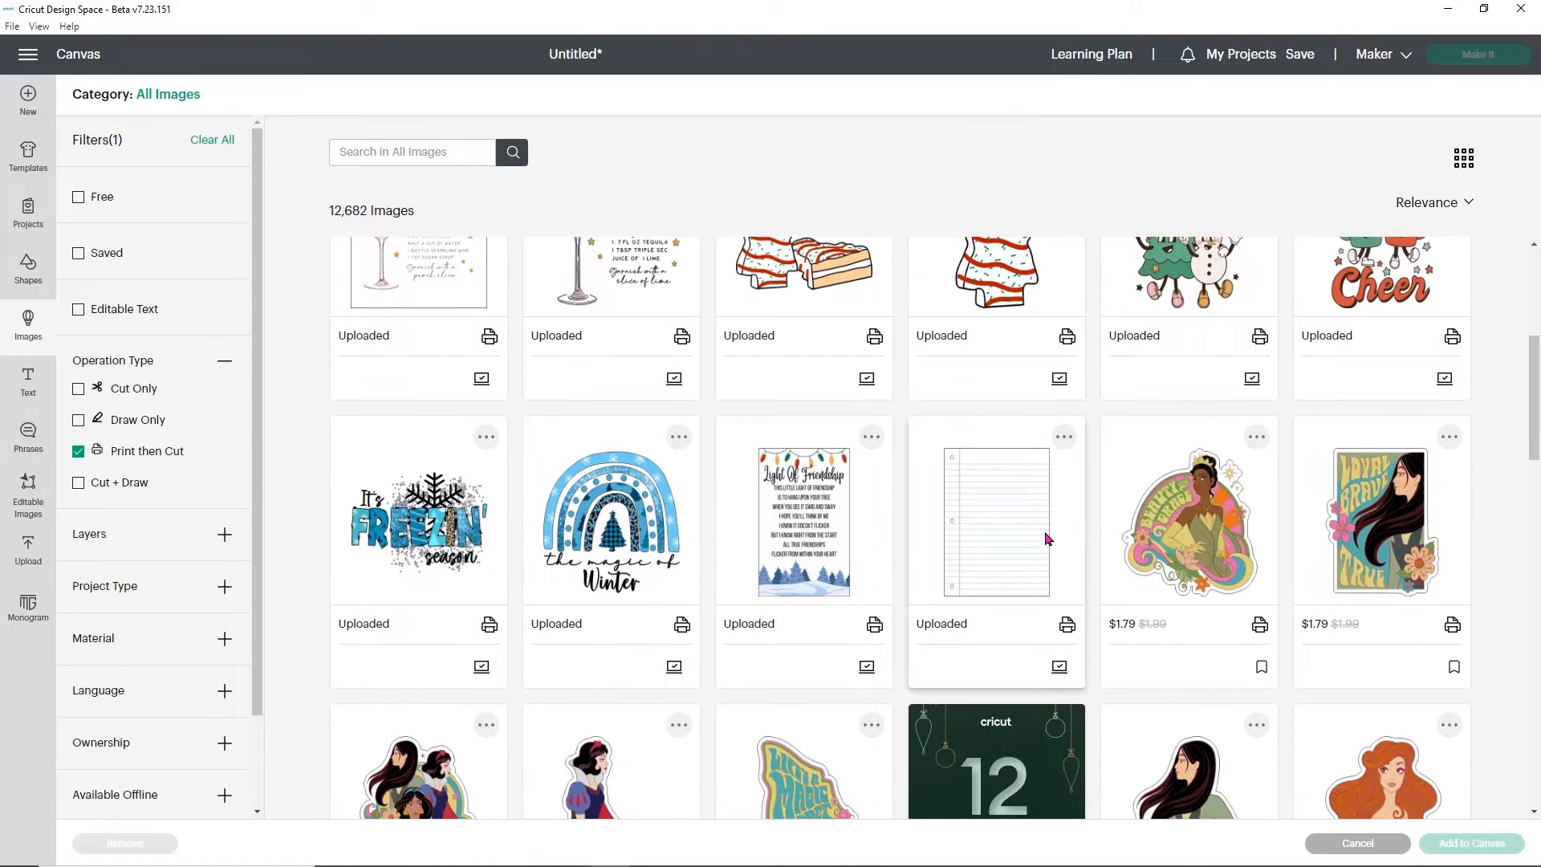
pyautogui.click(224, 743)
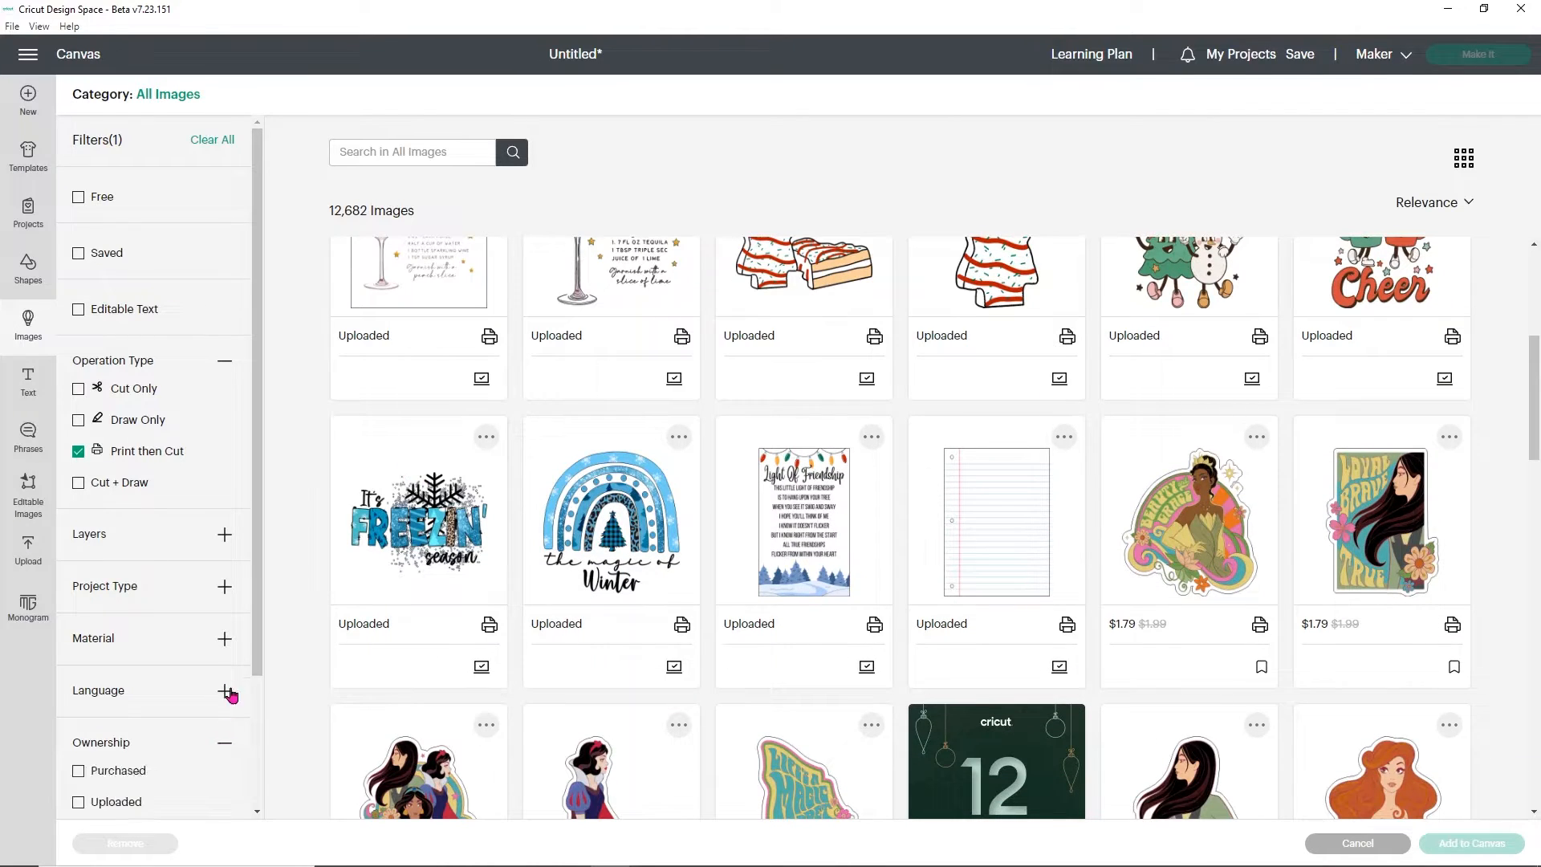
pyautogui.scroll(-2, 231, 696)
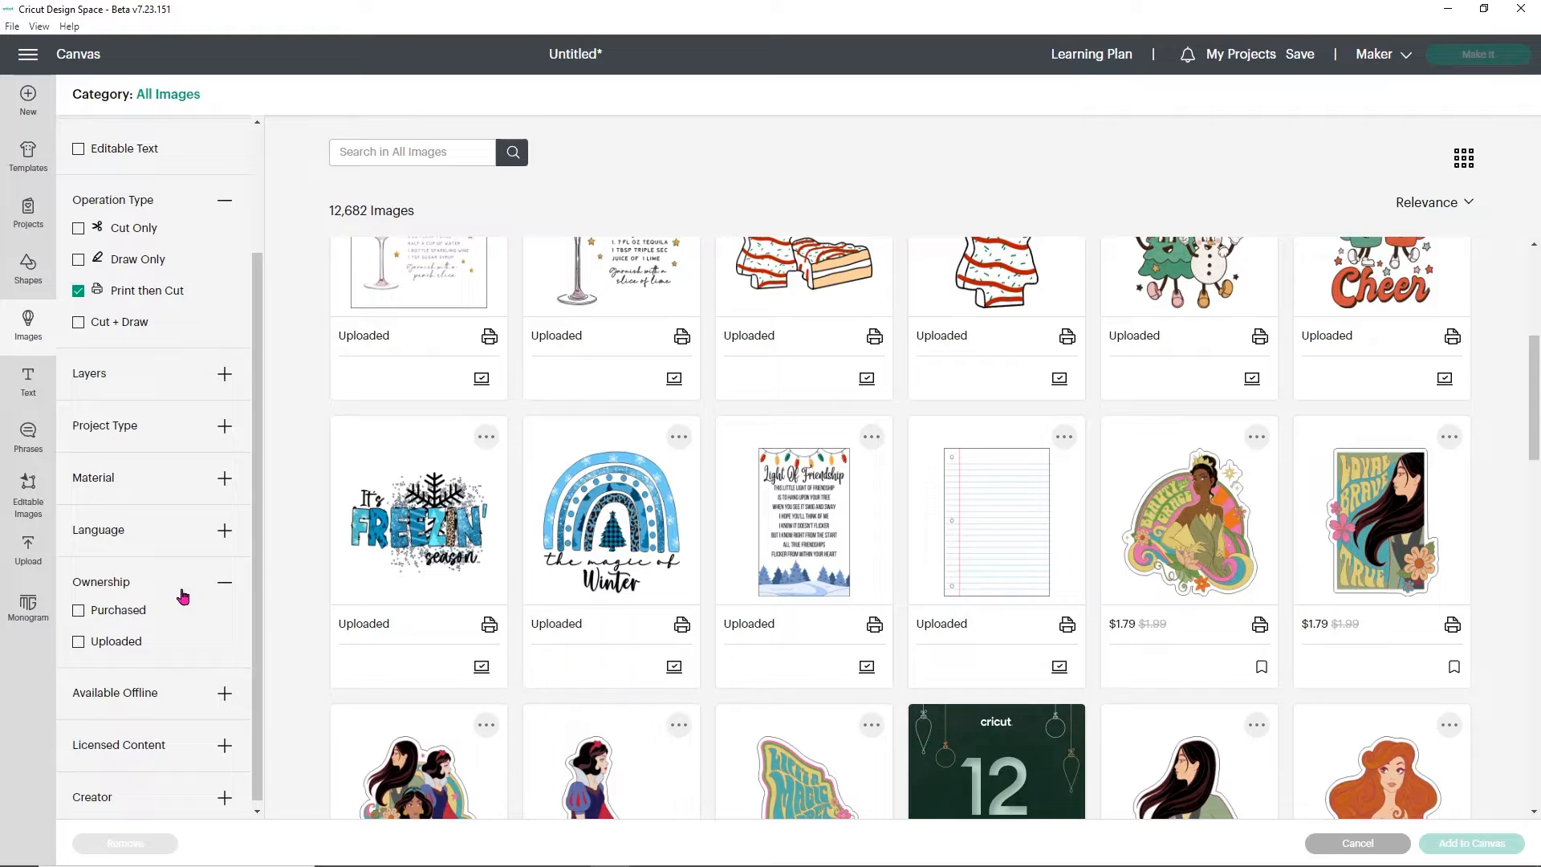
pyautogui.click(228, 586)
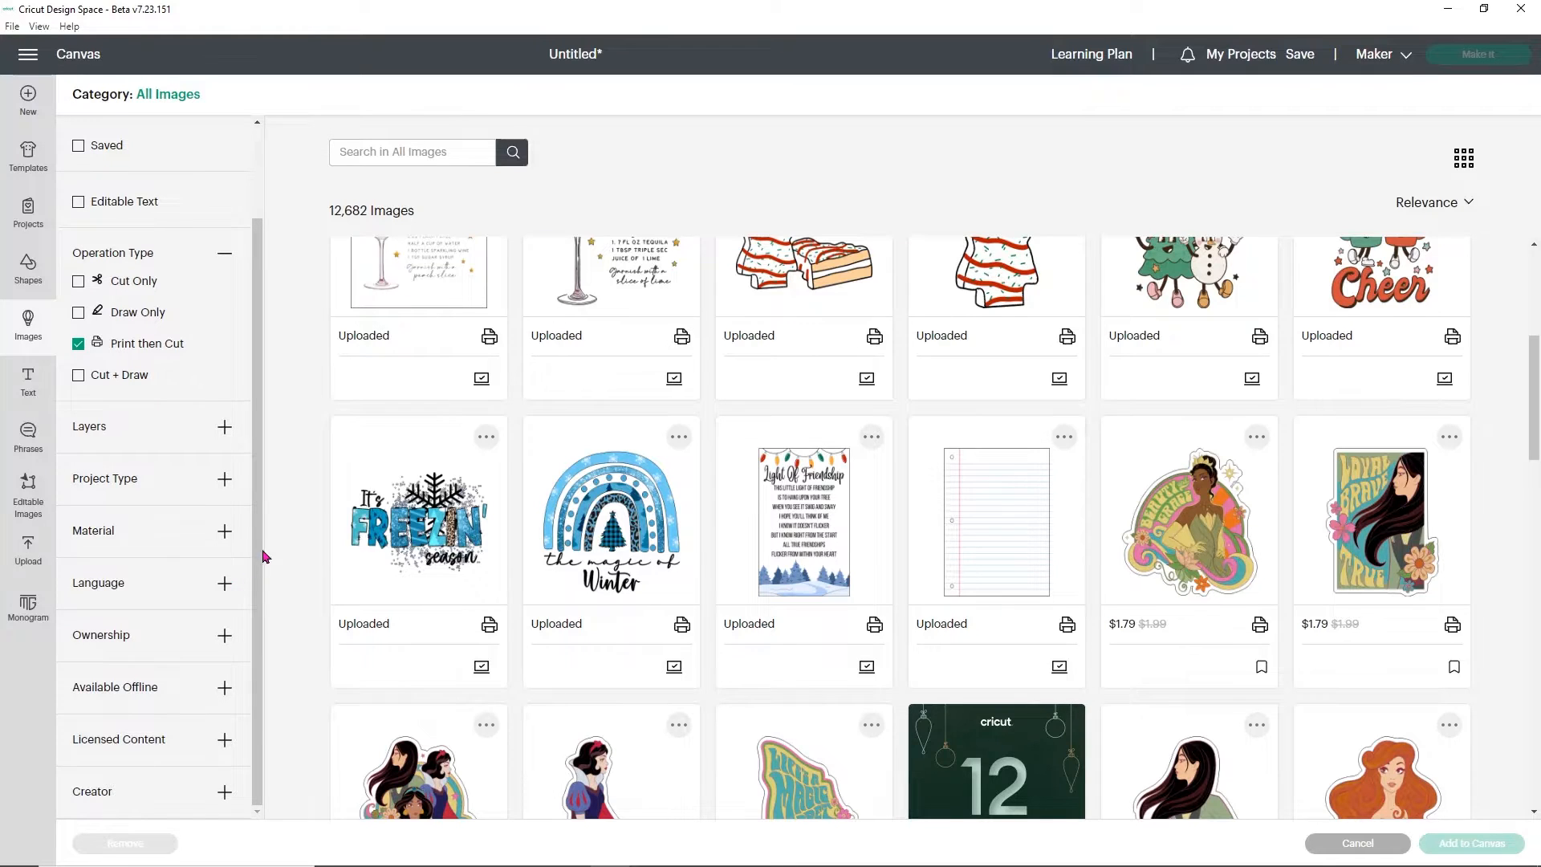
# Browse the Print then Cut images, examining the uploaded, individually priced and Cricut Access designs on offer.
pyautogui.scroll(-1, 946, 481)
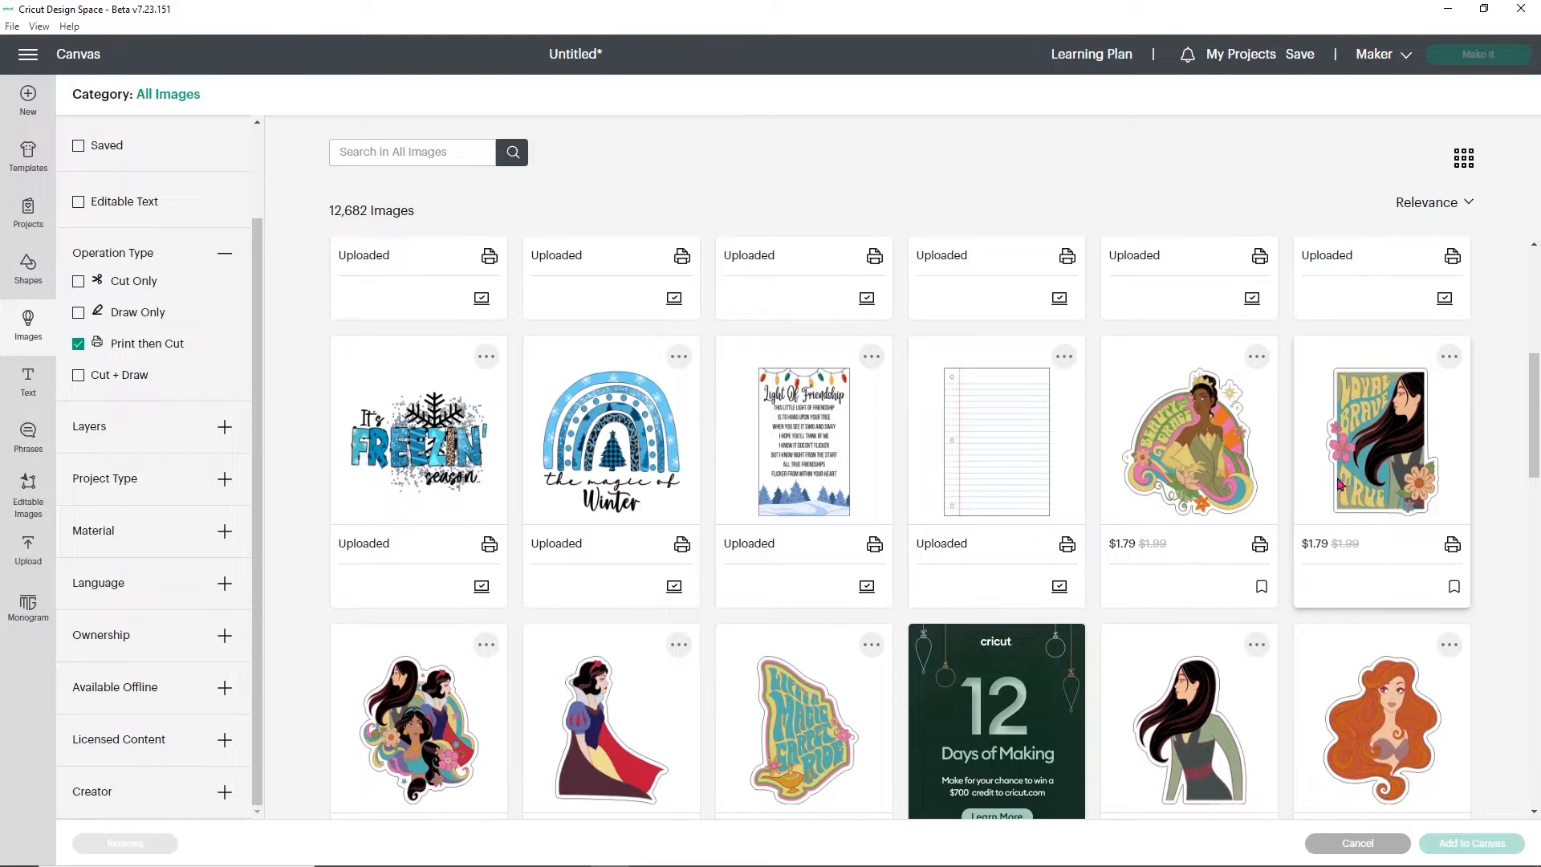
pyautogui.scroll(-5, 1298, 526)
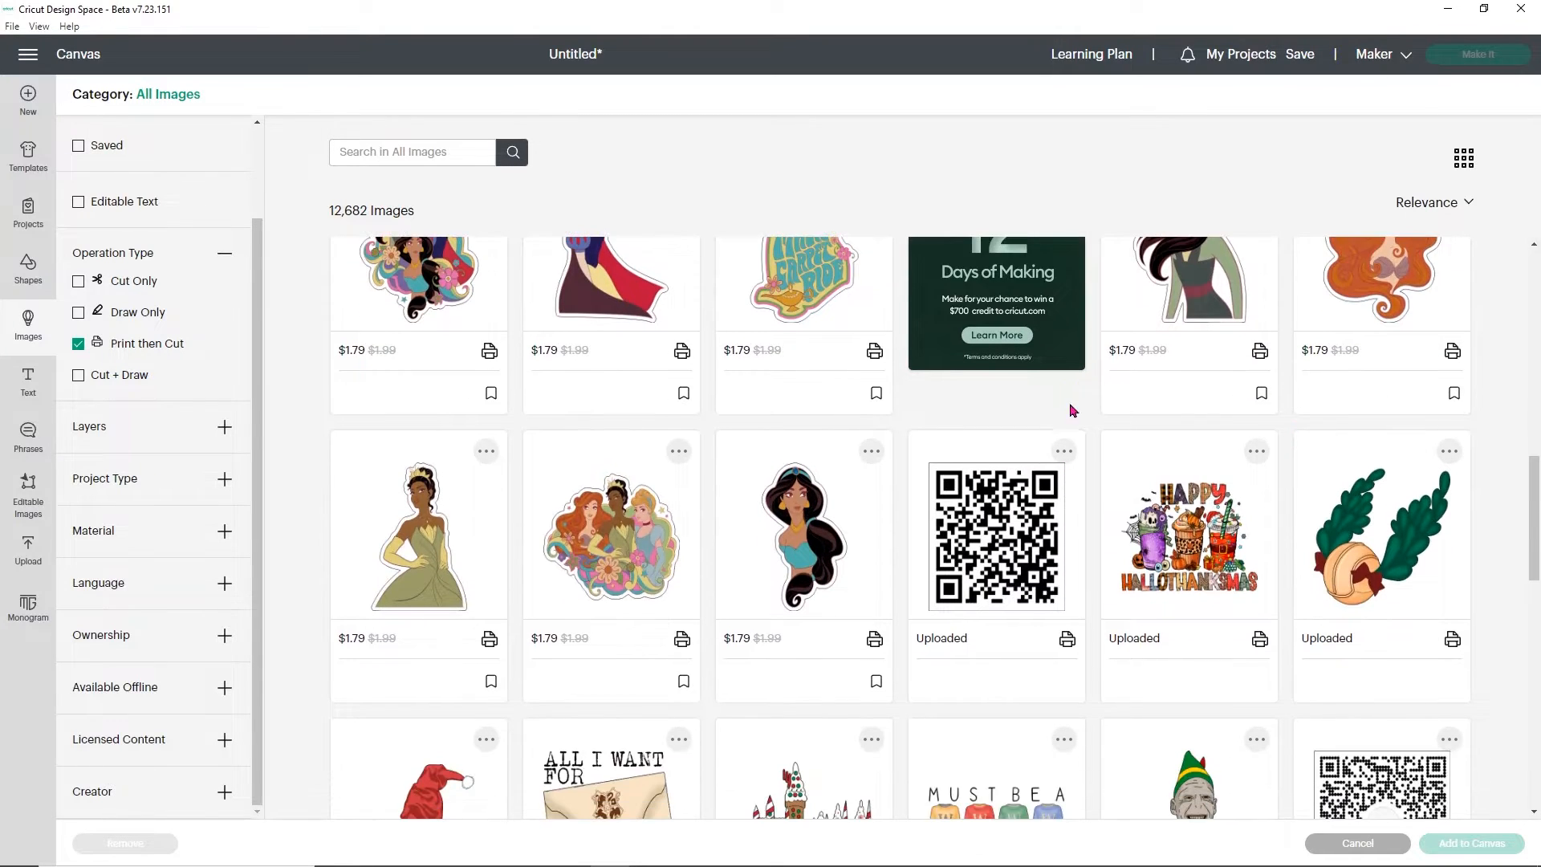
pyautogui.scroll(-4, 1069, 402)
pyautogui.scroll(-2, 1067, 423)
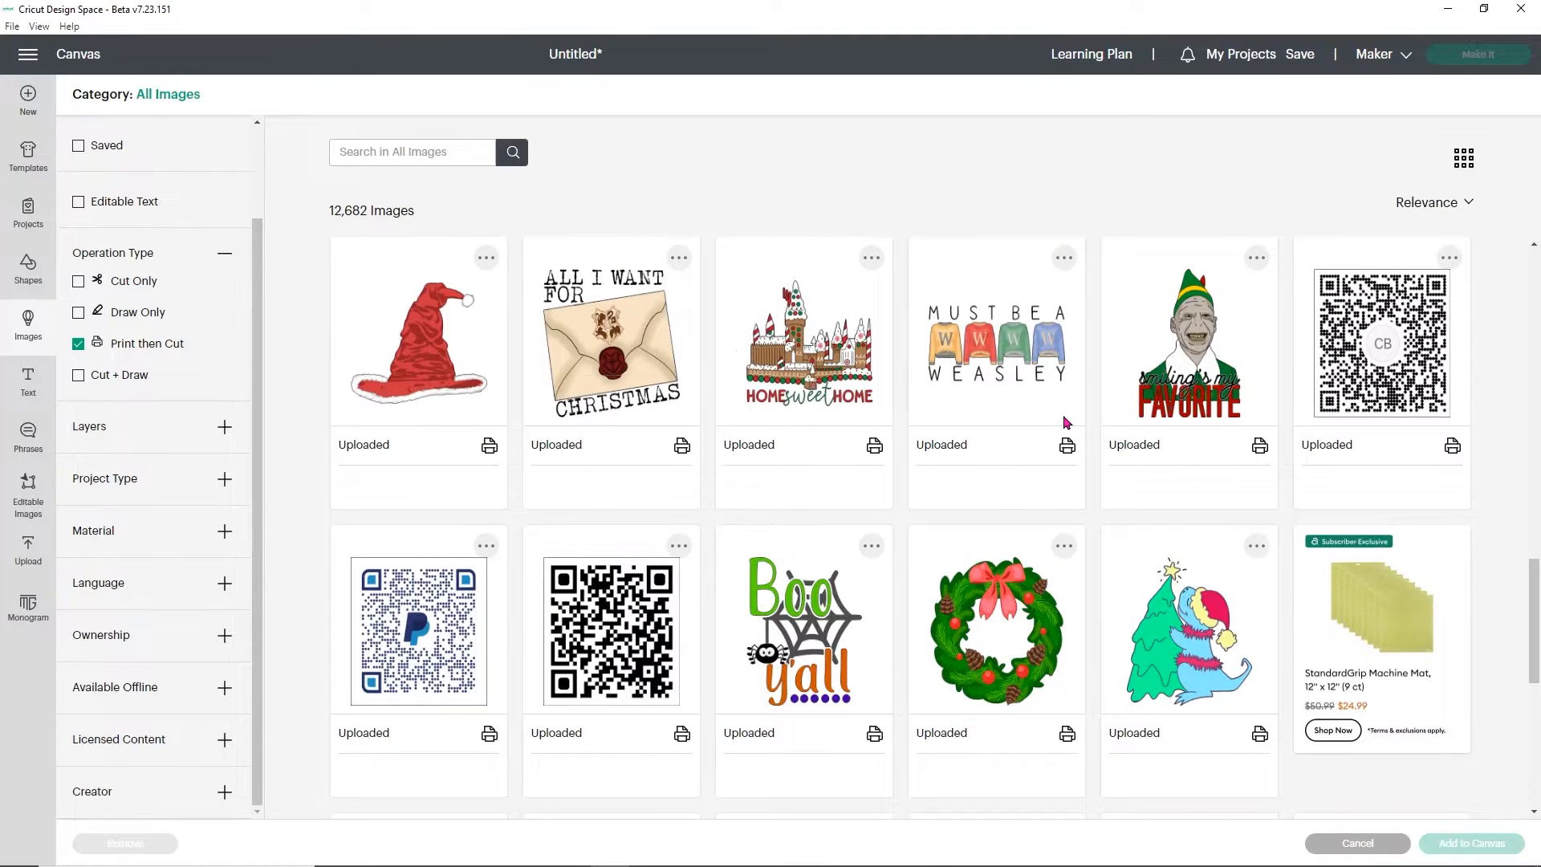
pyautogui.scroll(-4, 1066, 423)
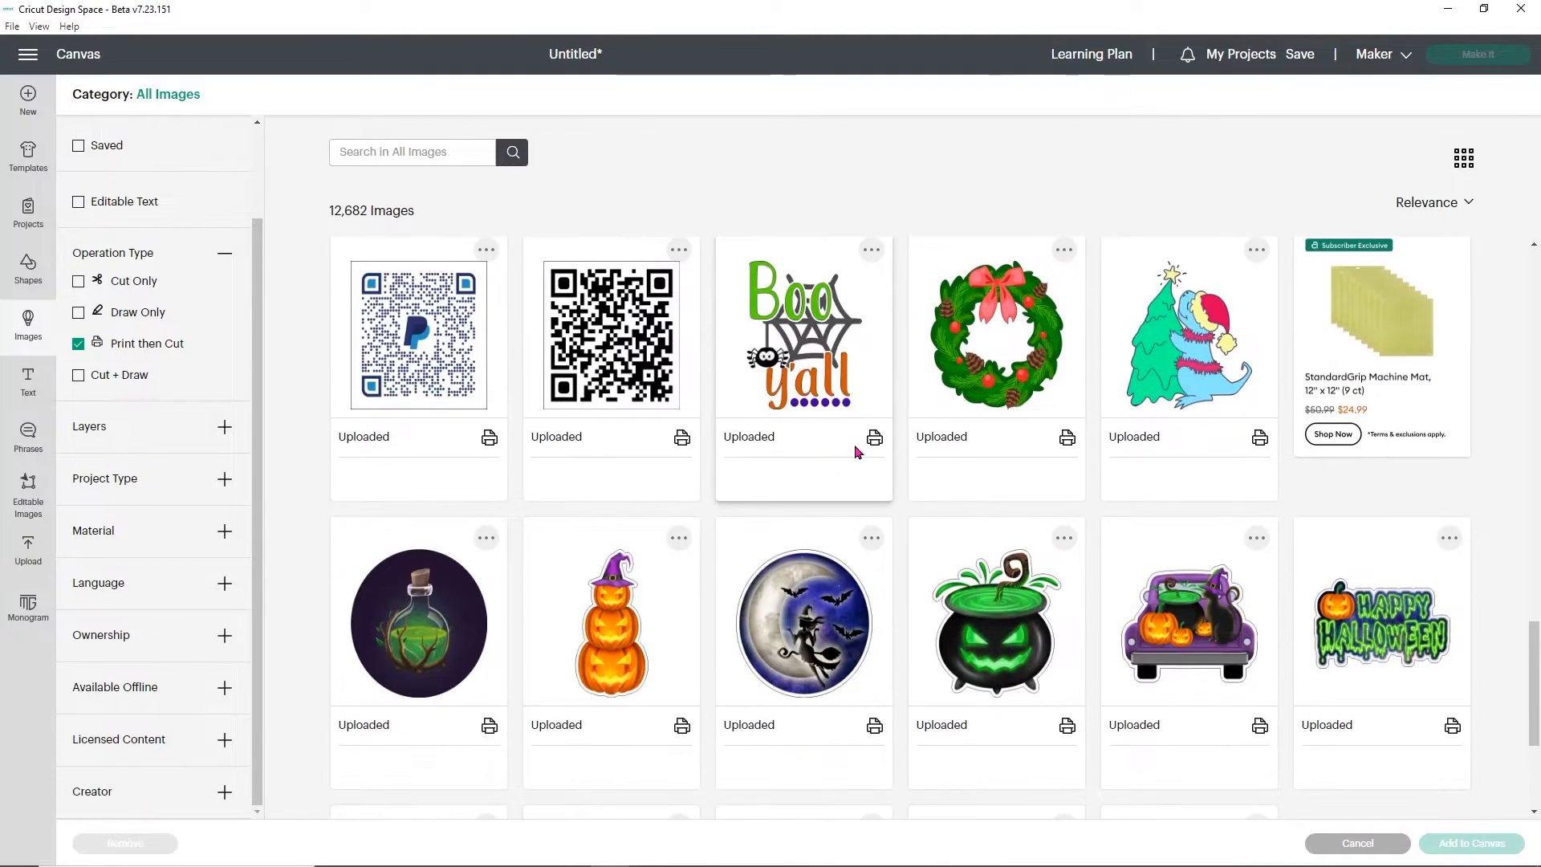
pyautogui.scroll(-6, 857, 452)
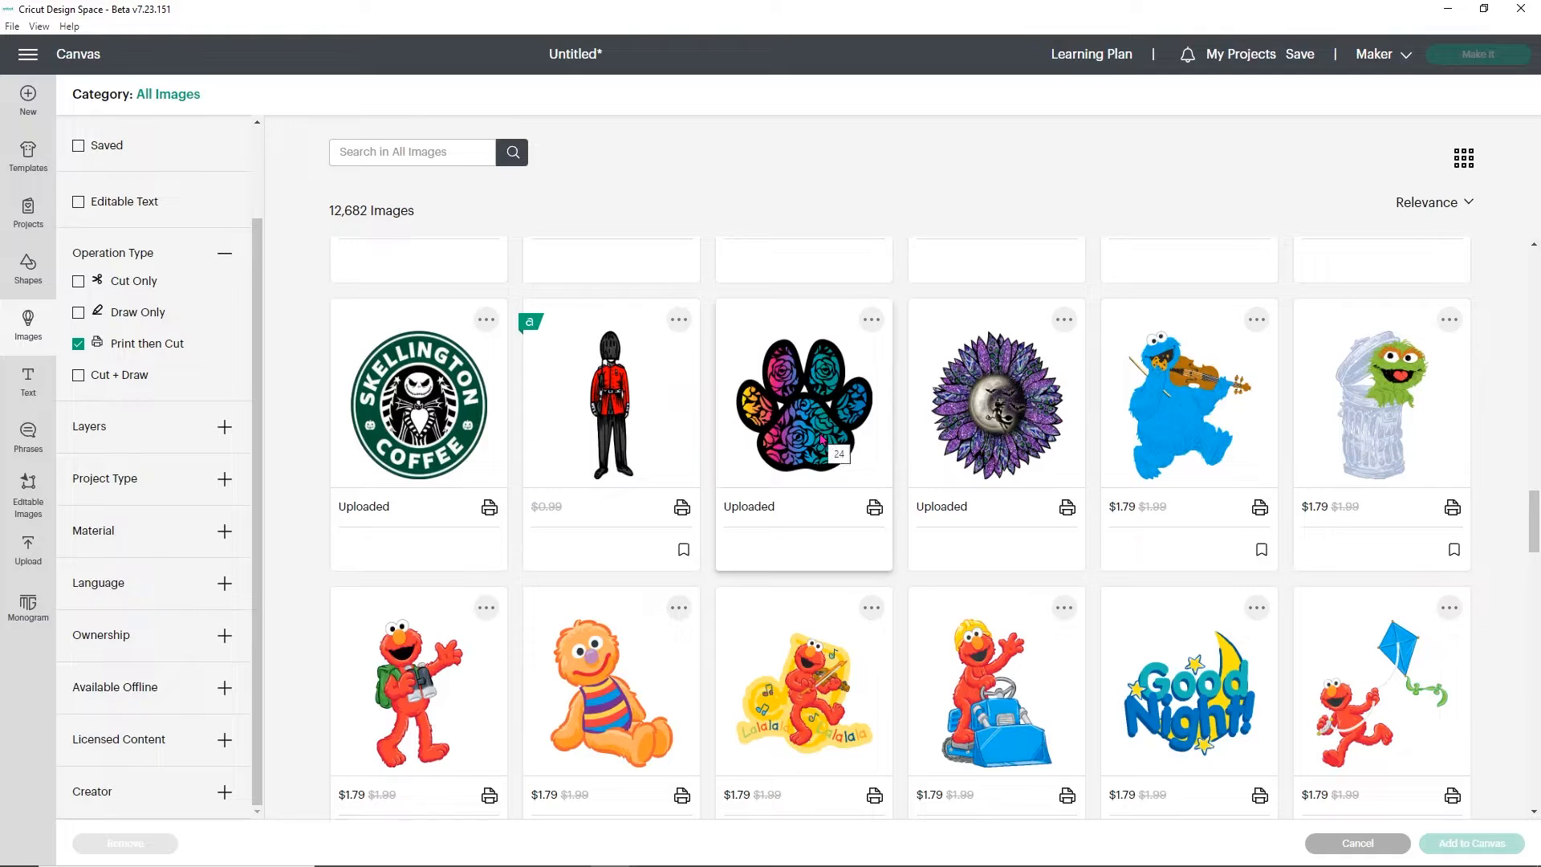
pyautogui.scroll(-14, 820, 437)
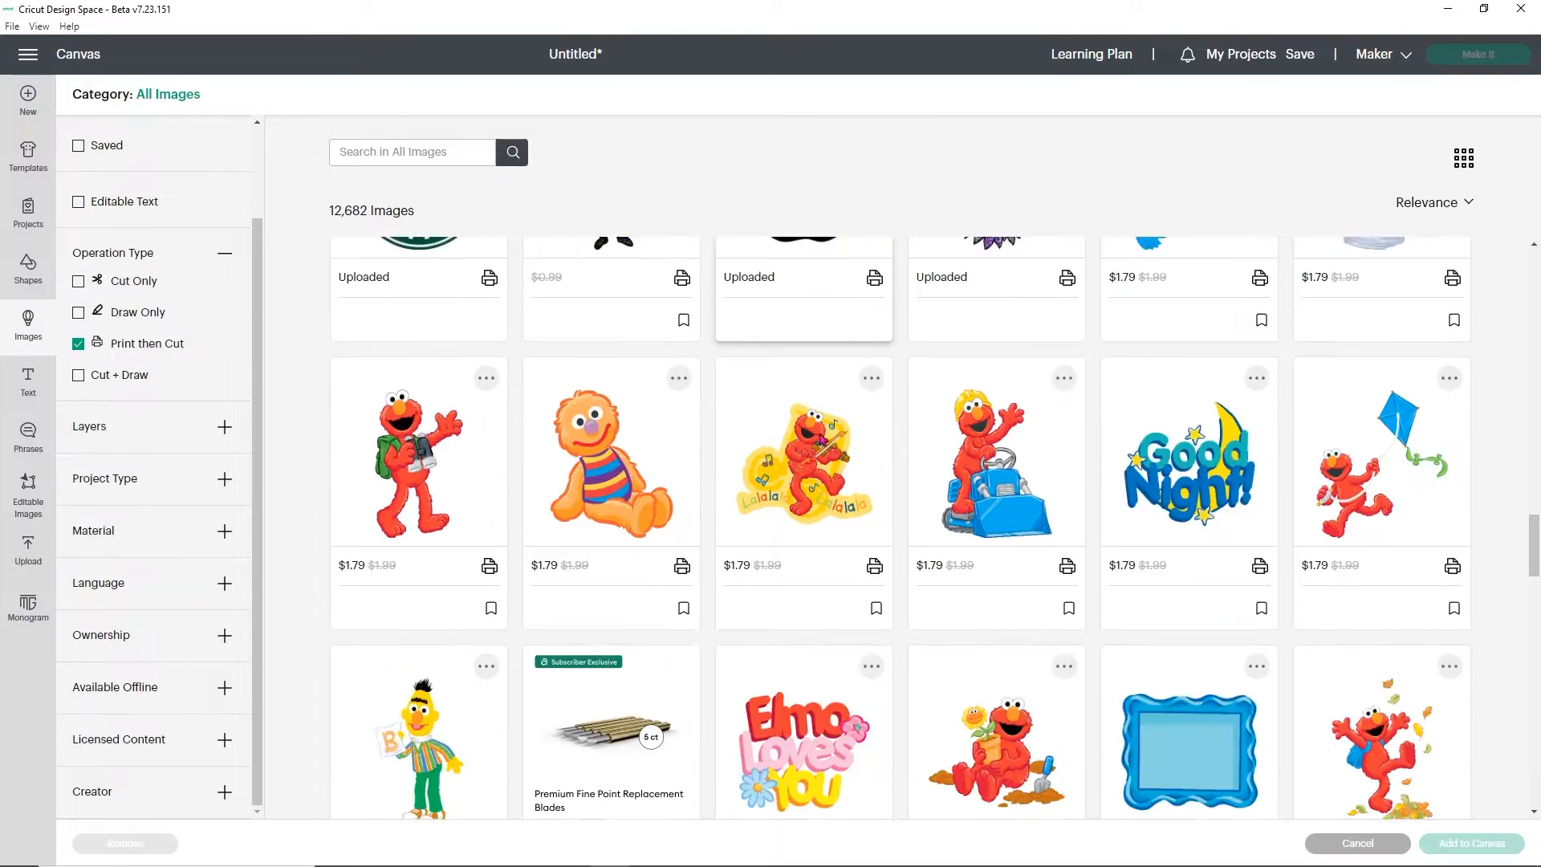
pyautogui.scroll(-8, 821, 438)
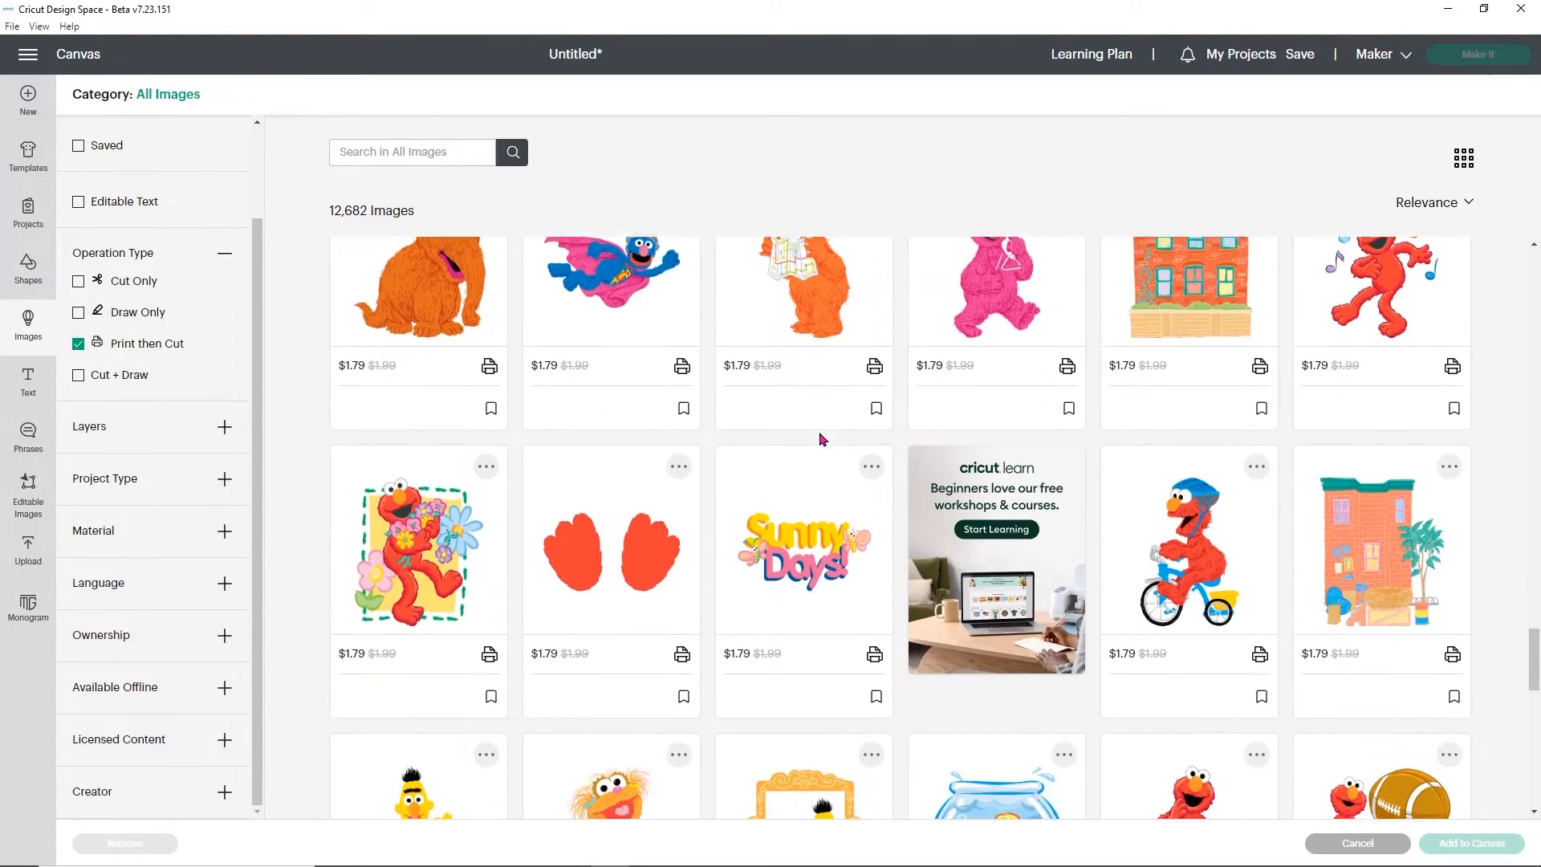
pyautogui.scroll(-15, 820, 437)
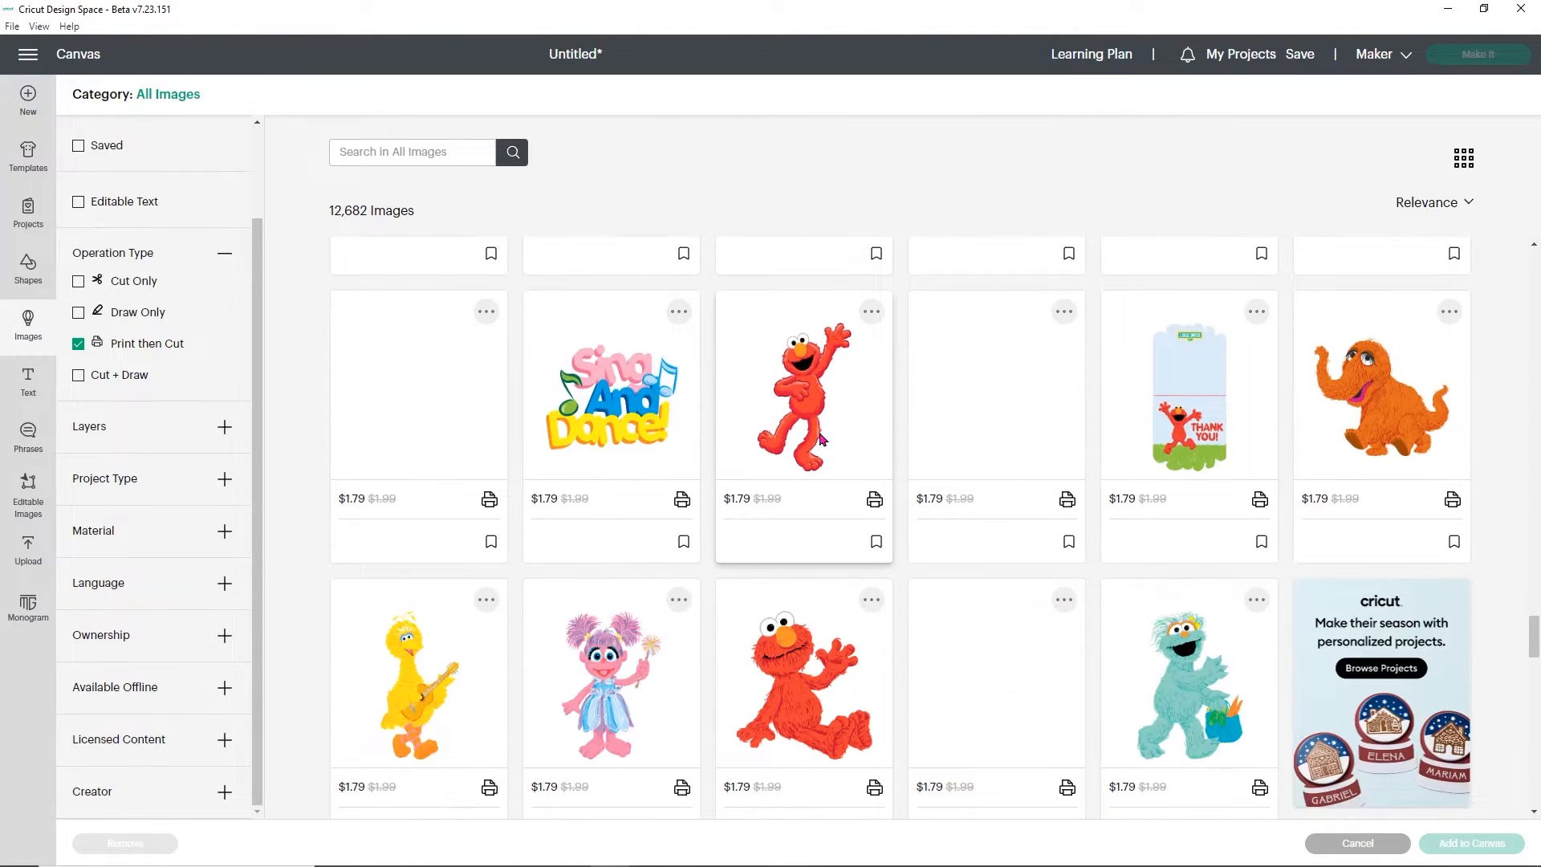
pyautogui.scroll(-15, 820, 437)
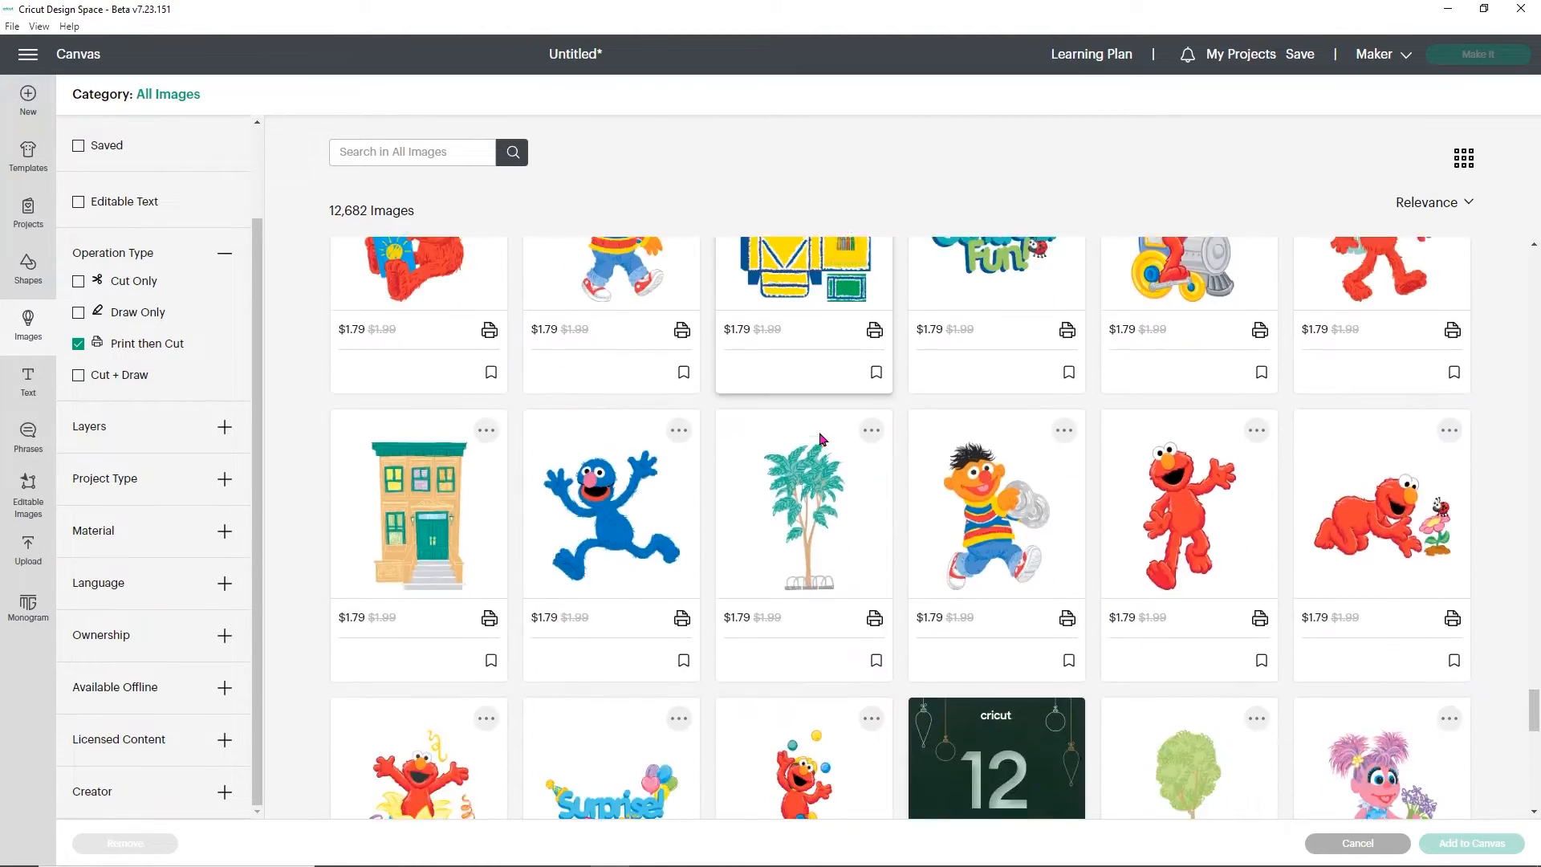
pyautogui.scroll(-10, 821, 438)
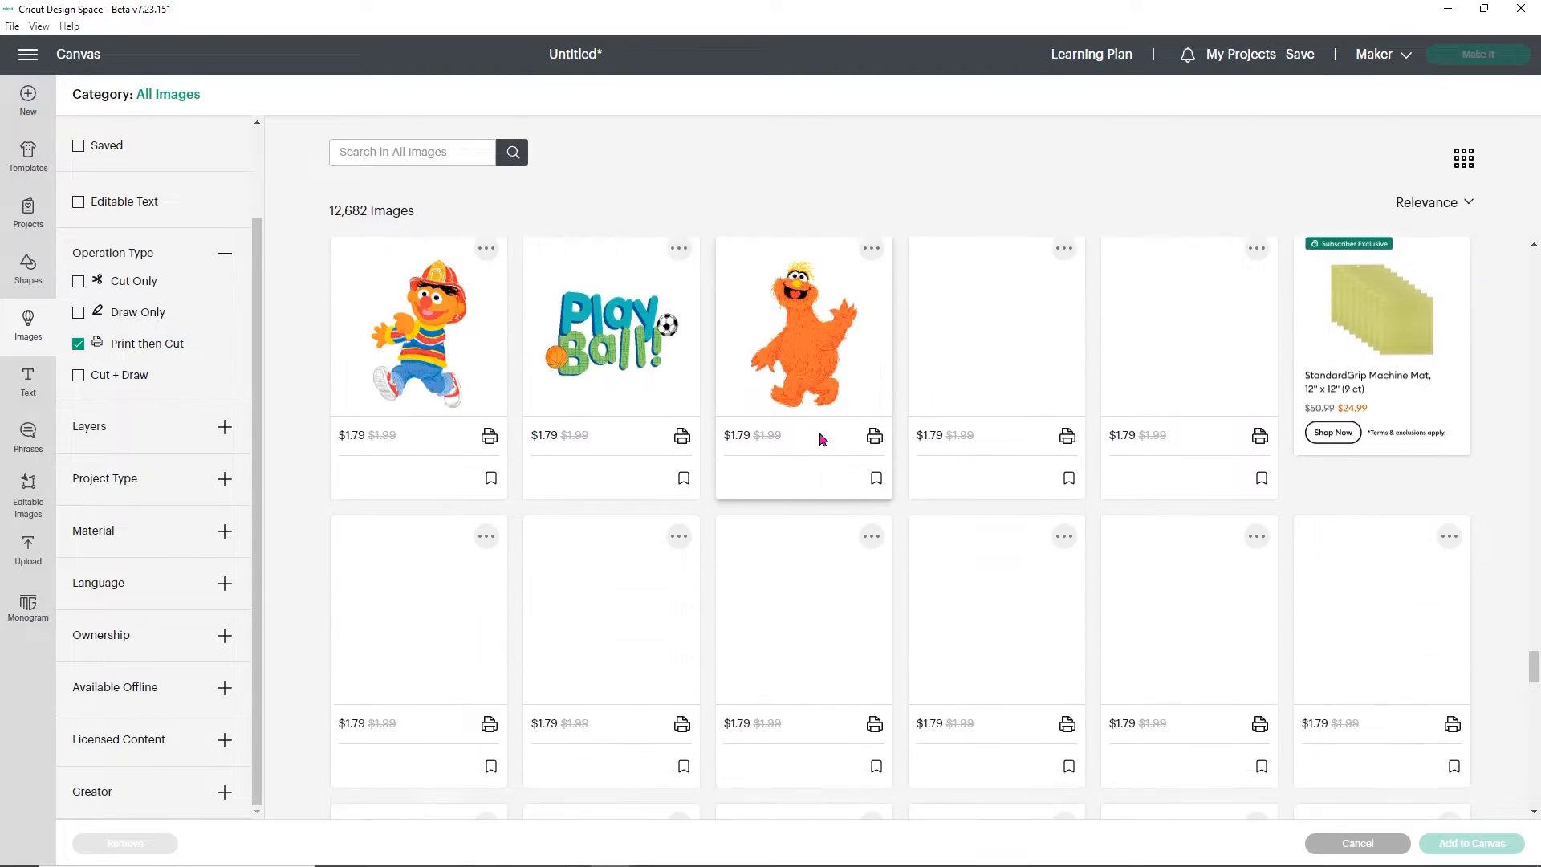
pyautogui.scroll(-10, 819, 439)
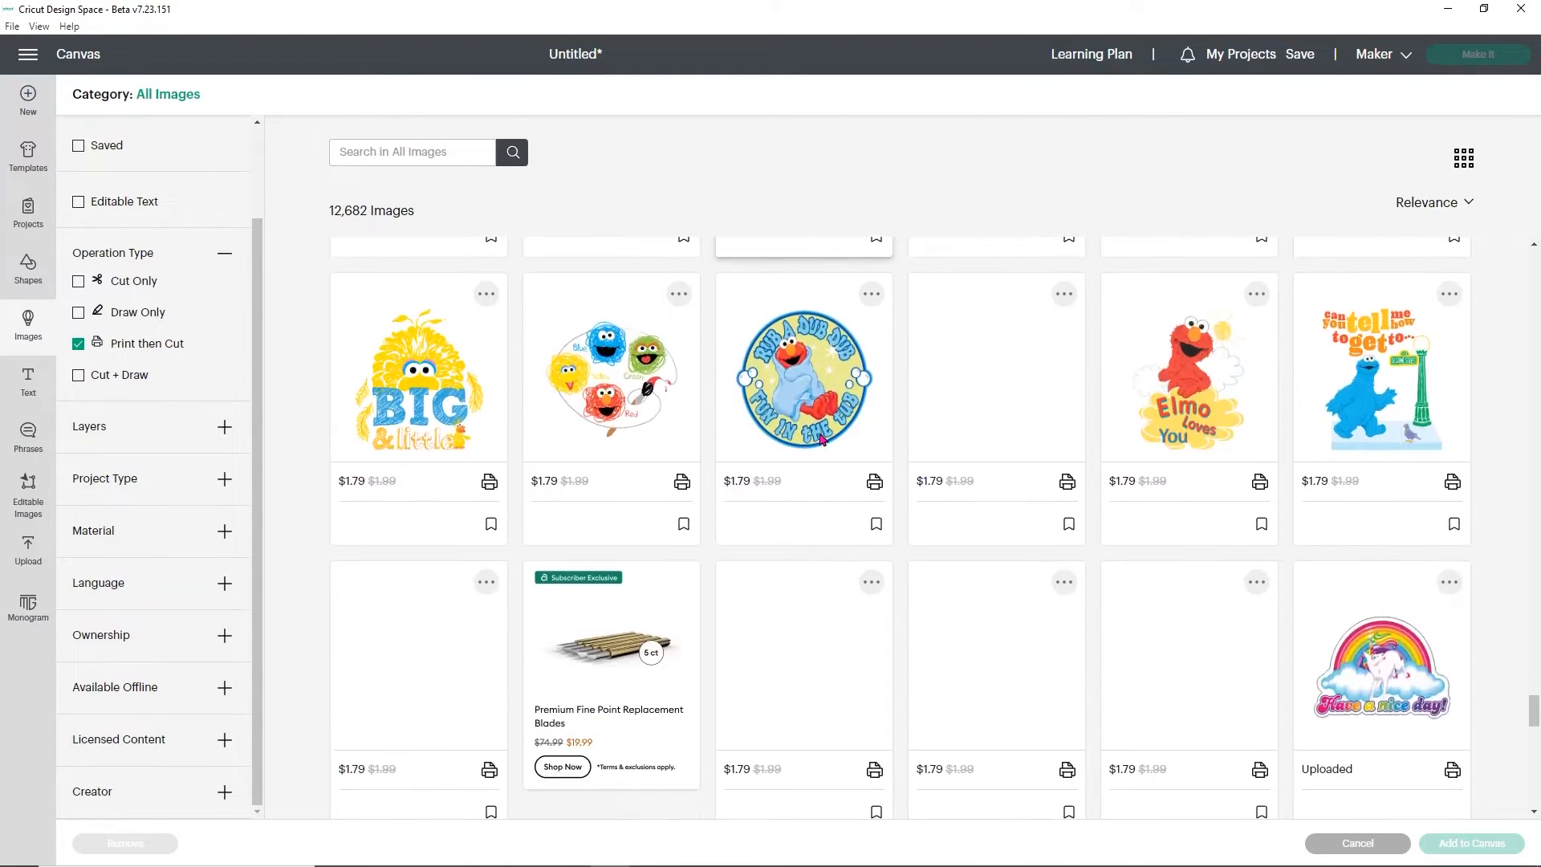
pyautogui.scroll(-1, 821, 437)
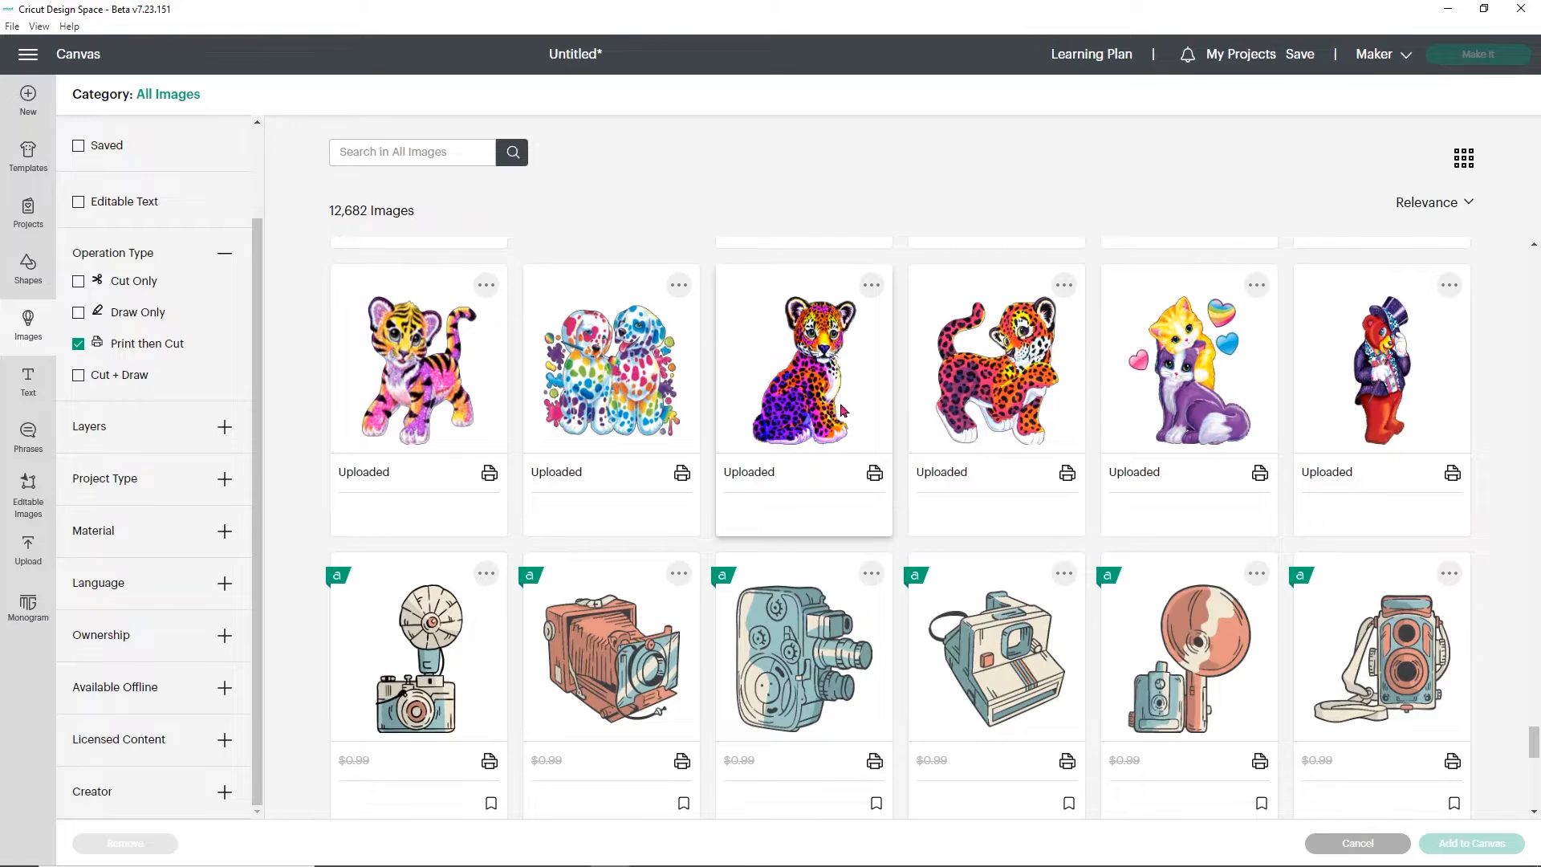
pyautogui.scroll(-2, 911, 375)
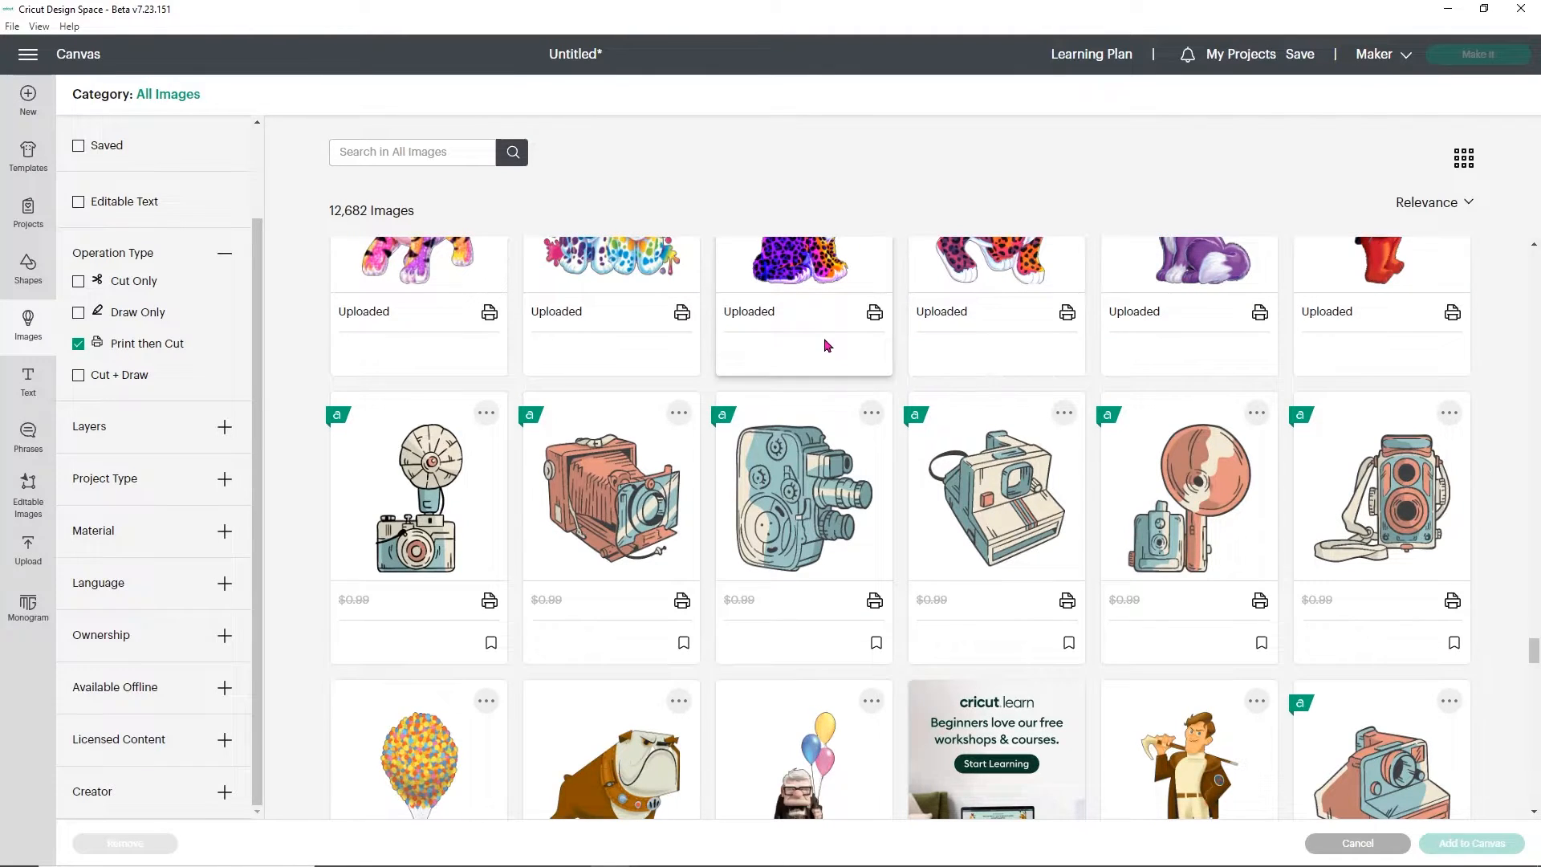
pyautogui.scroll(-2, 825, 341)
pyautogui.scroll(-7, 825, 341)
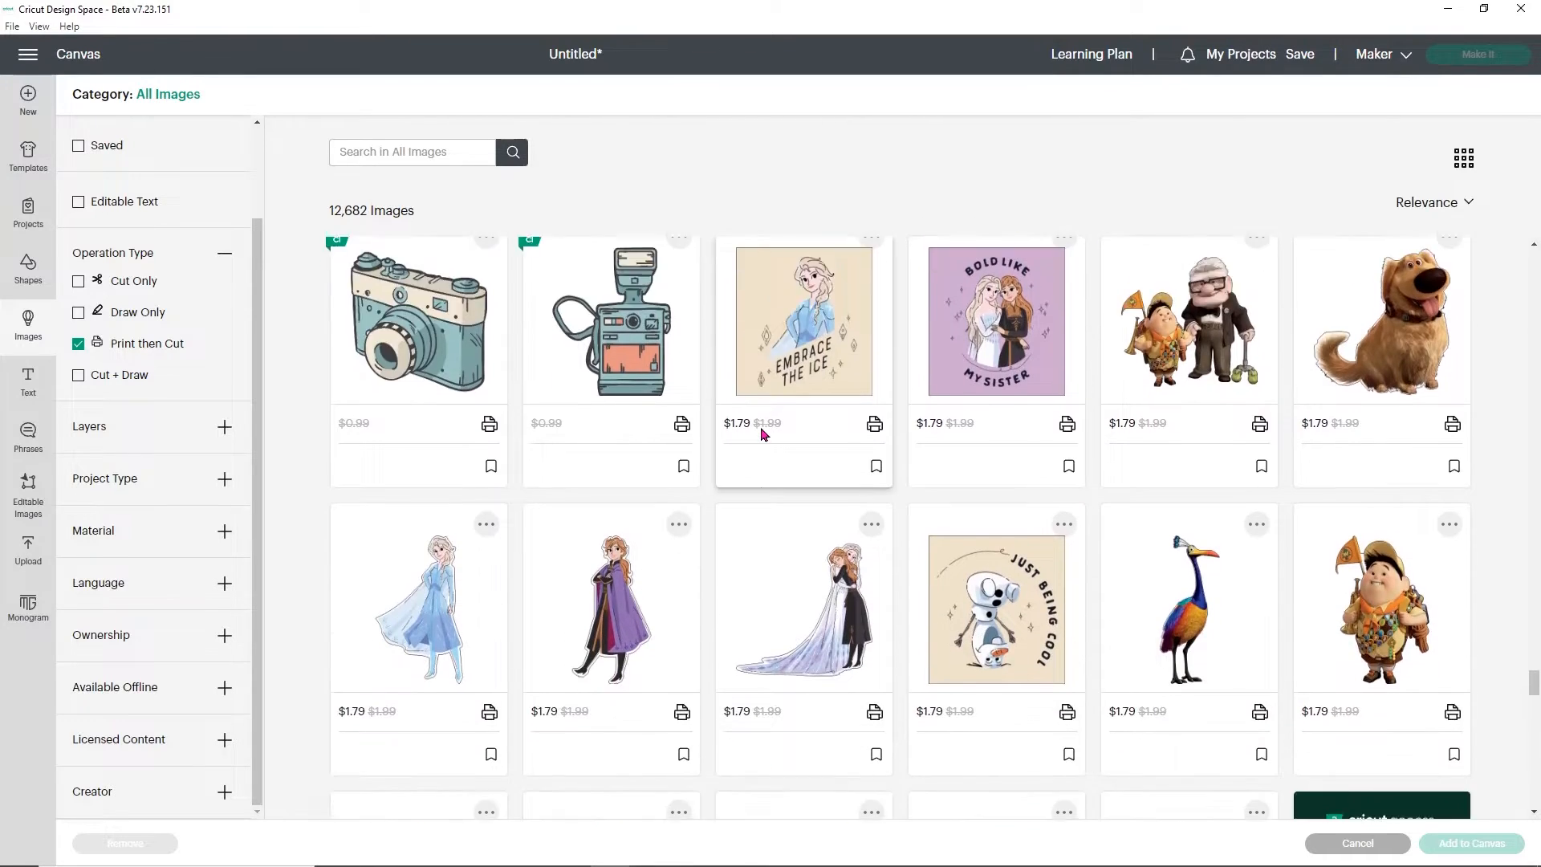
pyautogui.scroll(-6, 759, 426)
pyautogui.scroll(-5, 714, 452)
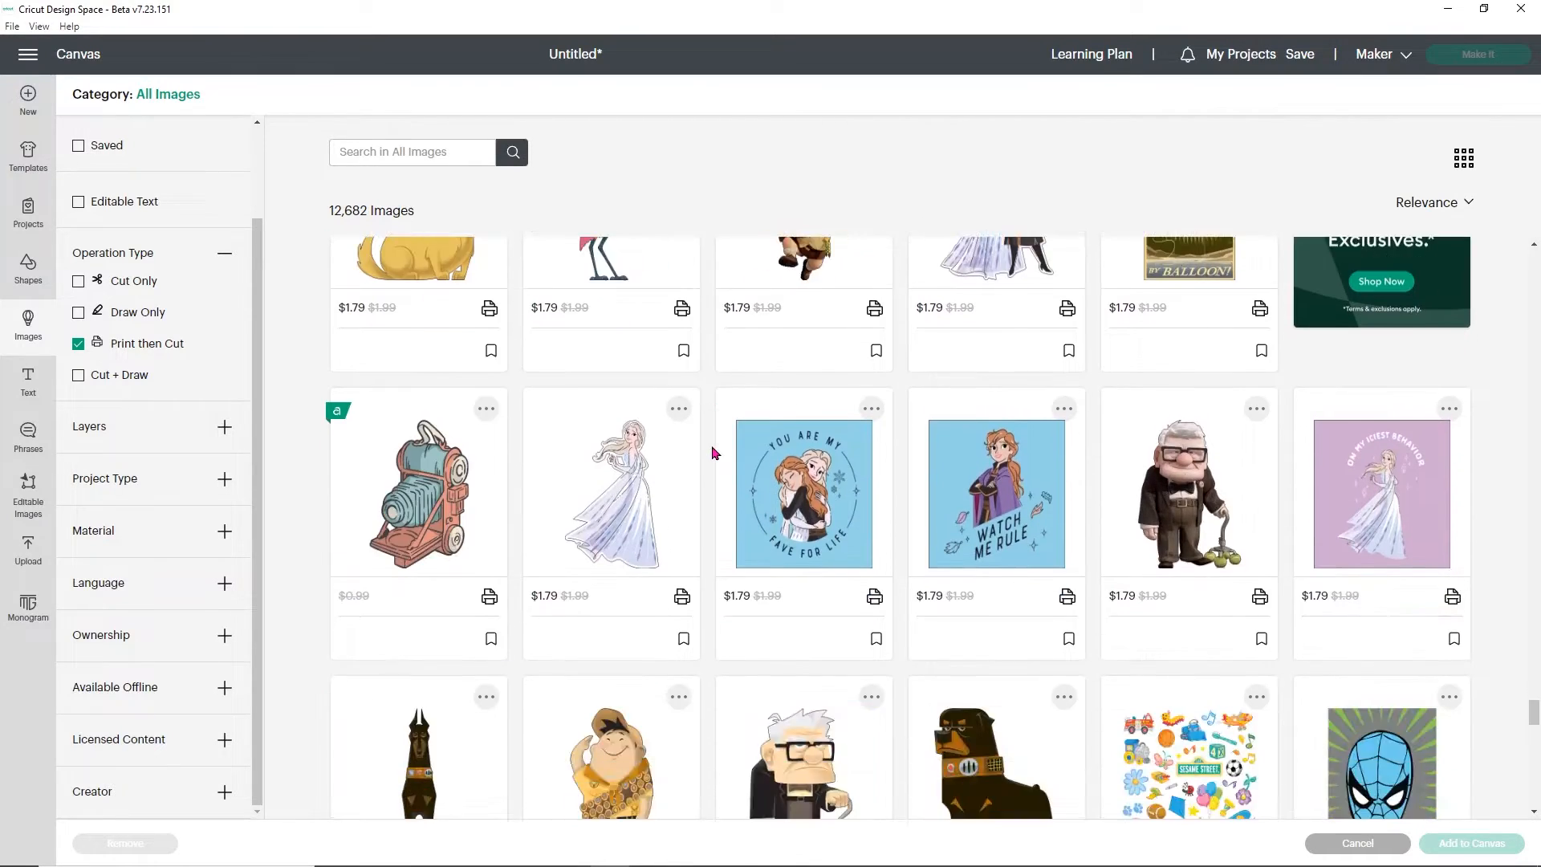
pyautogui.scroll(-3, 715, 452)
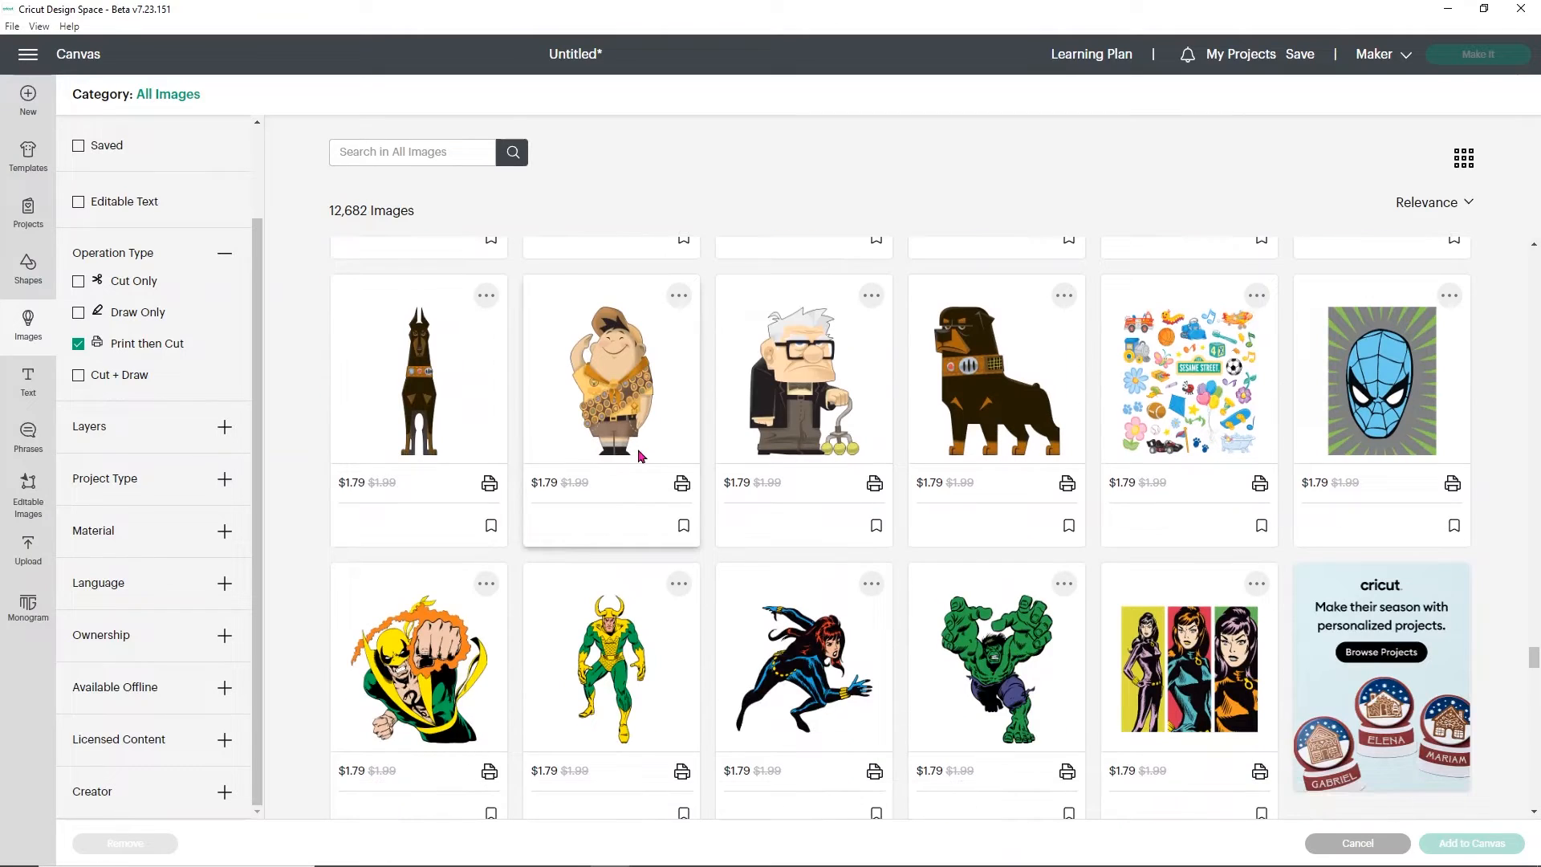
pyautogui.scroll(-12, 602, 501)
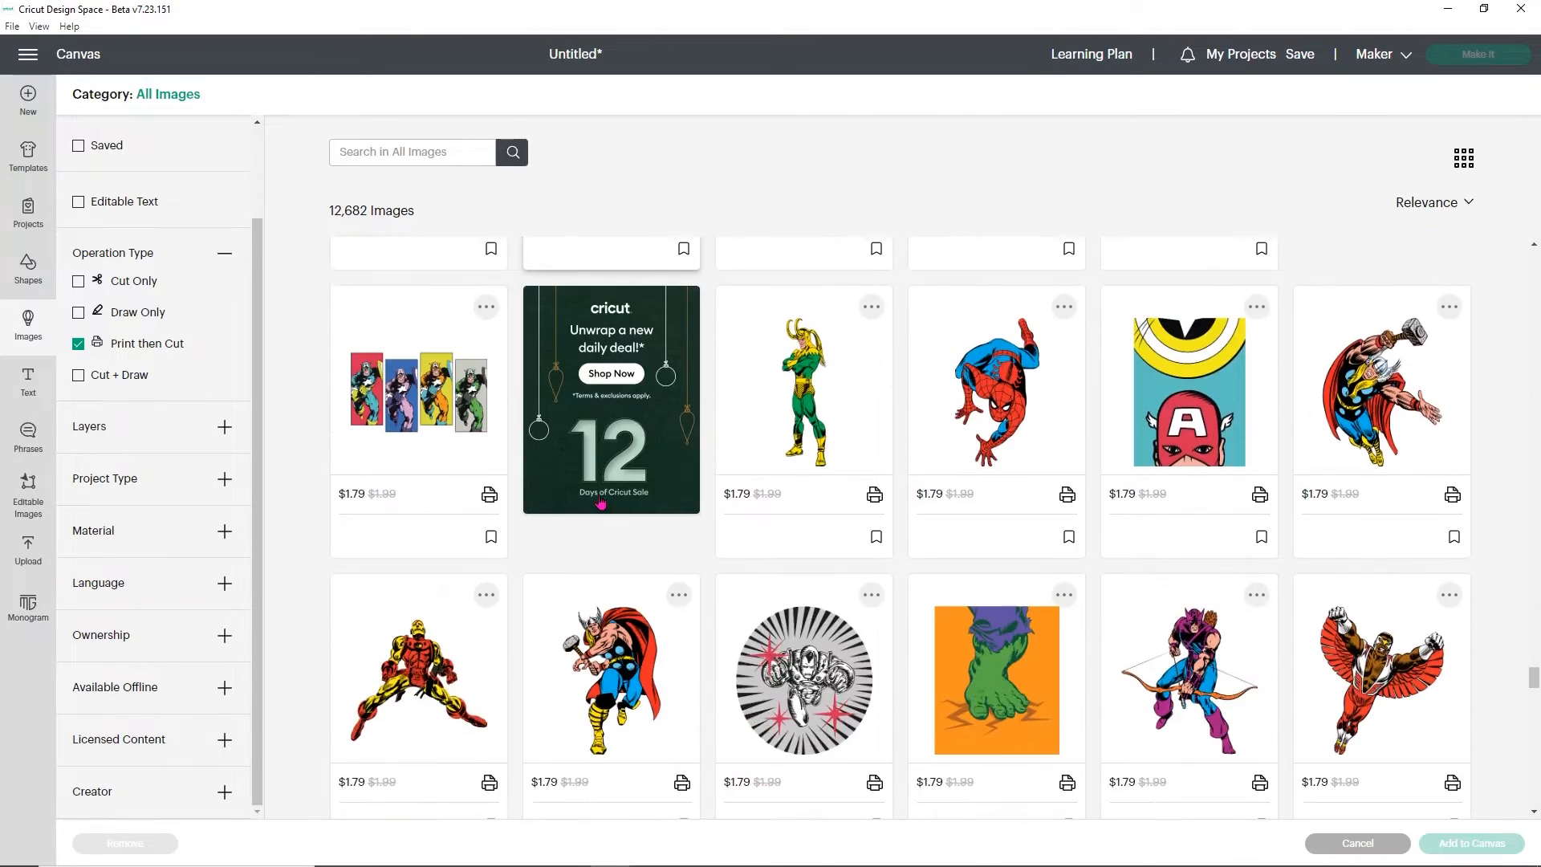
pyautogui.scroll(-12, 602, 501)
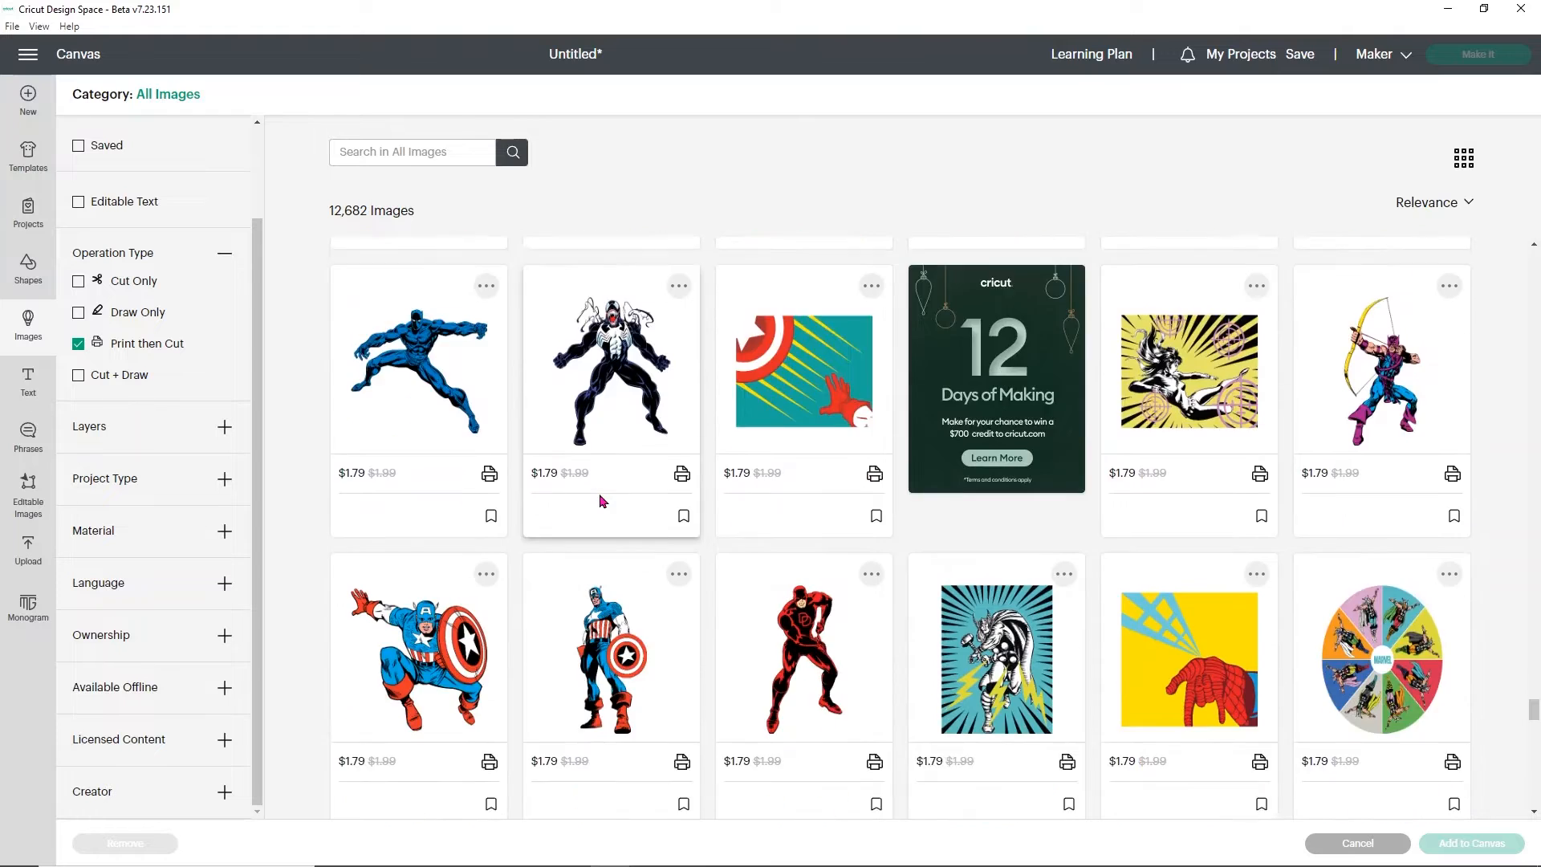
pyautogui.scroll(-10, 602, 501)
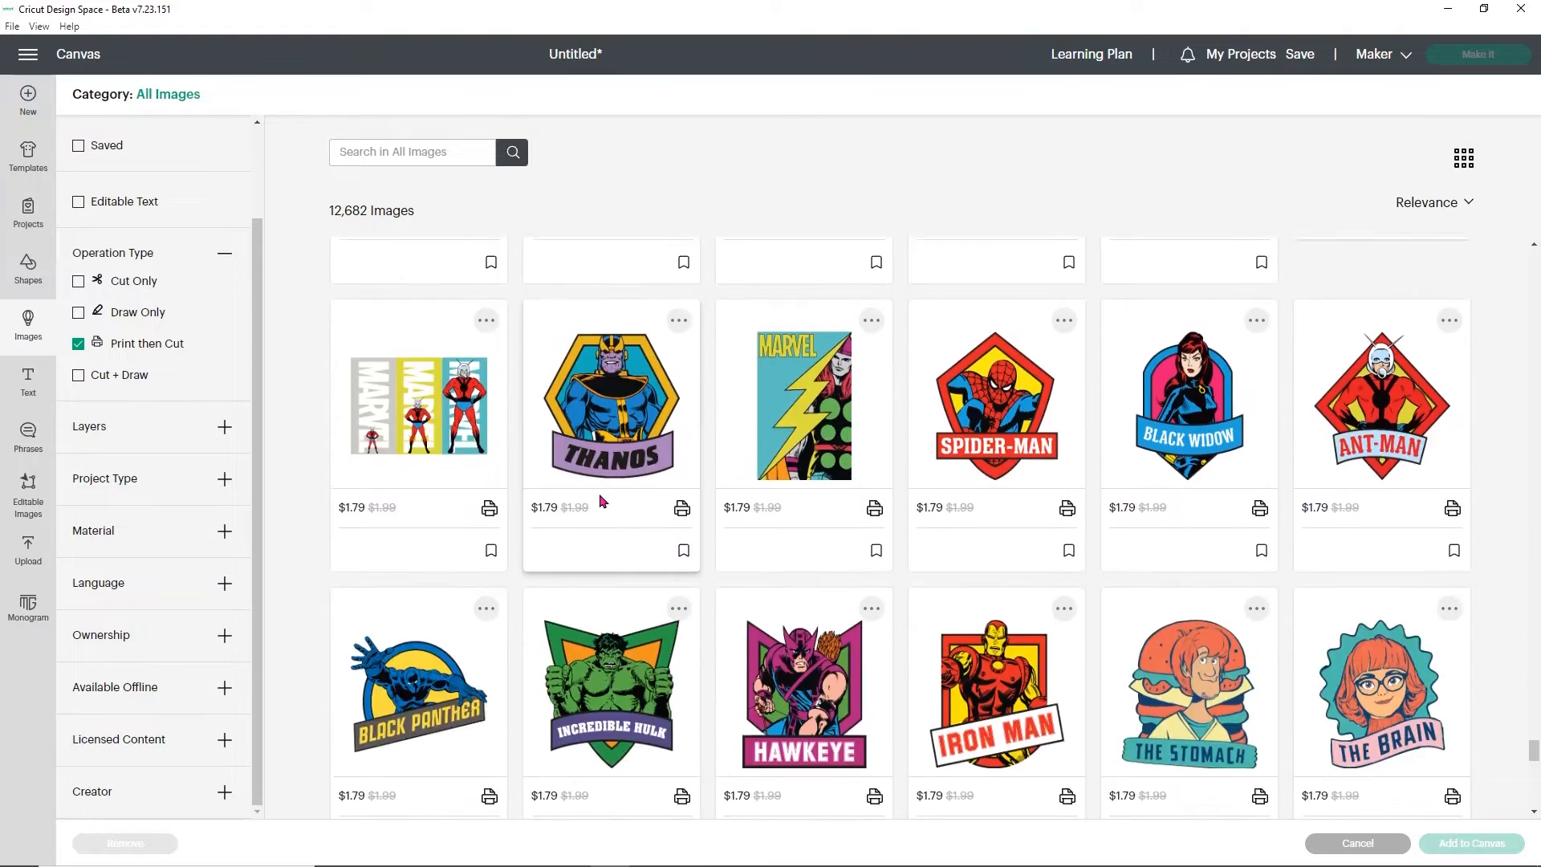
pyautogui.scroll(-7, 599, 493)
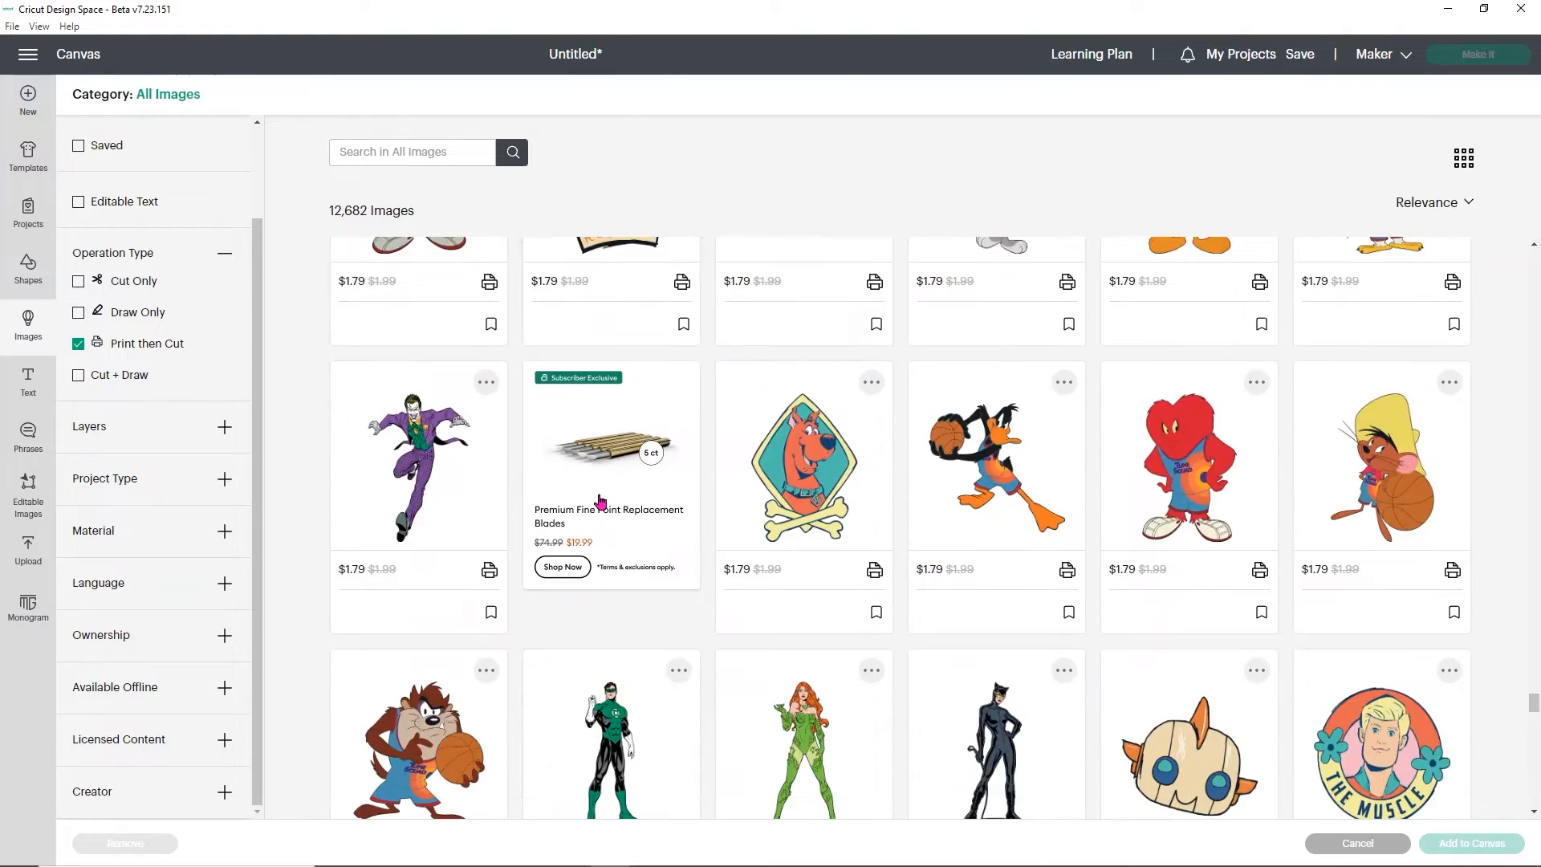
pyautogui.scroll(-11, 603, 500)
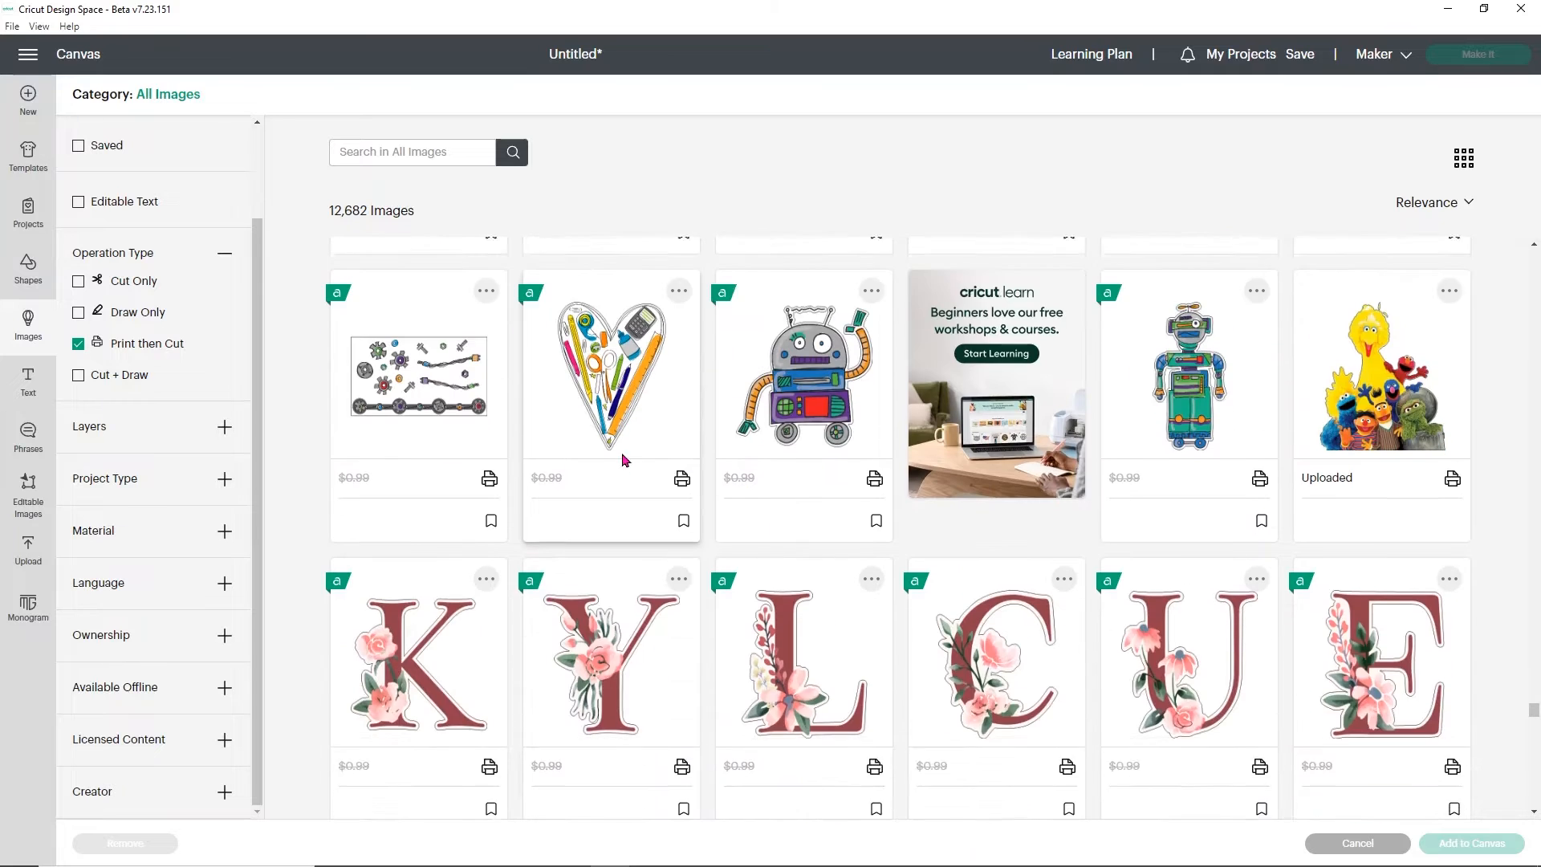
pyautogui.scroll(-4, 624, 445)
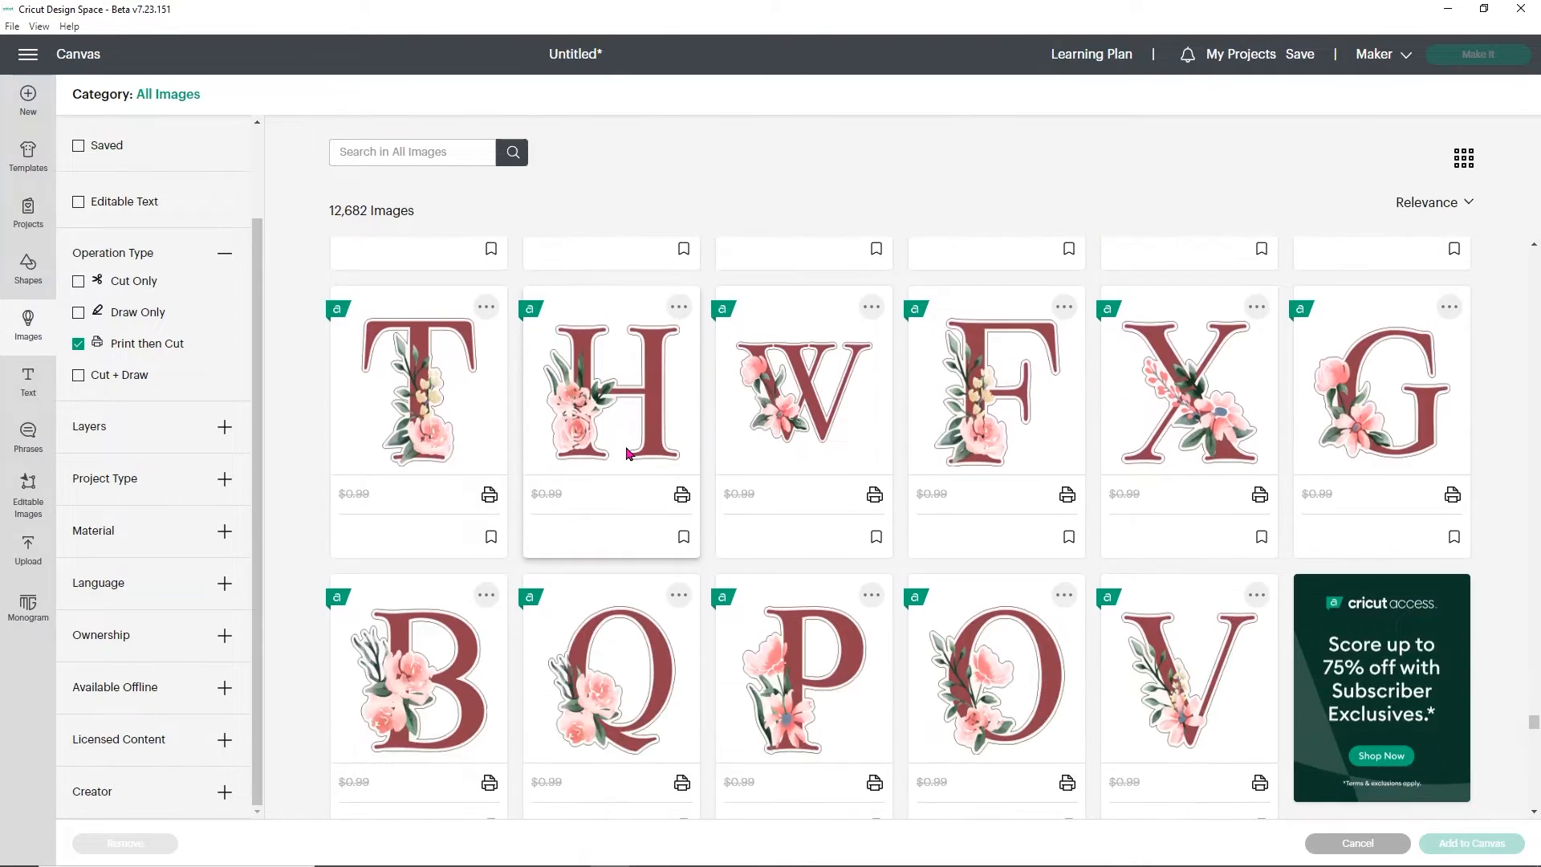
pyautogui.scroll(-3, 624, 445)
pyautogui.scroll(-7, 627, 447)
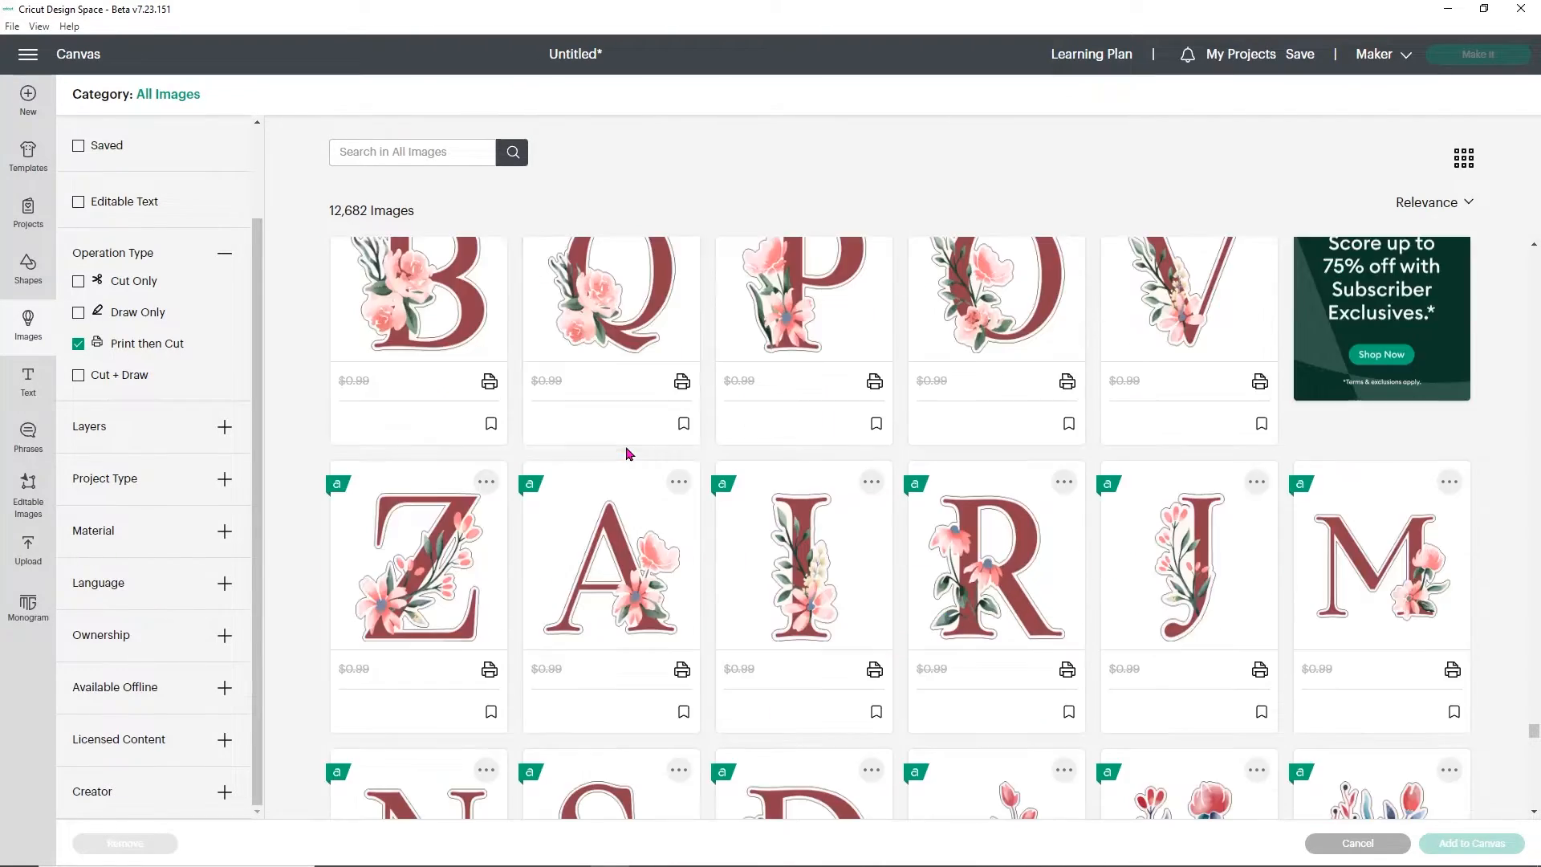
pyautogui.scroll(-6, 628, 453)
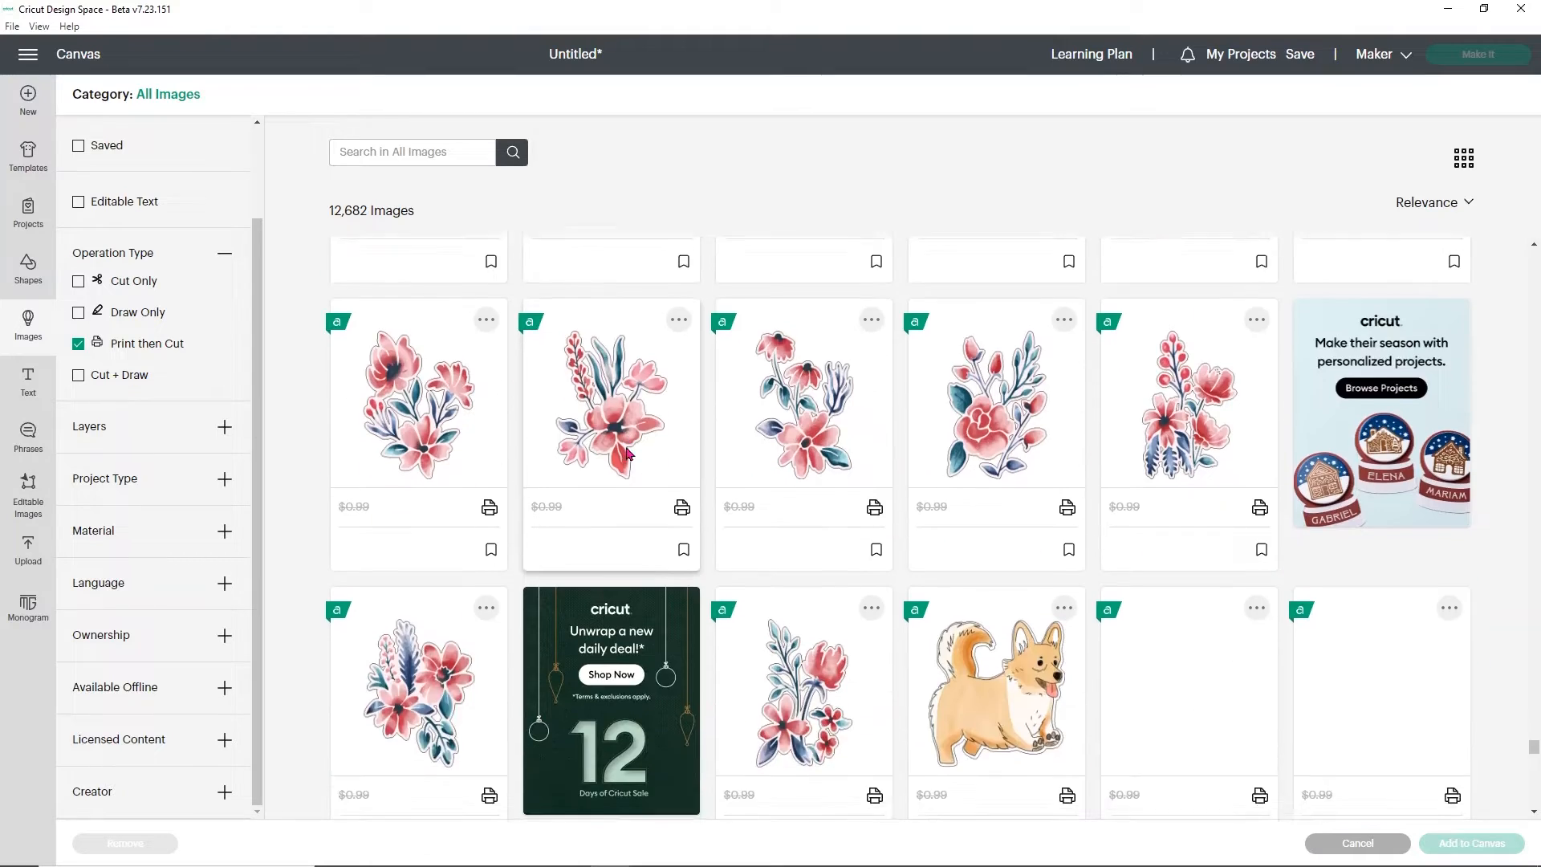
pyautogui.scroll(-1, 883, 442)
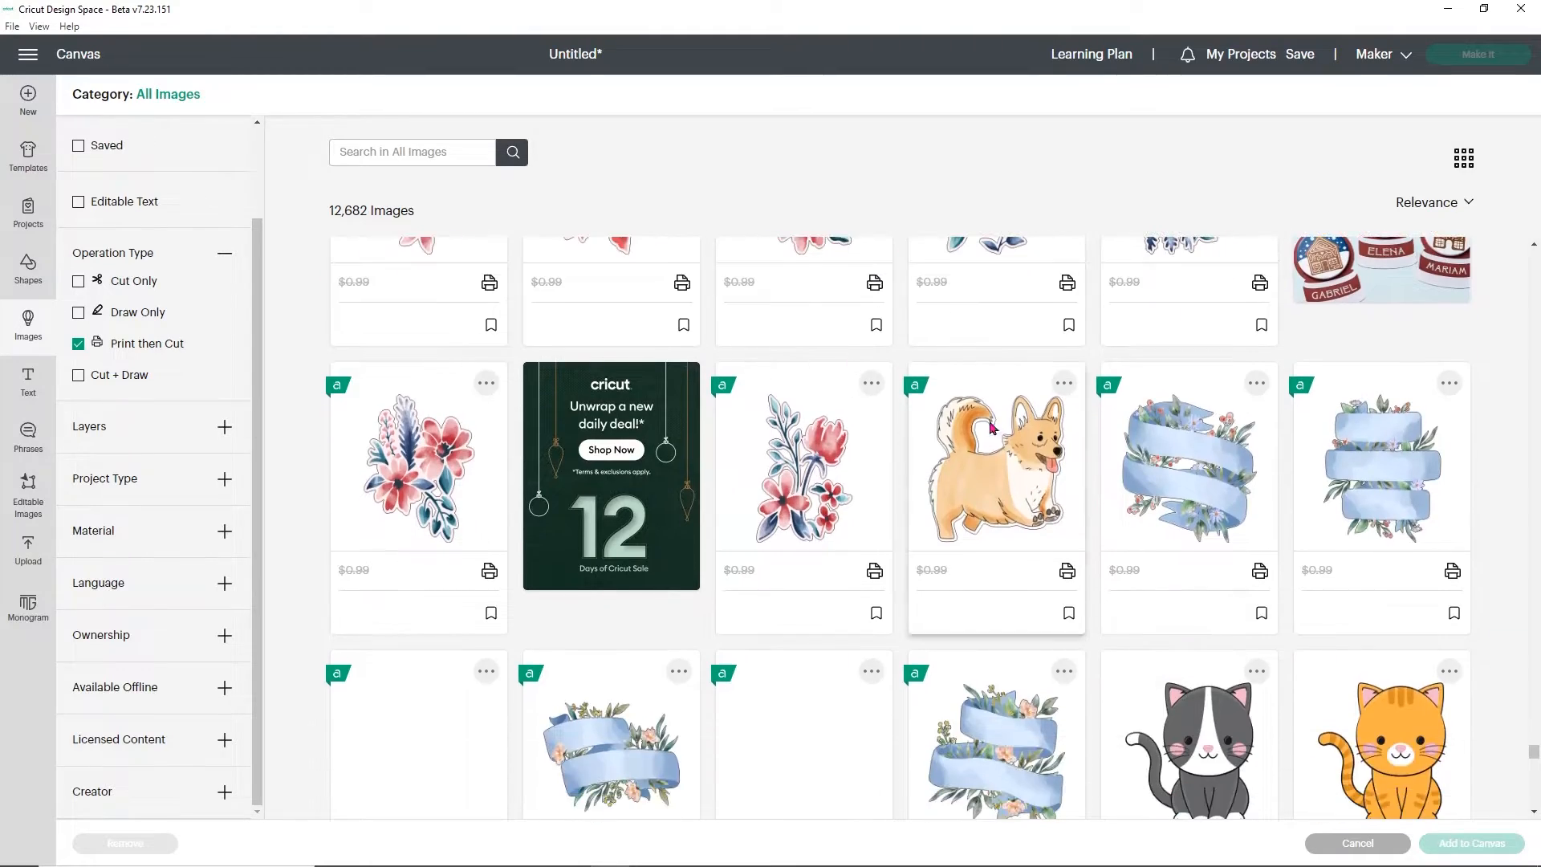
# Select the running corgi and the stretching white unicorn with teal mane among the Print then Cut images.
pyautogui.click(1018, 444)
pyautogui.scroll(-3, 1018, 444)
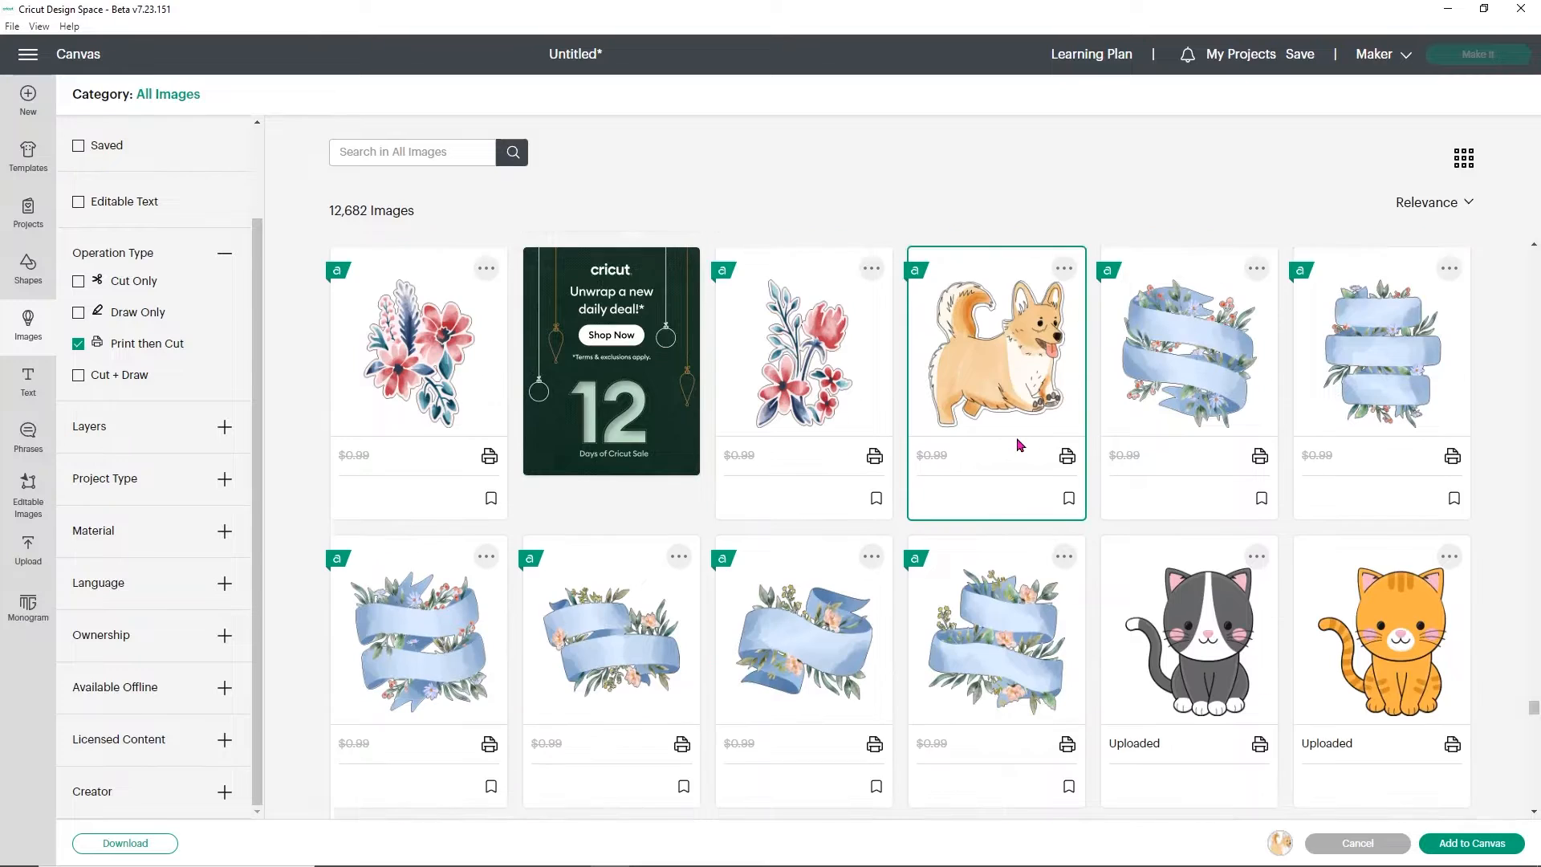
pyautogui.scroll(-4, 975, 405)
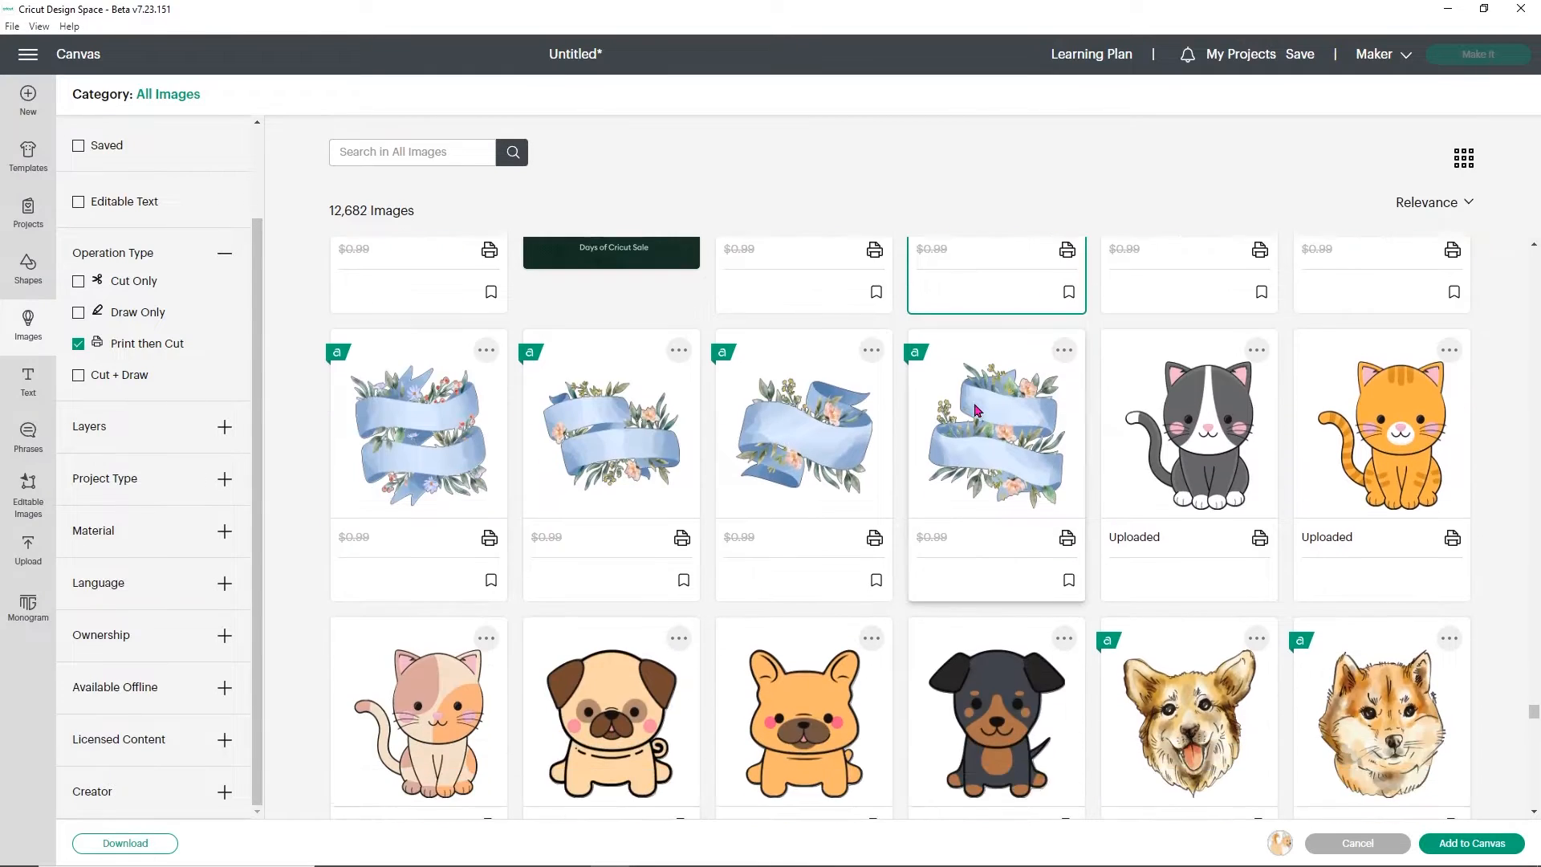
pyautogui.scroll(-7, 975, 406)
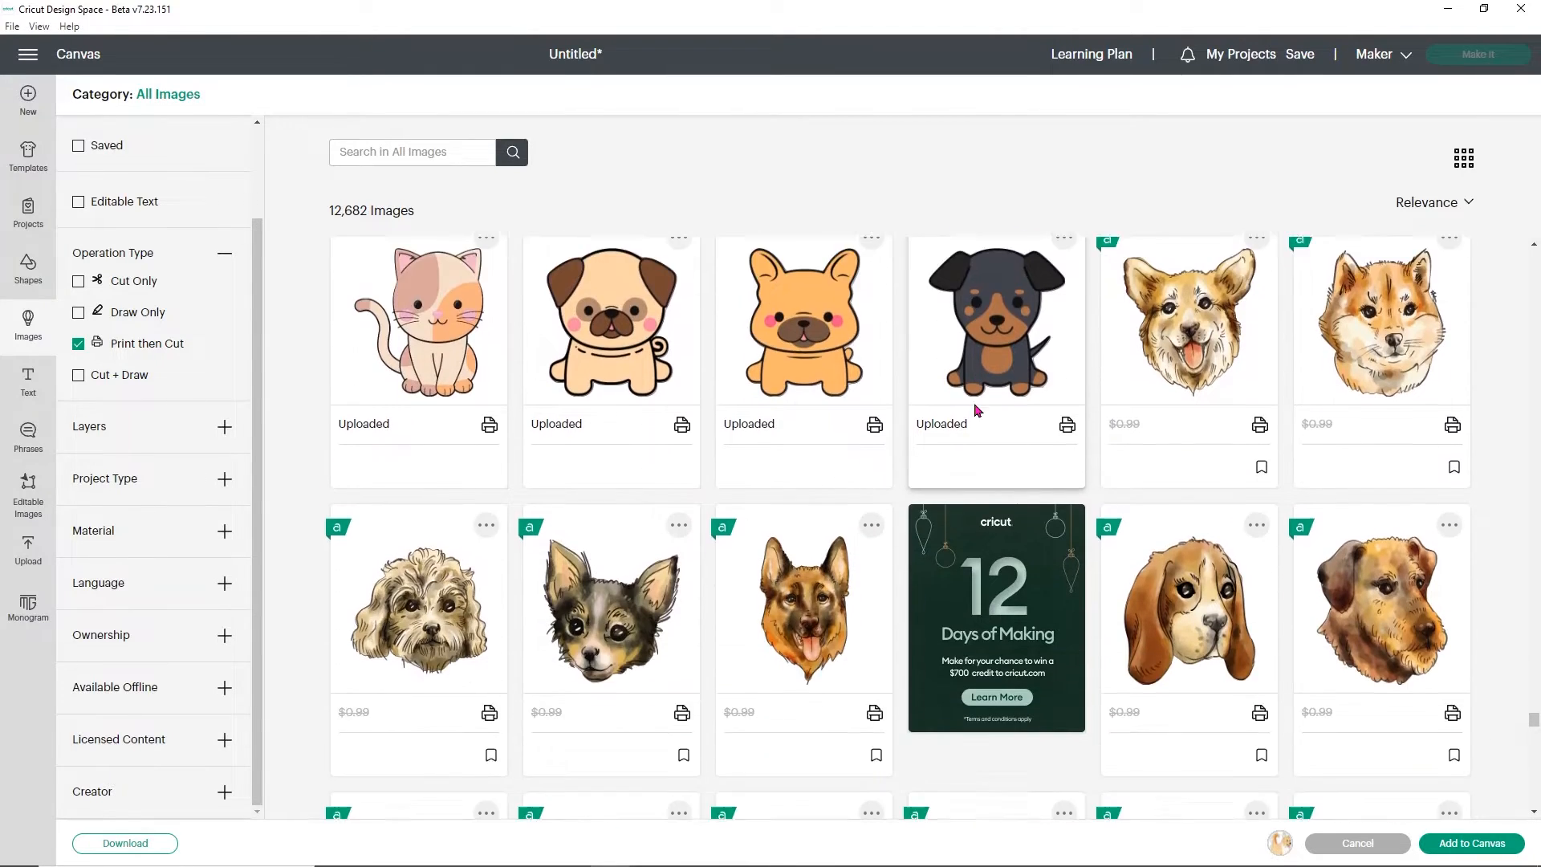
pyautogui.scroll(-5, 960, 415)
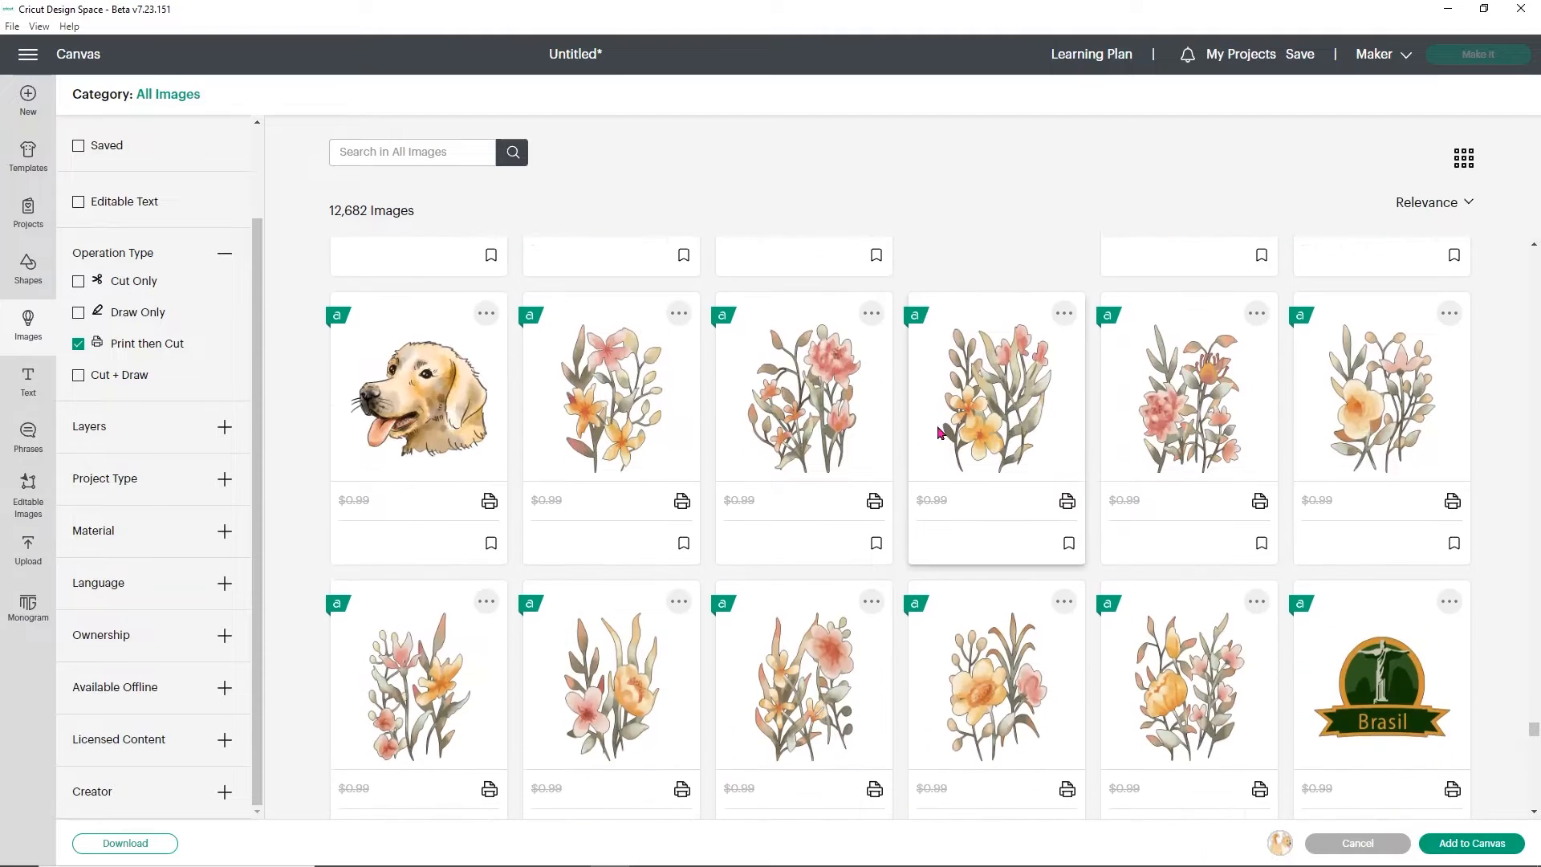
pyautogui.scroll(-8, 785, 428)
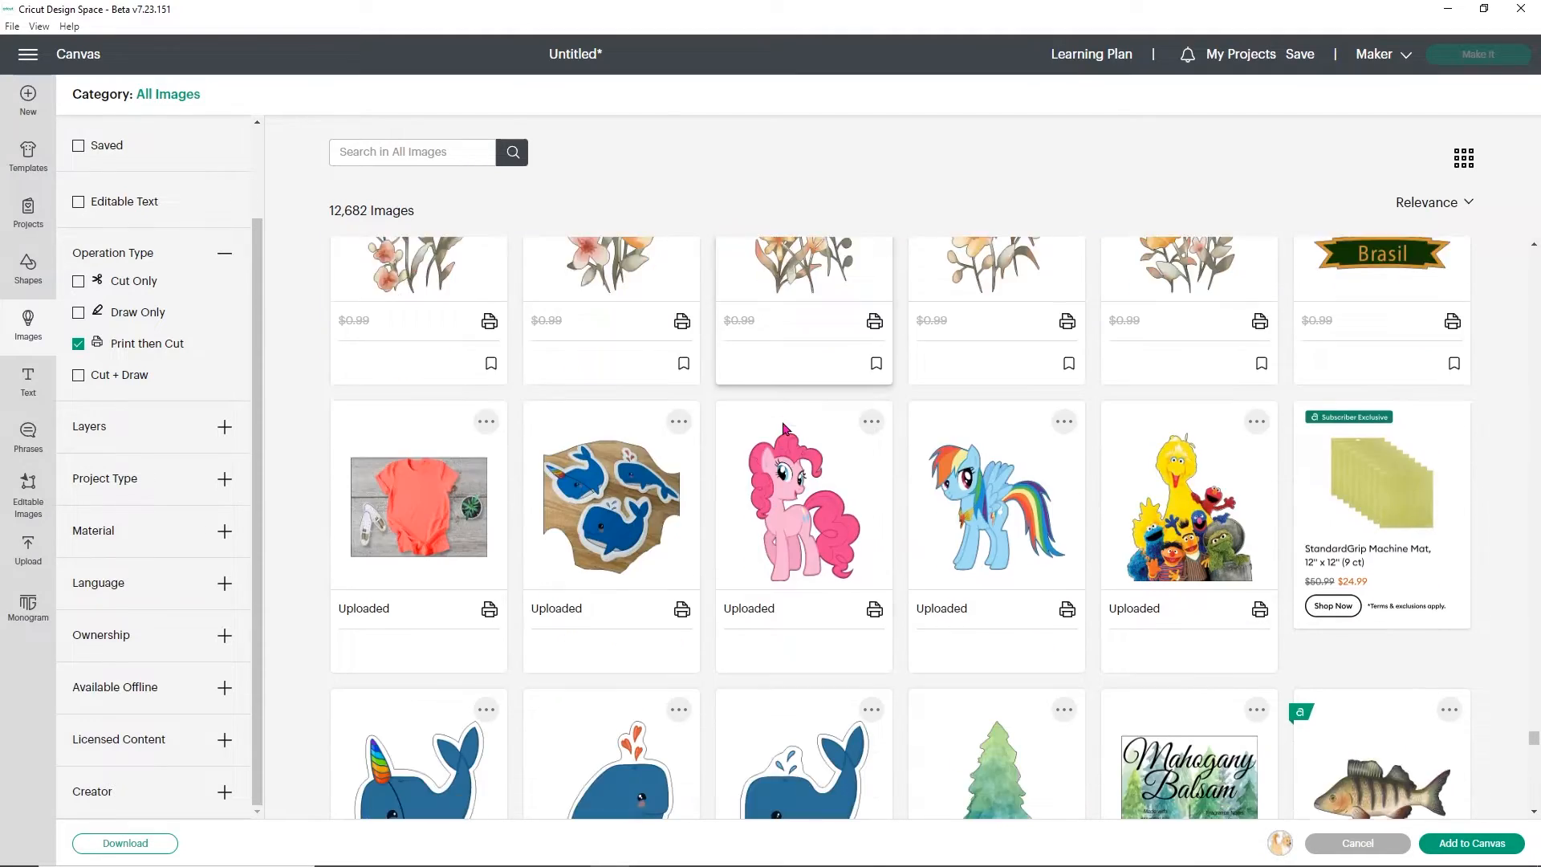
pyautogui.scroll(-4, 785, 428)
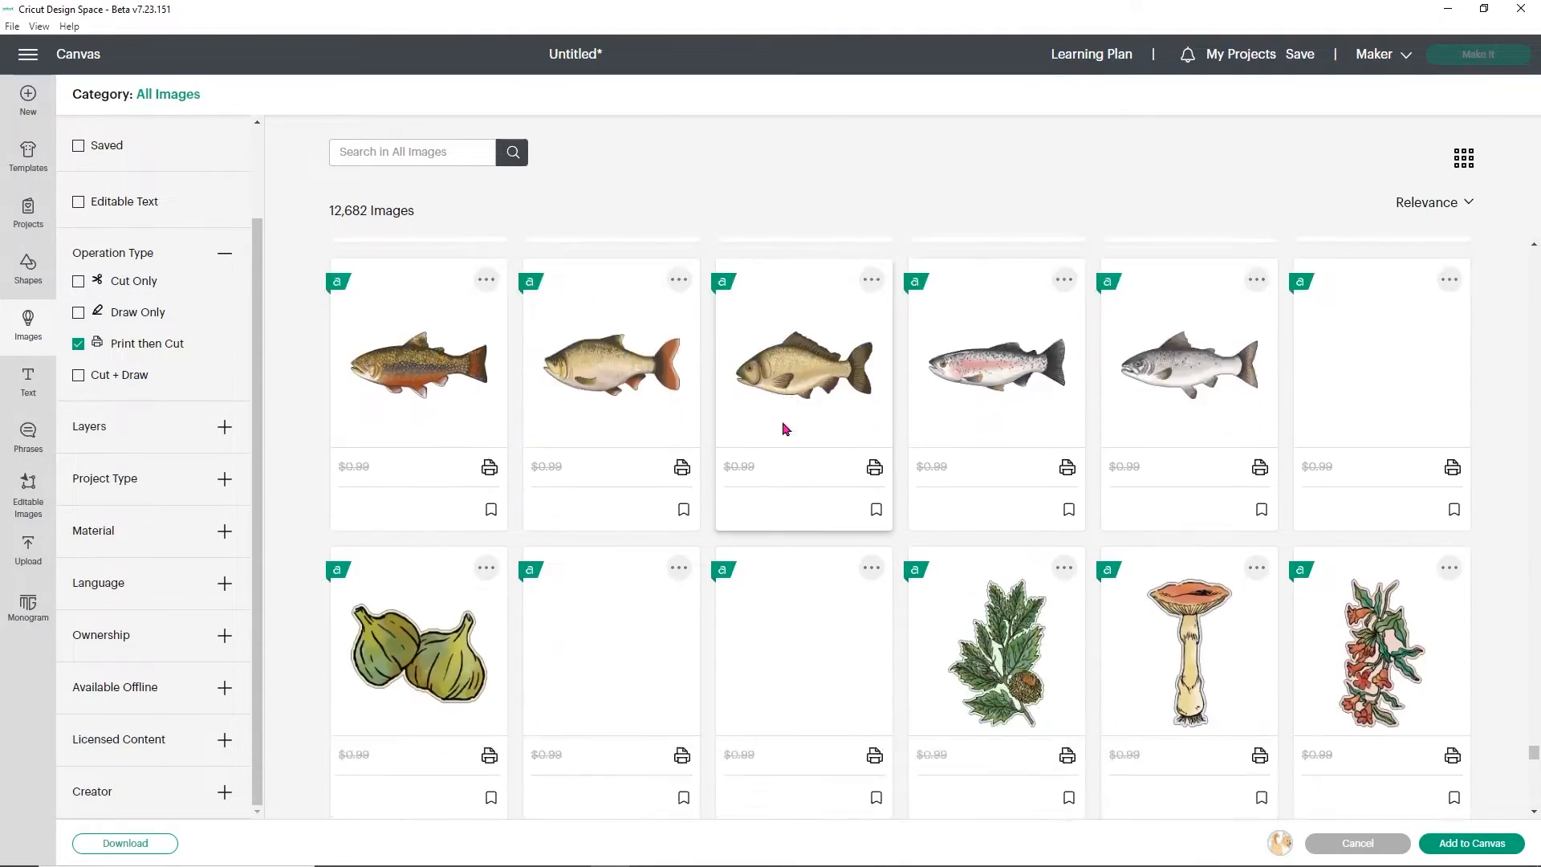
pyautogui.scroll(-4, 864, 430)
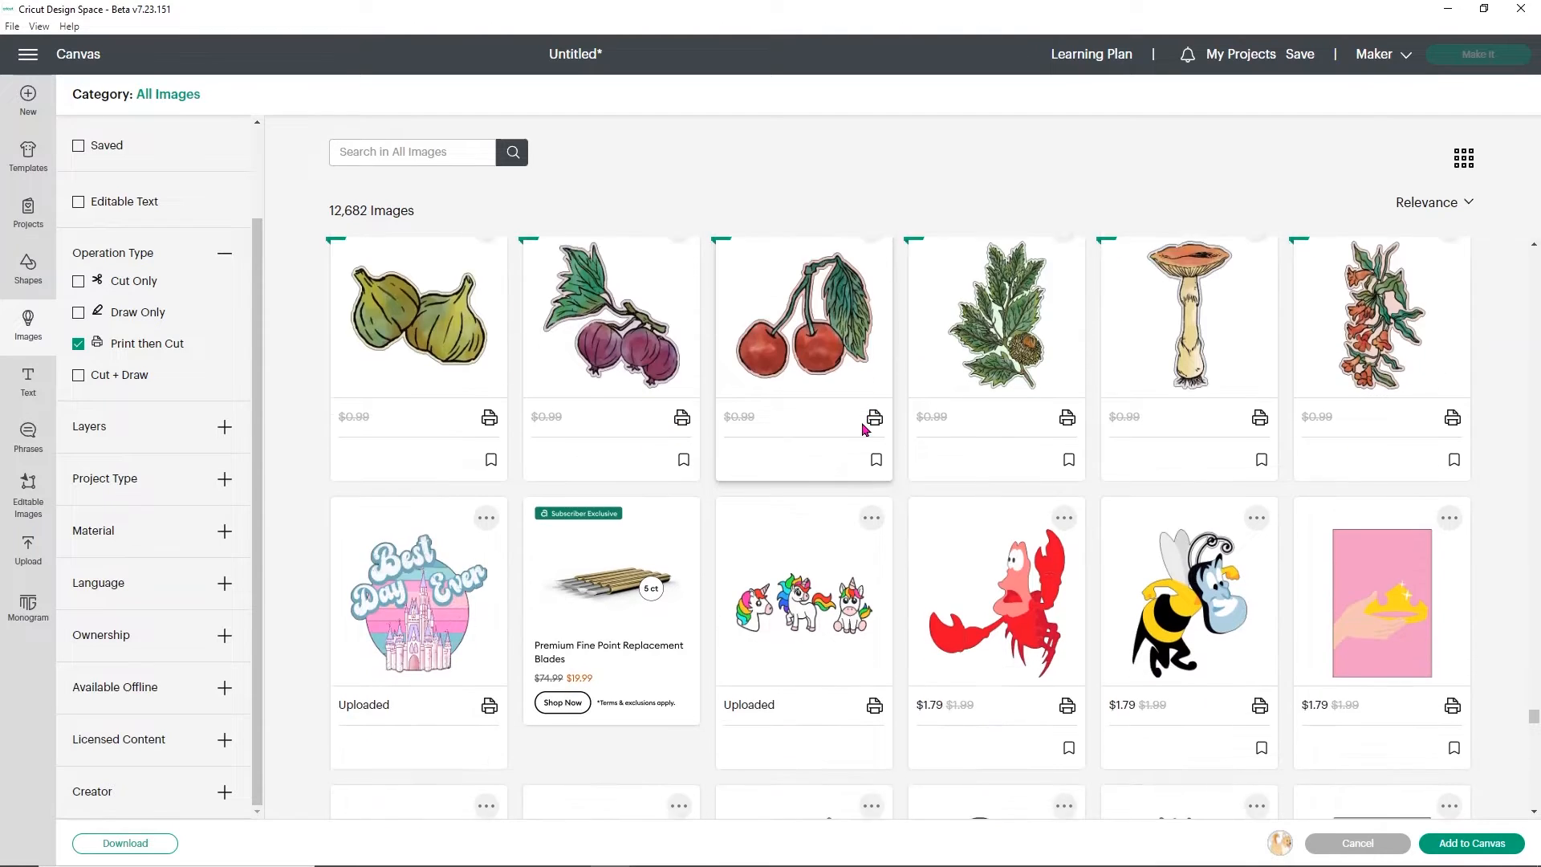
pyautogui.scroll(-5, 864, 429)
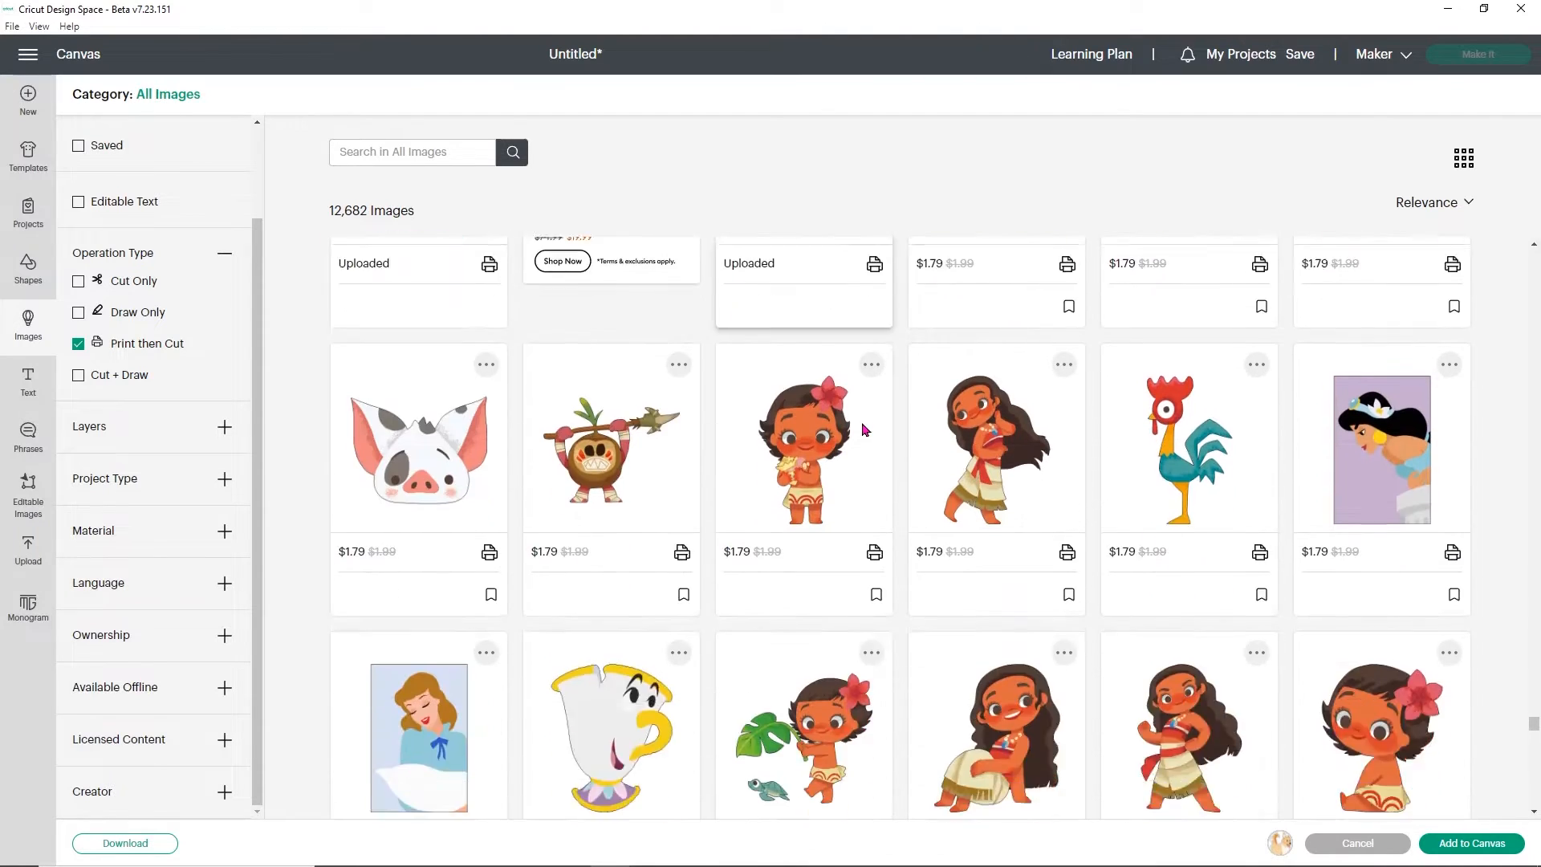
pyautogui.scroll(-4, 865, 429)
pyautogui.scroll(-13, 863, 430)
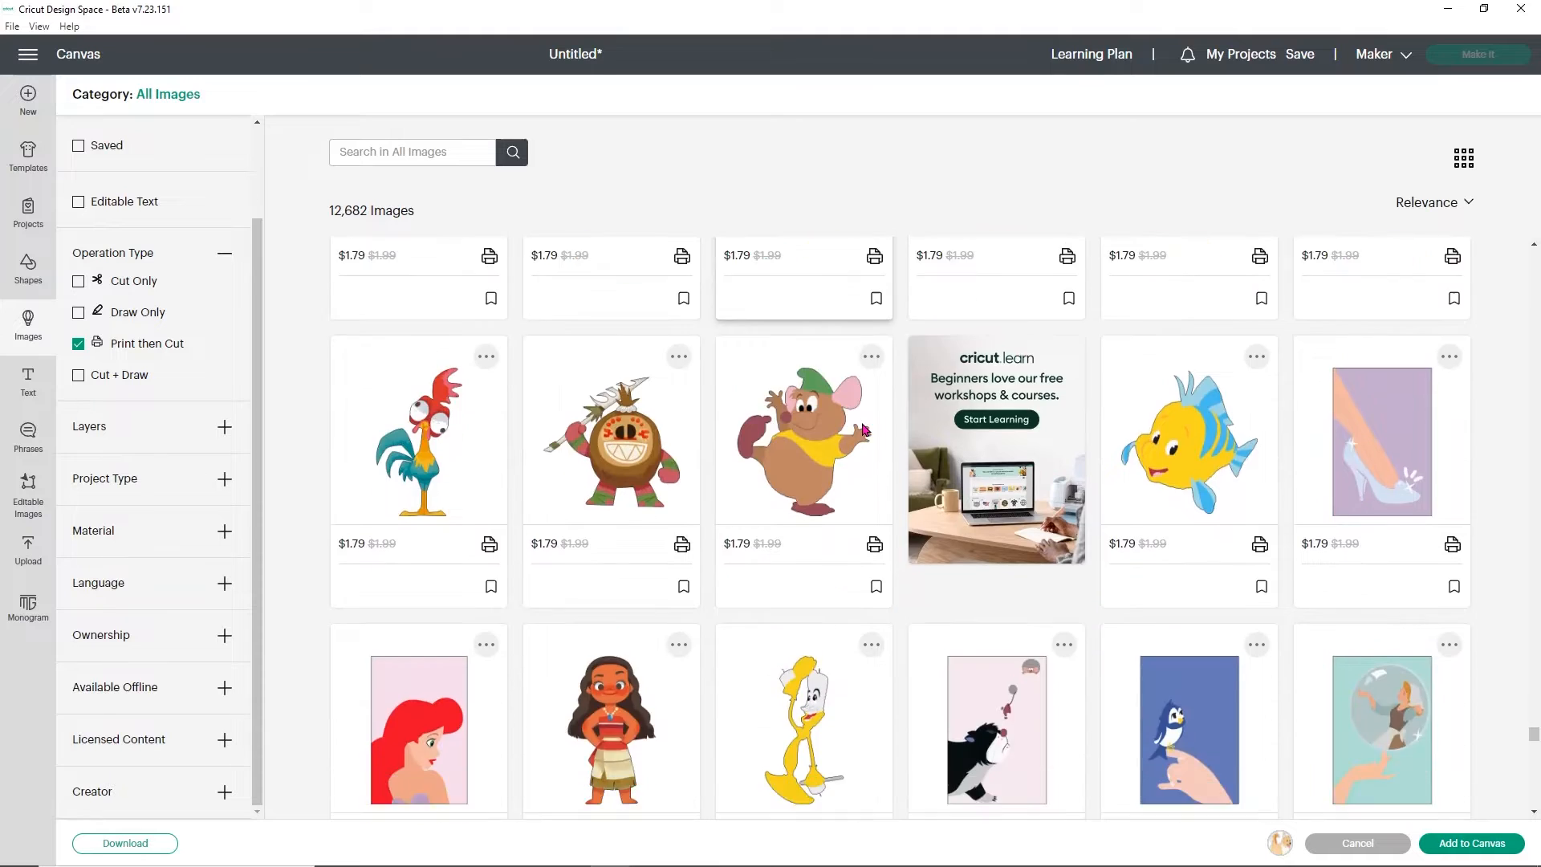
pyautogui.scroll(-7, 862, 425)
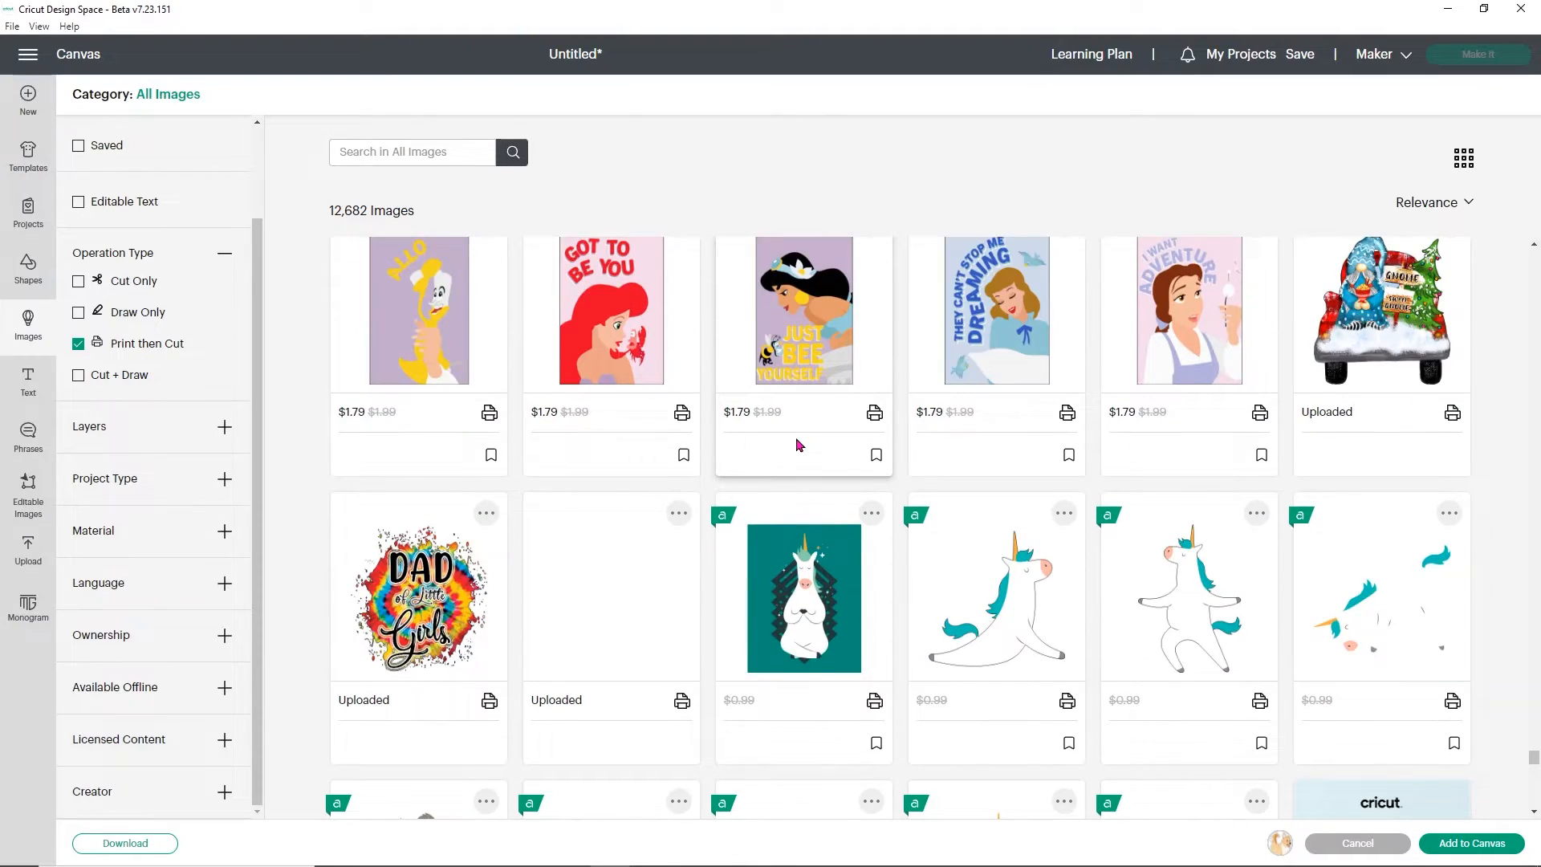
pyautogui.scroll(-1, 798, 444)
pyautogui.click(1051, 511)
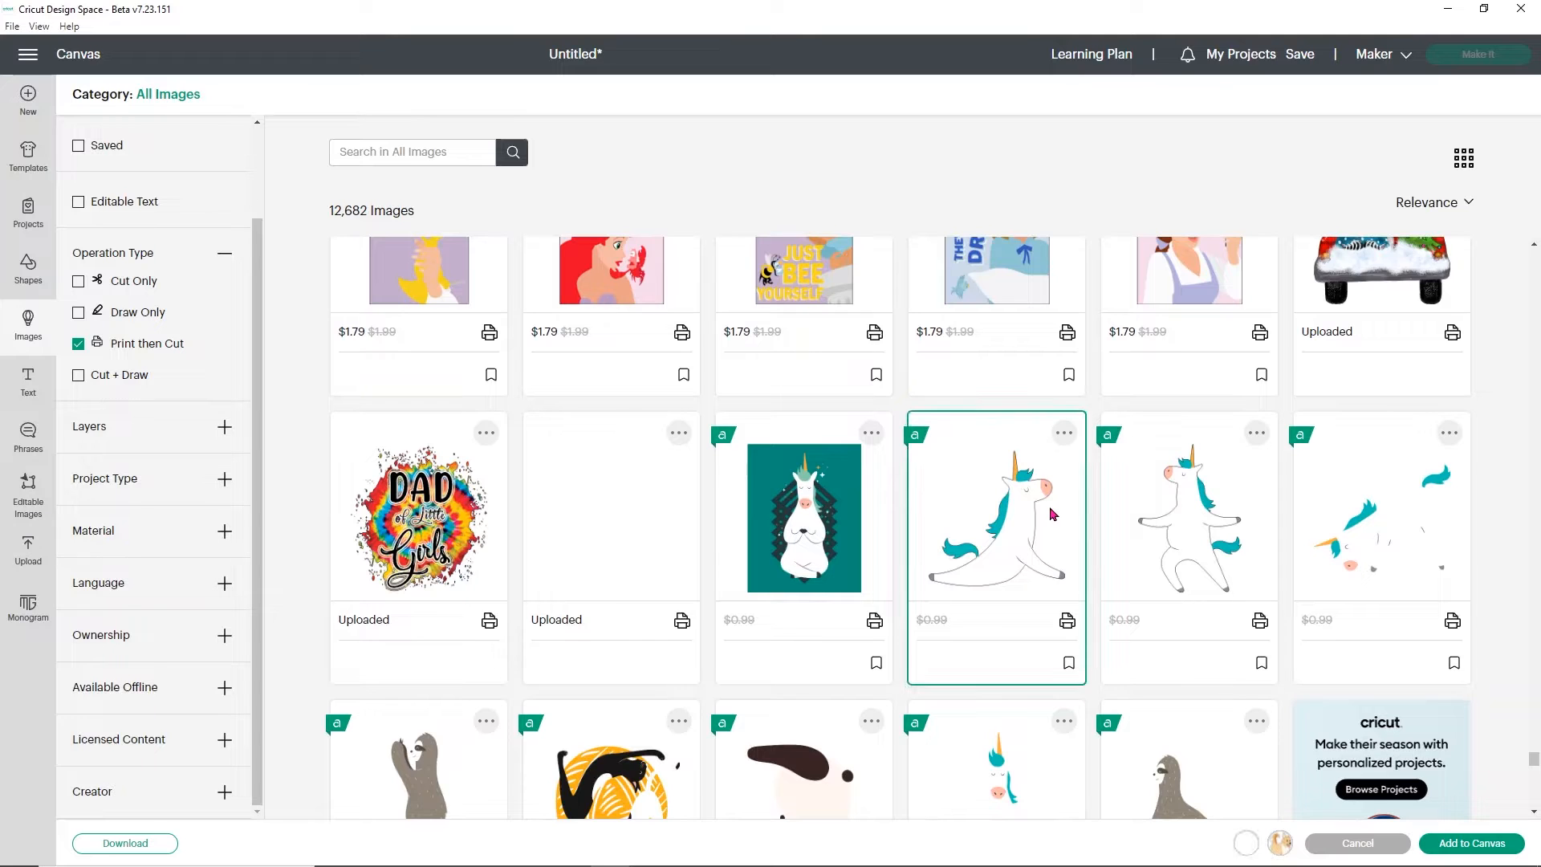
# Add the Panda Yoga image with the red-brown background to the selected images.
pyautogui.scroll(-4, 944, 463)
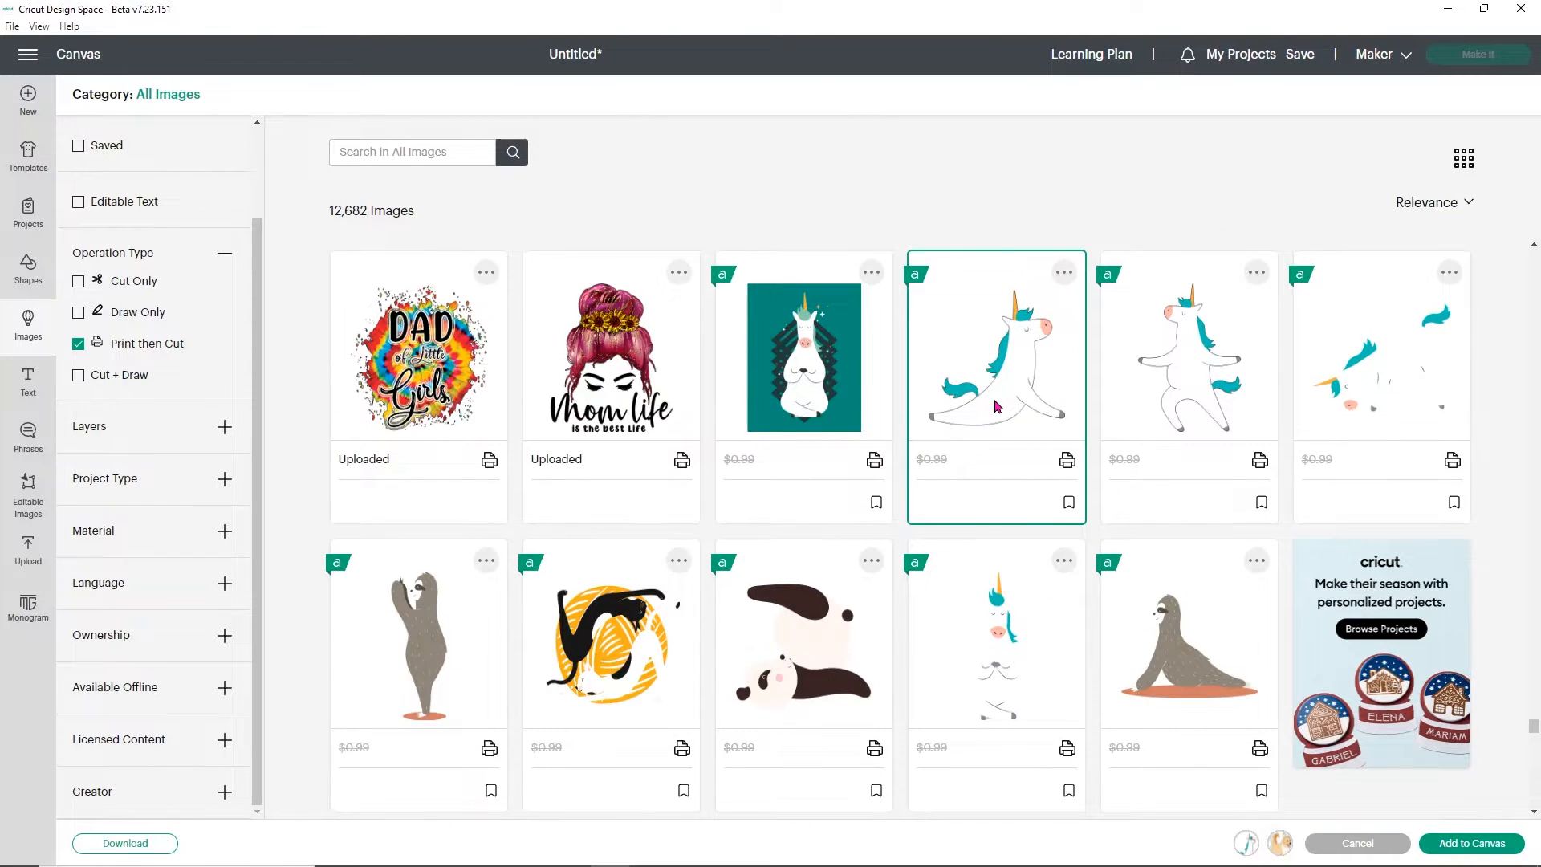
pyautogui.scroll(-4, 995, 405)
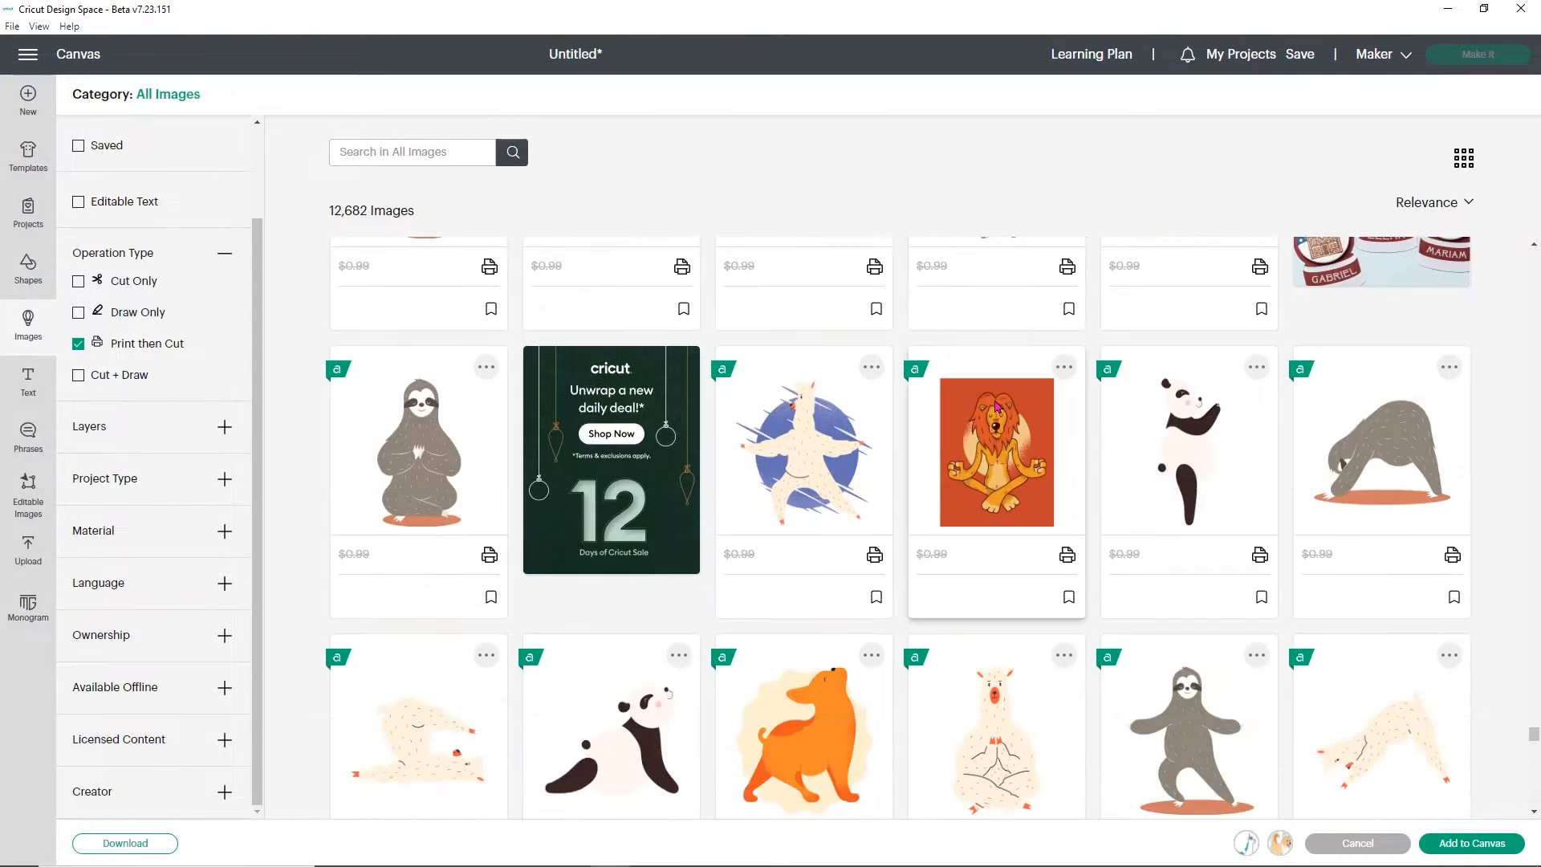
pyautogui.scroll(-4, 951, 407)
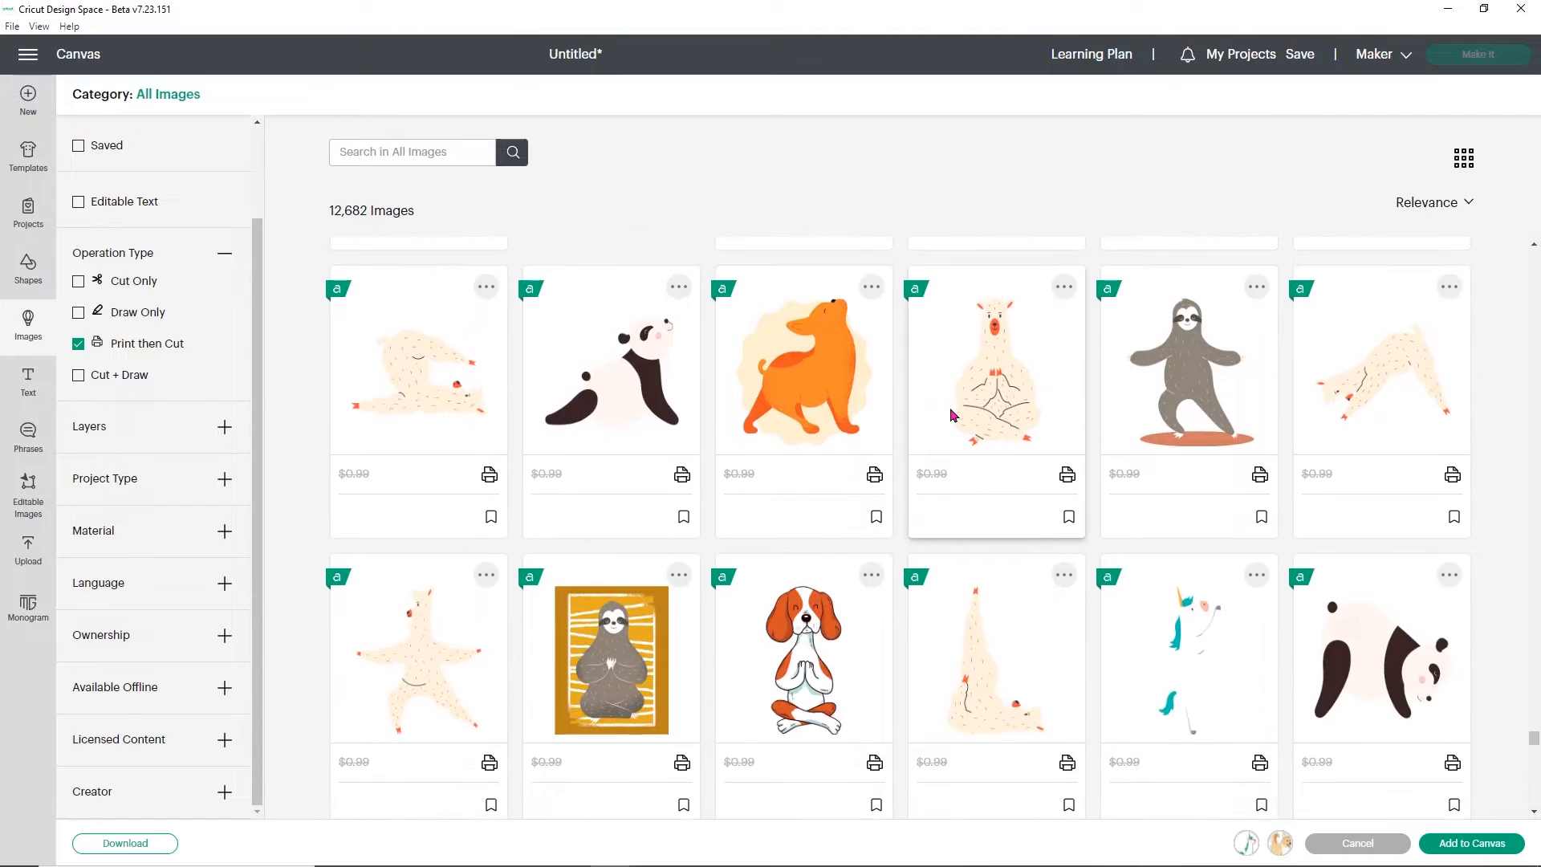
pyautogui.scroll(-6, 952, 415)
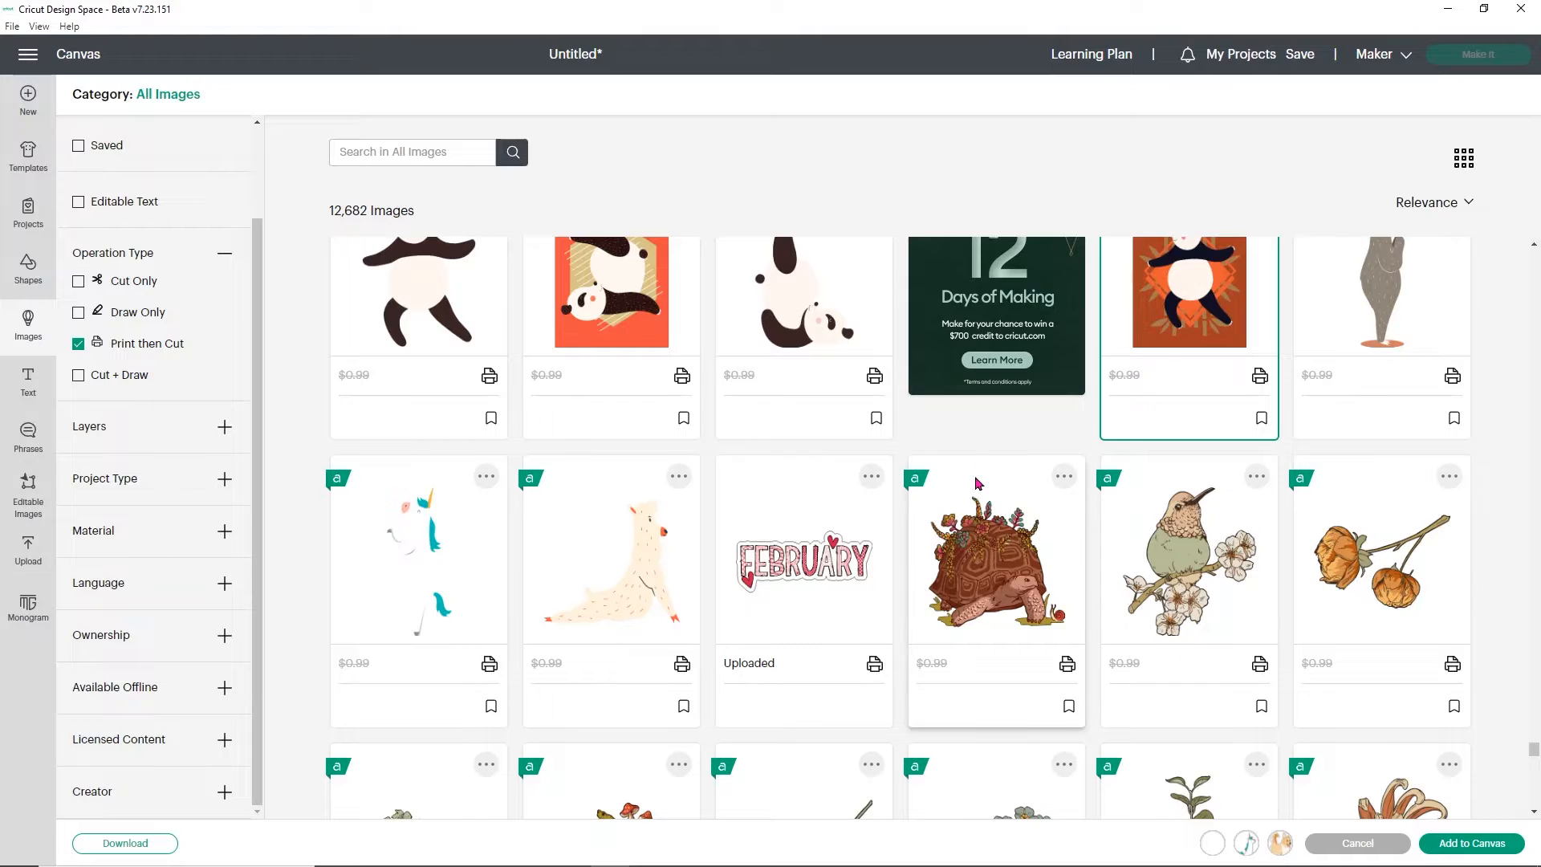
# Also select the blue poppy blossom, the hexagon gold floral frame and the six axolotls, and add all selected images to the canvas.
pyautogui.scroll(-2, 976, 484)
pyautogui.scroll(-6, 974, 476)
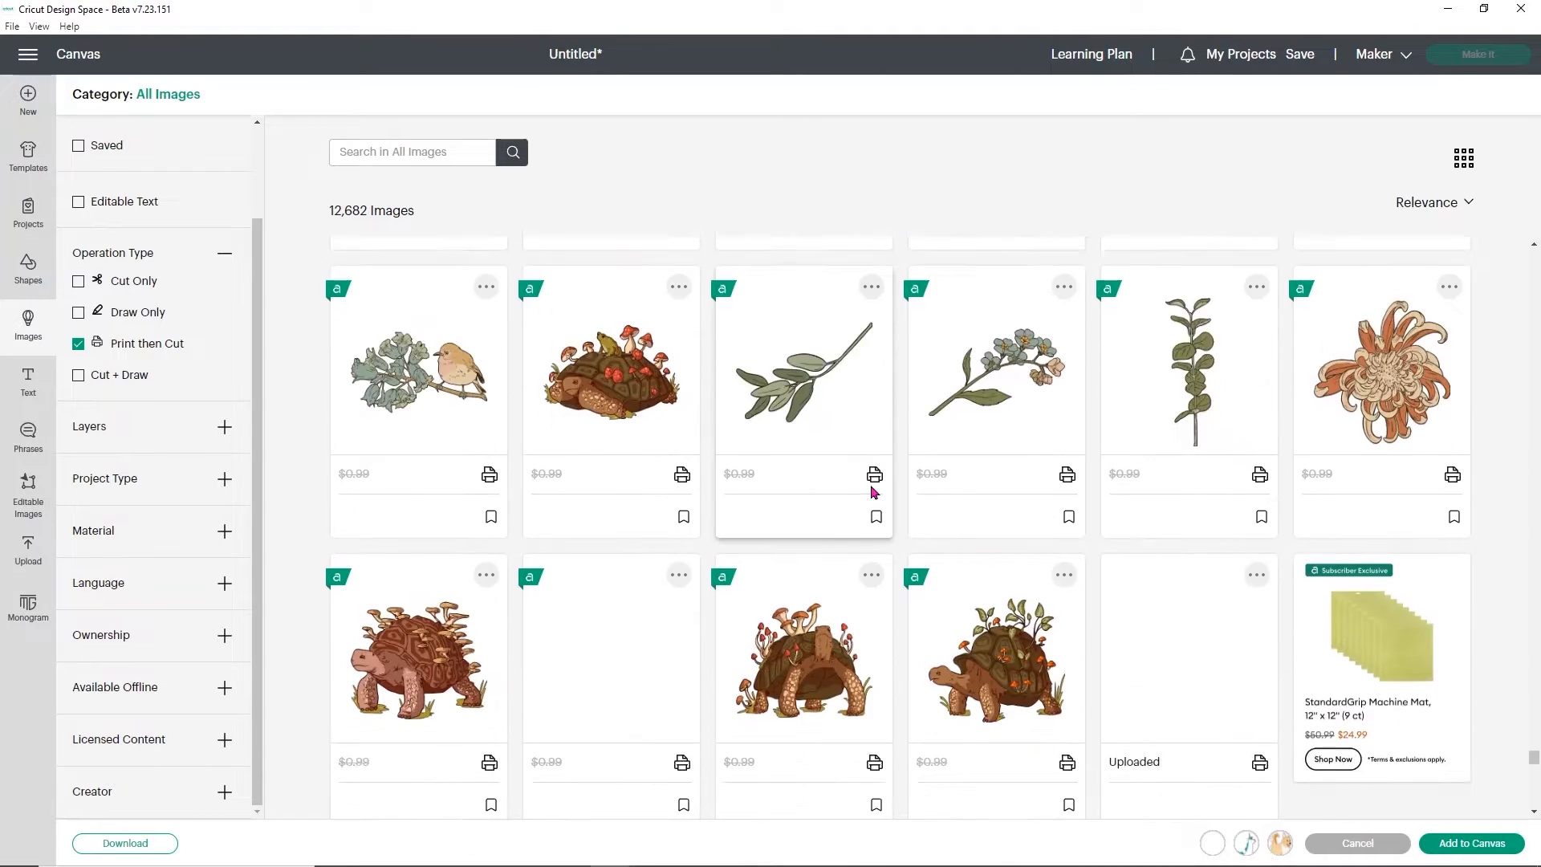
pyautogui.scroll(-7, 874, 492)
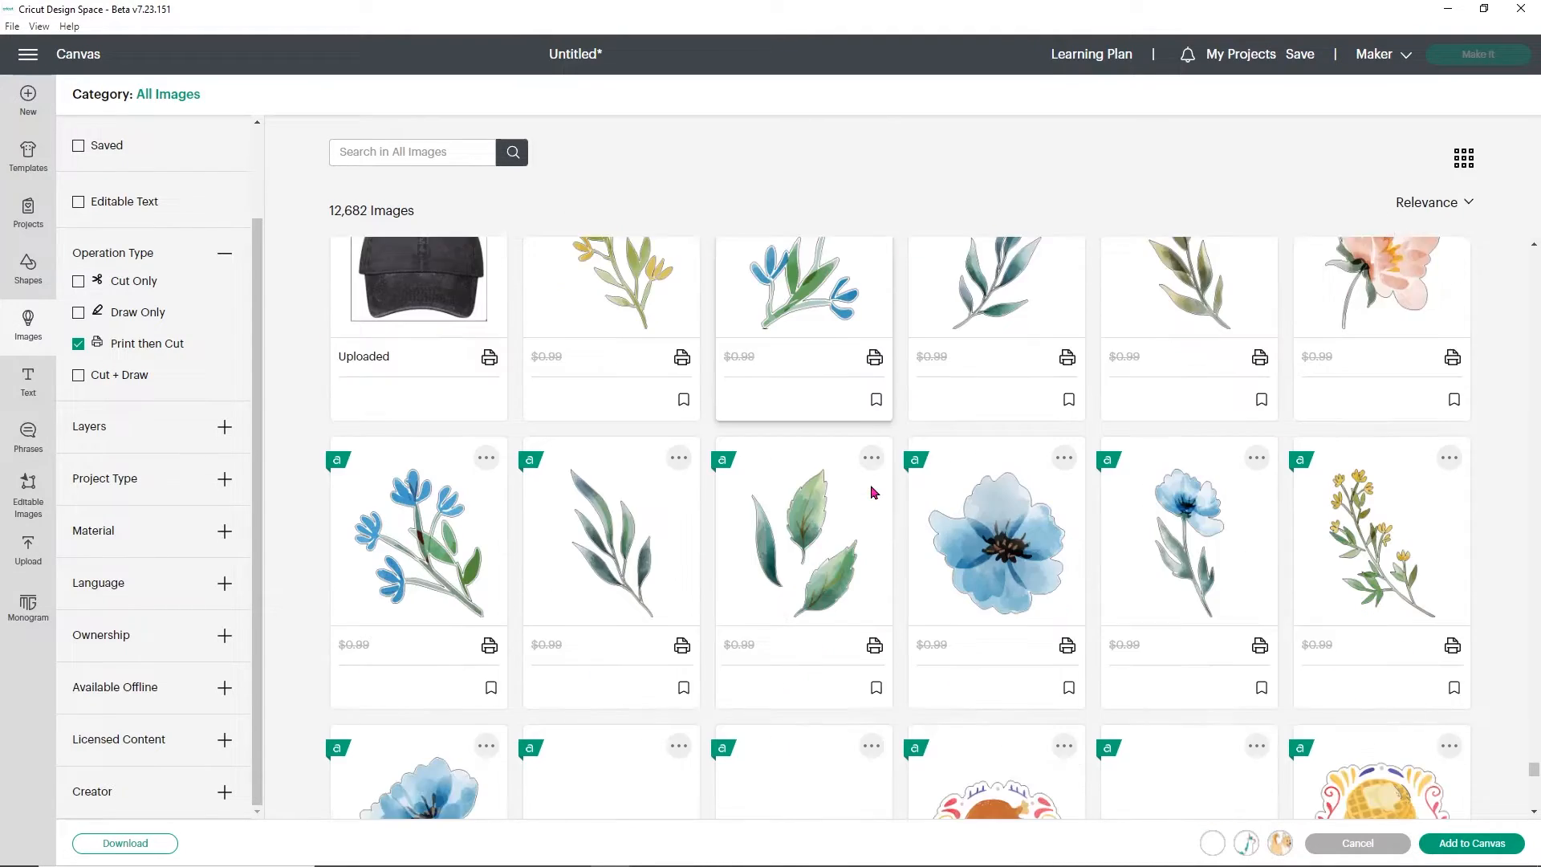
pyautogui.click(973, 485)
pyautogui.scroll(-2, 970, 485)
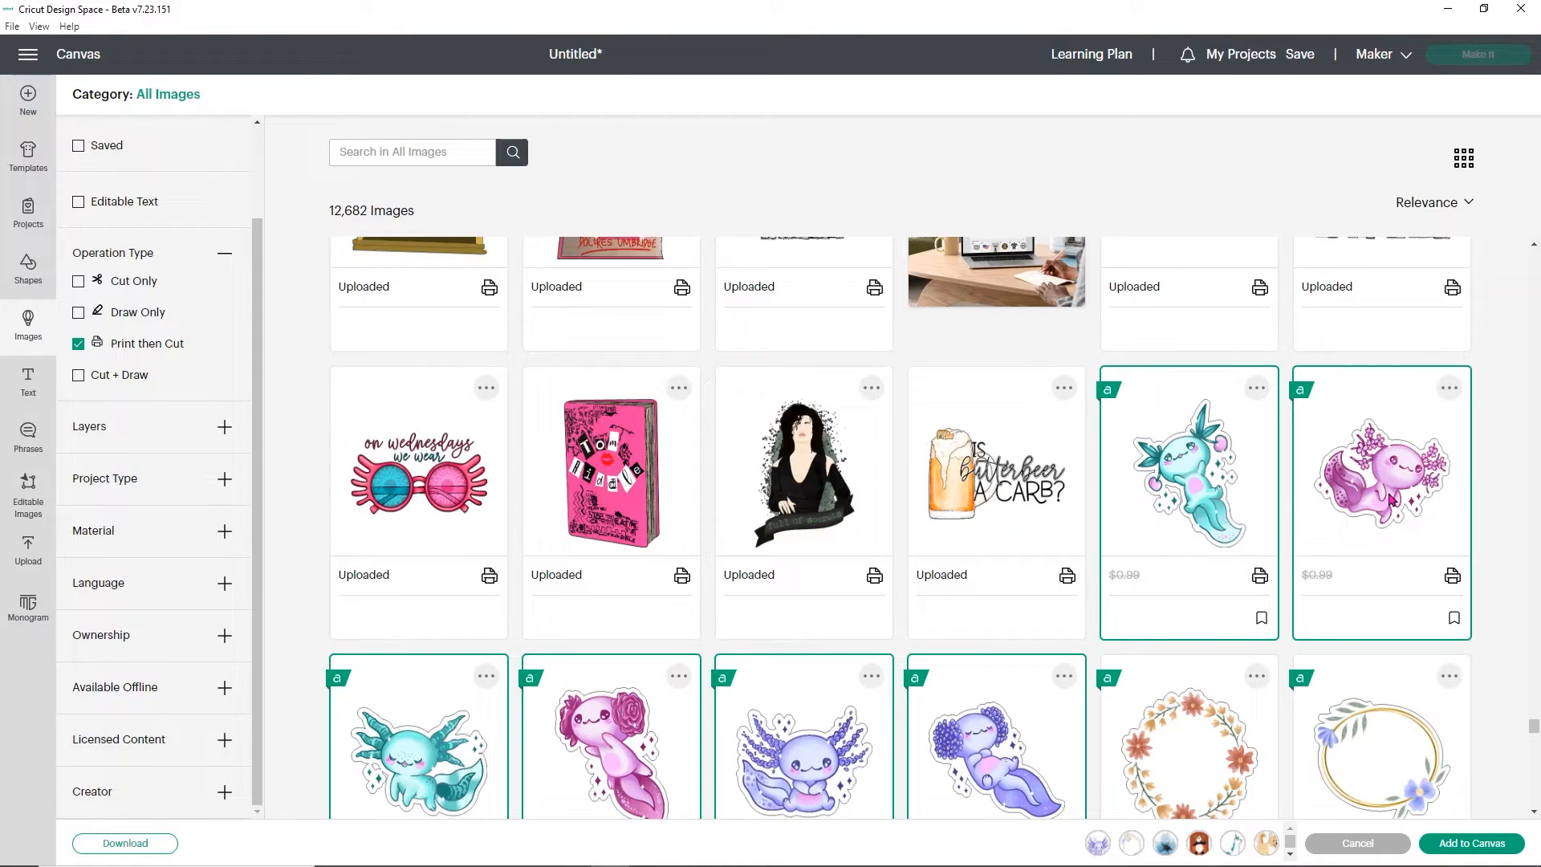
pyautogui.click(1475, 843)
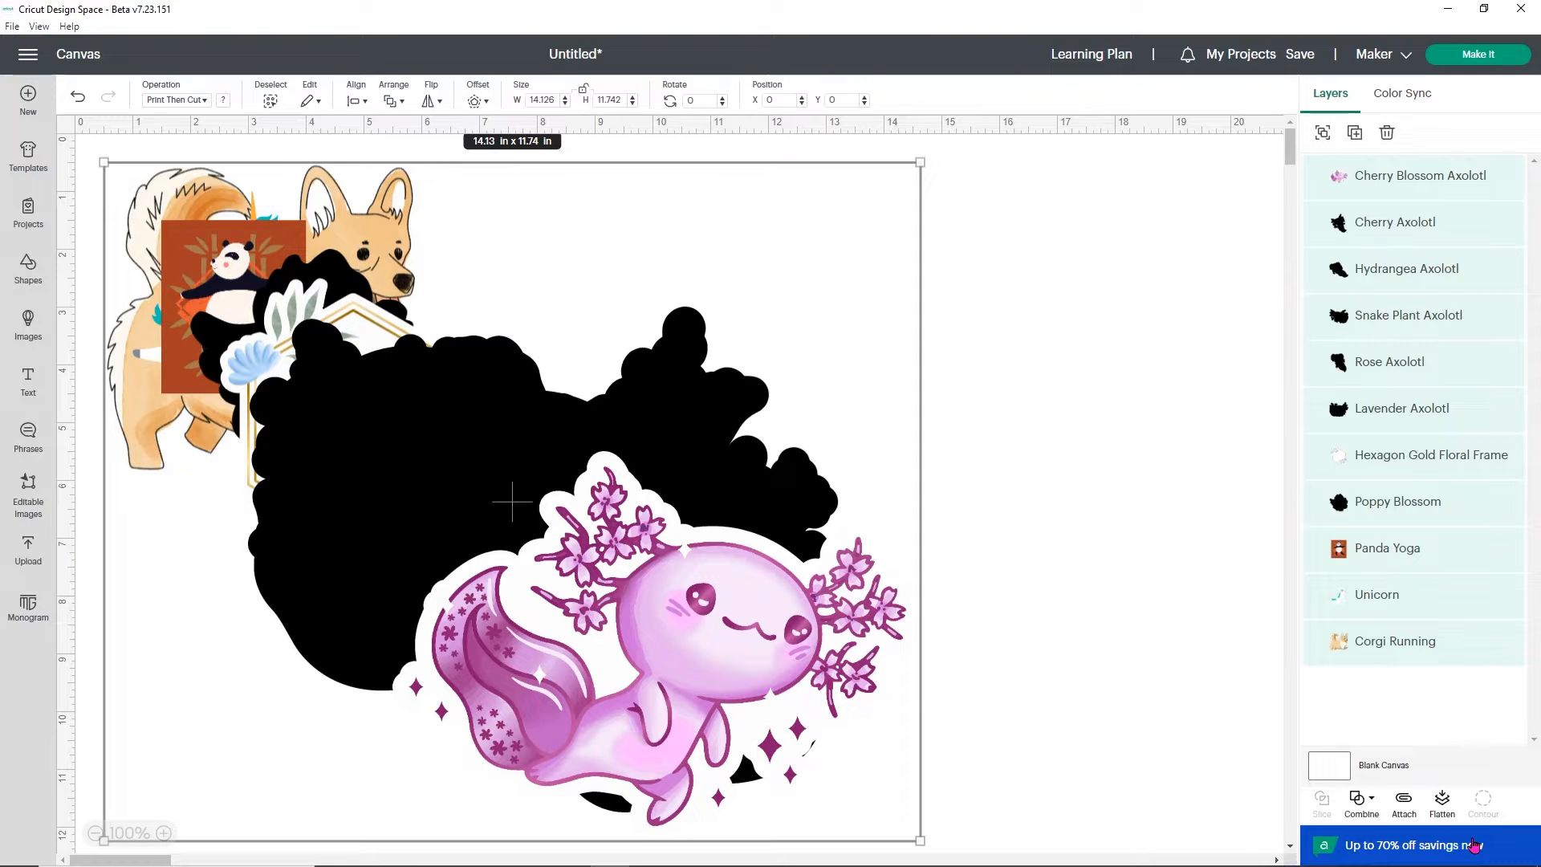
# Pull the Cherry Blossom Axolotl out of the overlapping stack to the right and shift the black Cherry Axolotl up and left.
pyautogui.click(1008, 391)
pyautogui.moveTo(710, 592); pyautogui.dragTo(1107, 504)
pyautogui.click(682, 575)
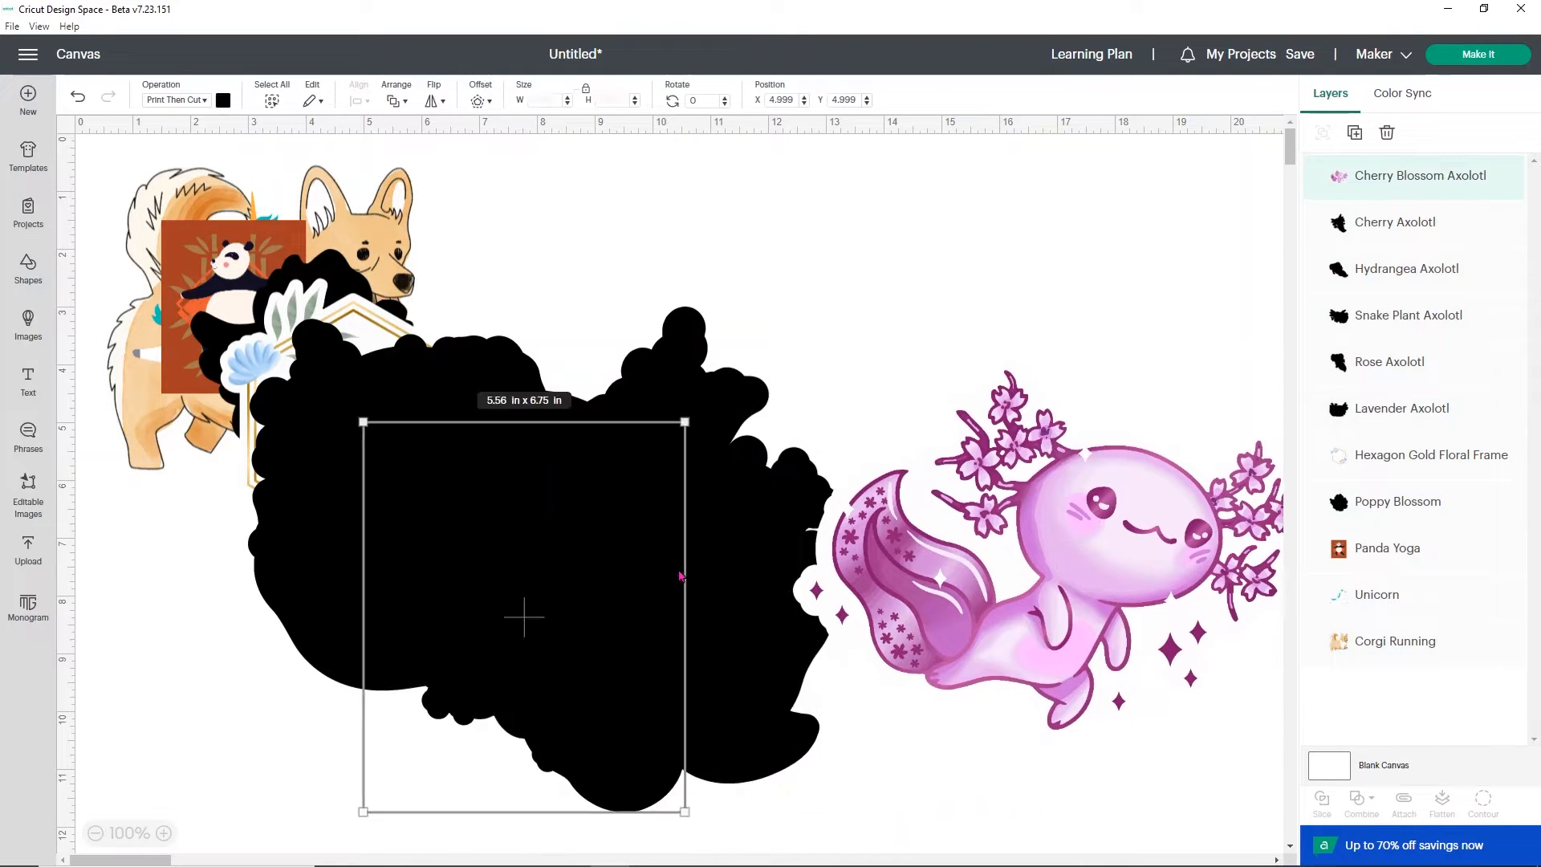
pyautogui.moveTo(632, 595); pyautogui.dragTo(564, 469)
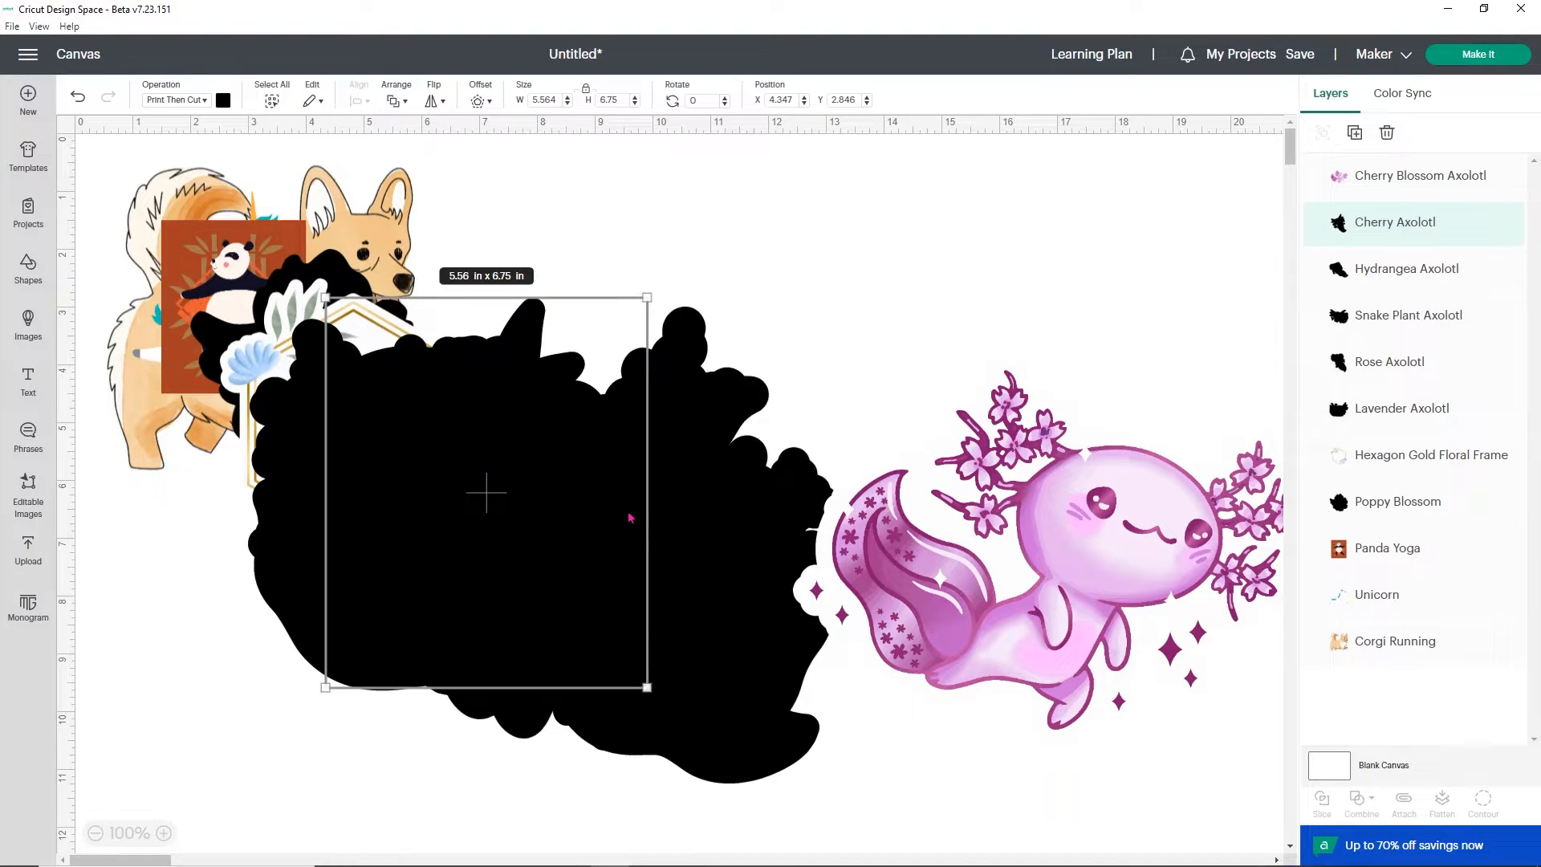
# Delete the five axolotls shown in solid black: Cherry, Hydrangea, Snake Plant, Rose and Lavender.
pyautogui.press('Delete')
pyautogui.click(561, 543)
pyautogui.press('Delete')
pyautogui.click(554, 551)
pyautogui.press('Delete')
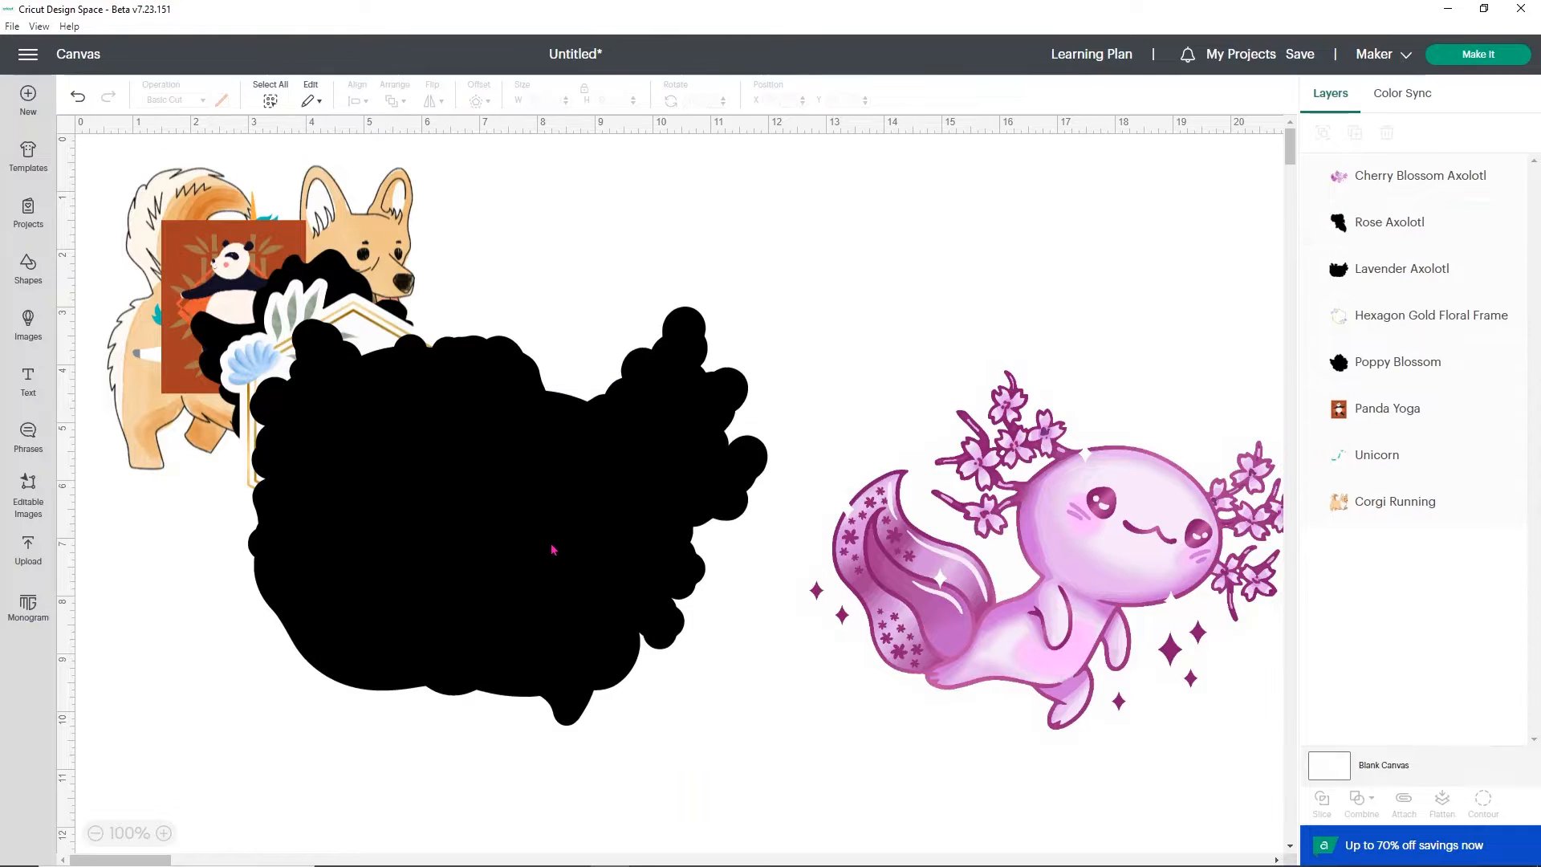
pyautogui.click(553, 550)
pyautogui.press('Delete')
pyautogui.click(599, 533)
pyautogui.press('Delete')
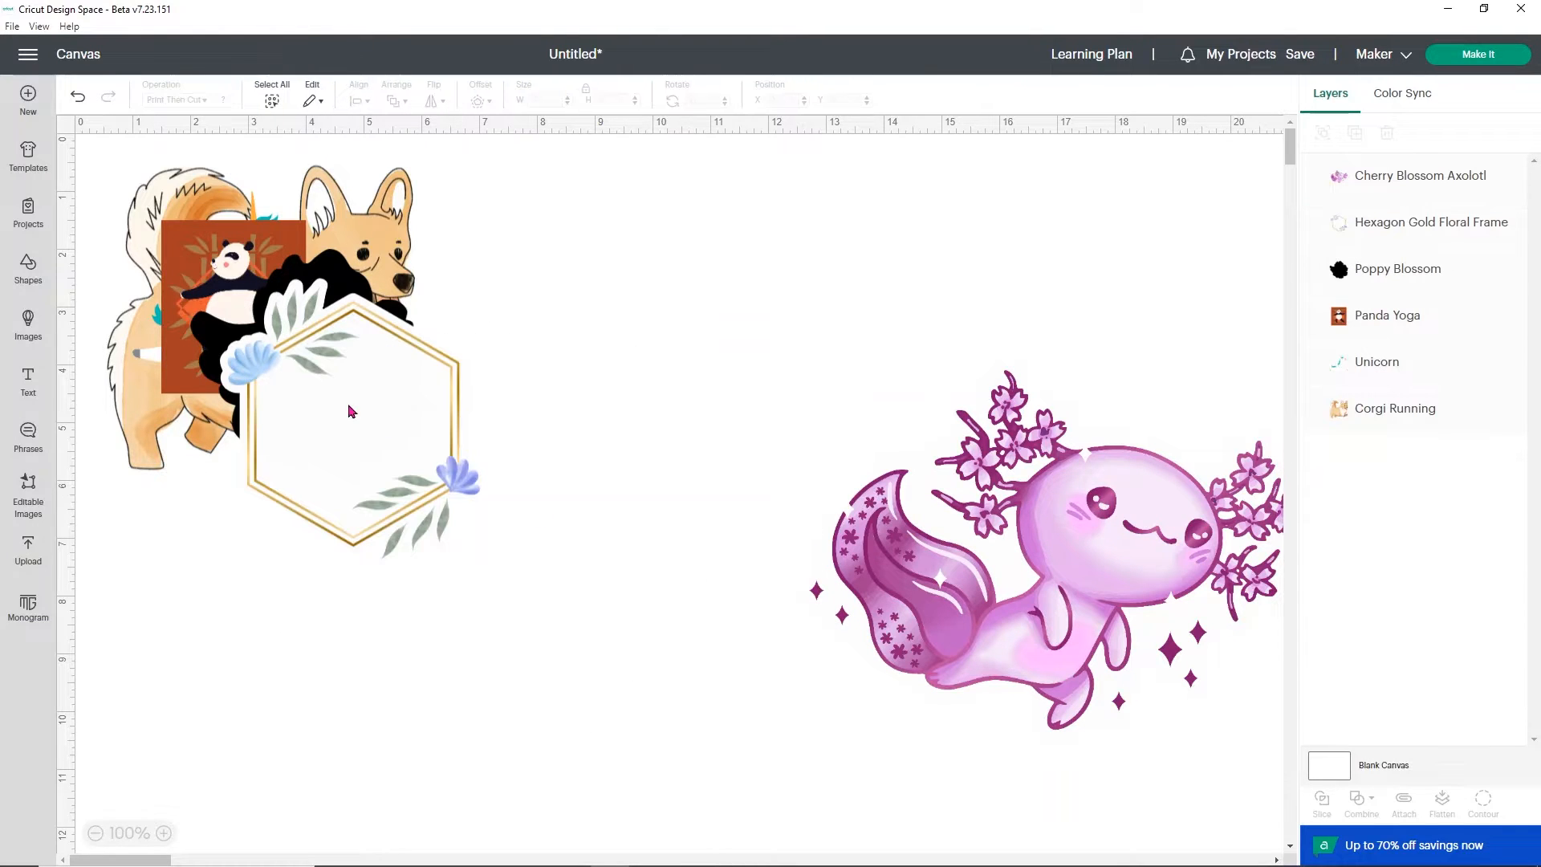
# Move the Hexagon Gold Floral Frame clear of the stack and delete the black Poppy Blossom.
pyautogui.moveTo(348, 411); pyautogui.dragTo(765, 310)
pyautogui.moveTo(402, 321); pyautogui.dragTo(567, 573)
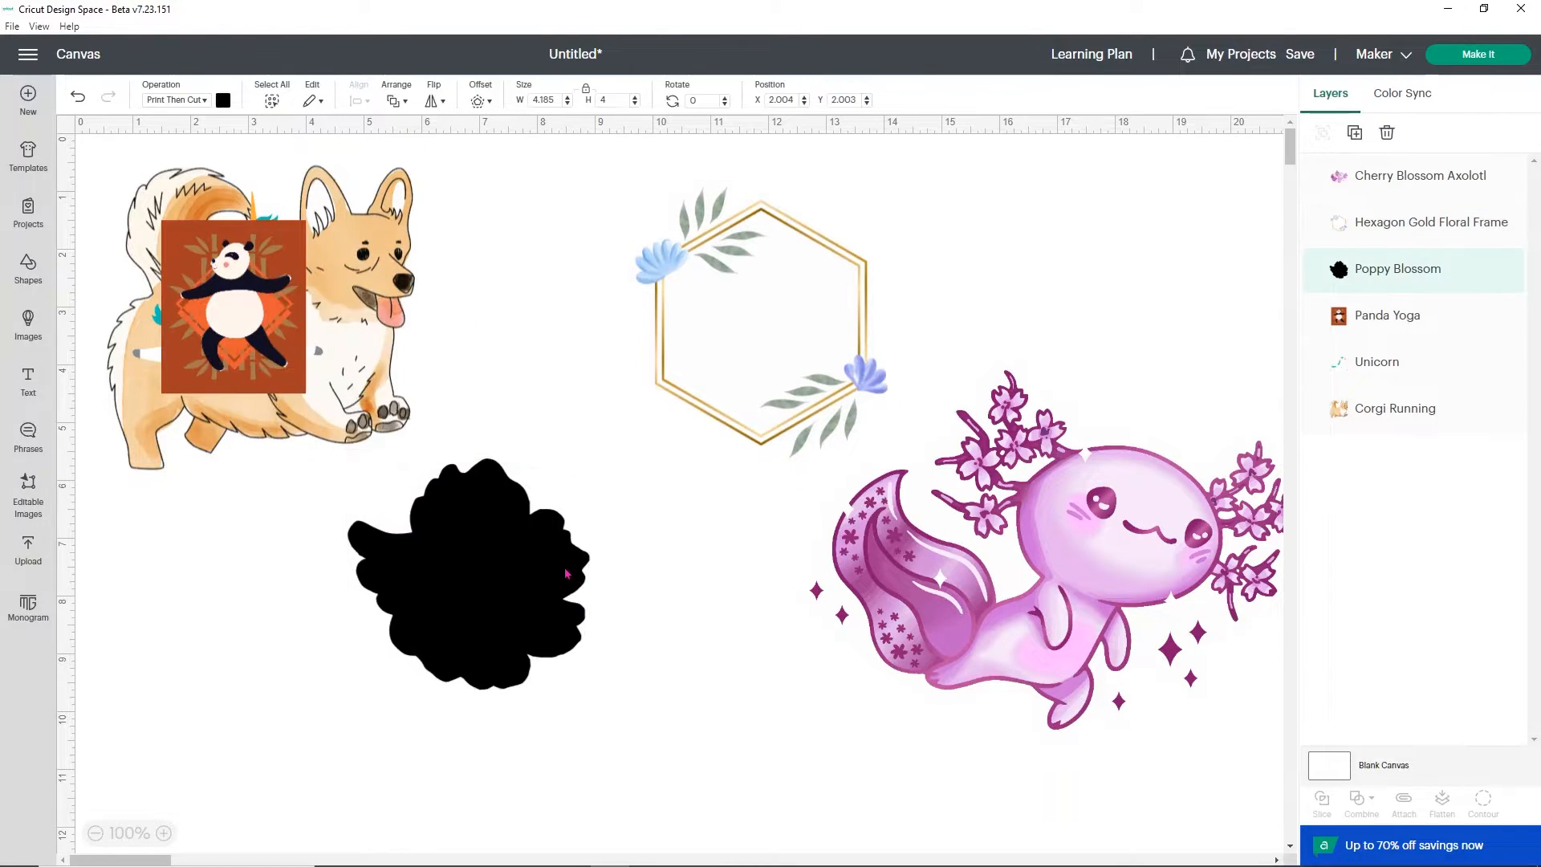
pyautogui.press('Delete')
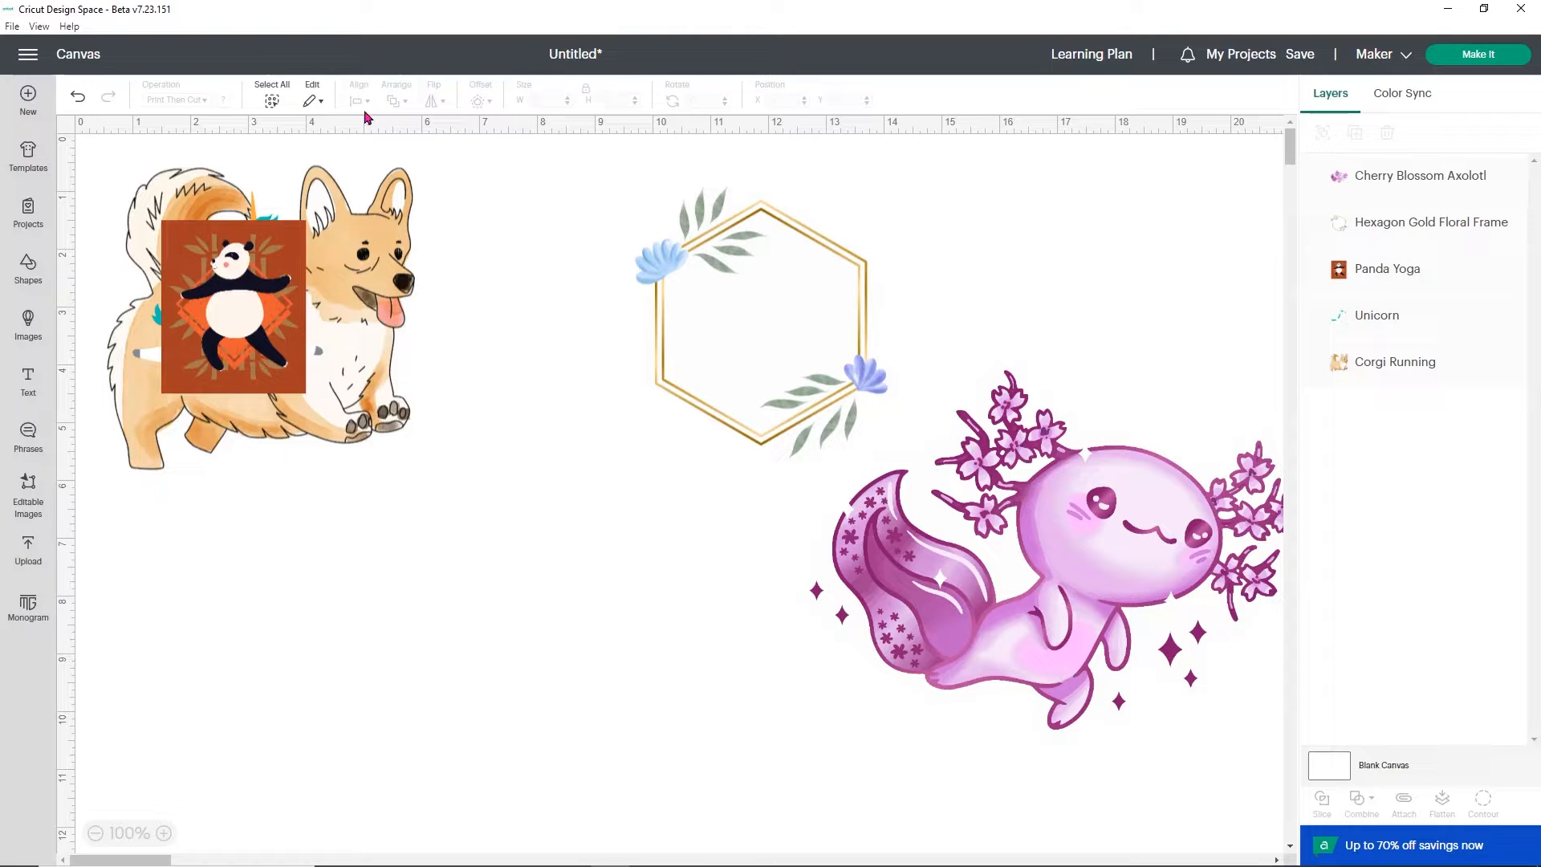
# Spread the panda and unicorn out below the corgi, and shift the hexagon frame and the Cherry Blossom Axolotl slightly left.
pyautogui.moveTo(261, 262); pyautogui.dragTo(614, 531)
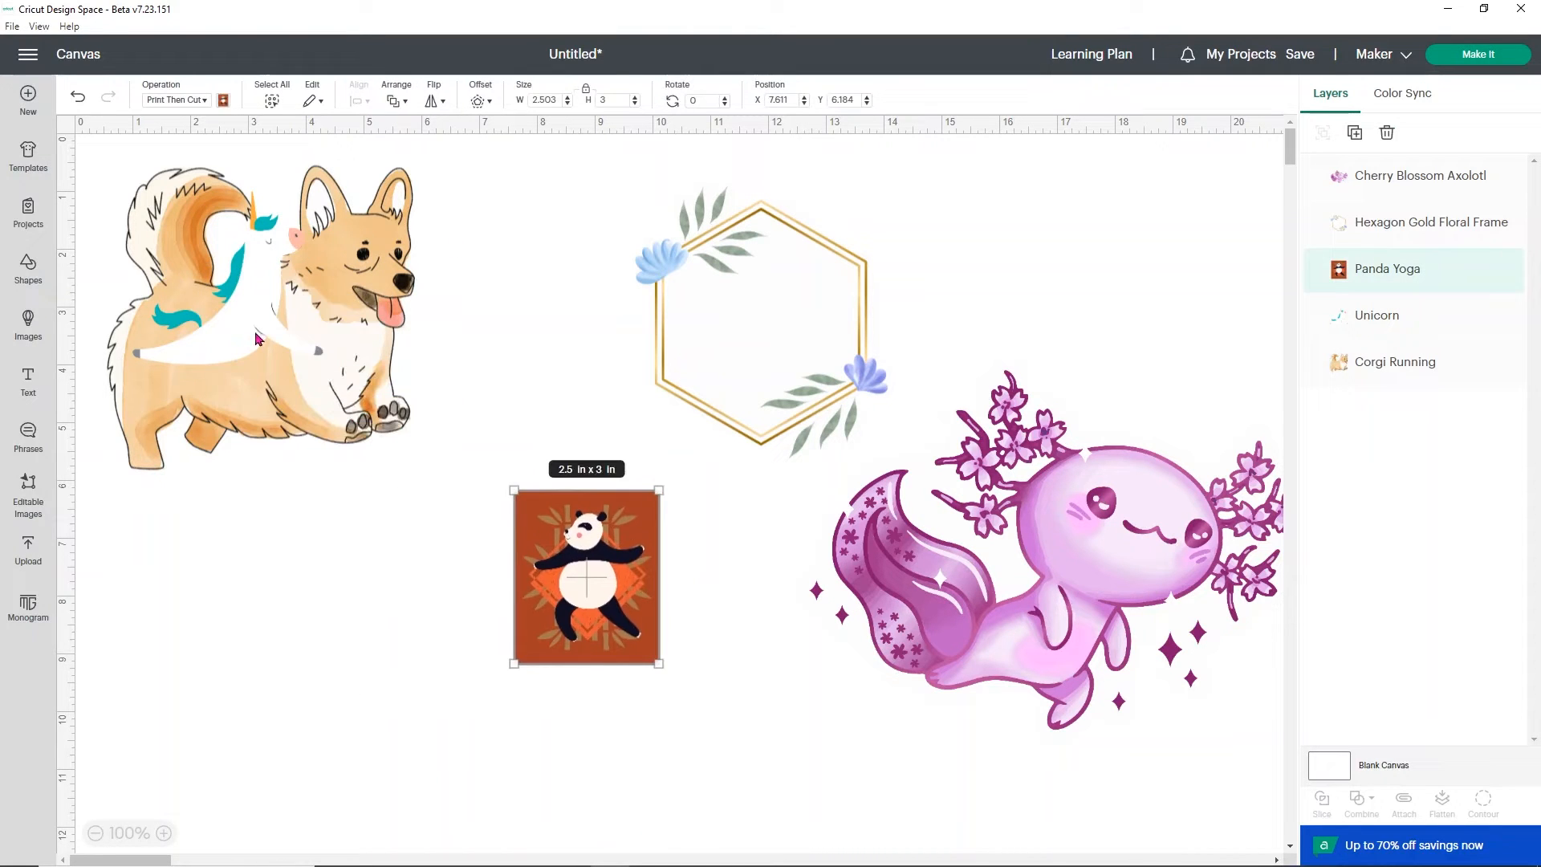
pyautogui.moveTo(259, 337); pyautogui.dragTo(378, 643)
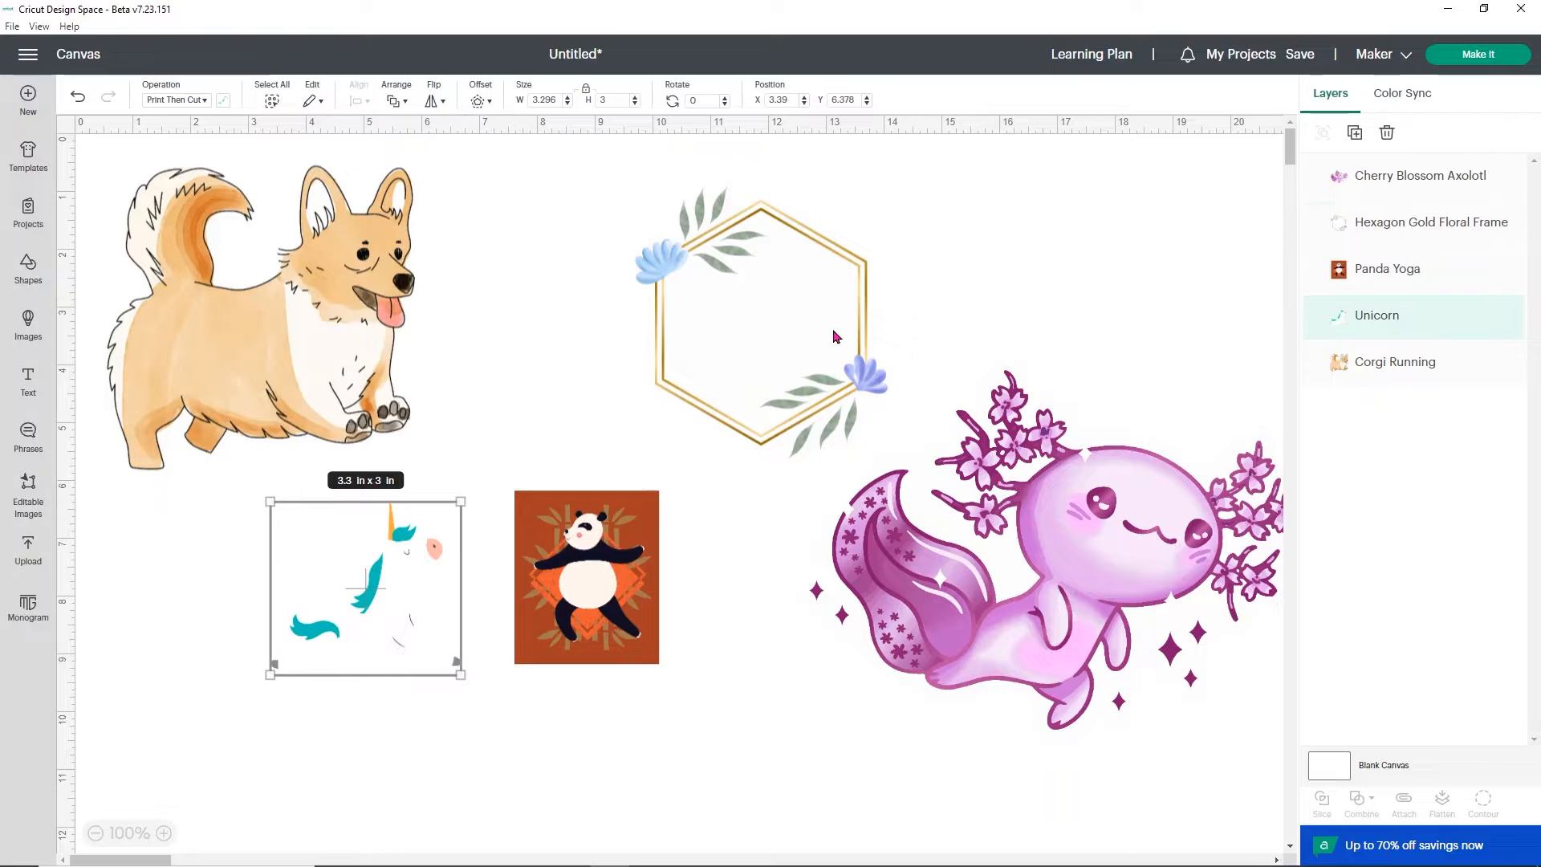
pyautogui.moveTo(833, 332); pyautogui.dragTo(737, 358)
pyautogui.moveTo(1065, 610); pyautogui.dragTo(962, 599)
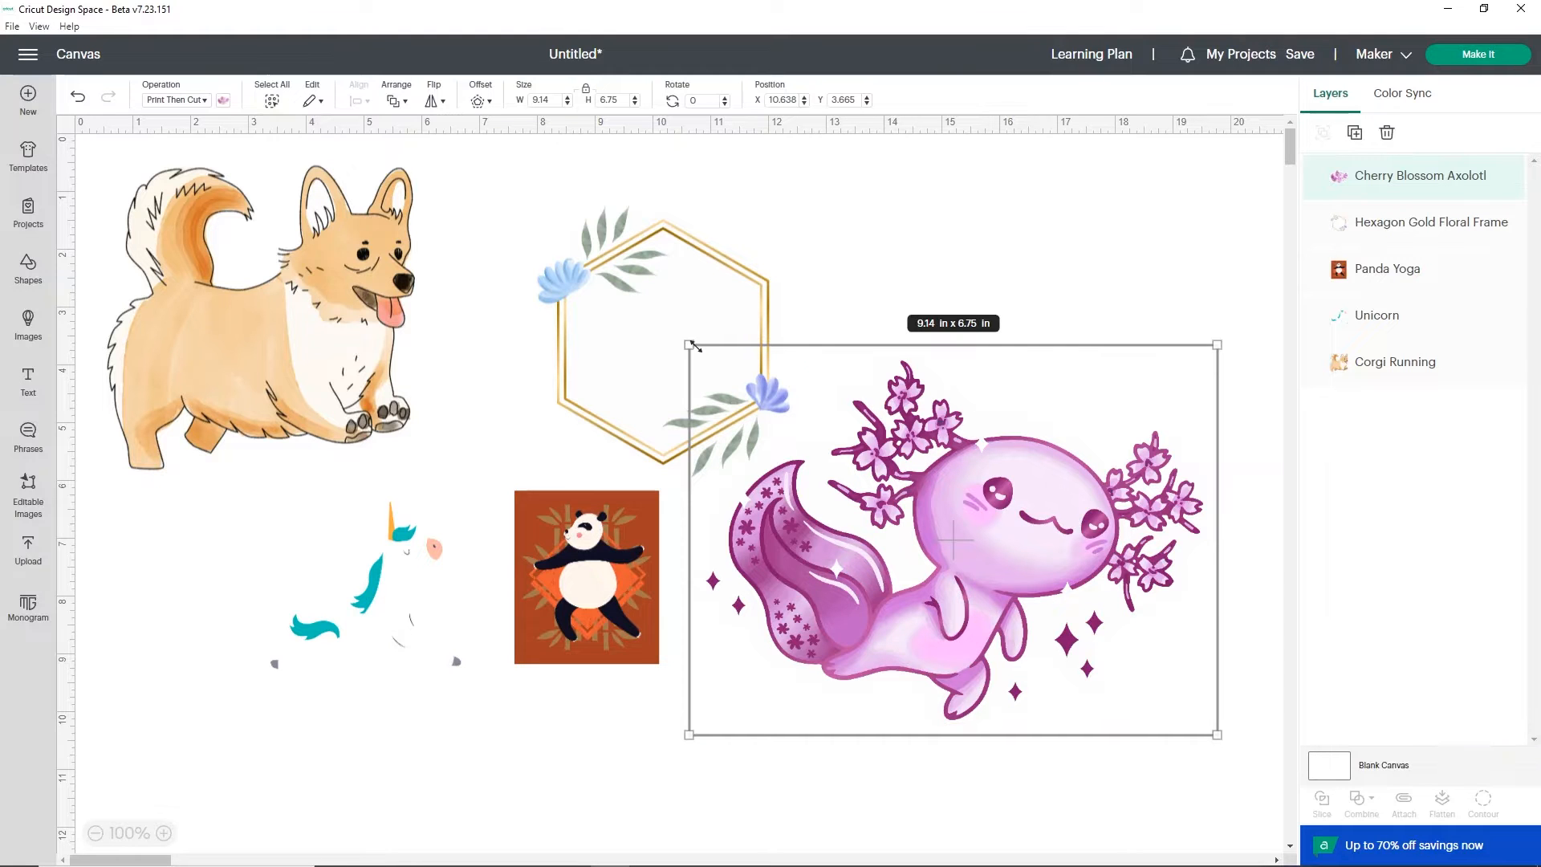
# Enlarge the Cherry Blossom Axolotl to about 15.15 × 11.19 in and move it left across the canvas.
pyautogui.moveTo(689, 345); pyautogui.dragTo(342, 135)
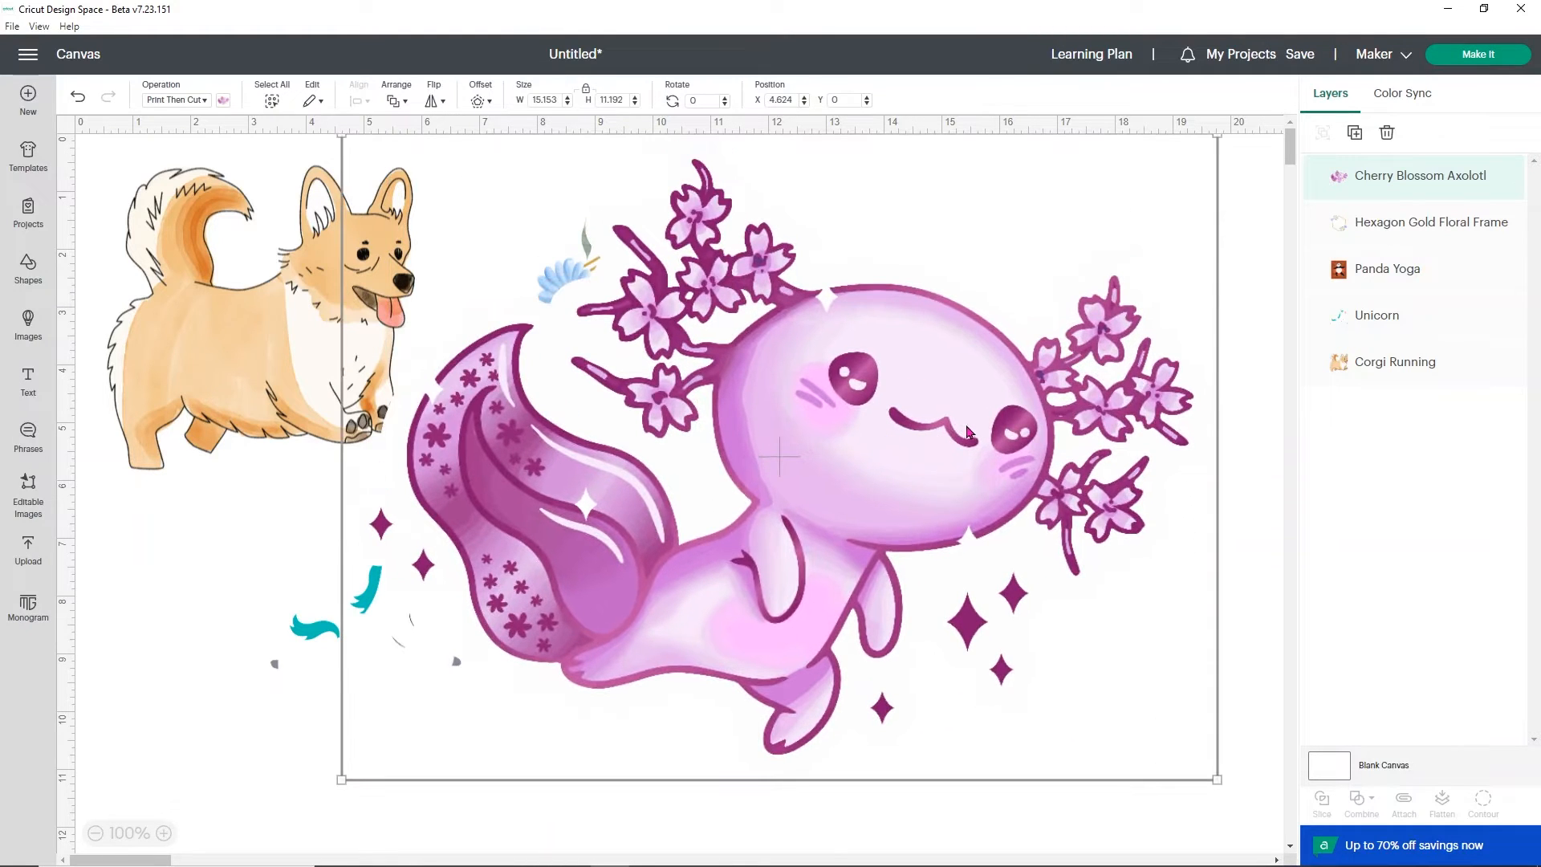
pyautogui.moveTo(968, 432); pyautogui.dragTo(816, 459)
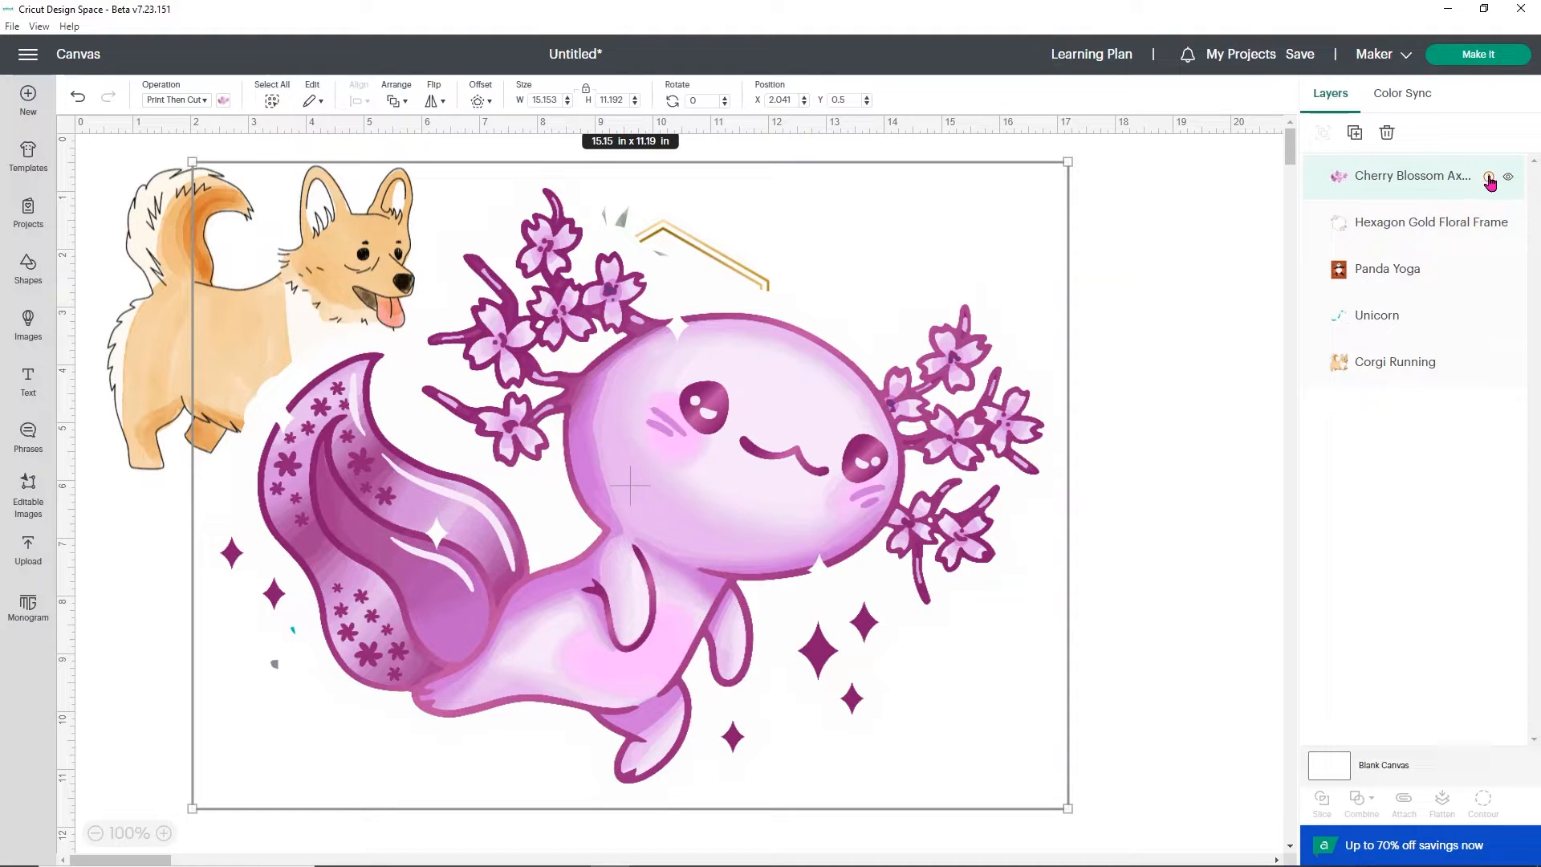
# Open the size warning on the Cherry Blossom Axolotl layer and shrink the image to within 6.75 × 9.25 in.
pyautogui.click(1489, 178)
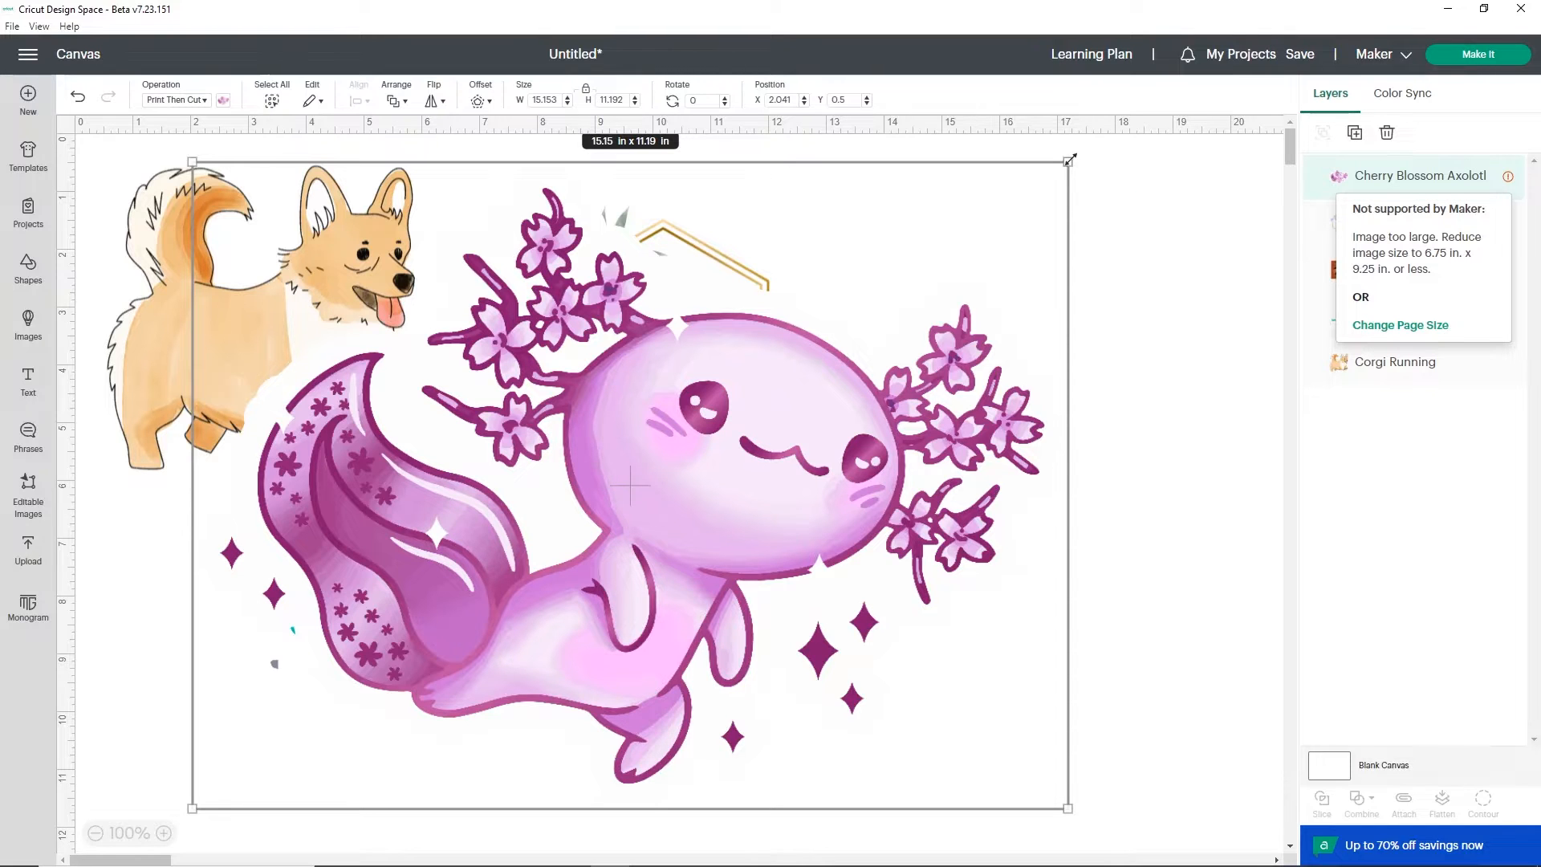
pyautogui.moveTo(1068, 161); pyautogui.dragTo(734, 407)
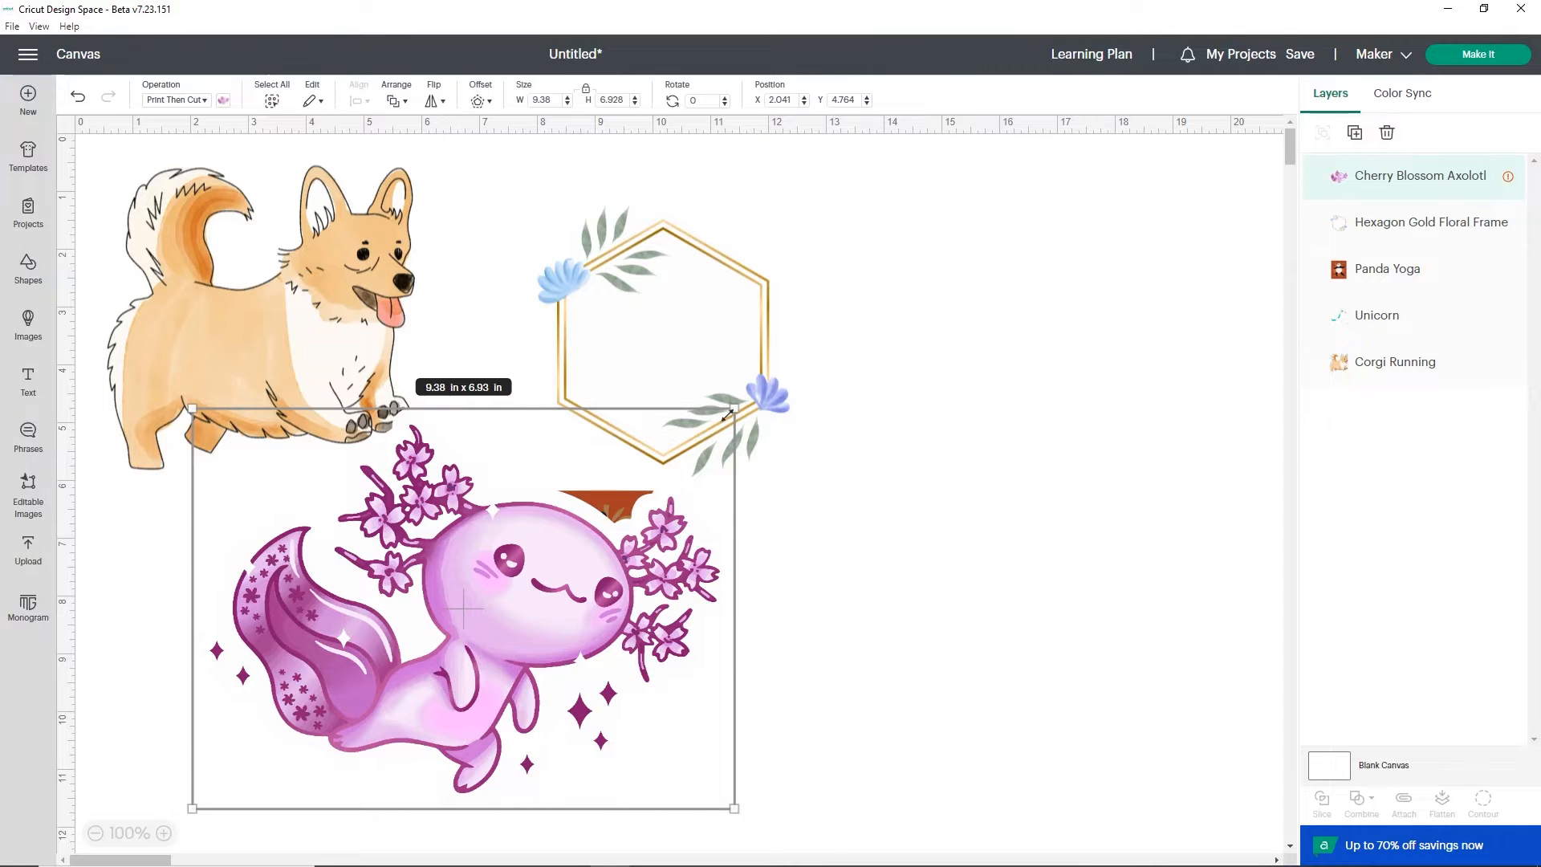
pyautogui.moveTo(728, 414); pyautogui.dragTo(572, 528)
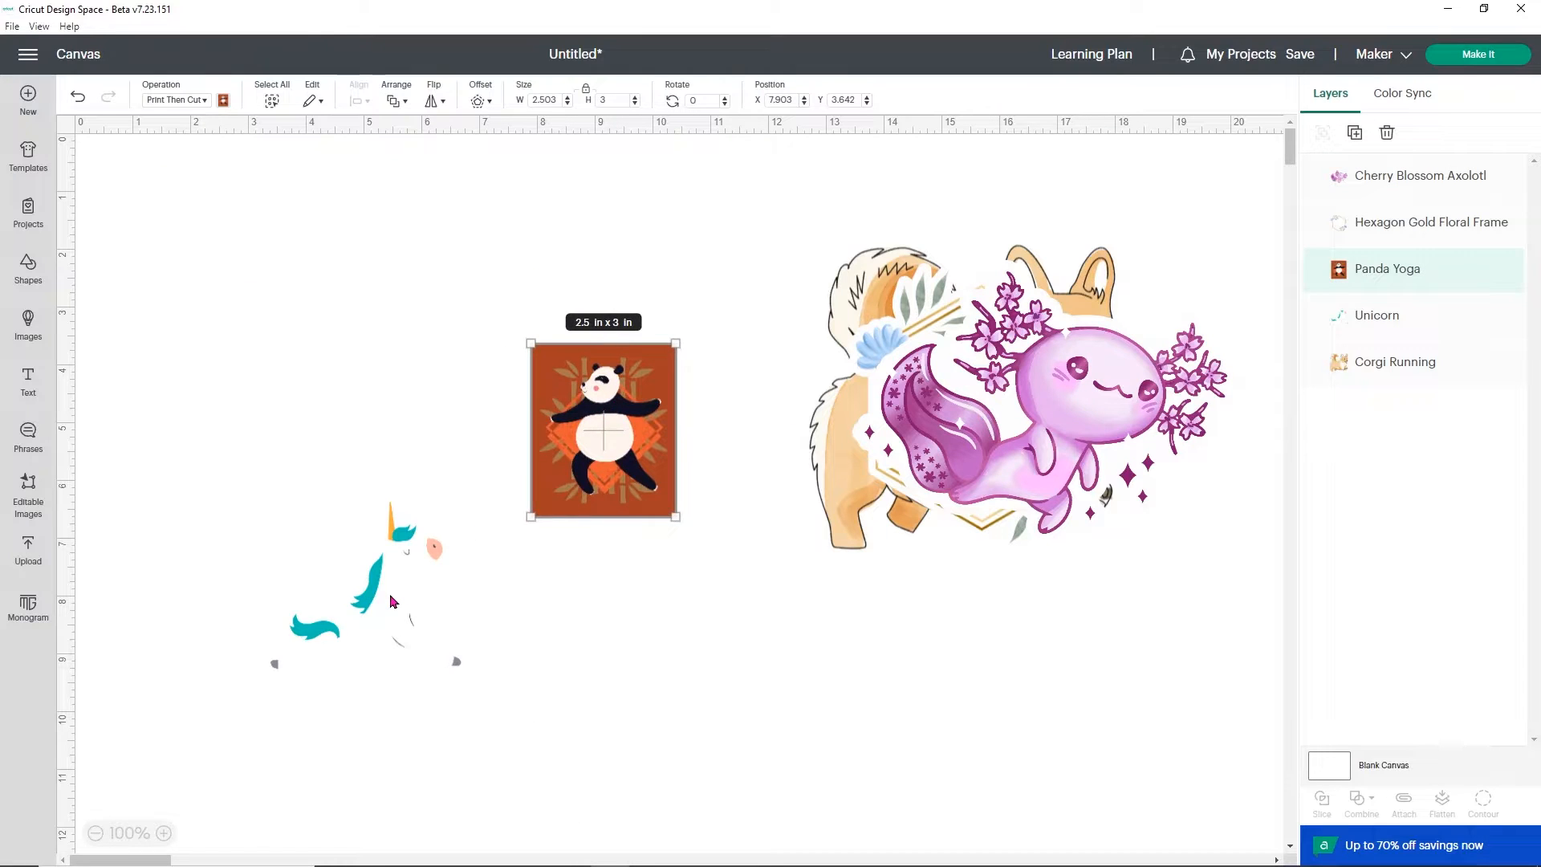
# Move the unicorn and the panda onto the pile with the corgi, frame and axolotl at the canvas's right side.
pyautogui.click(395, 599)
pyautogui.moveTo(395, 599); pyautogui.dragTo(934, 490)
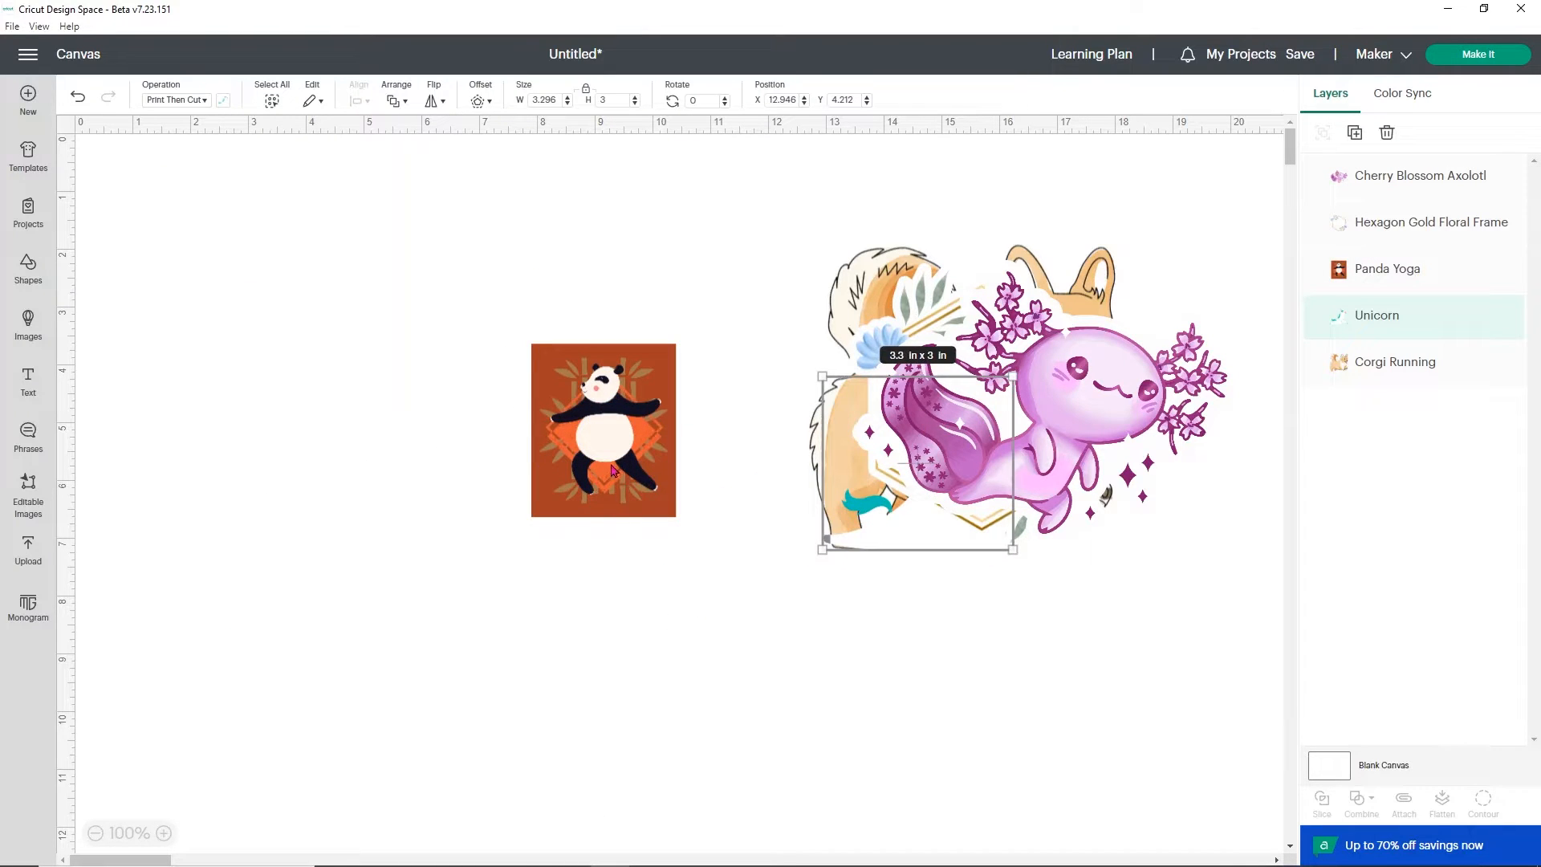
pyautogui.moveTo(614, 472); pyautogui.dragTo(990, 433)
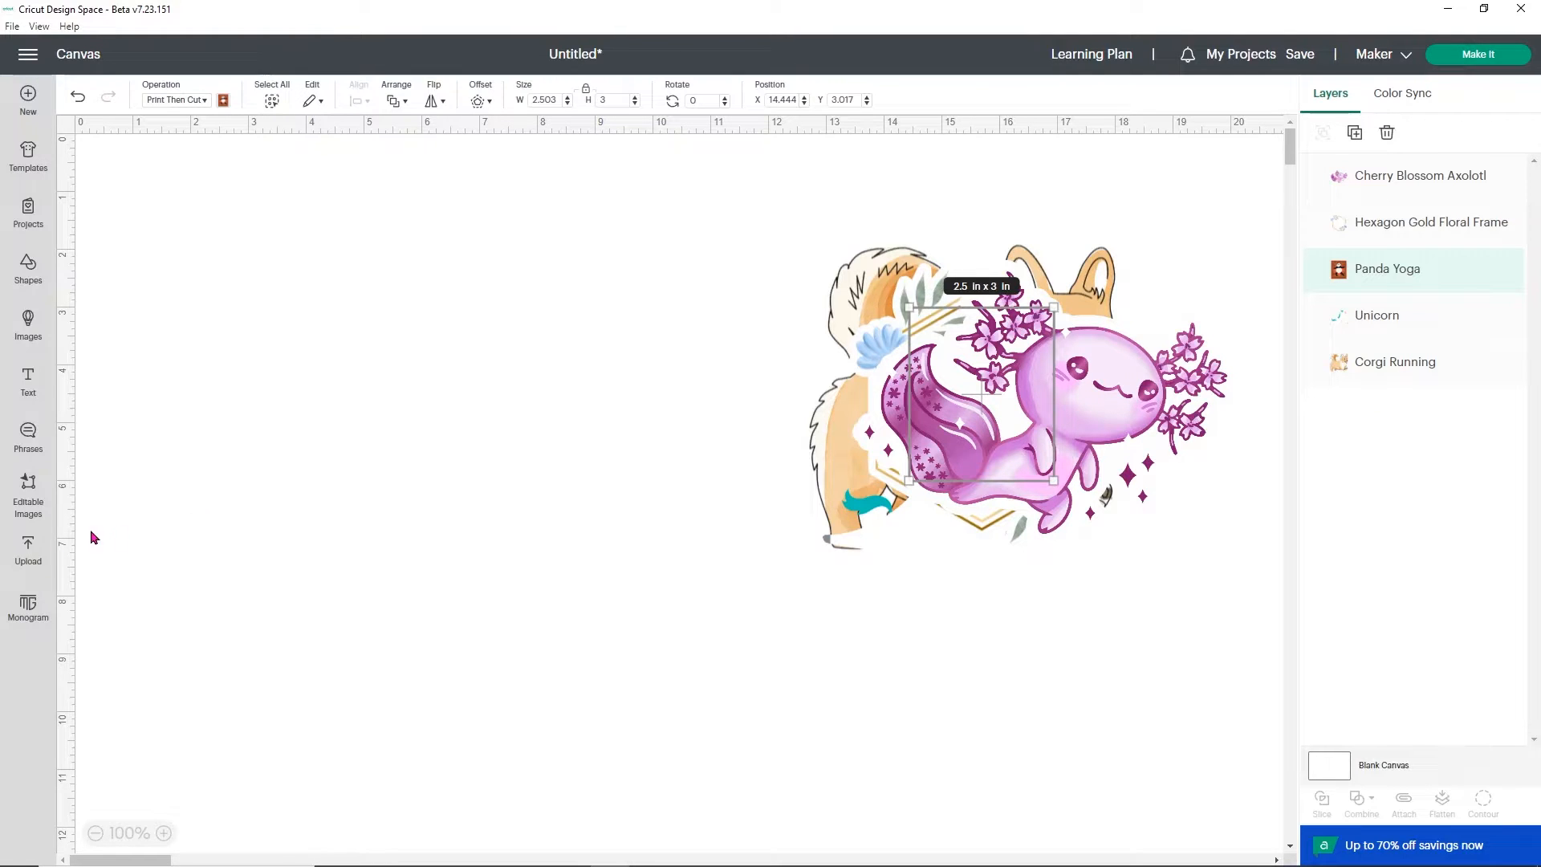
# Switch to the browser and save the black cat clipart from the Google image results under the file name black cat.
pyautogui.click(28, 554)
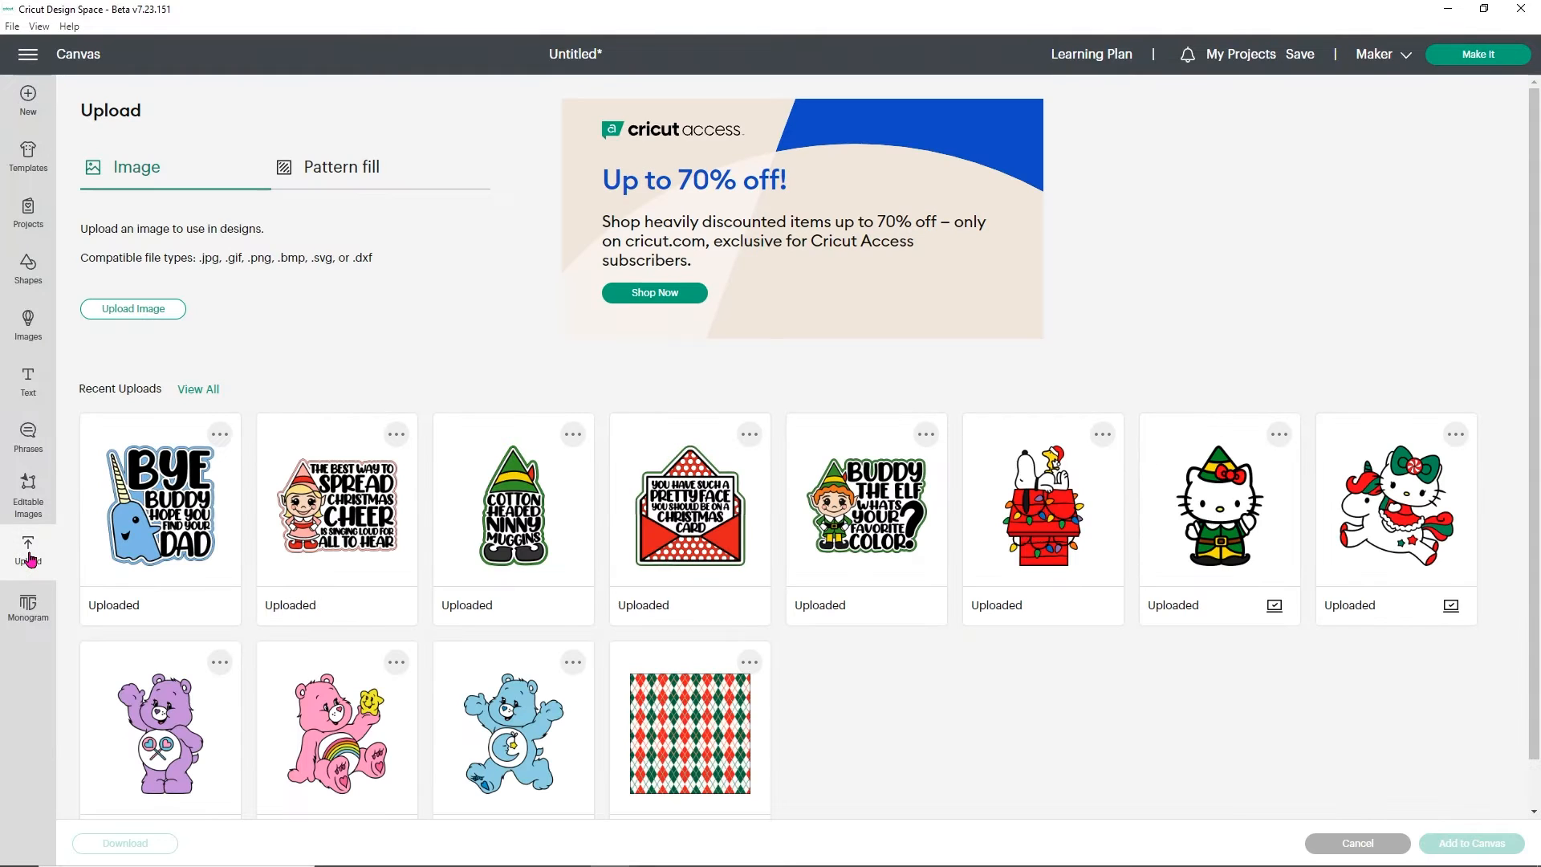
pyautogui.click(161, 308)
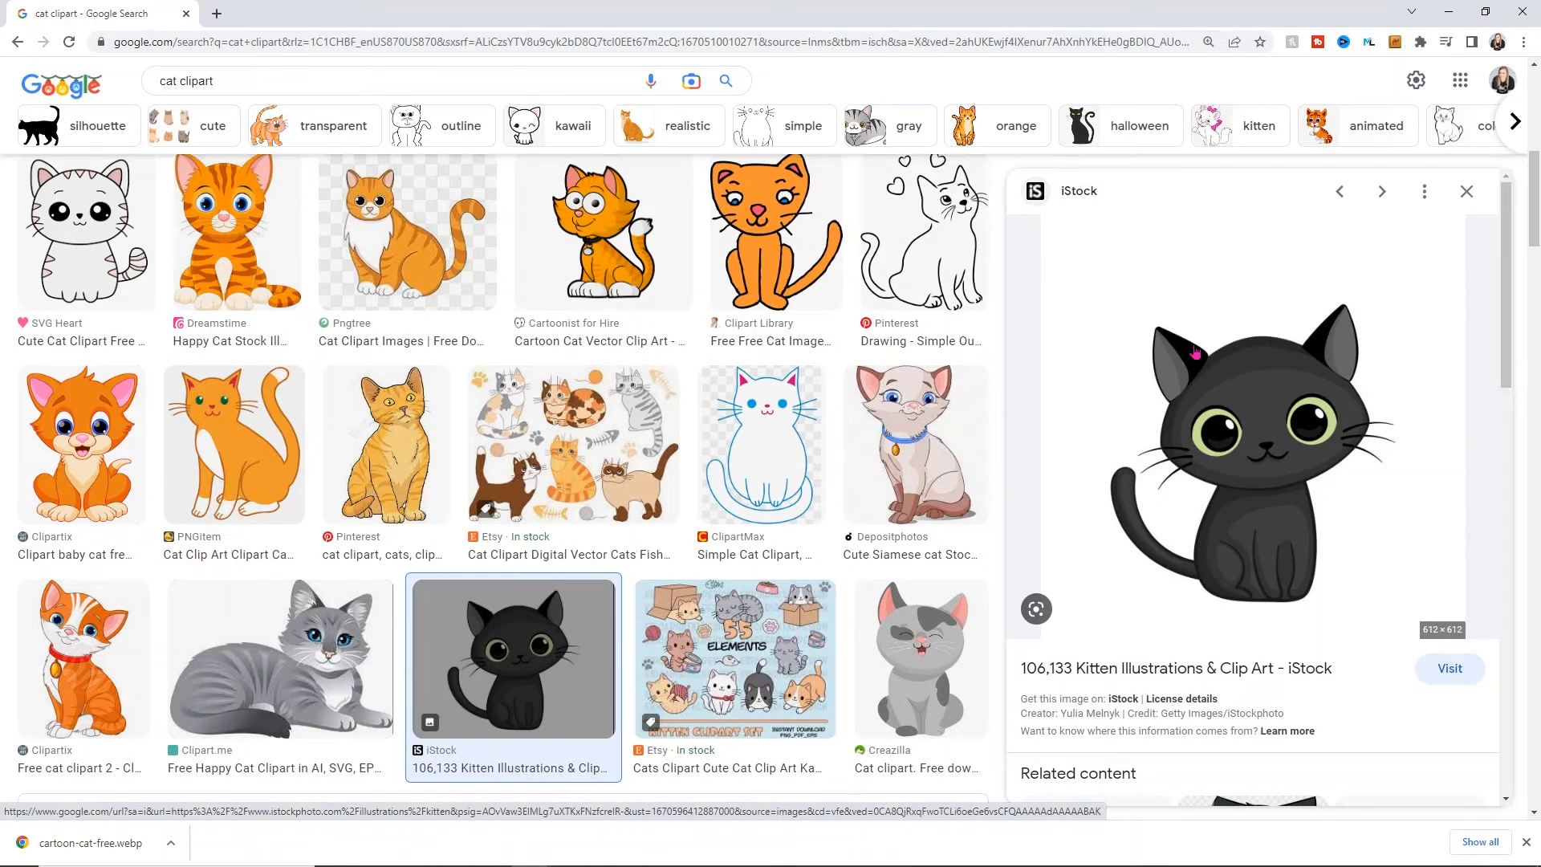
pyautogui.rightClick(1212, 283)
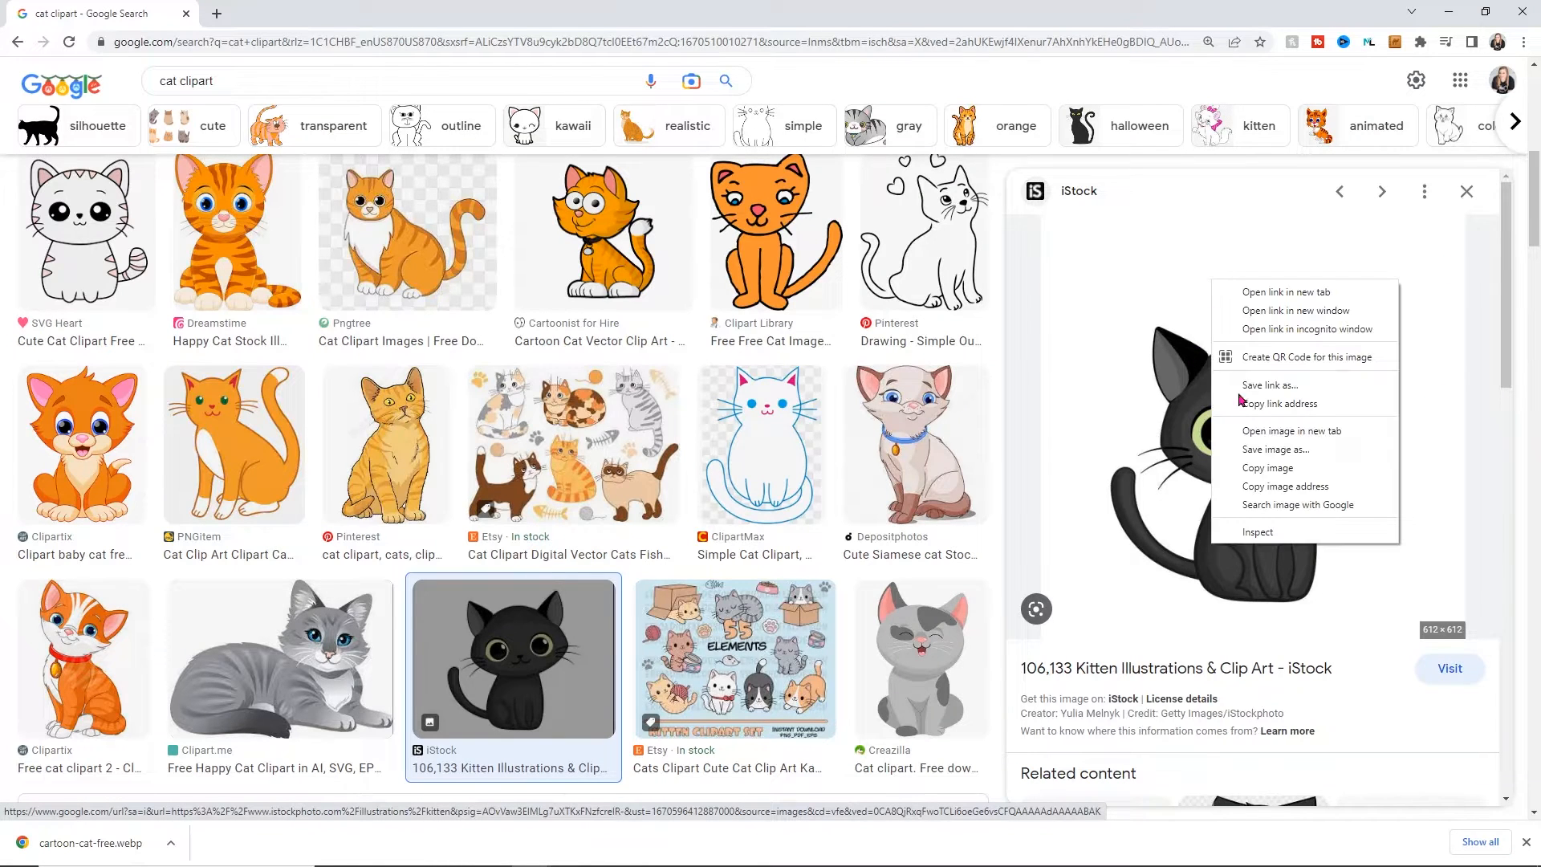
pyautogui.click(1276, 450)
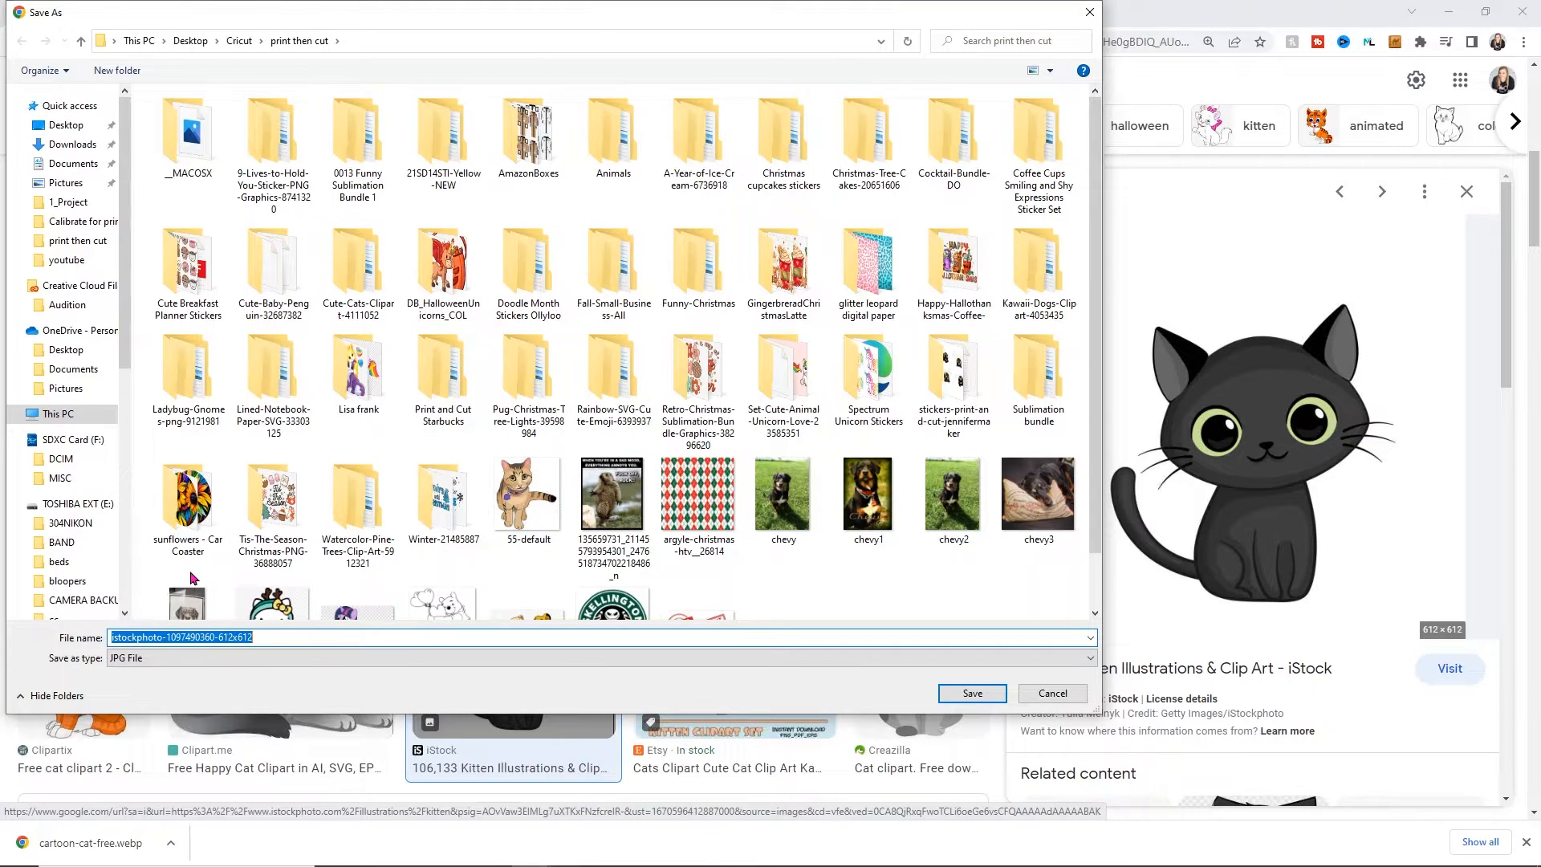
pyautogui.write('black cat')
pyautogui.press('Return')
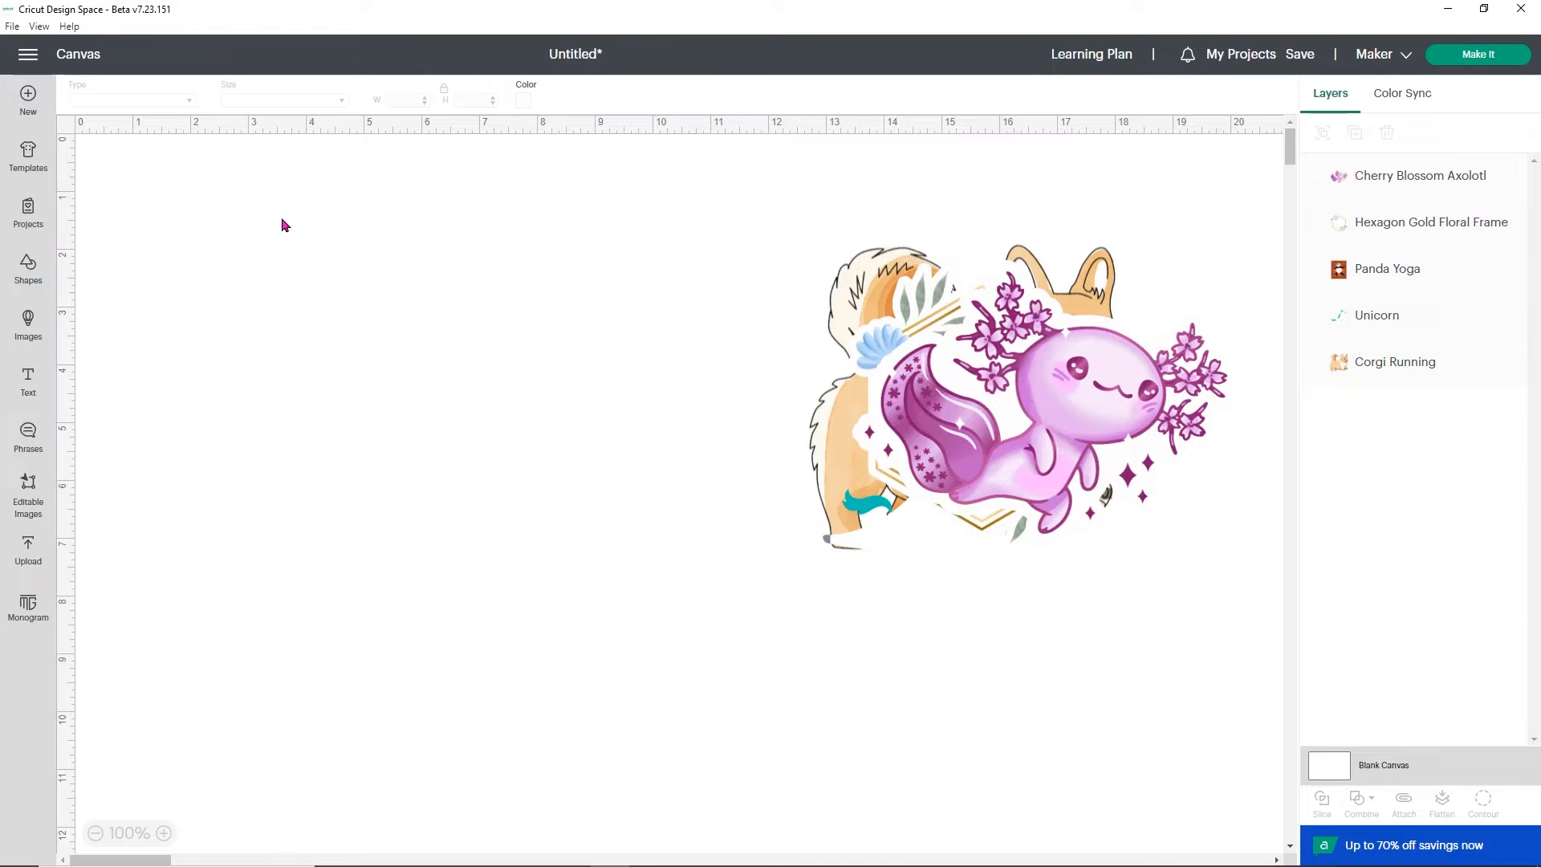
# In Cricut Design Space, load the black cat file for image upload and set its image type to Complex.
pyautogui.click(17, 561)
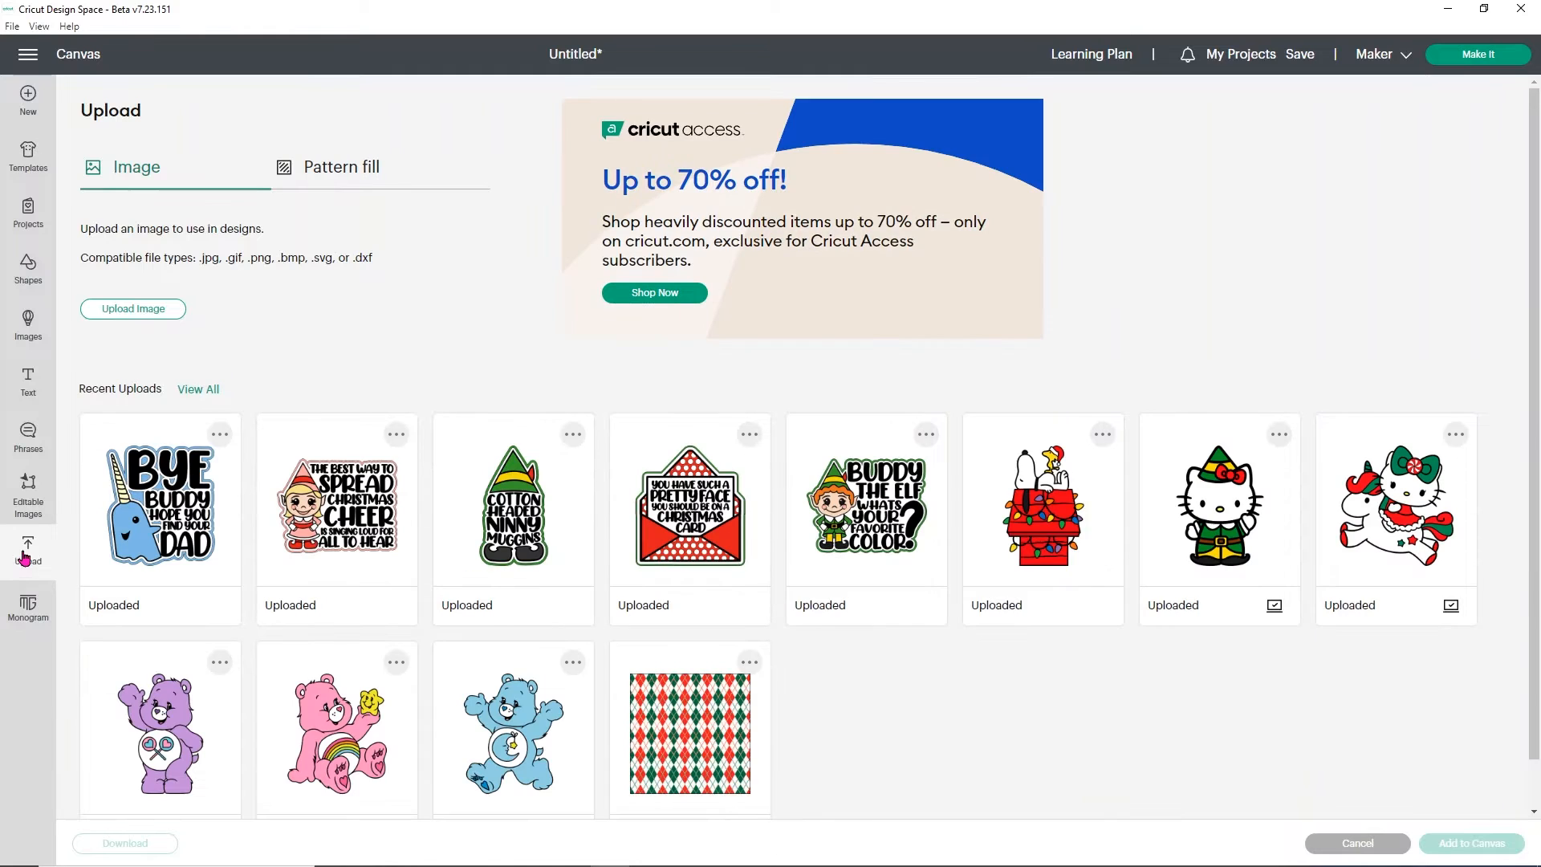
pyautogui.click(144, 321)
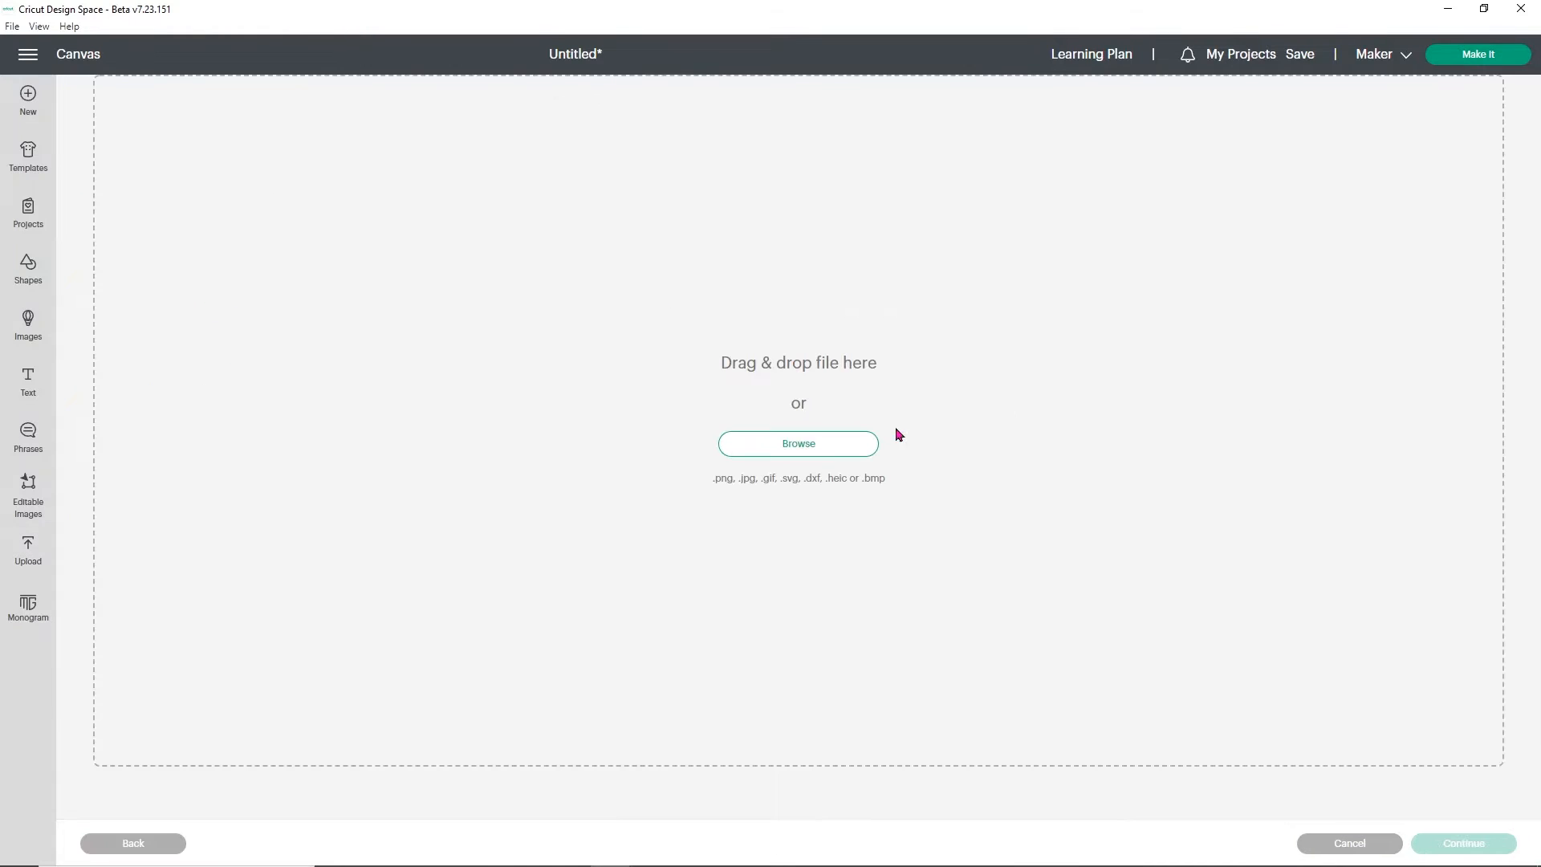
pyautogui.click(822, 451)
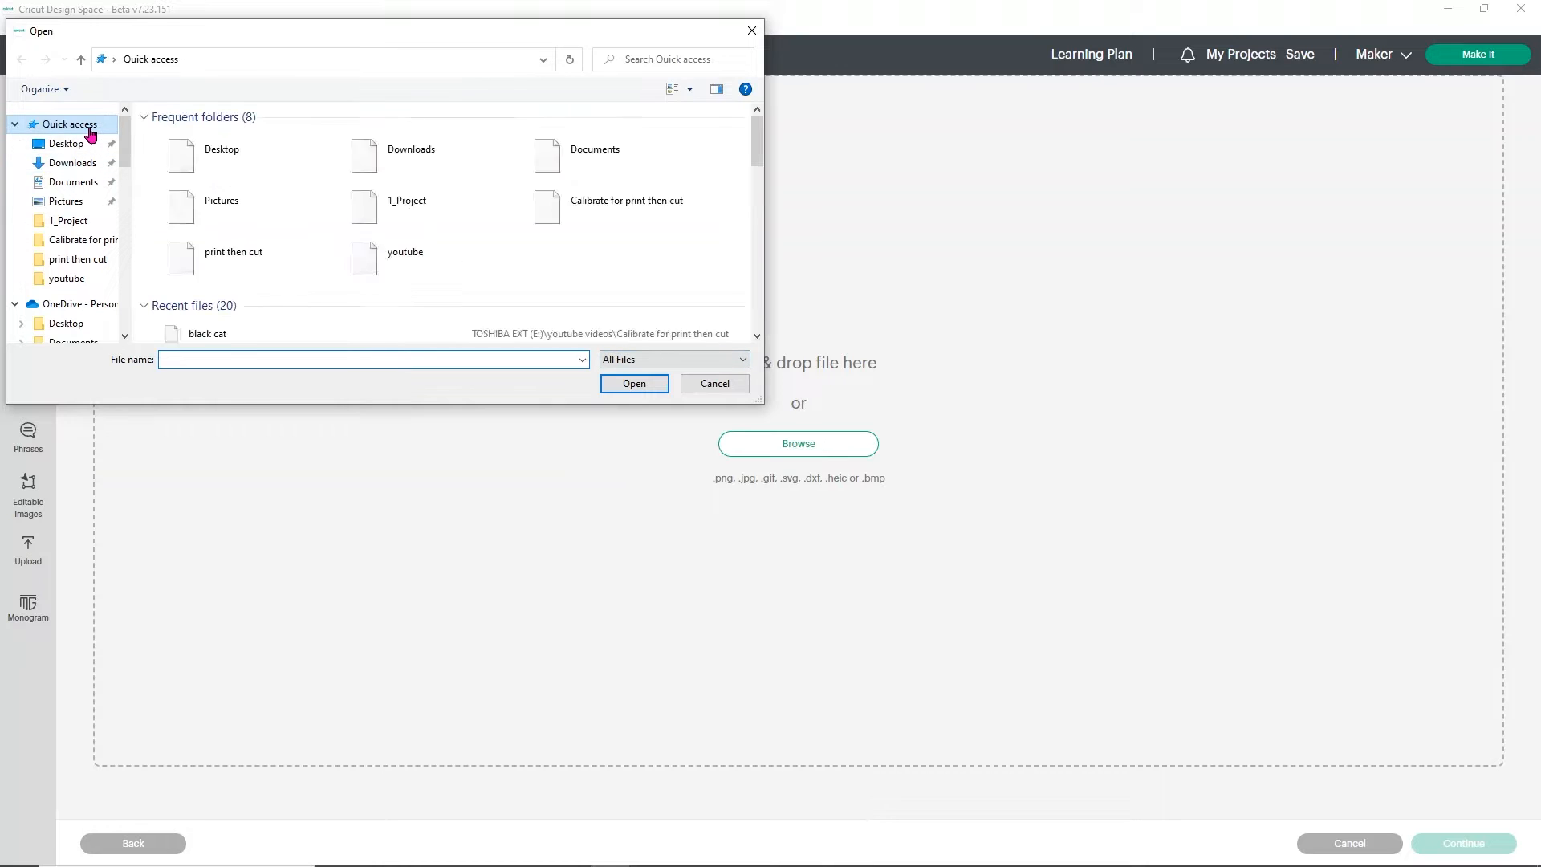
pyautogui.doubleClick(220, 335)
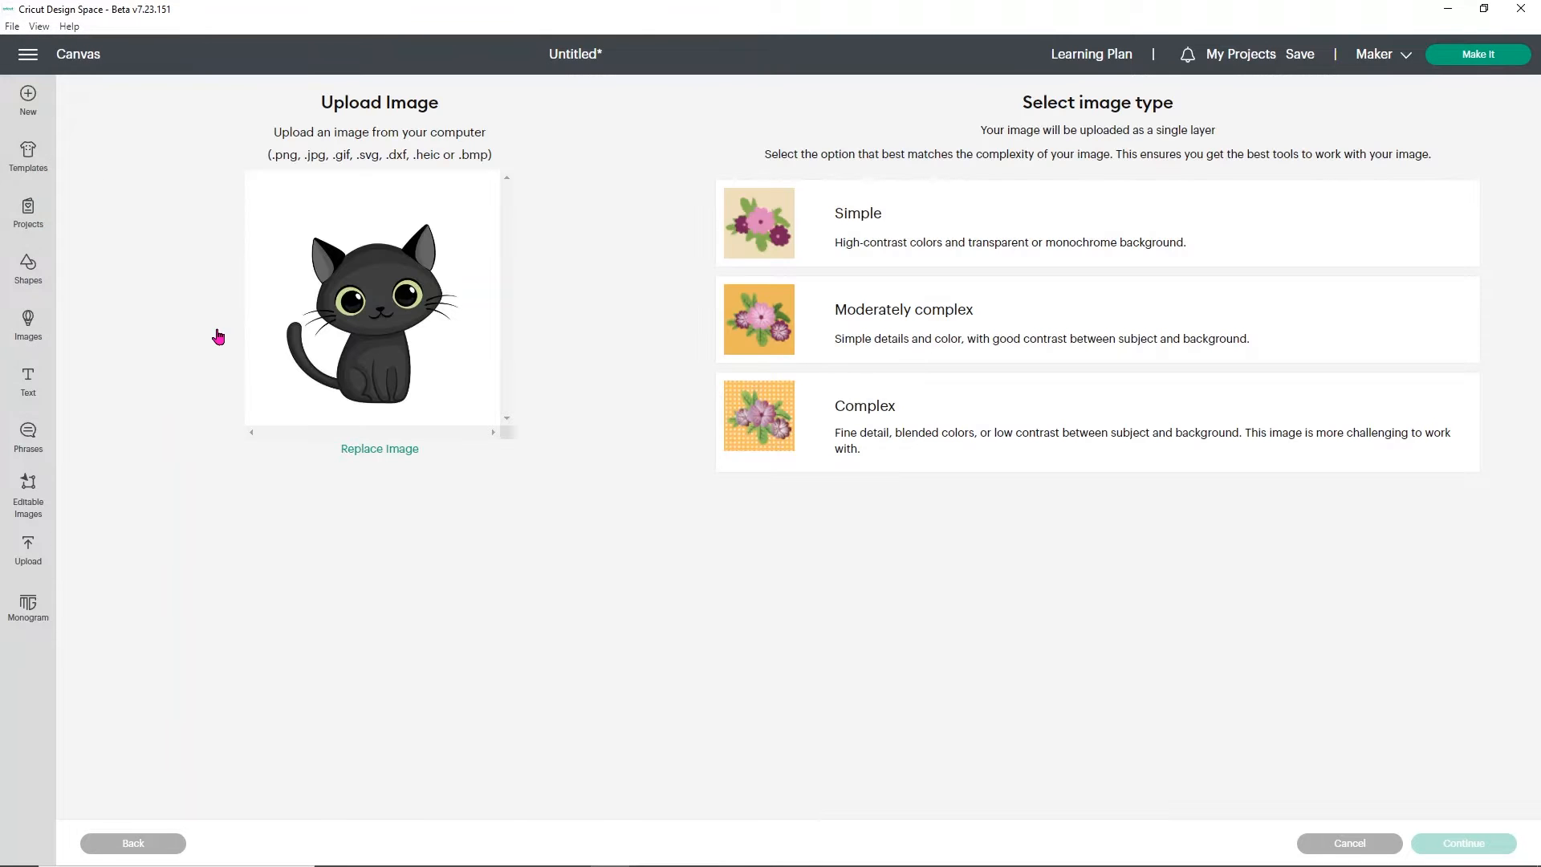
pyautogui.click(883, 432)
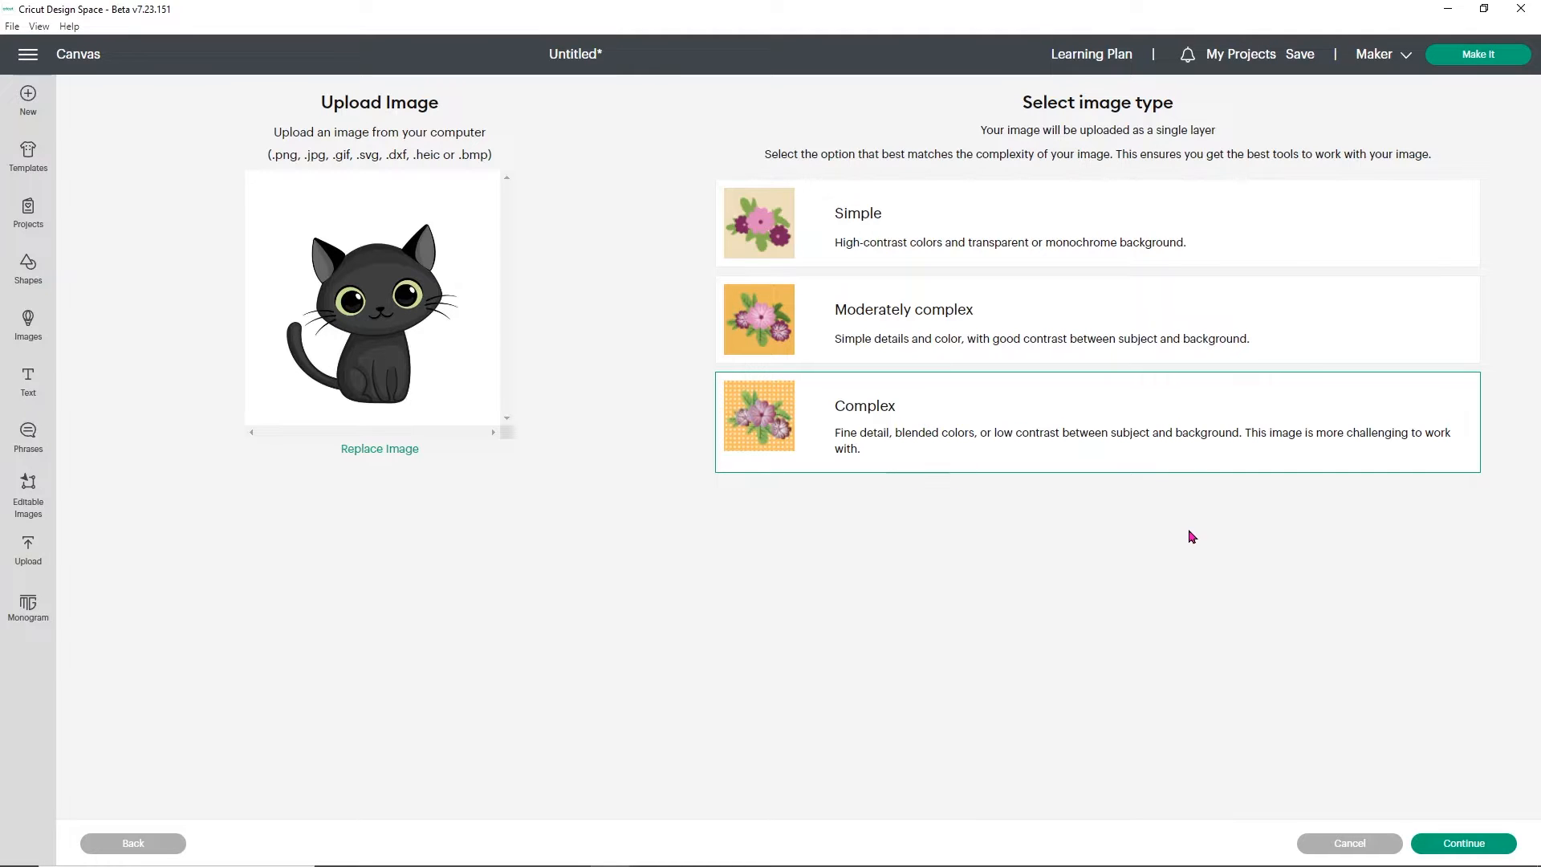
pyautogui.click(1470, 843)
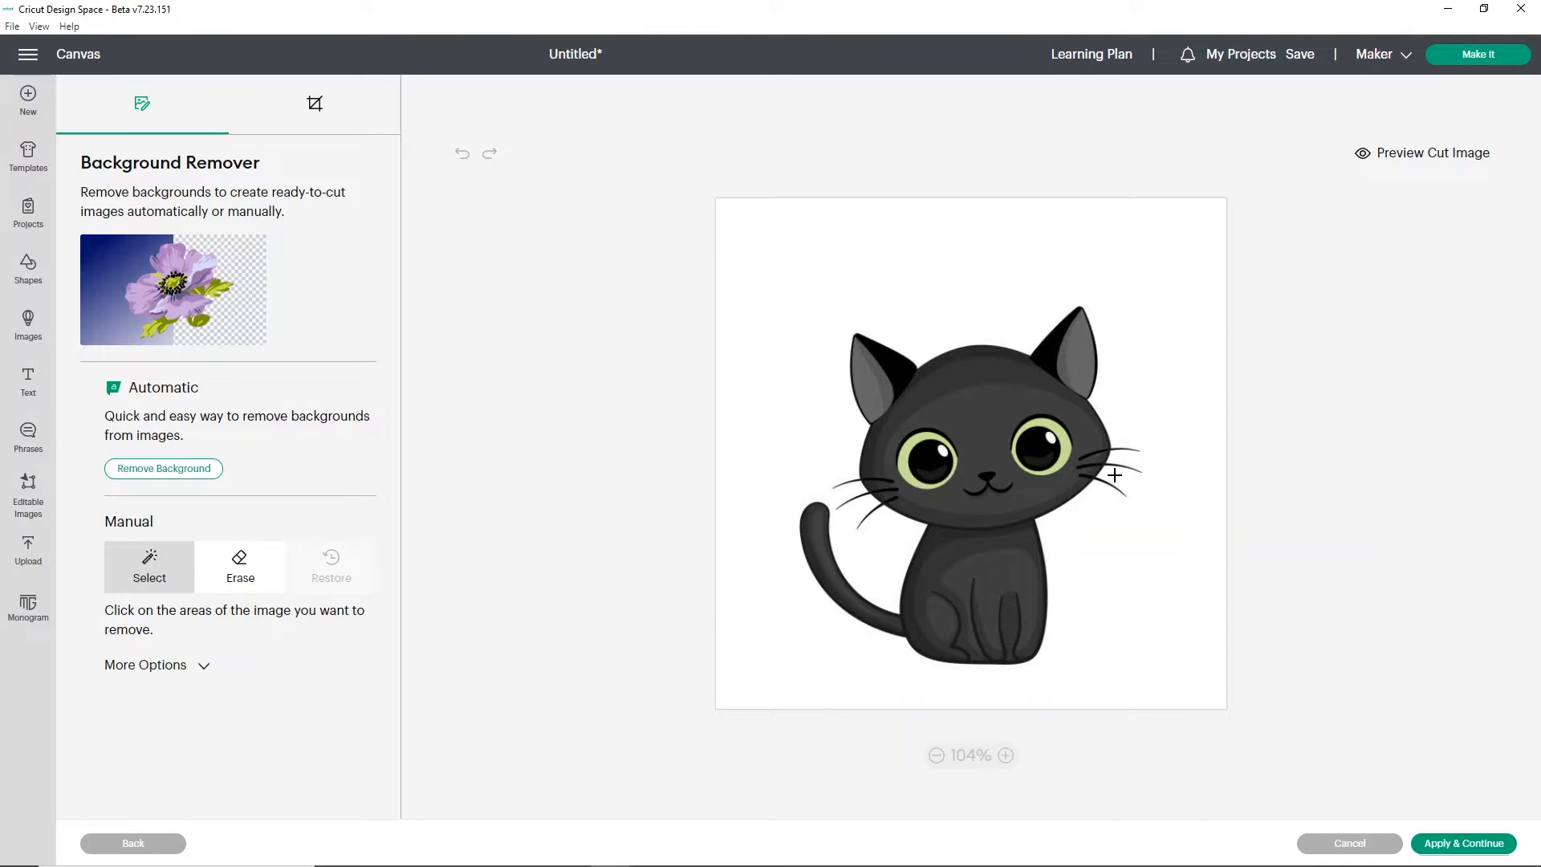
# Try removing the white background around the cat at the default color tolerance and preview the cut image.
pyautogui.click(996, 289)
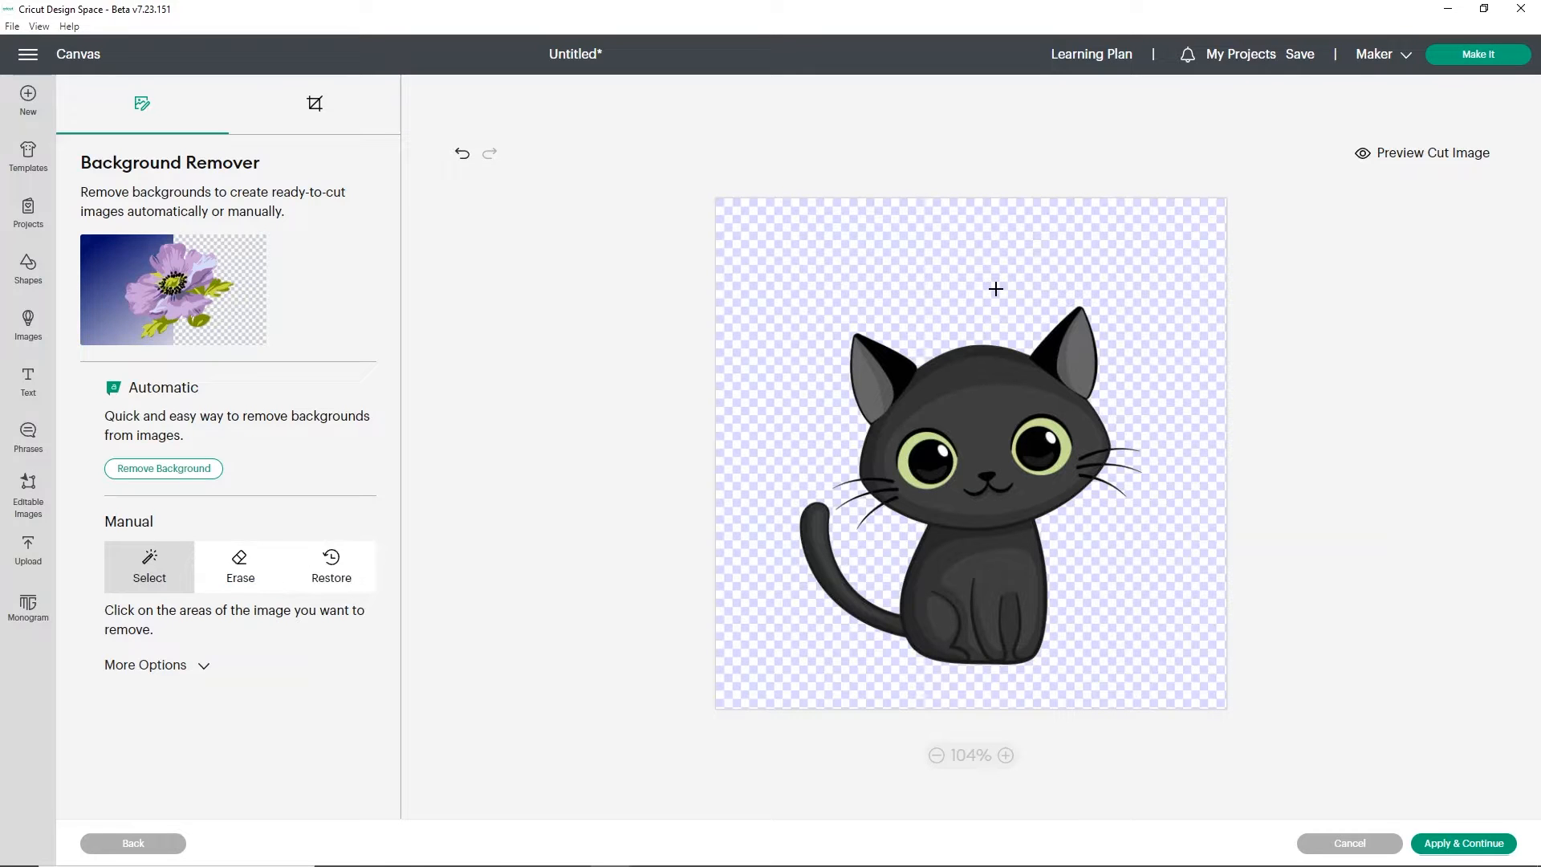
pyautogui.click(1368, 157)
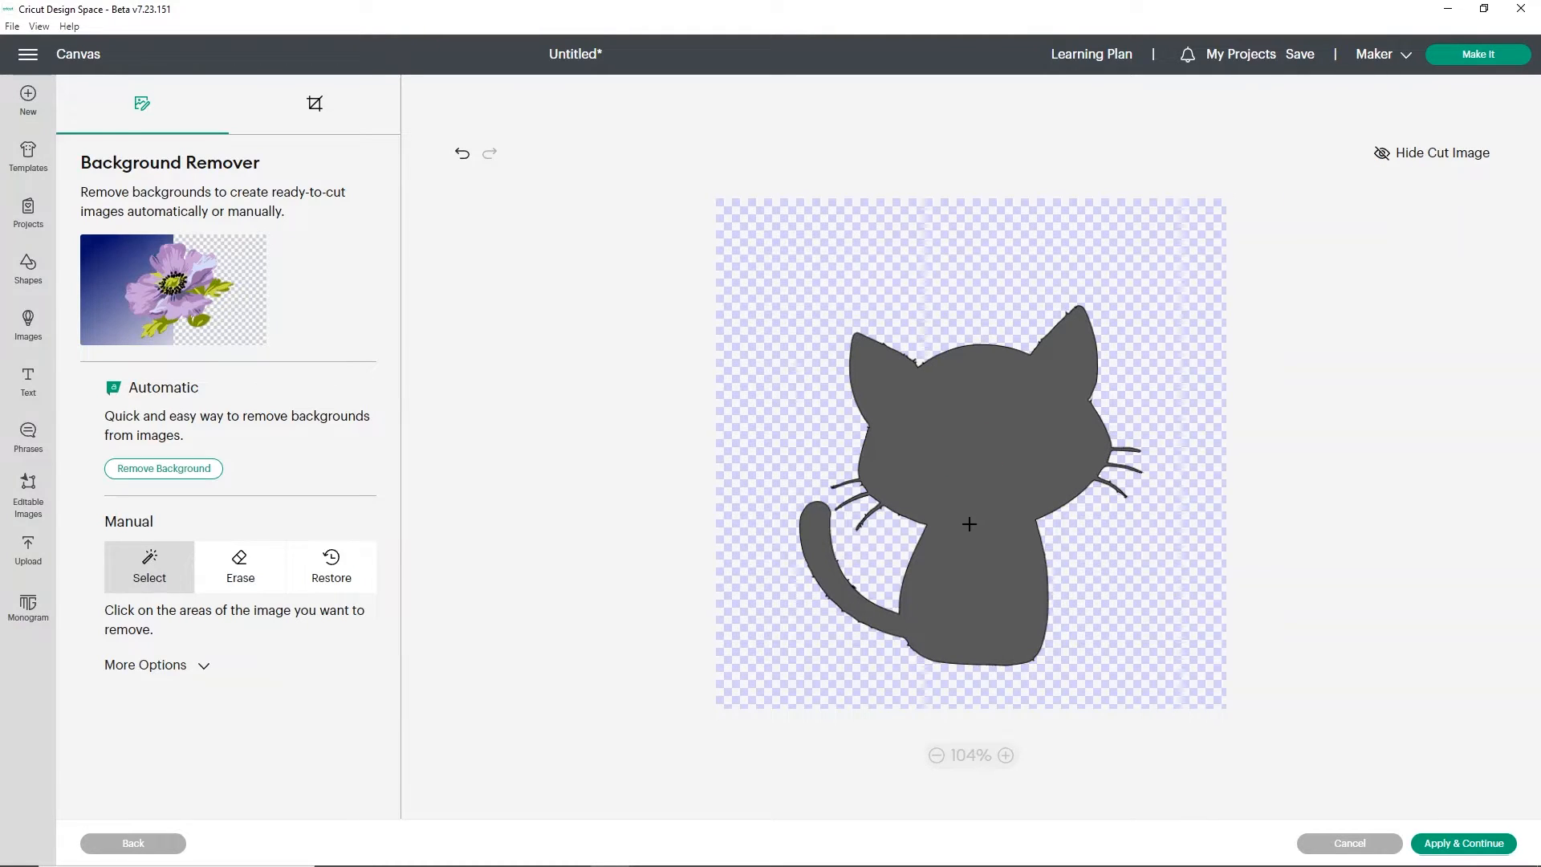
pyautogui.click(463, 157)
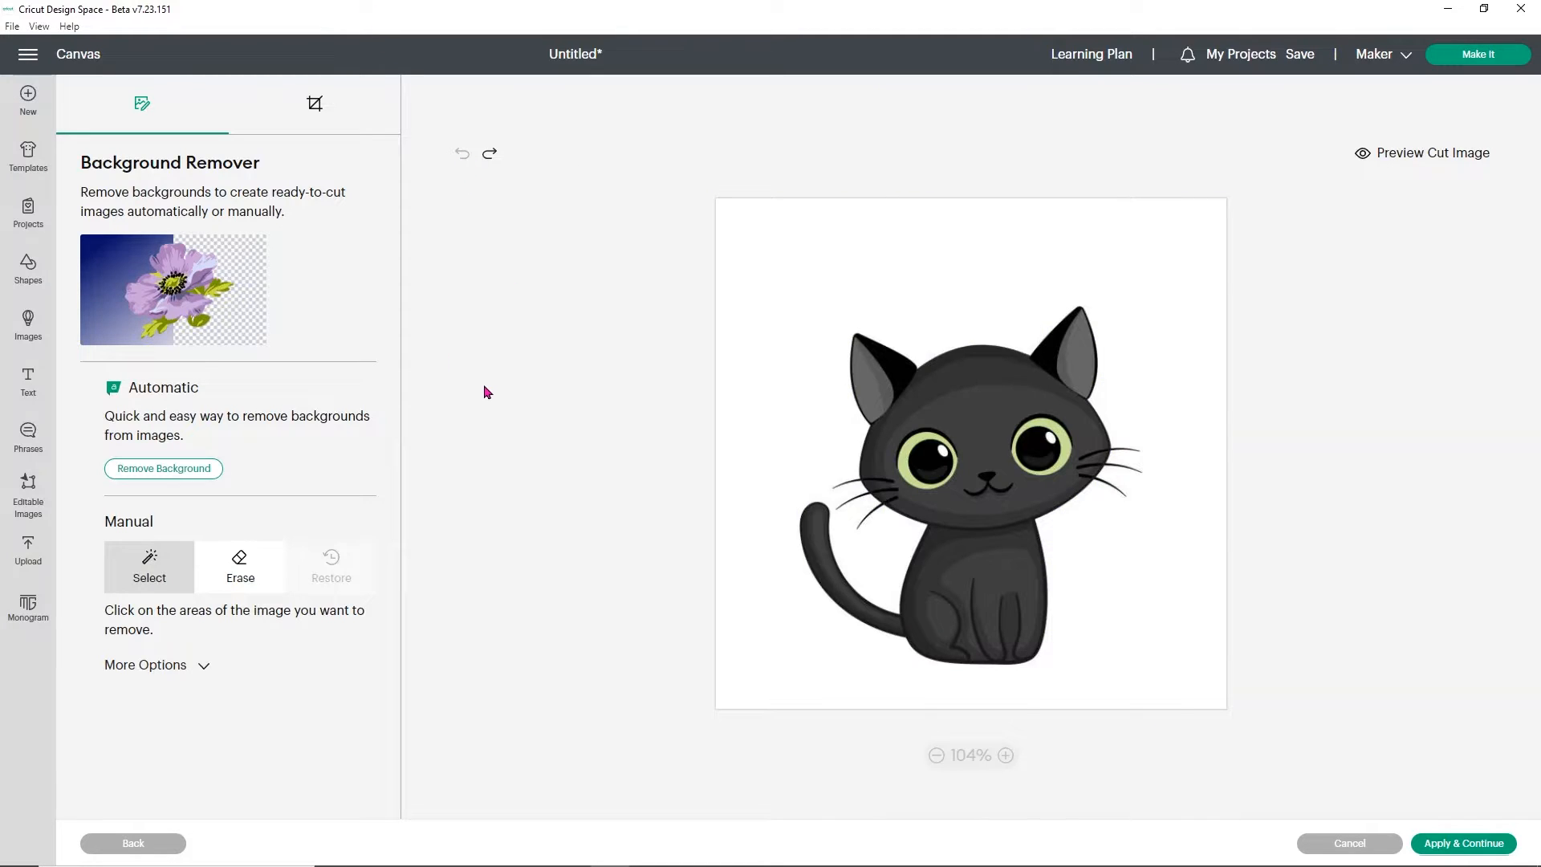
# Remove the white background around the cat with a color tolerance of 100, checking the cut preview before applying it.
pyautogui.click(178, 668)
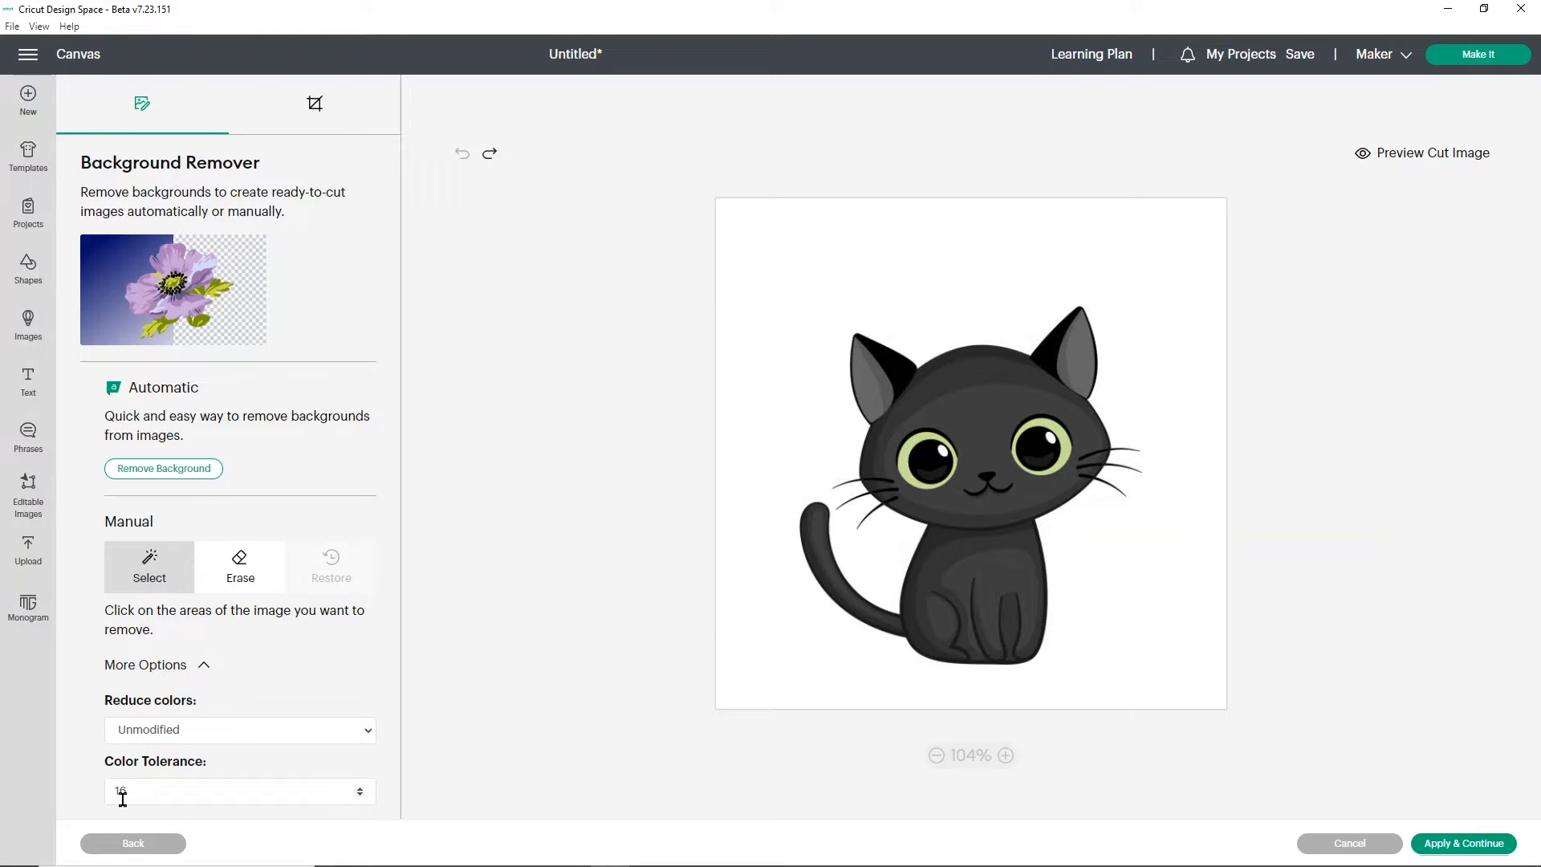
pyautogui.click(149, 791)
pyautogui.press('BackSpace')
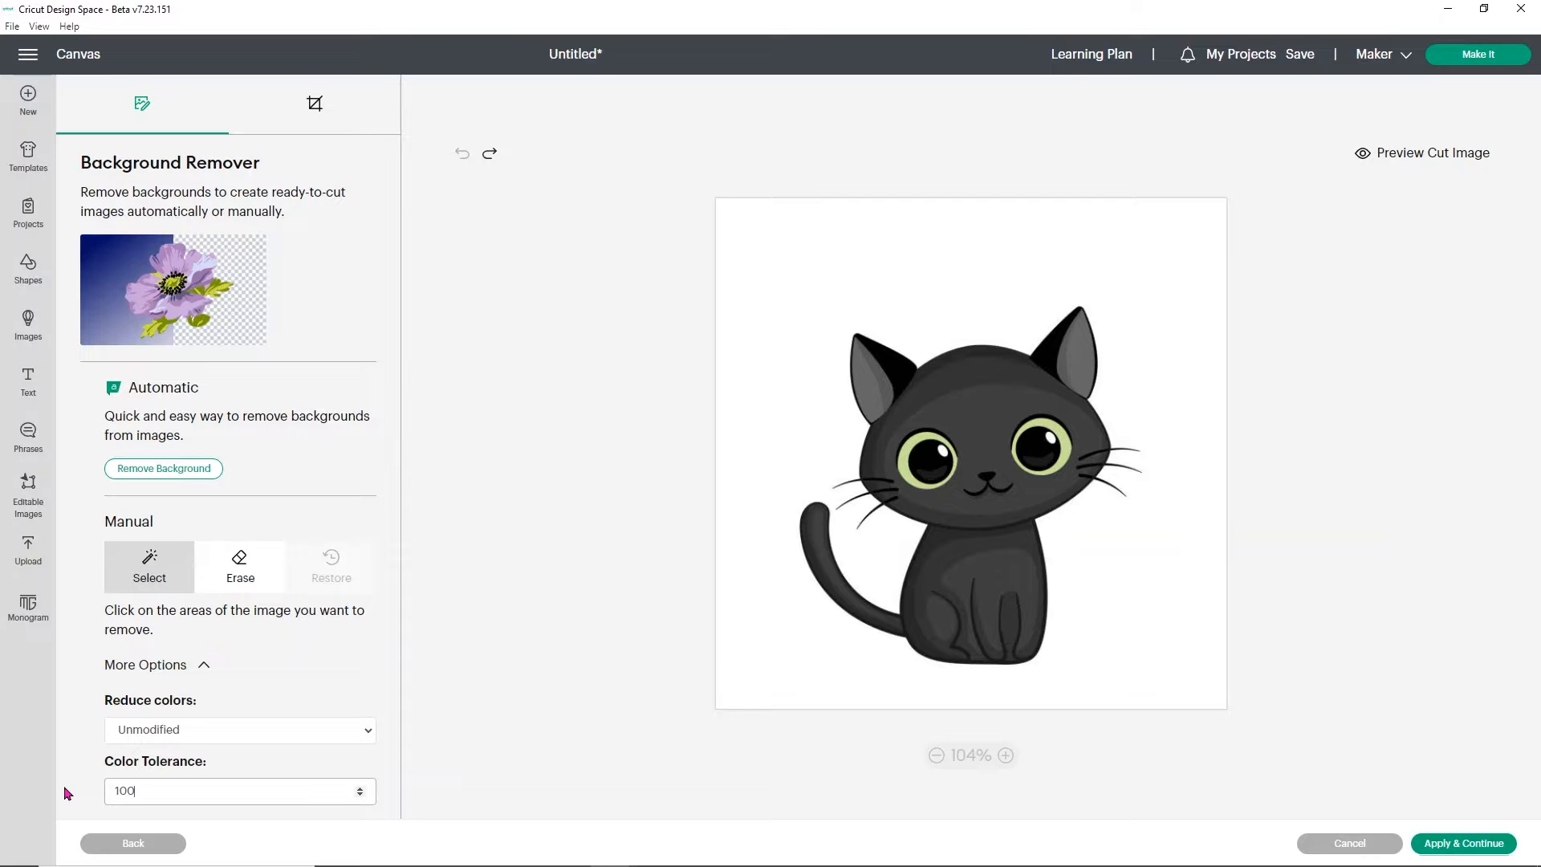
pyautogui.click(805, 287)
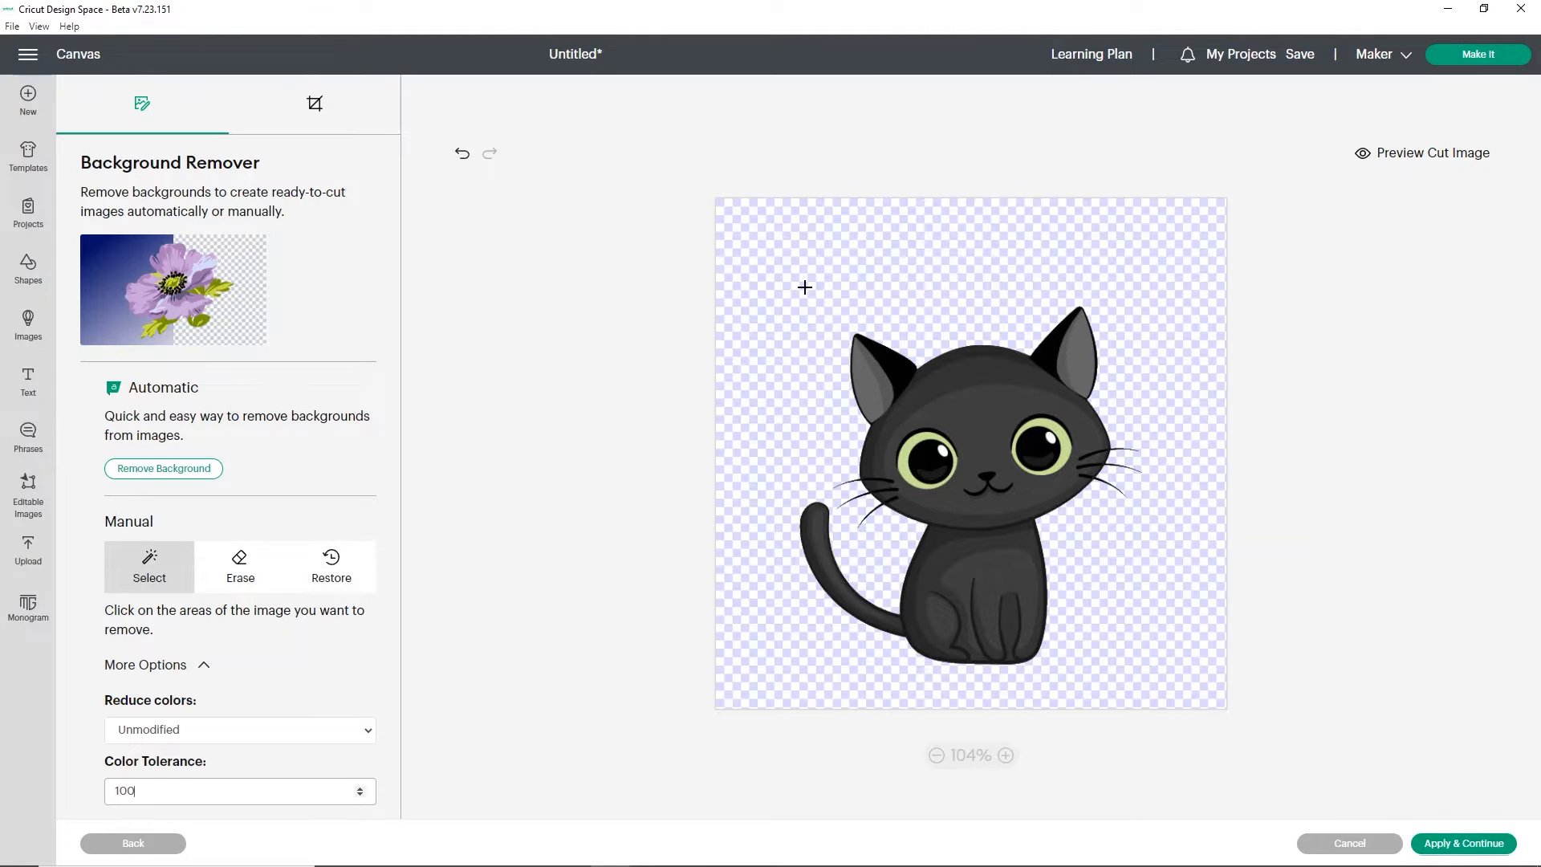
pyautogui.click(1394, 152)
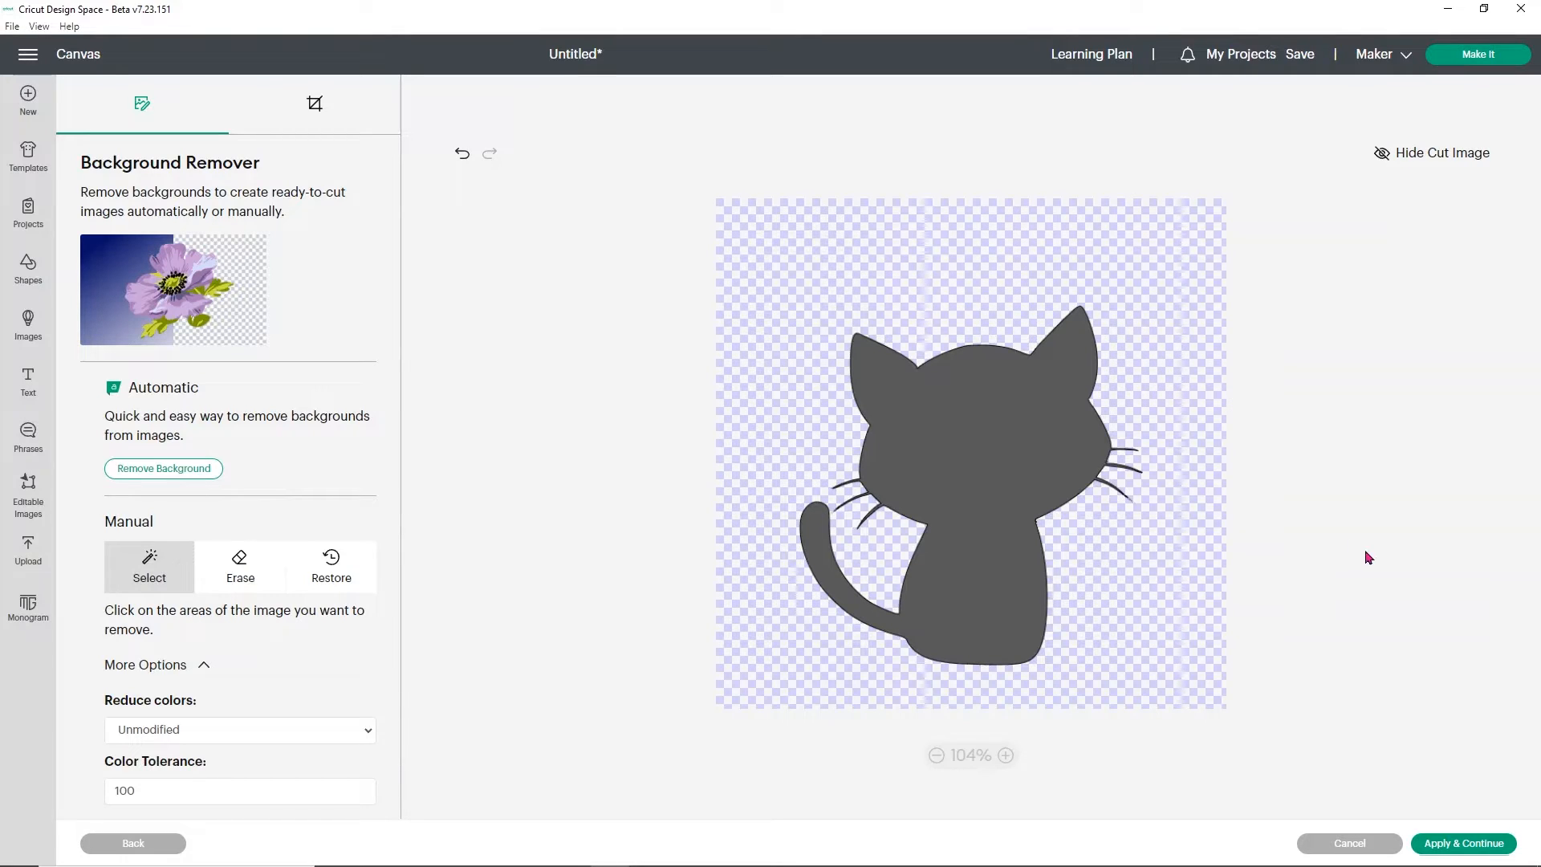
pyautogui.click(1453, 843)
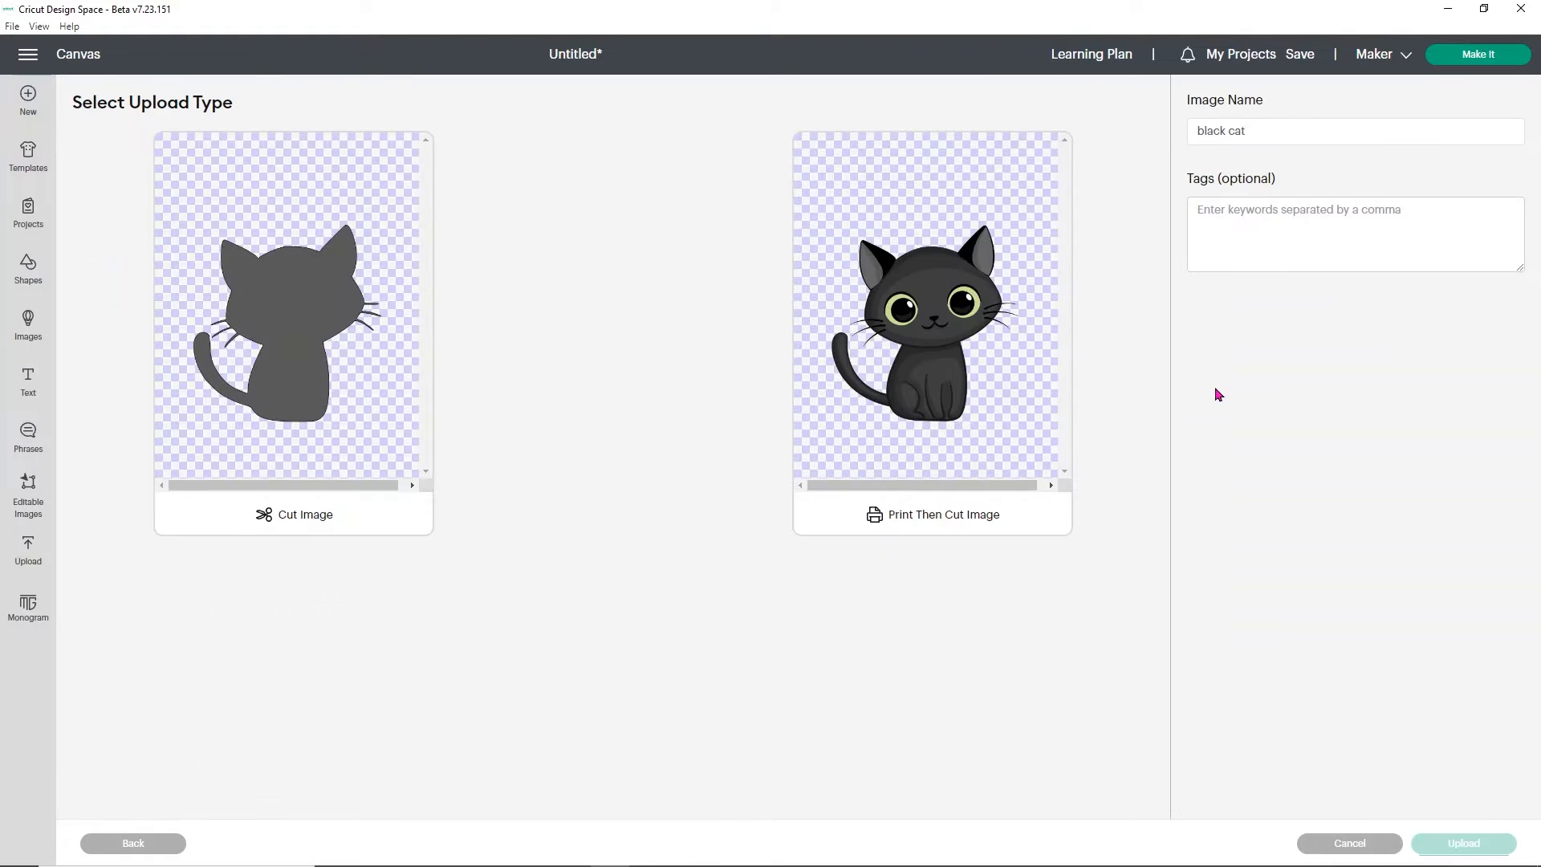
# Upload the black cat as a Print Then Cut image and add it to the canvas.
pyautogui.click(922, 200)
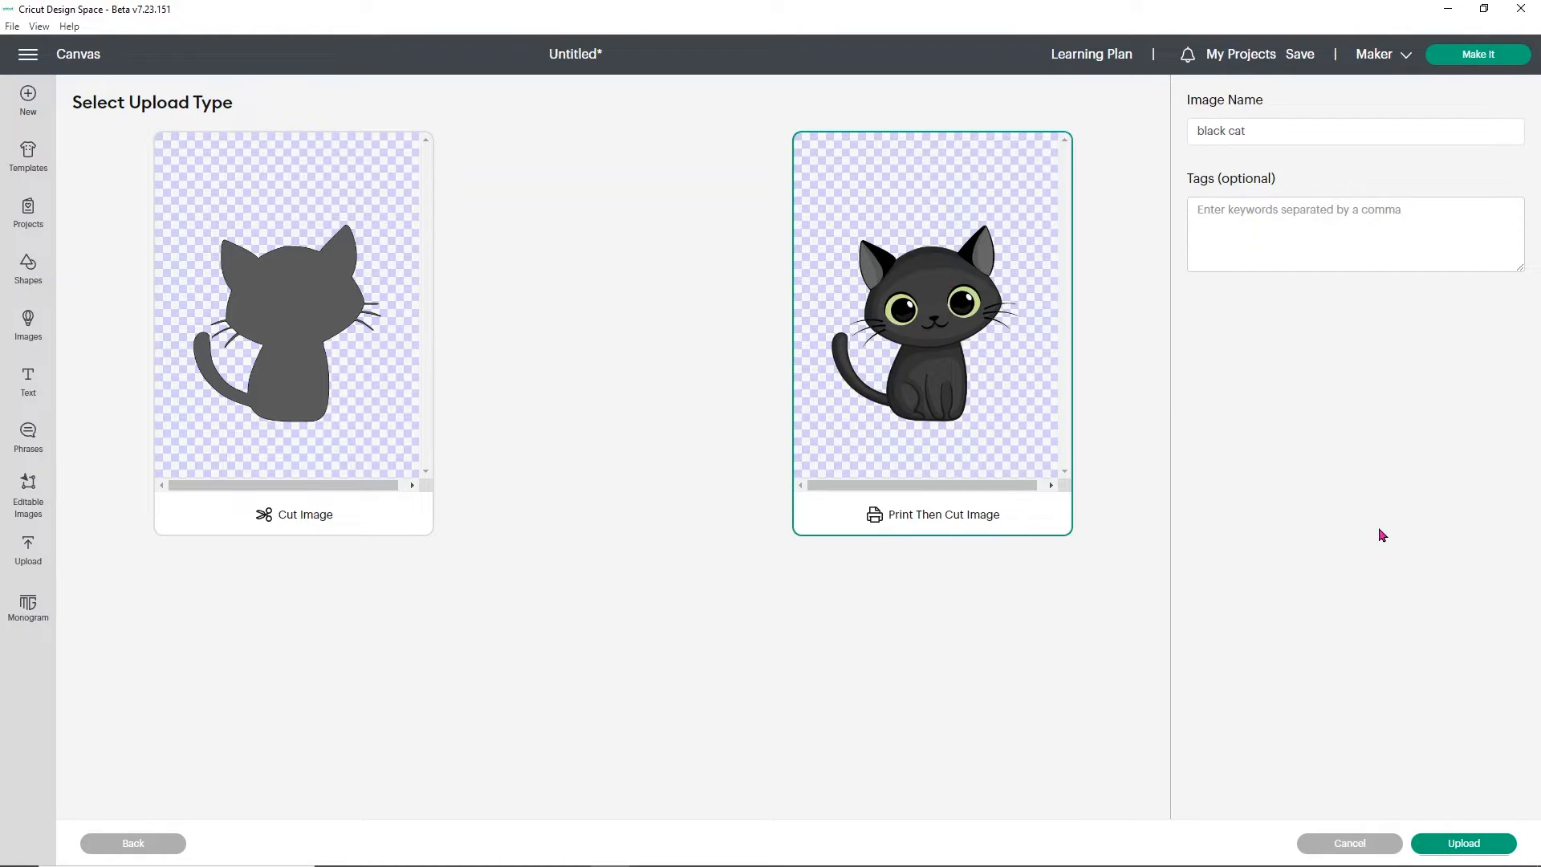
pyautogui.click(1454, 845)
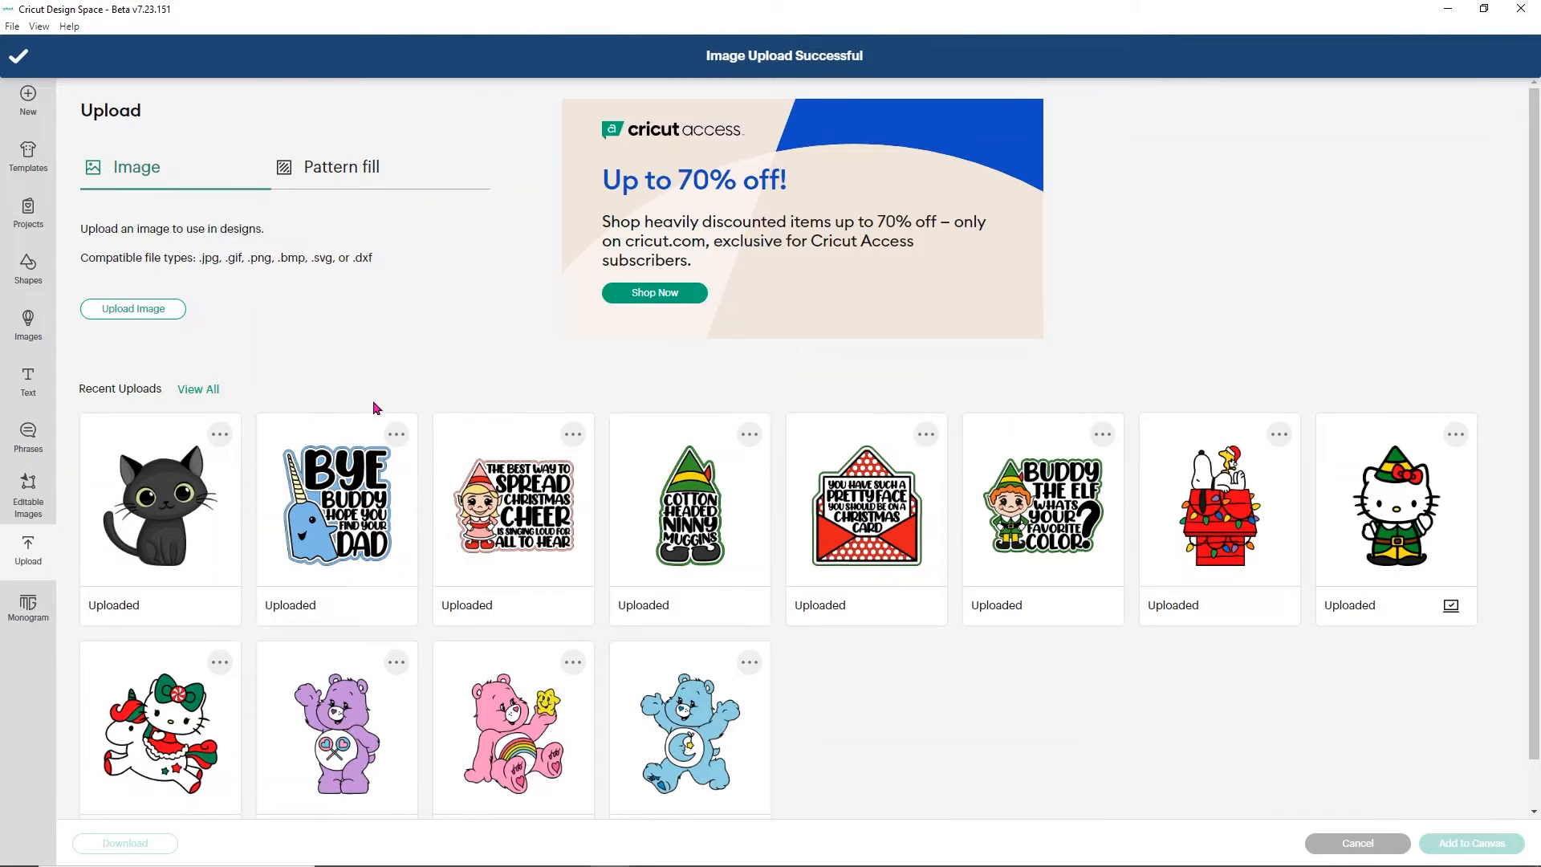
pyautogui.click(153, 532)
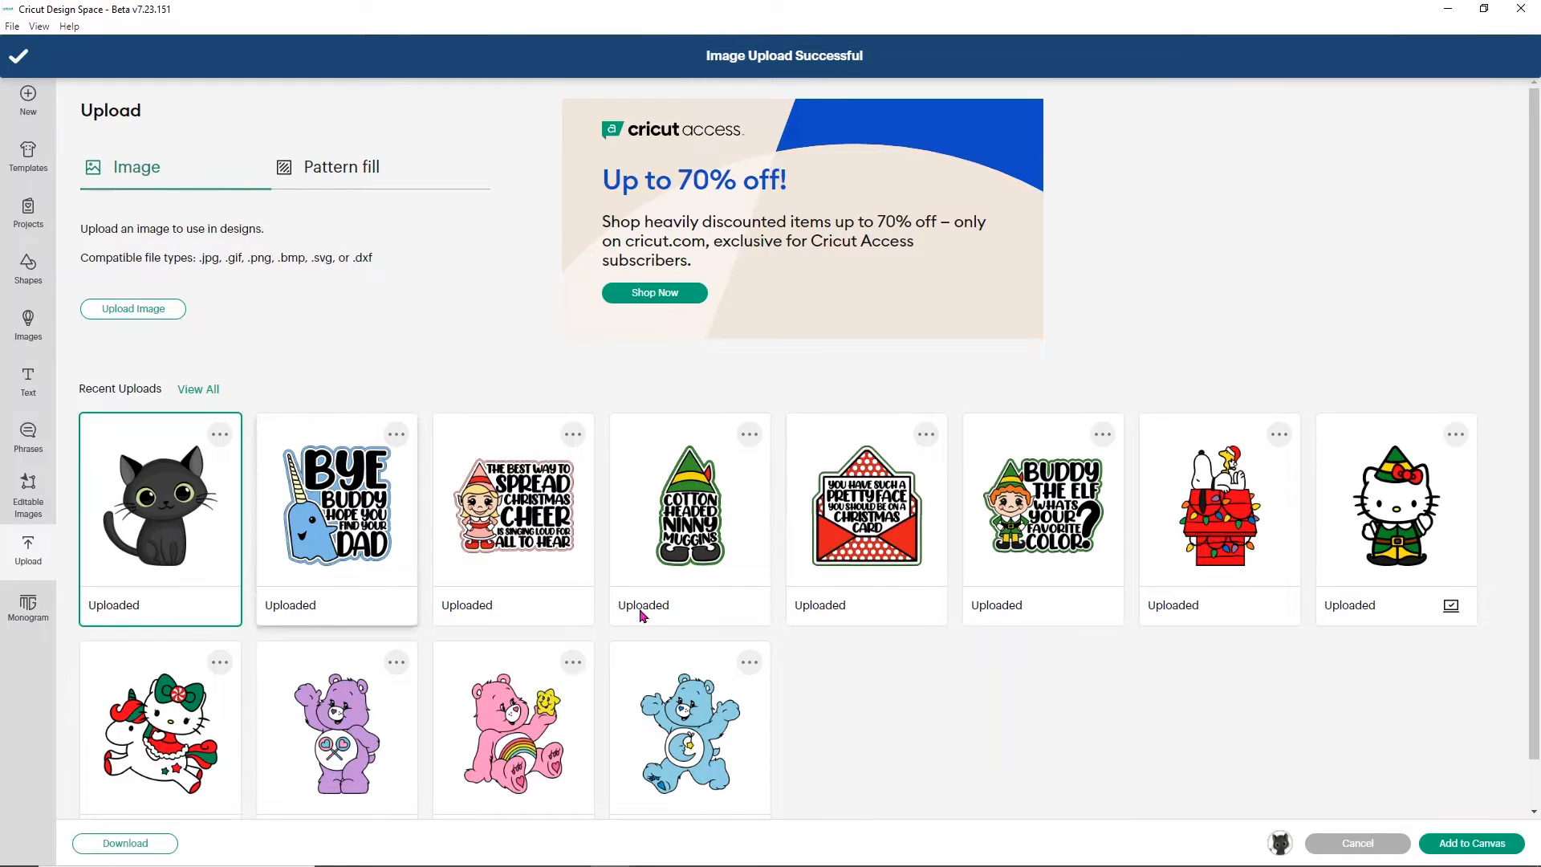
pyautogui.click(1459, 849)
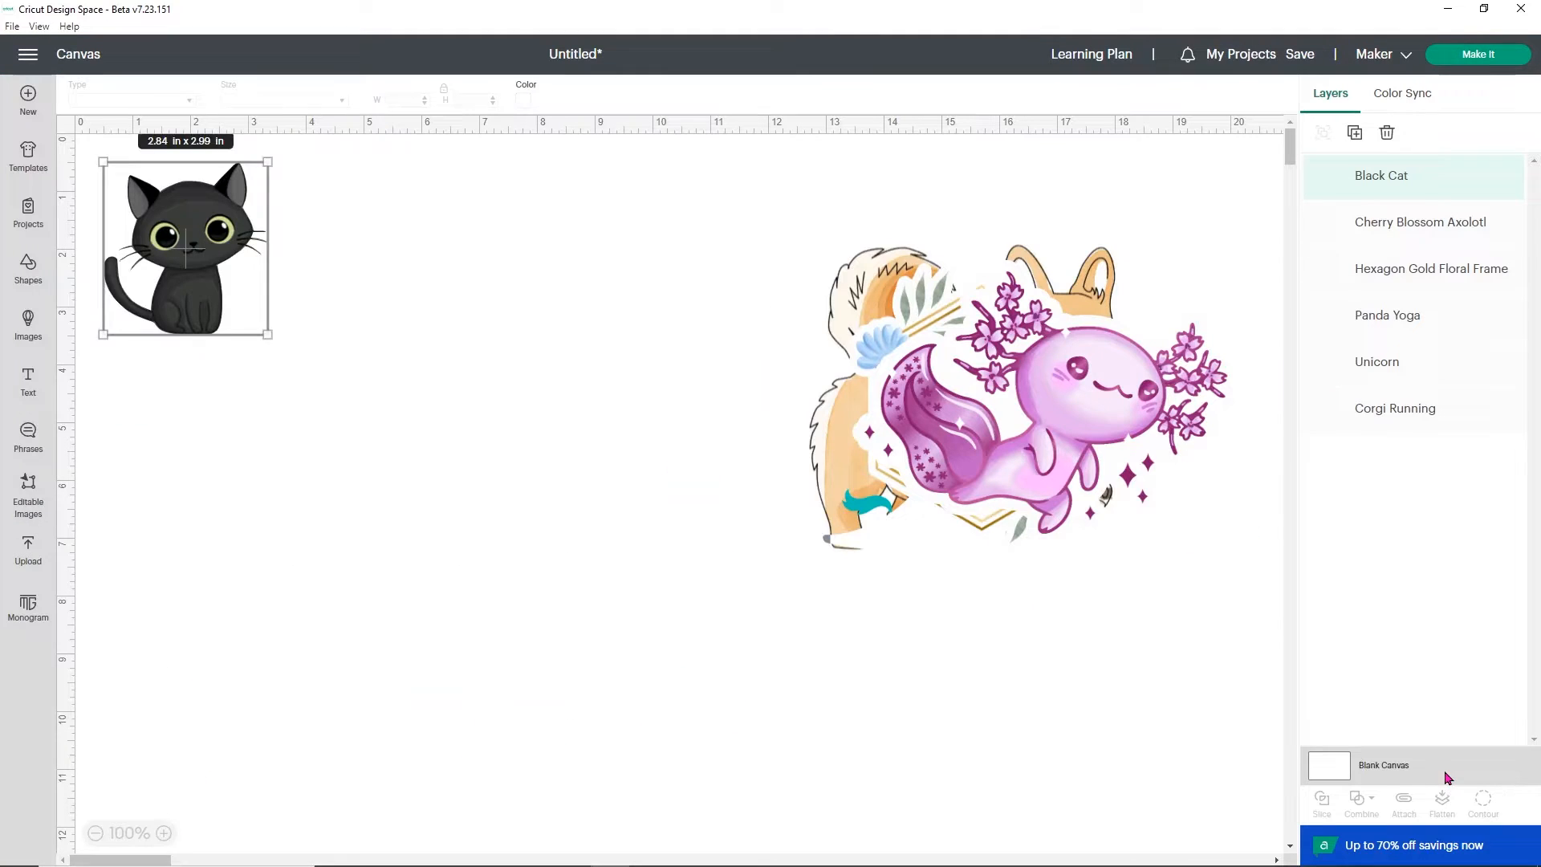
# Enlarge the black cat to about 4.75 × 4.99 in, place it left of the pile, and shift the axolotl slightly down and left.
pyautogui.moveTo(253, 325); pyautogui.dragTo(561, 599)
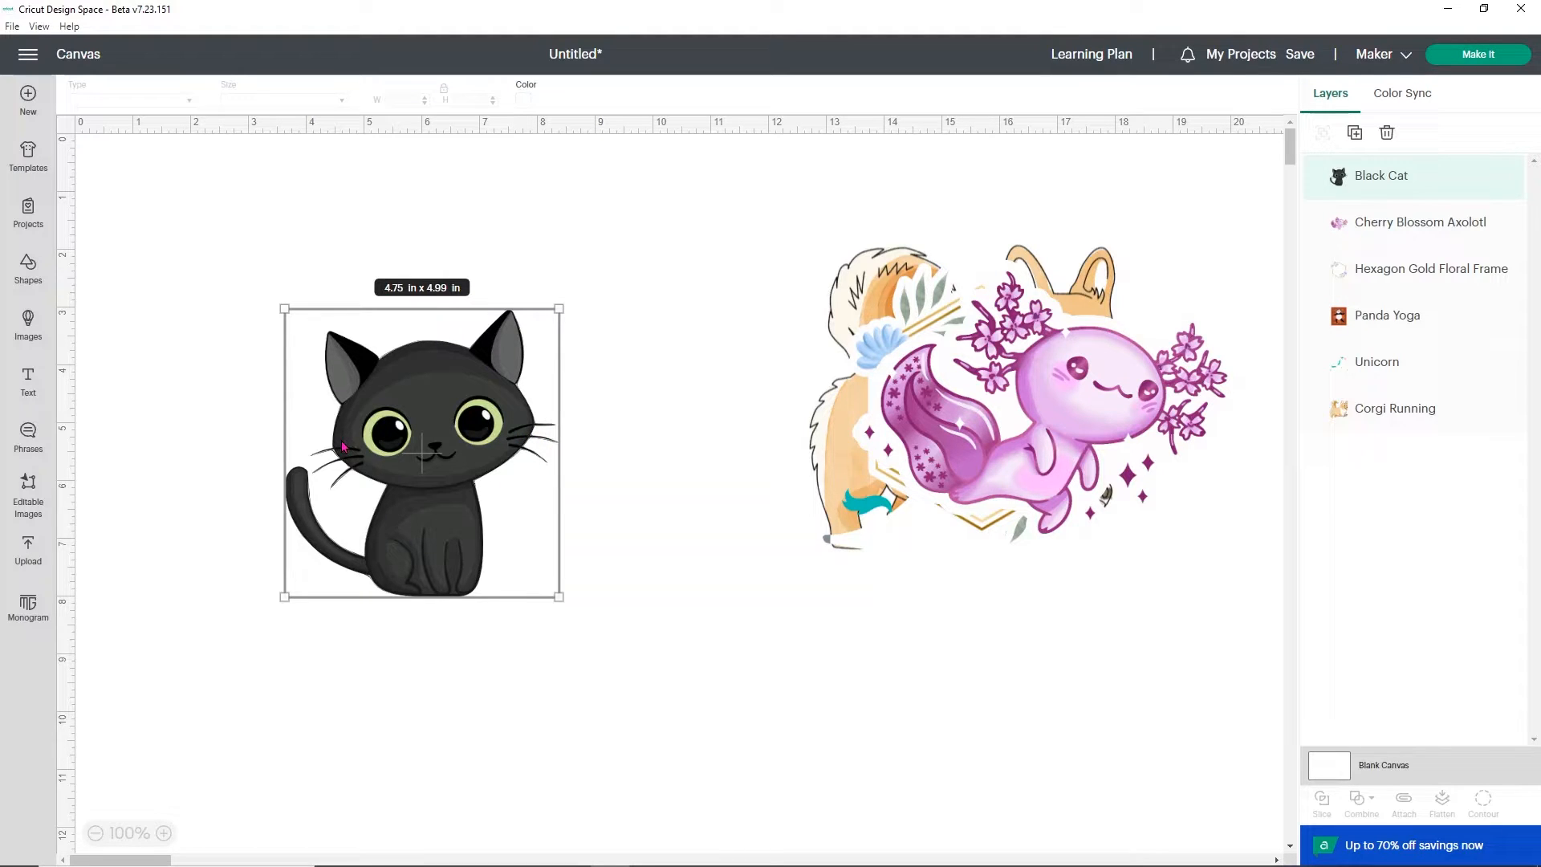
pyautogui.moveTo(1092, 407); pyautogui.dragTo(1065, 434)
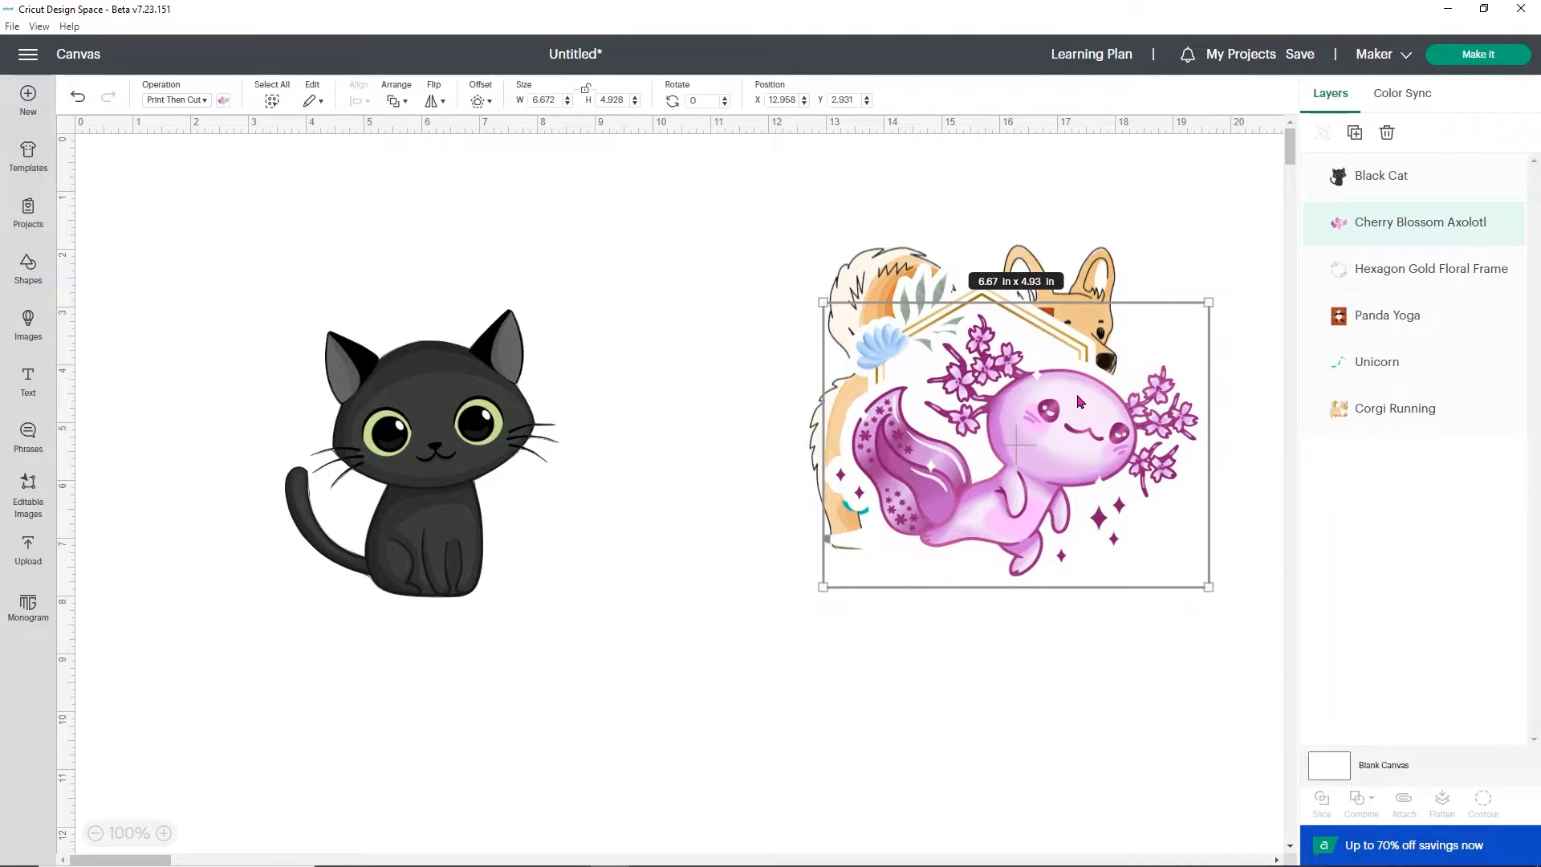
# Add a 0.15 in offset with rounded corners around the black cat.
pyautogui.click(496, 406)
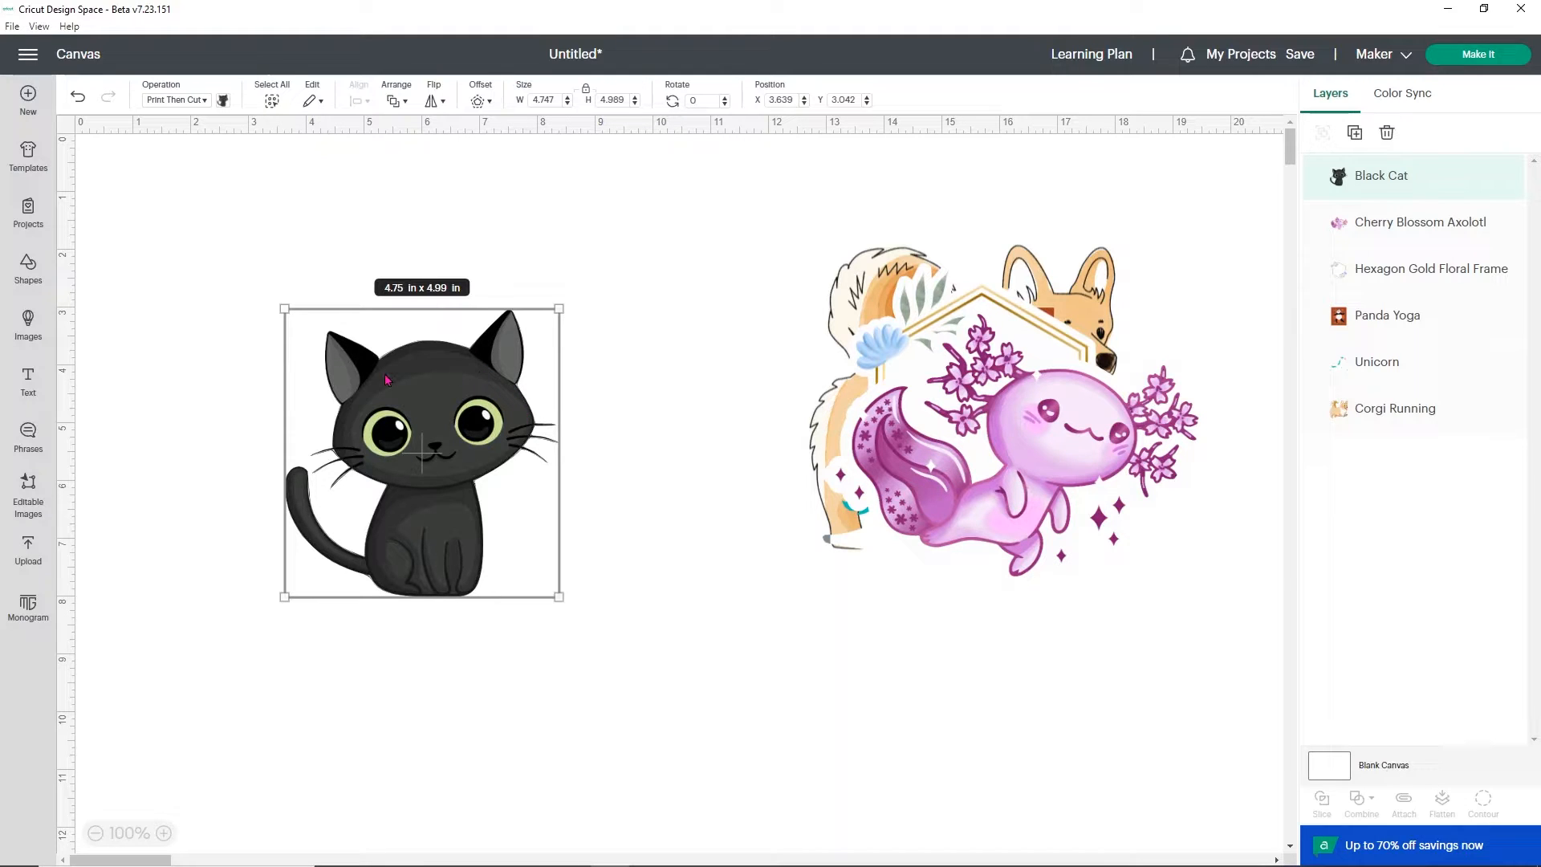
pyautogui.click(476, 103)
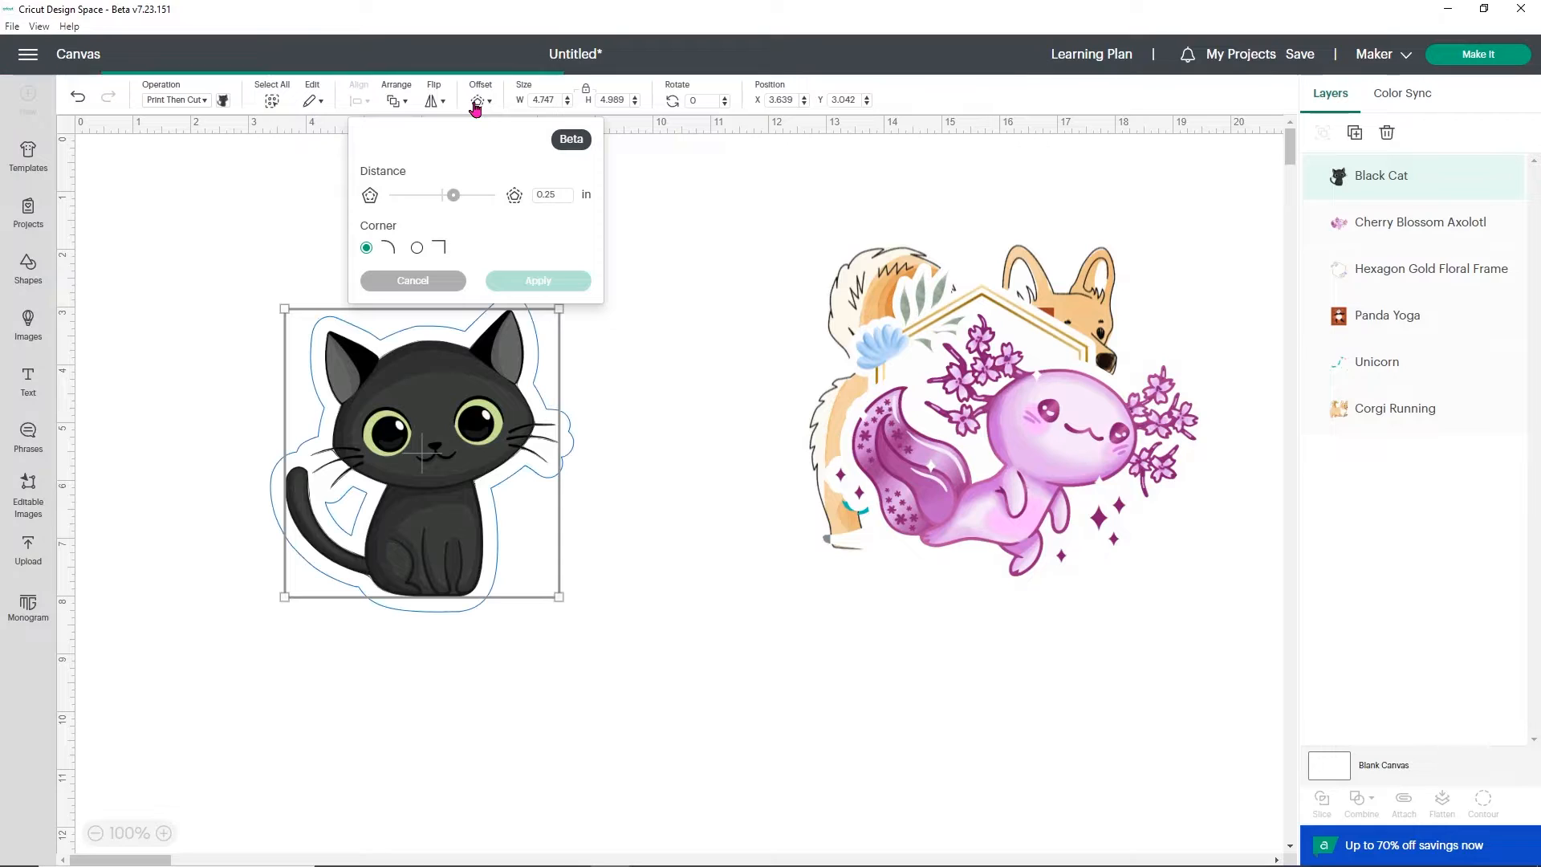
pyautogui.click(568, 194)
pyautogui.press('BackSpace')
pyautogui.press('BackSpace')
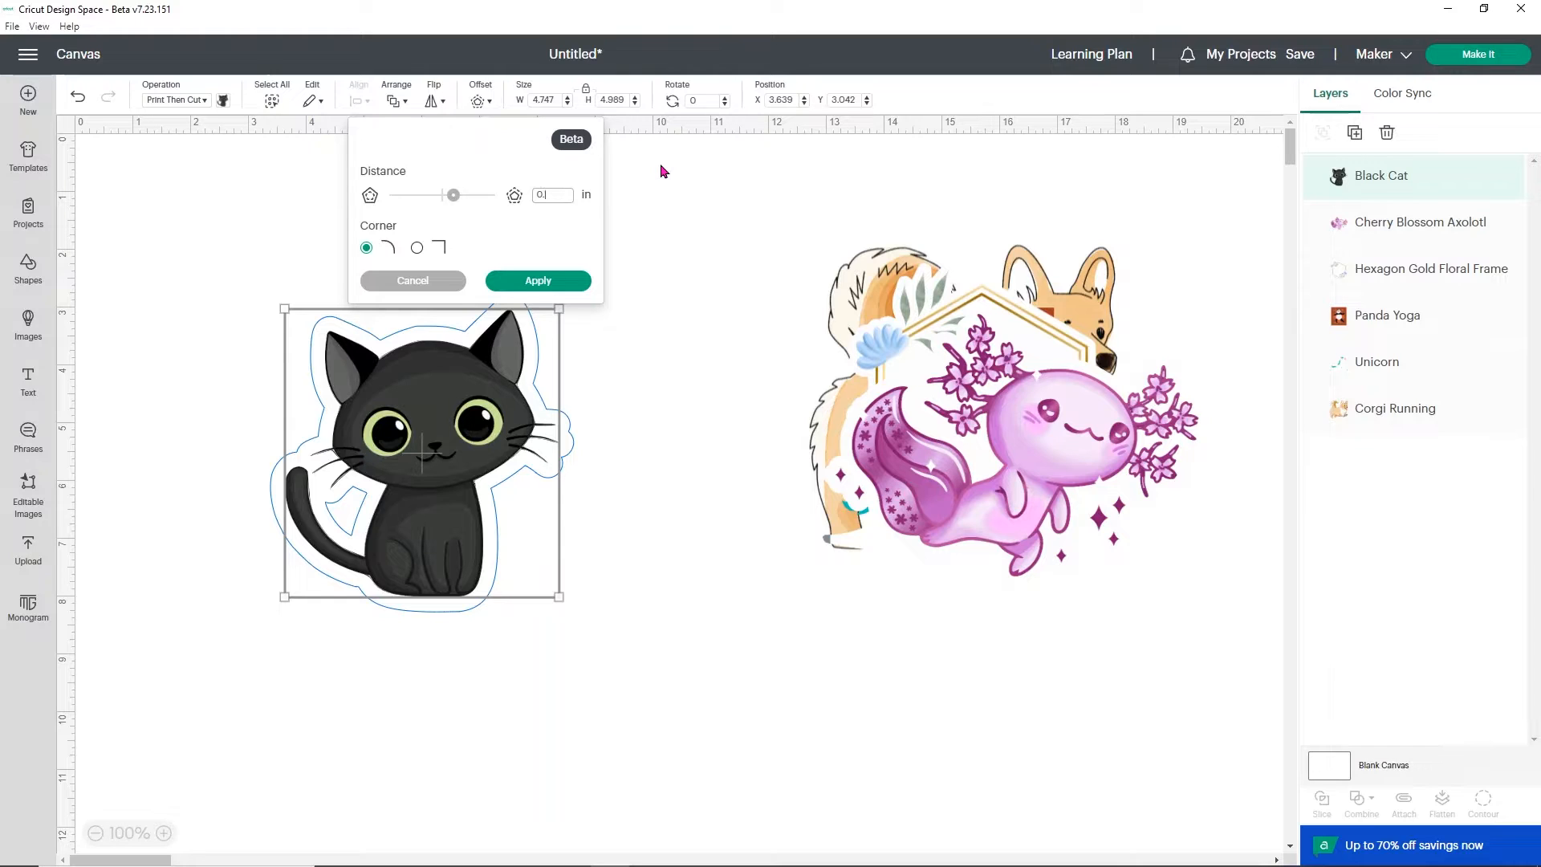
pyautogui.write('15')
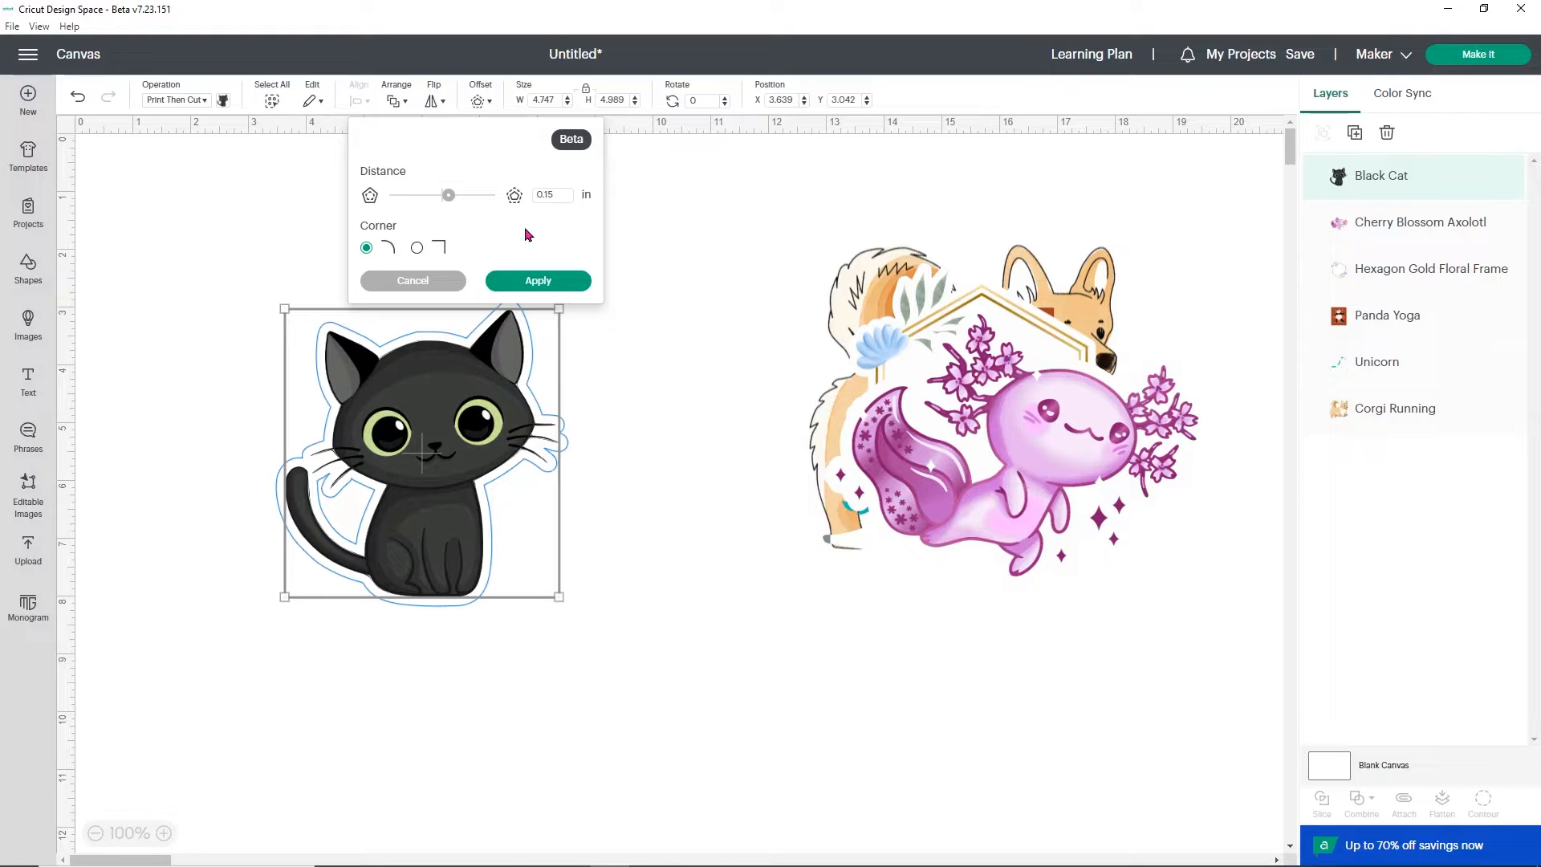
pyautogui.click(535, 282)
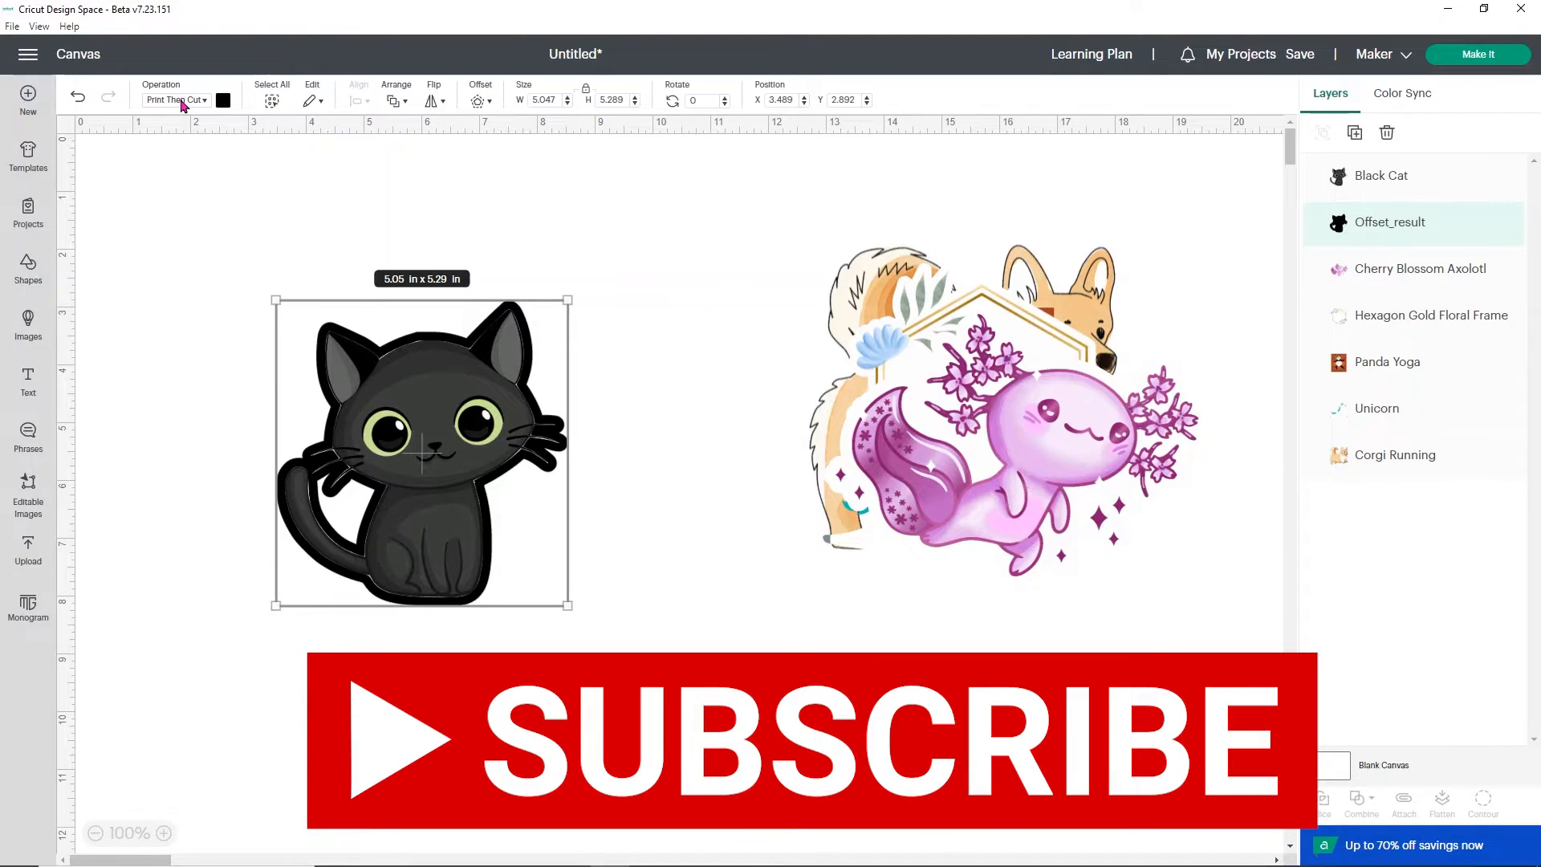
# Change the cat's offset layer to Basic Cut and hide the contour of the gap between the tail and body.
pyautogui.click(182, 103)
pyautogui.click(177, 146)
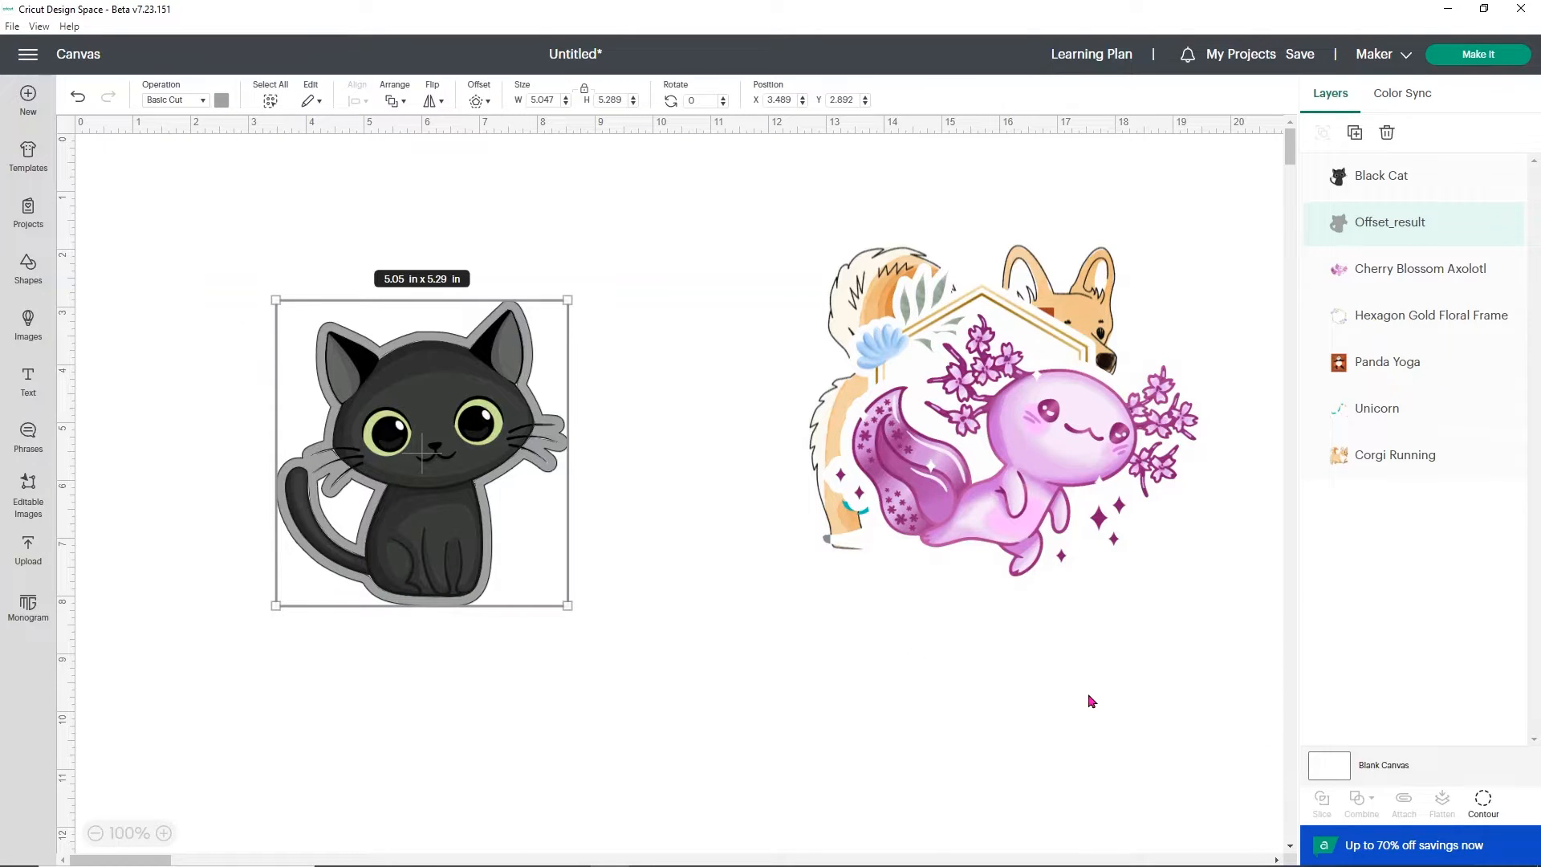
pyautogui.click(1489, 807)
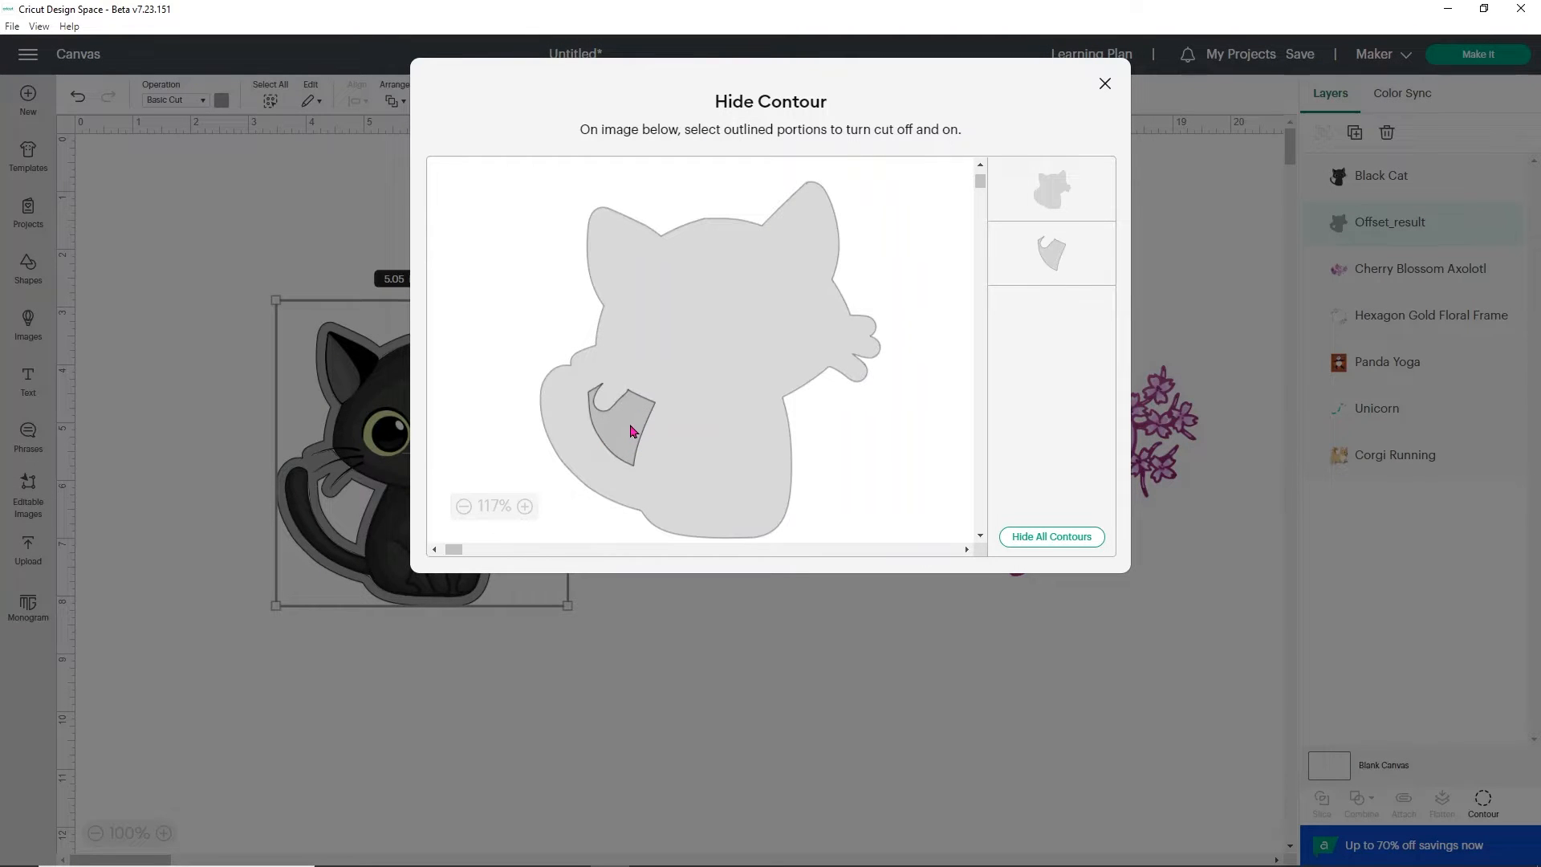
pyautogui.click(632, 431)
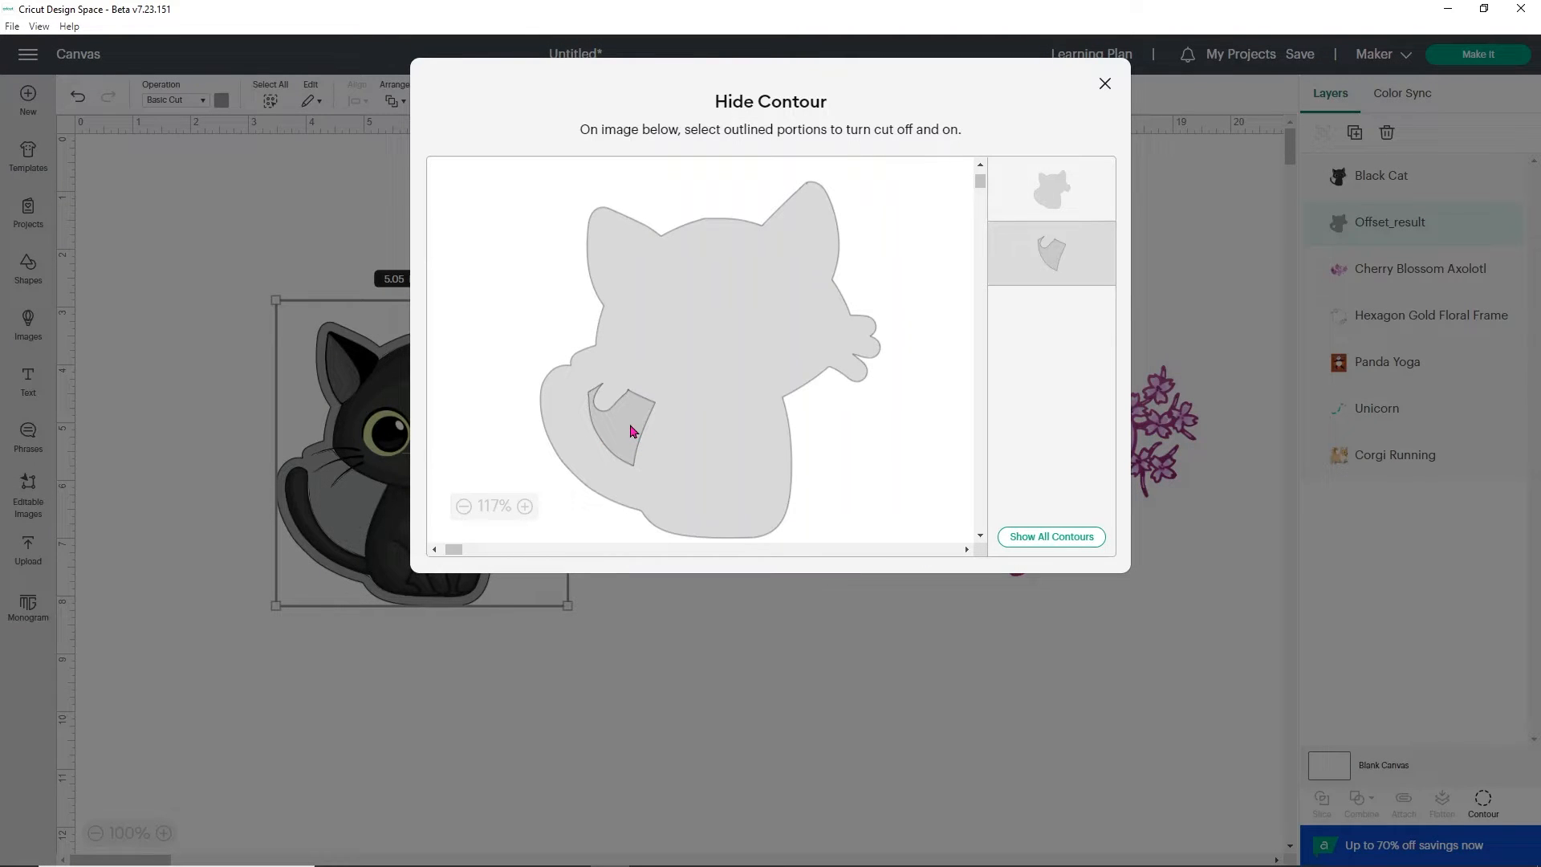
pyautogui.click(1104, 84)
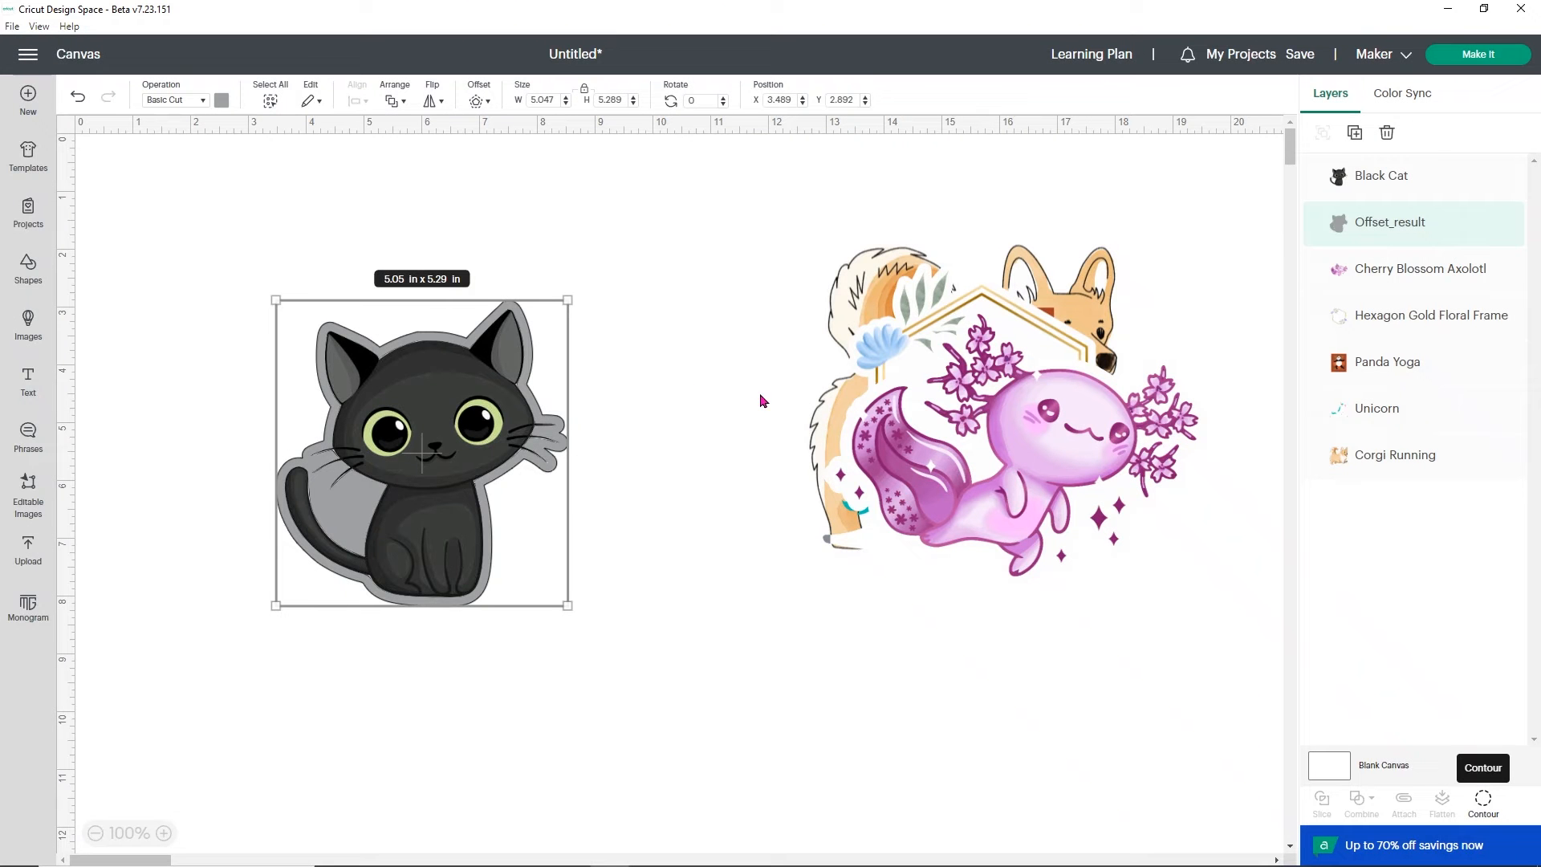
# Color the black cat's offset layer white and change its operation to Print Then Cut.
pyautogui.click(220, 103)
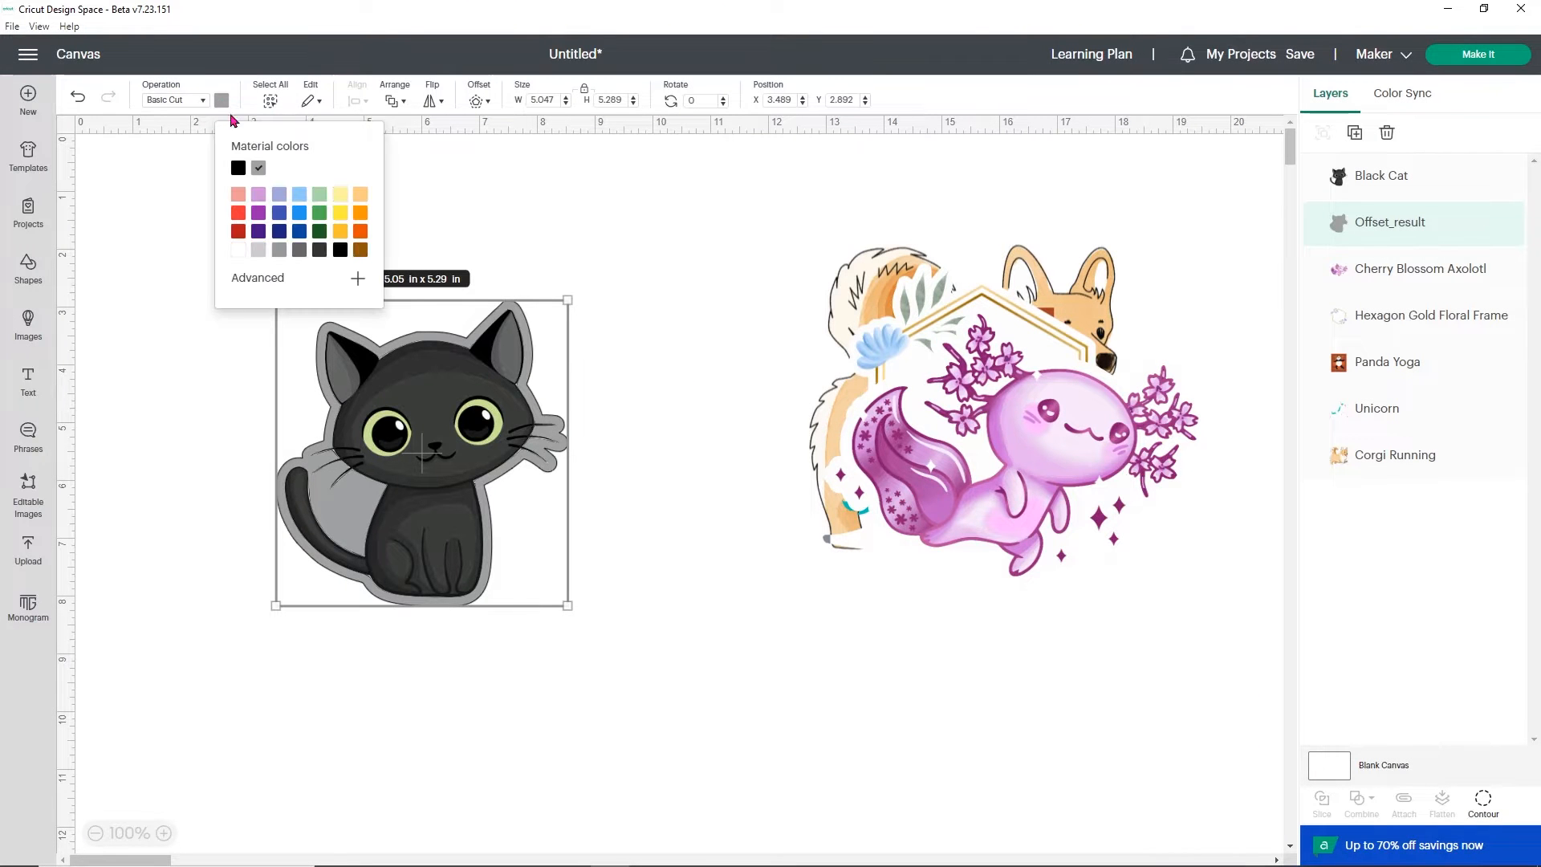
pyautogui.click(238, 250)
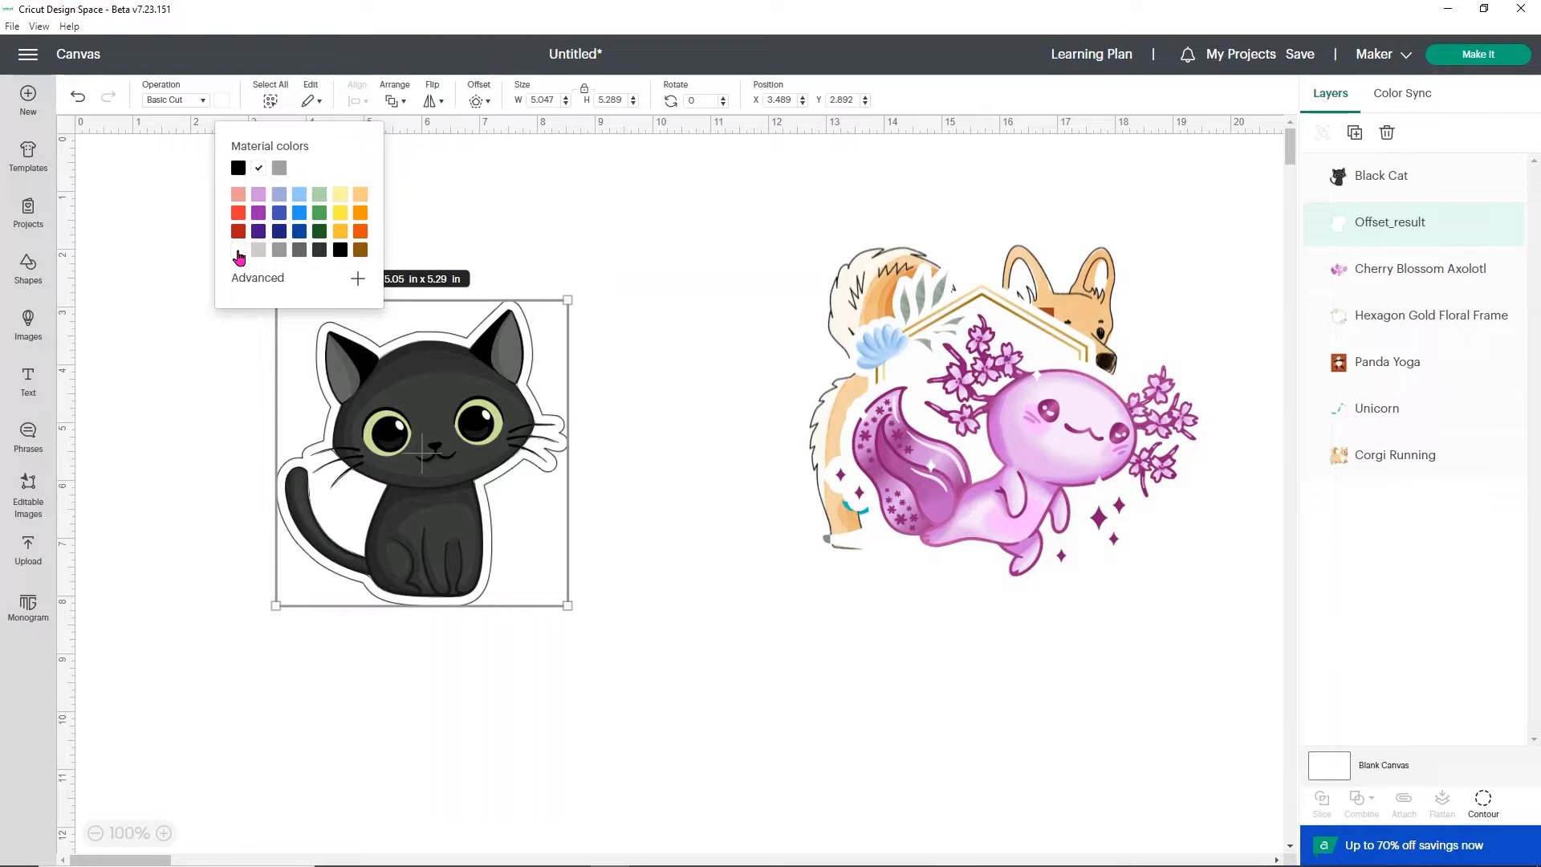
pyautogui.click(200, 366)
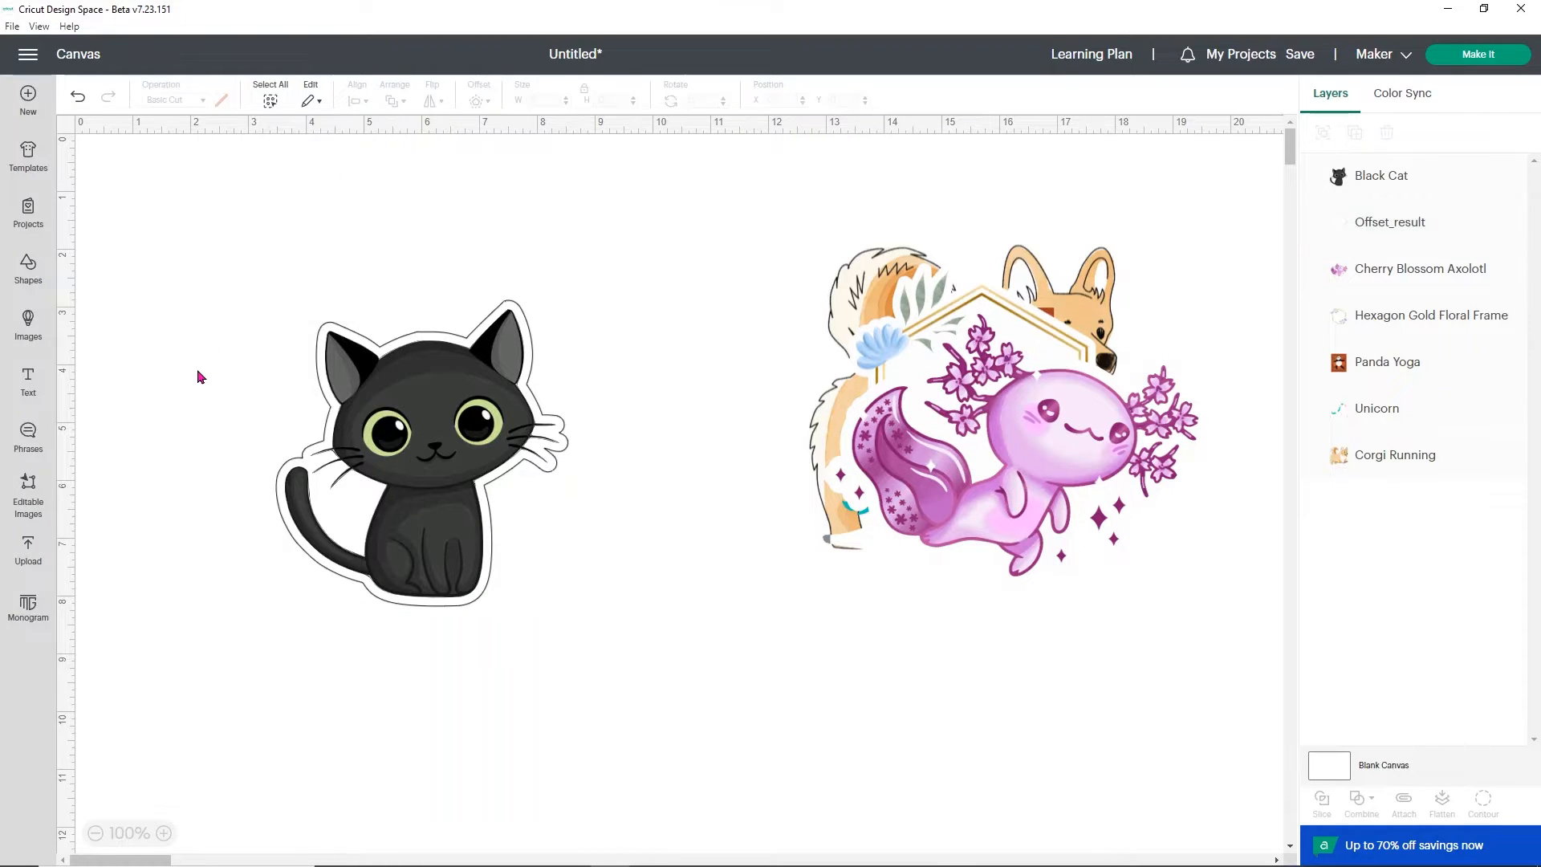
pyautogui.click(1401, 223)
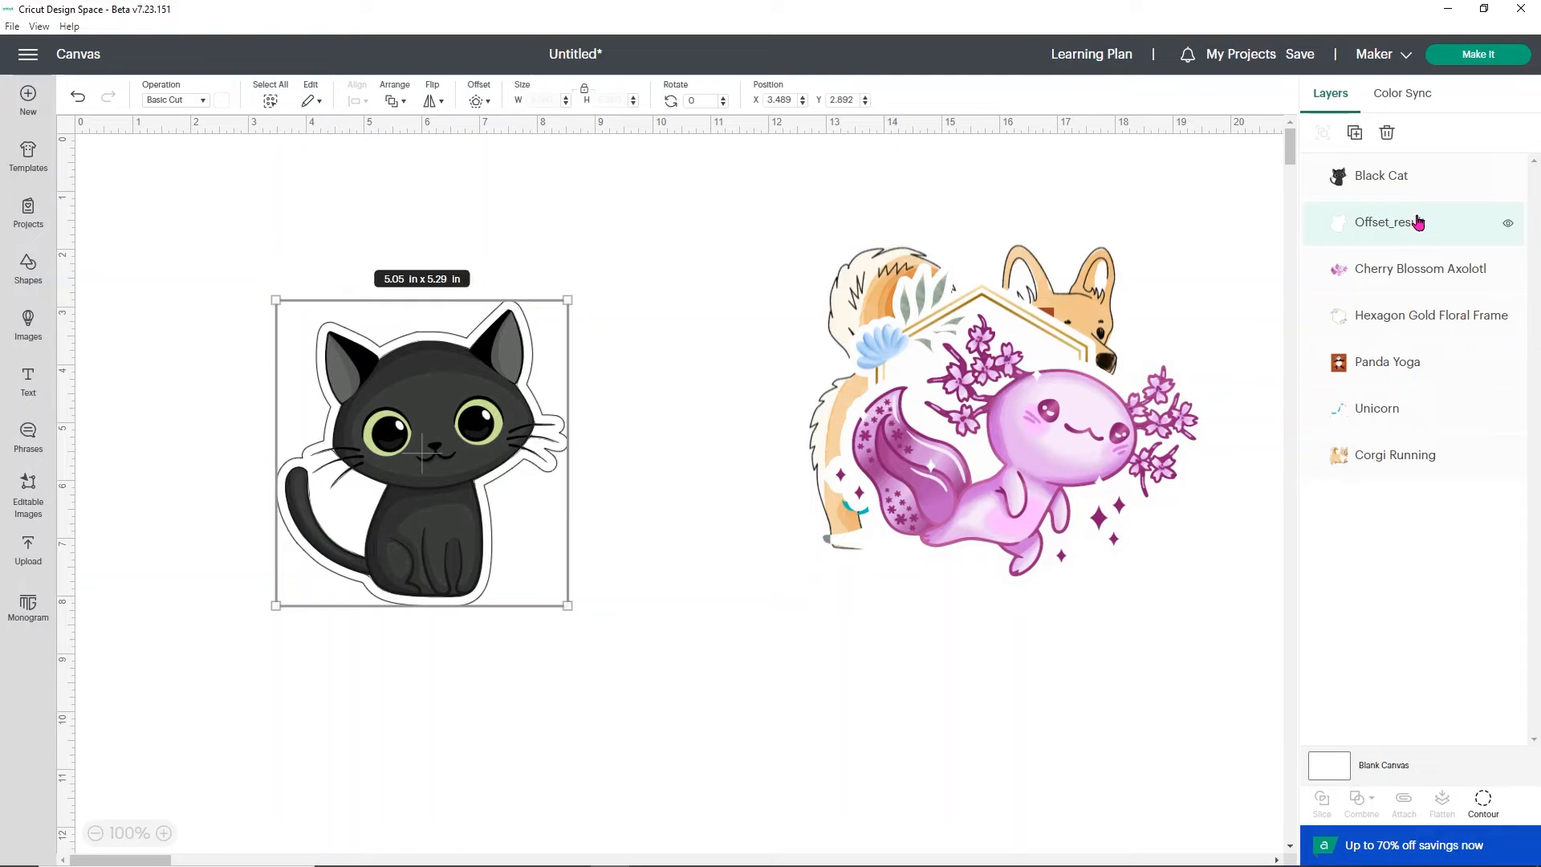
pyautogui.click(190, 102)
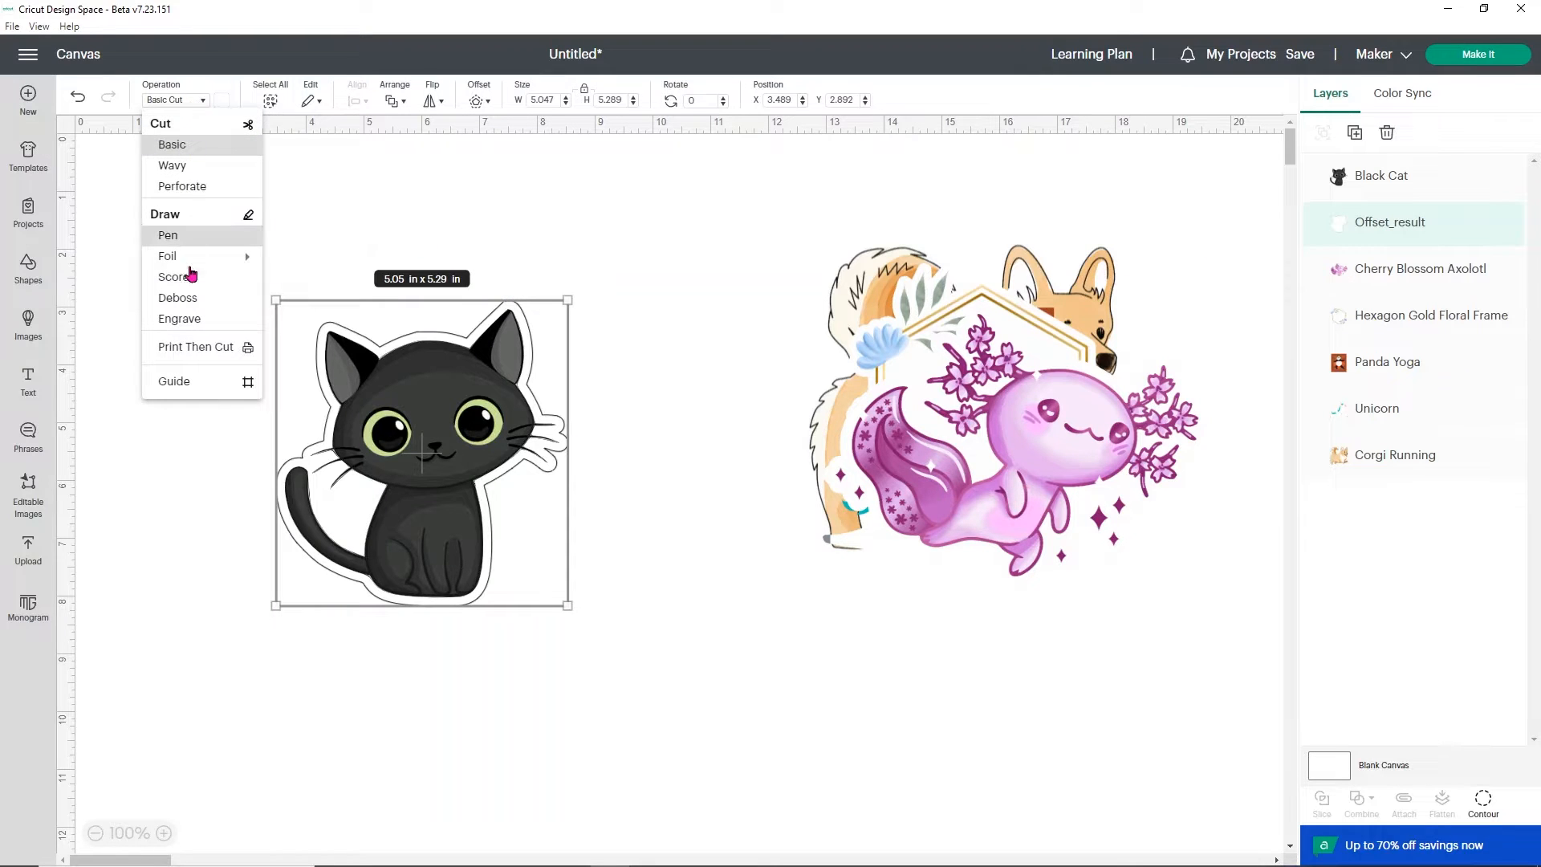
pyautogui.click(192, 346)
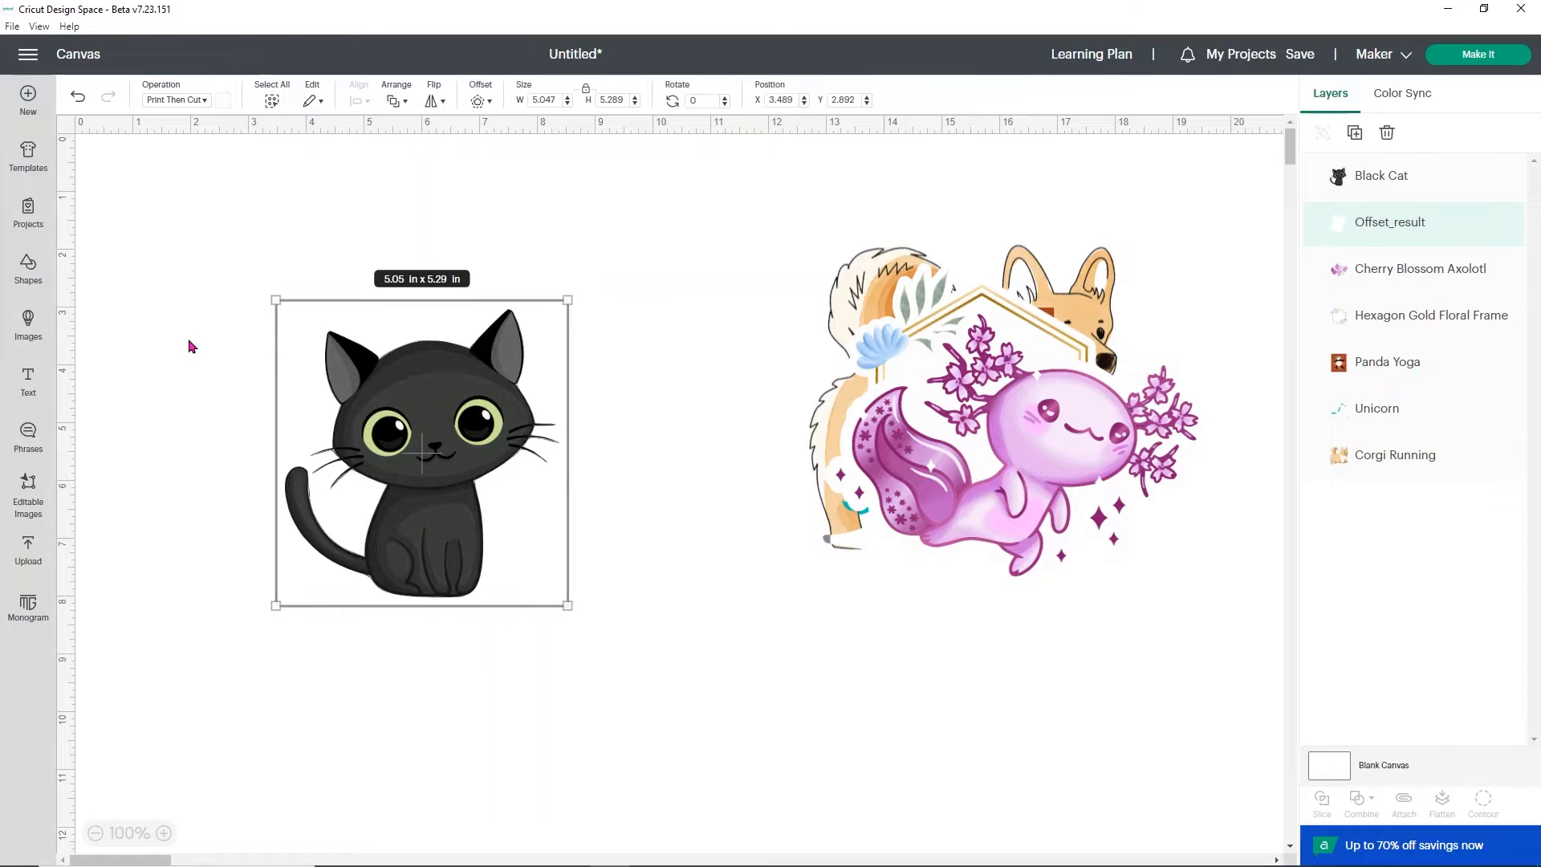
# Flatten the black cat together with its offset and move it onto the image pile, at about X 13.98, Y 2.1.
pyautogui.click(228, 294)
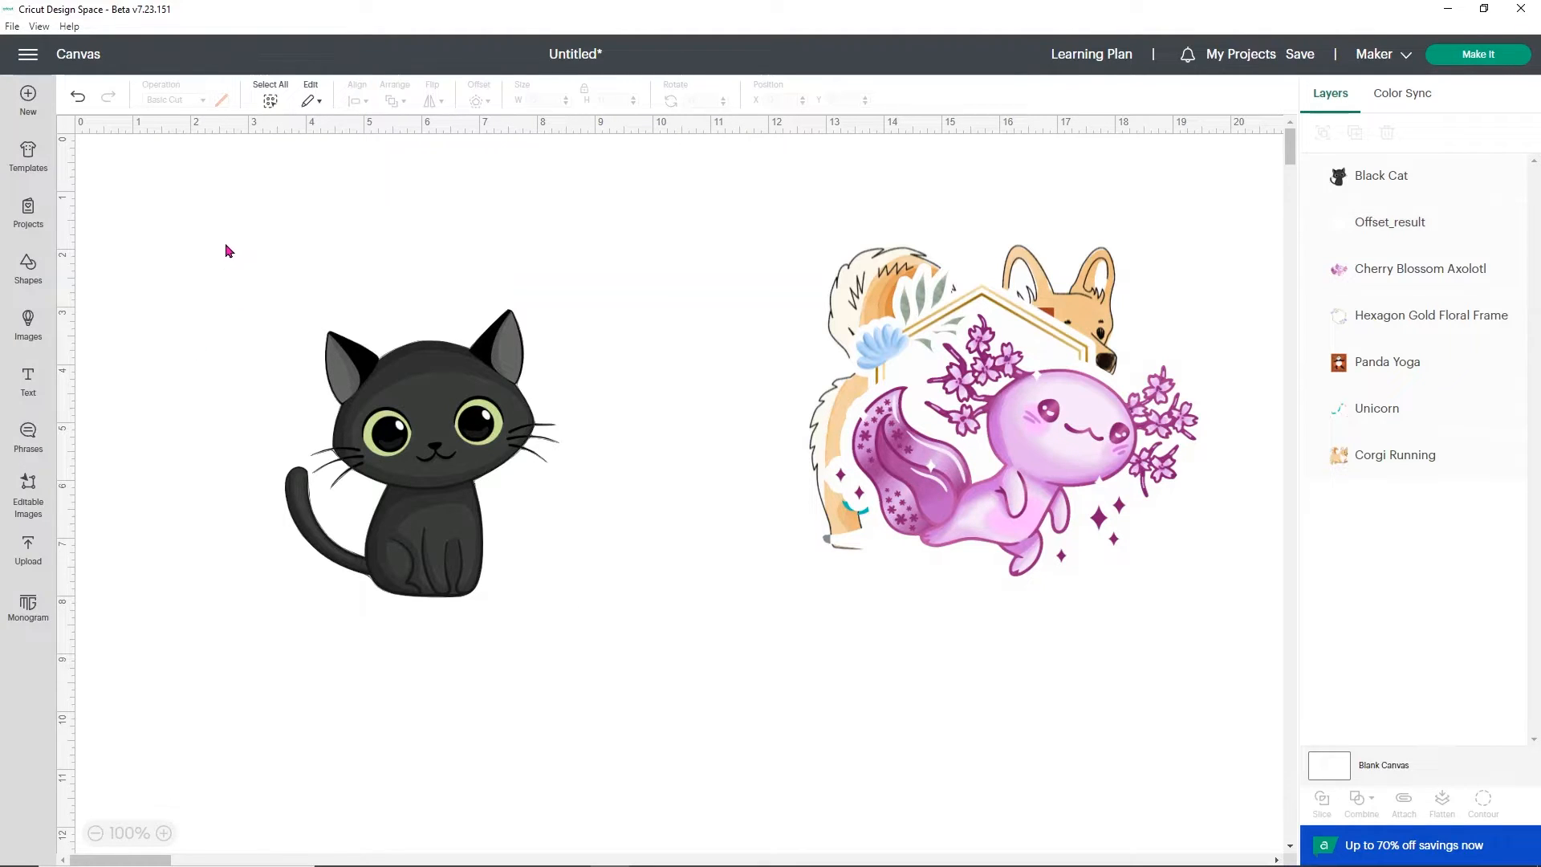
pyautogui.moveTo(224, 242); pyautogui.dragTo(552, 646)
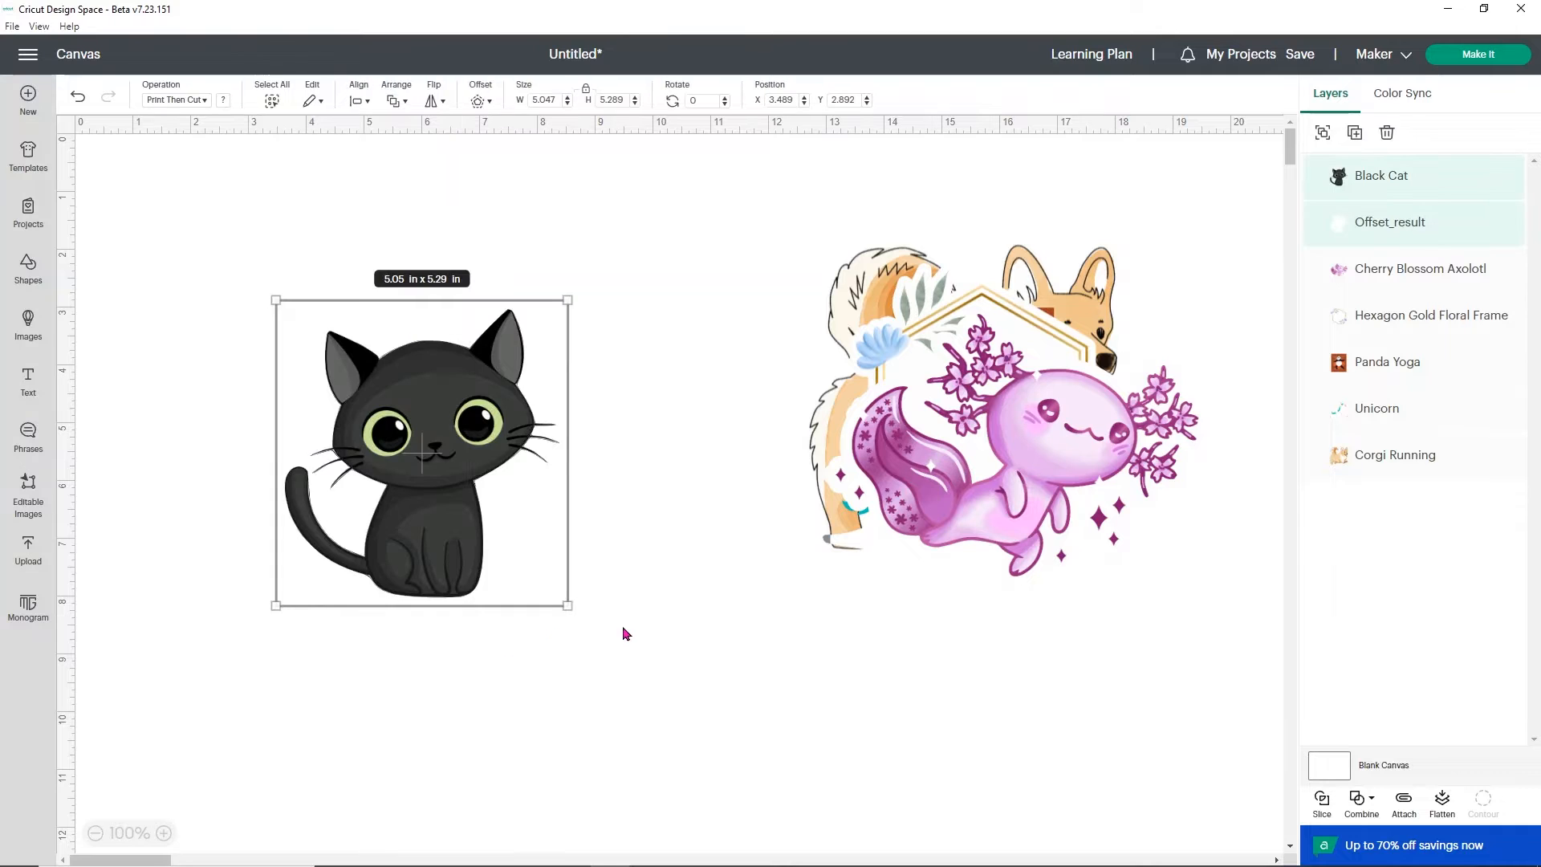
pyautogui.click(1444, 813)
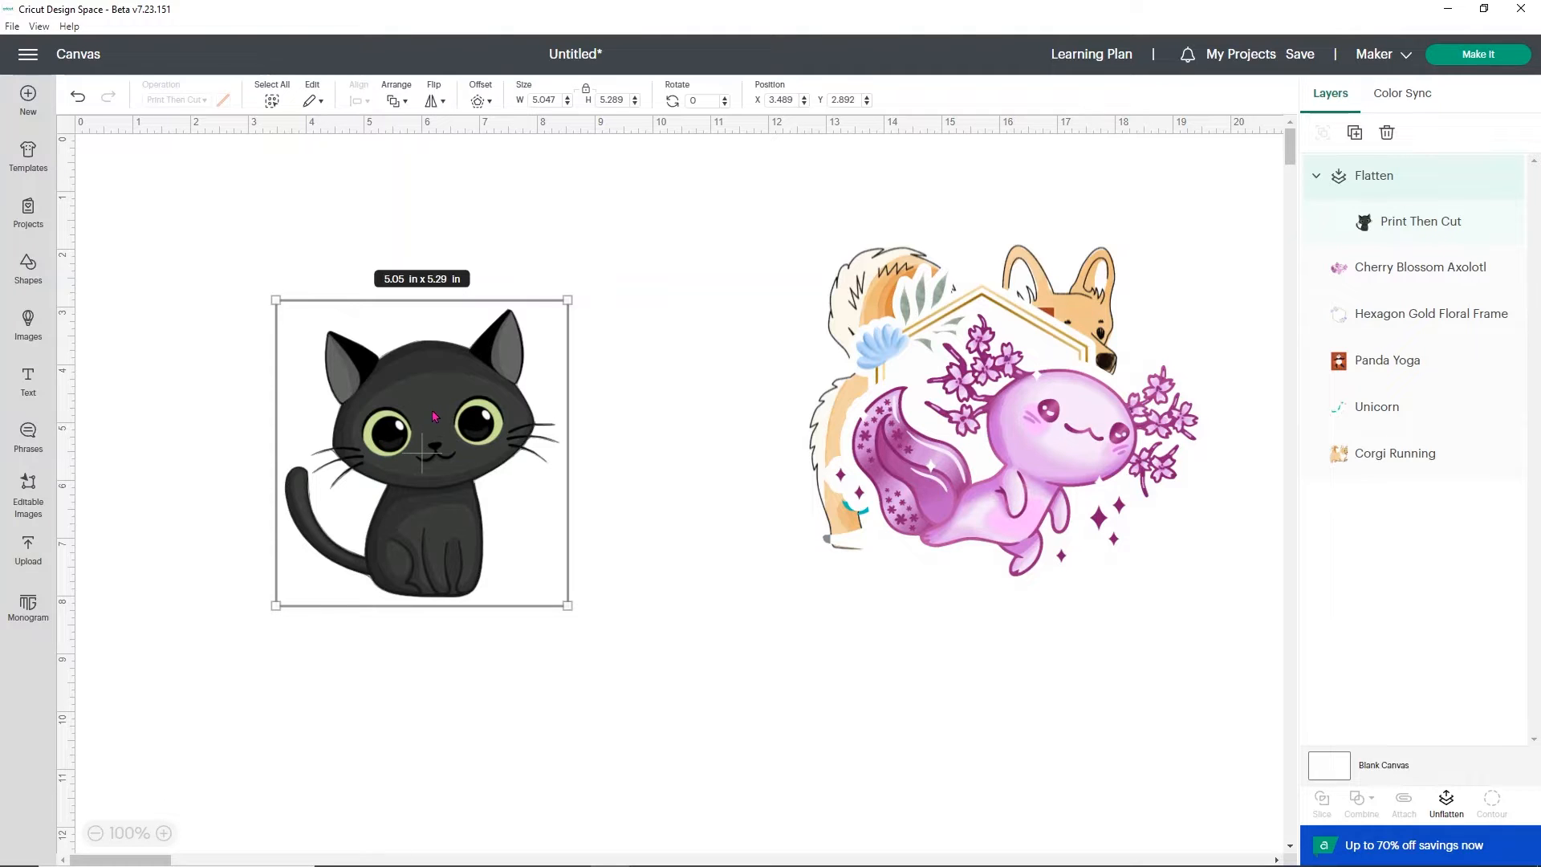
pyautogui.moveTo(431, 421); pyautogui.dragTo(1038, 378)
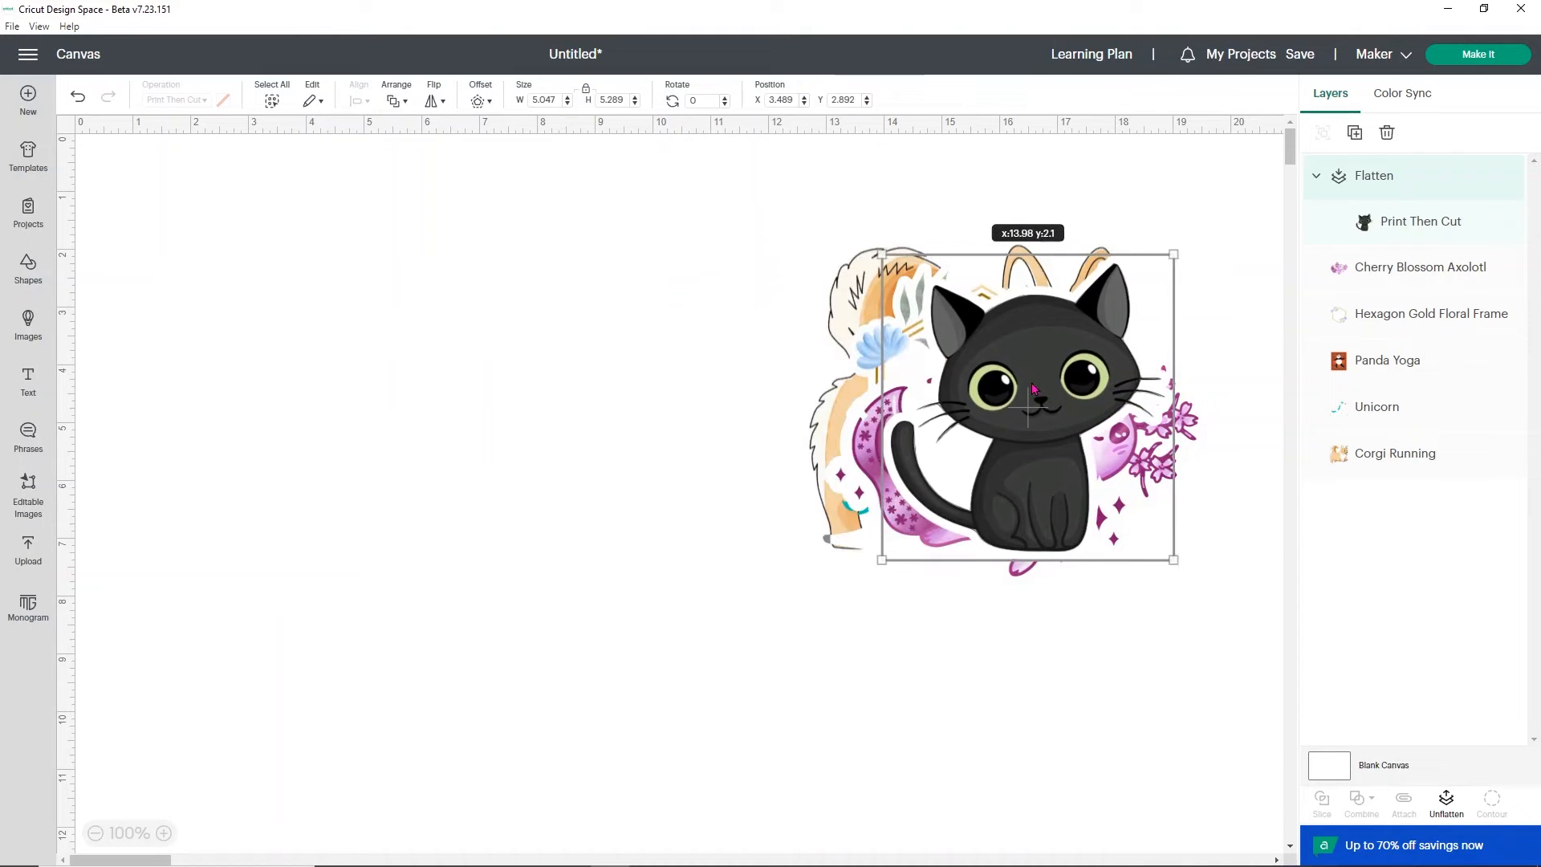
pyautogui.click(523, 374)
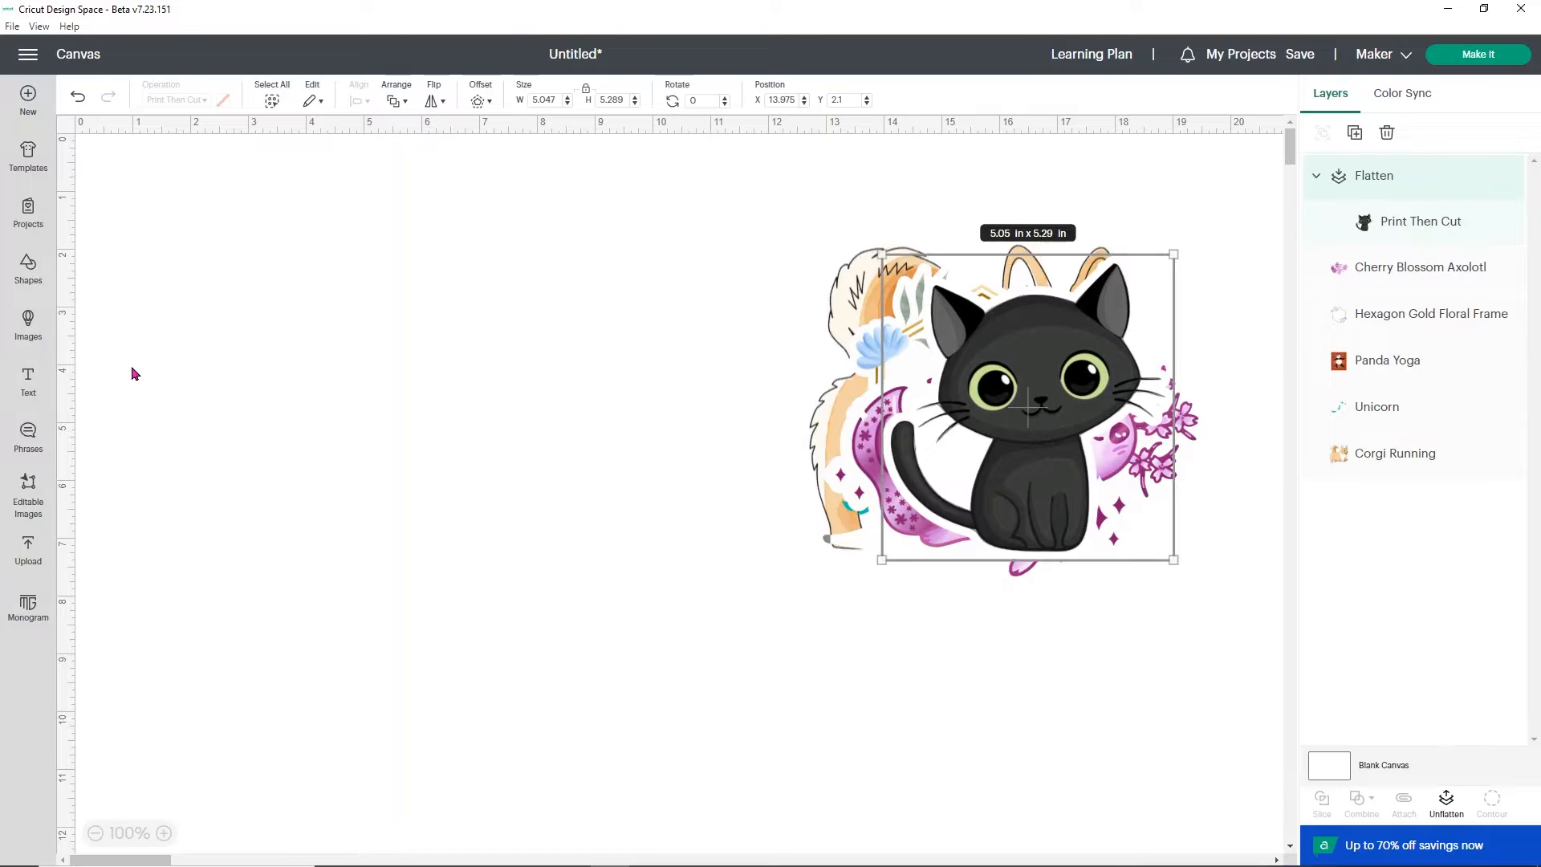
# Add a first name as text in the Barbie system font and enlarge it to about 9.13 × 3.9 in.
pyautogui.click(28, 389)
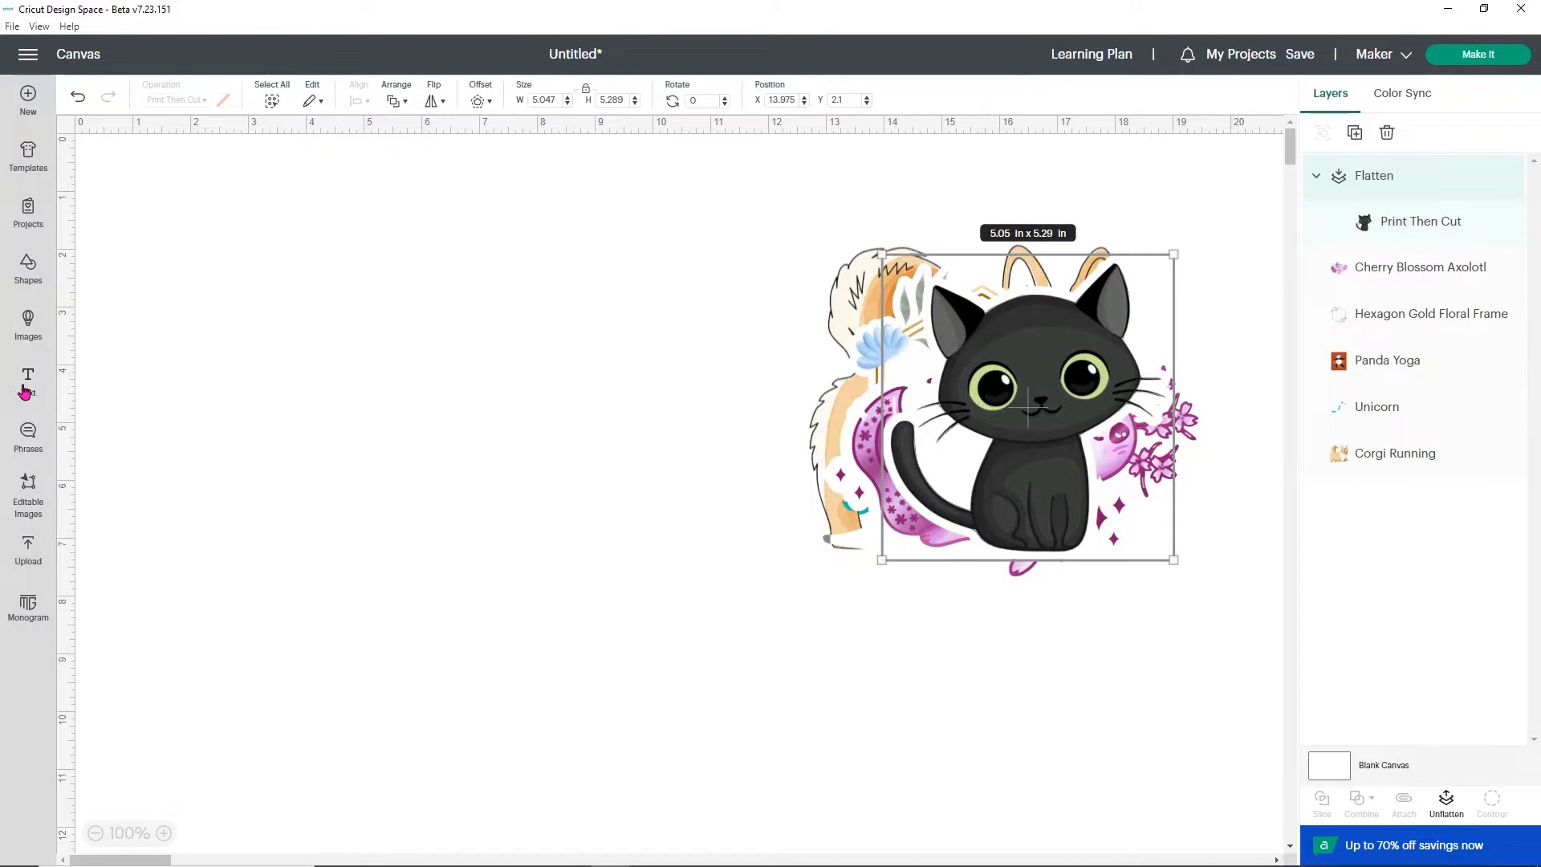
pyautogui.write('Corinne')
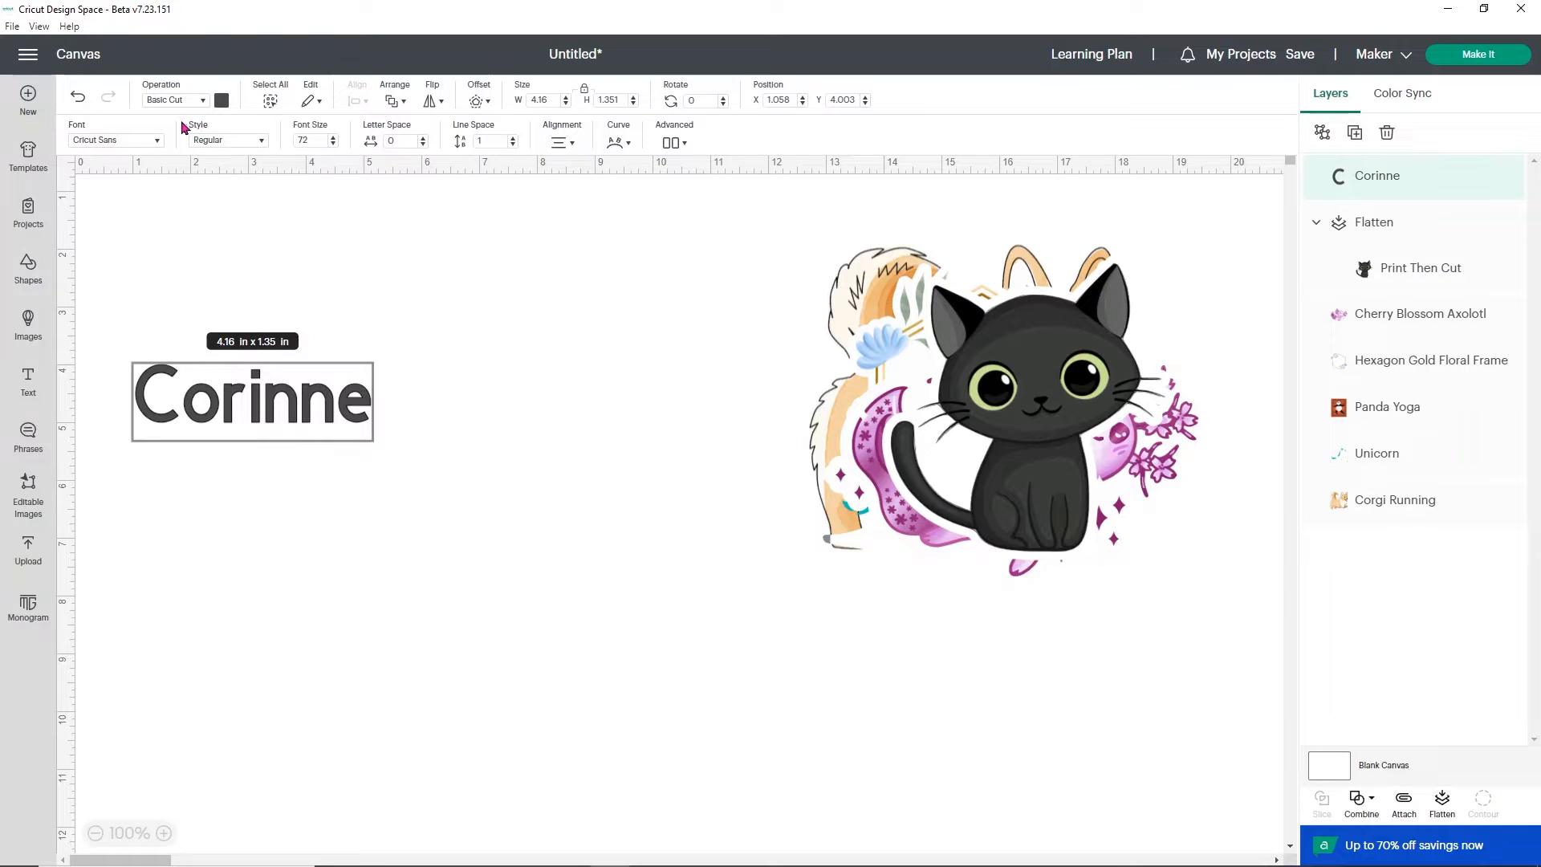
pyautogui.click(158, 142)
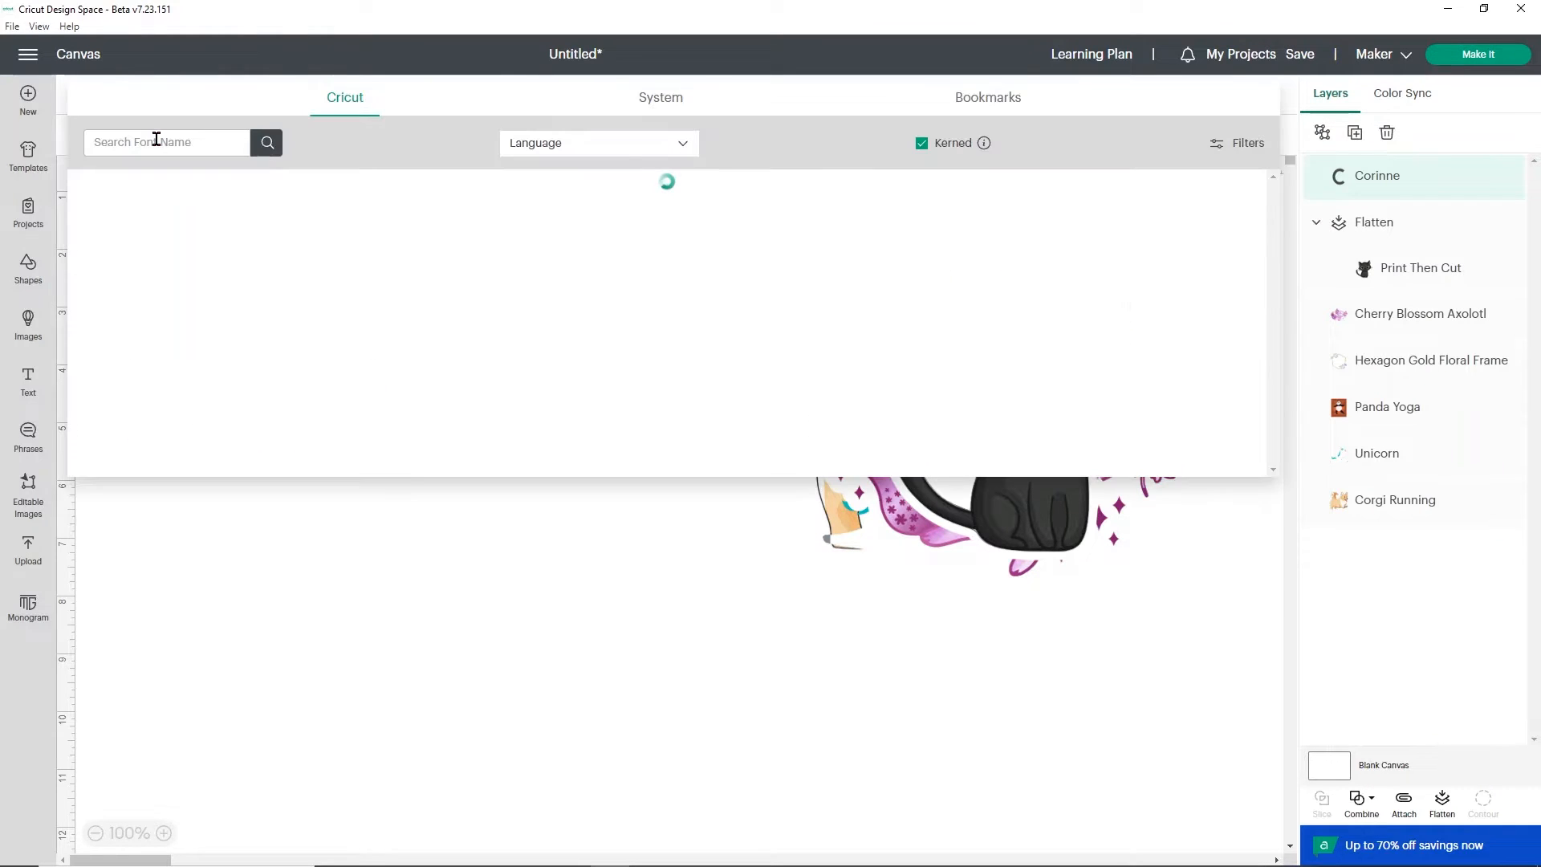
pyautogui.click(672, 100)
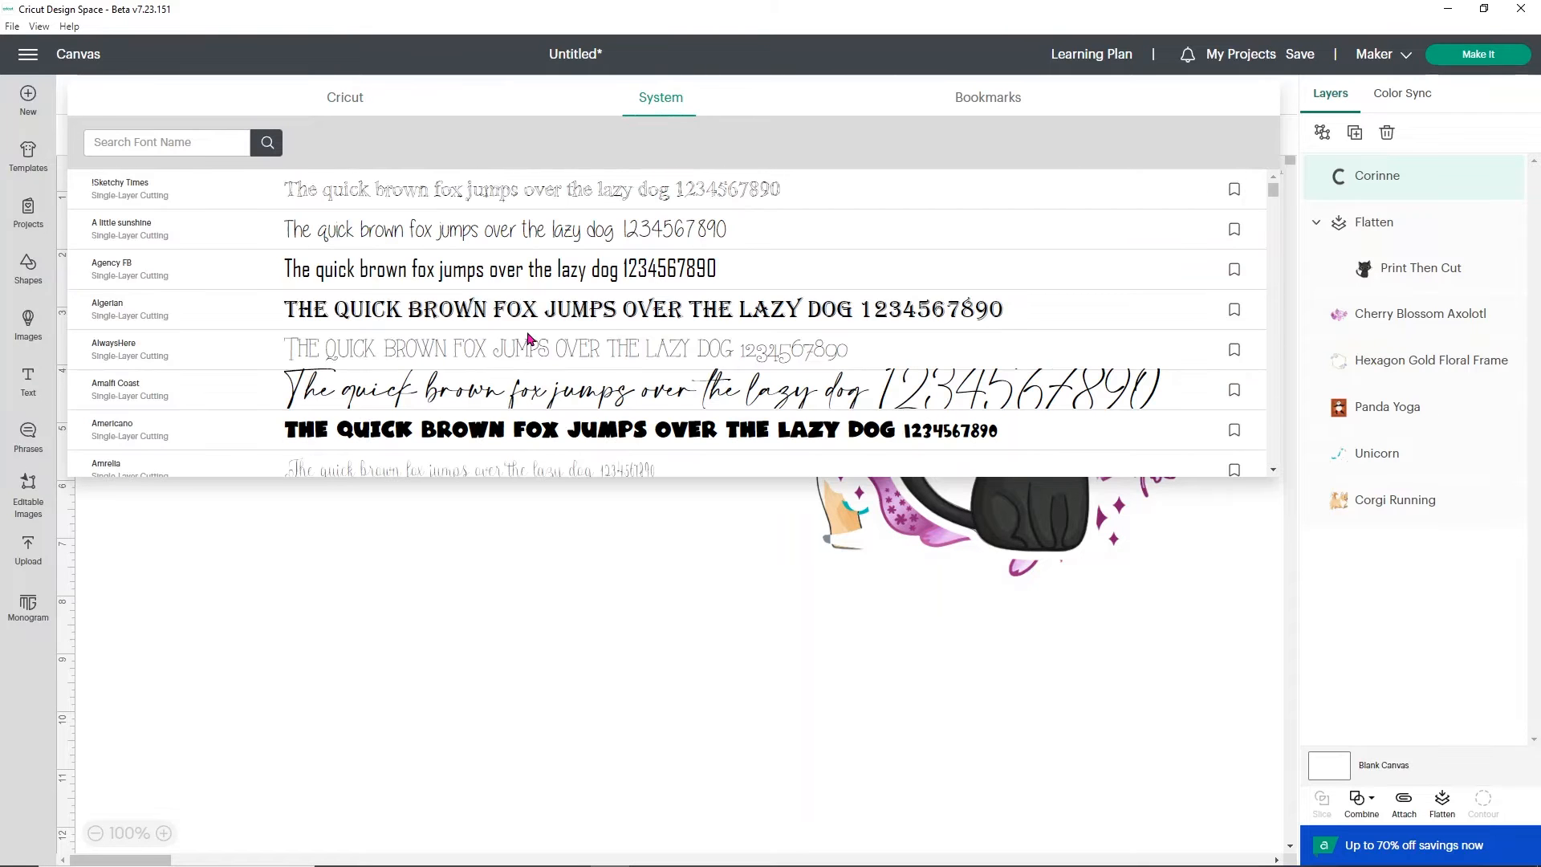
pyautogui.scroll(-5, 529, 338)
pyautogui.scroll(-5, 529, 338)
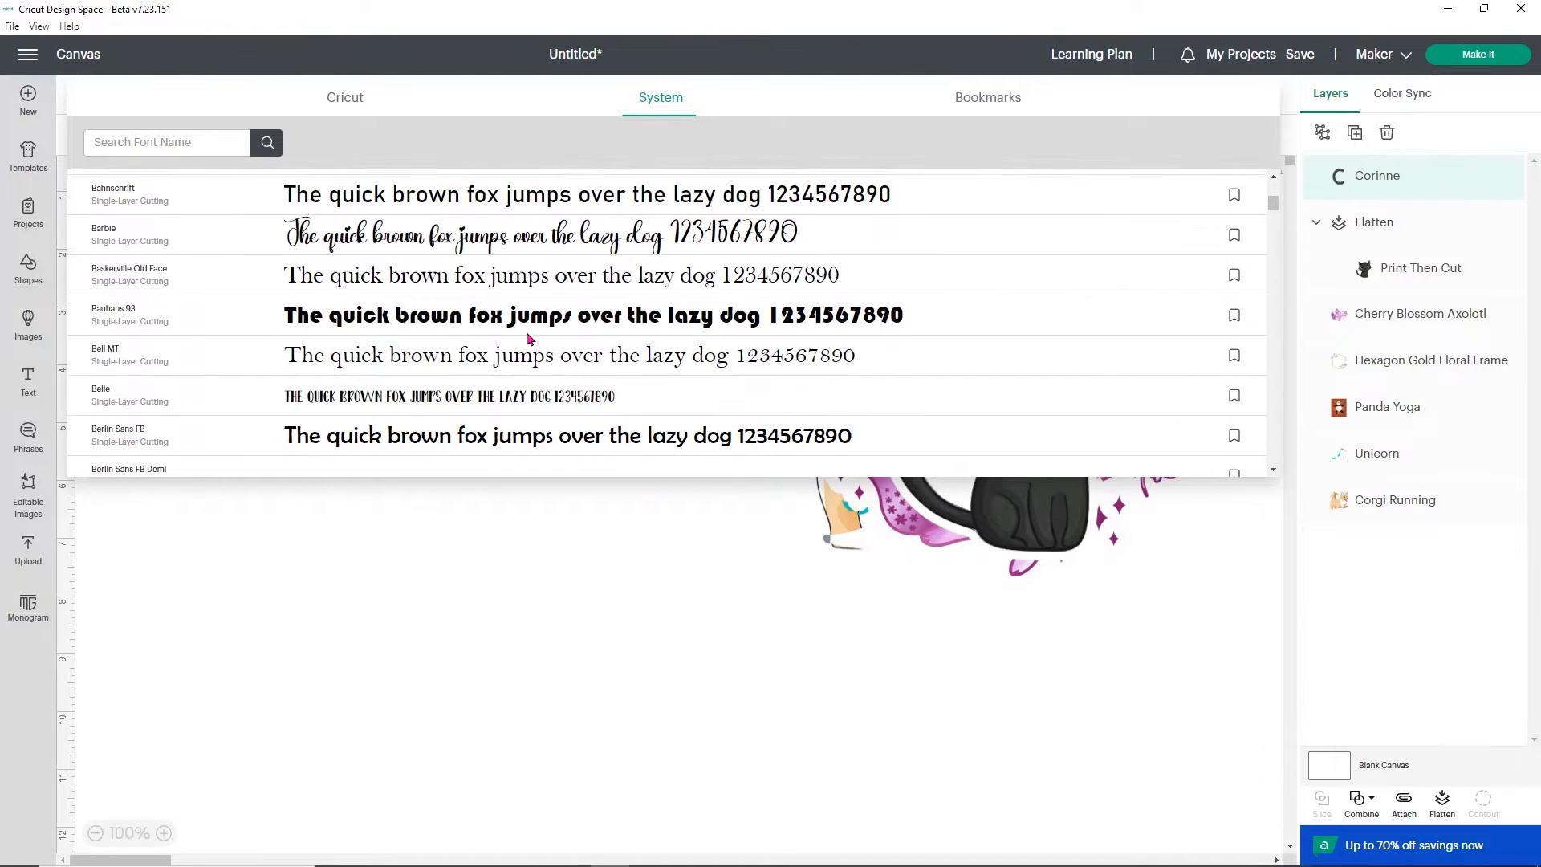
pyautogui.click(473, 245)
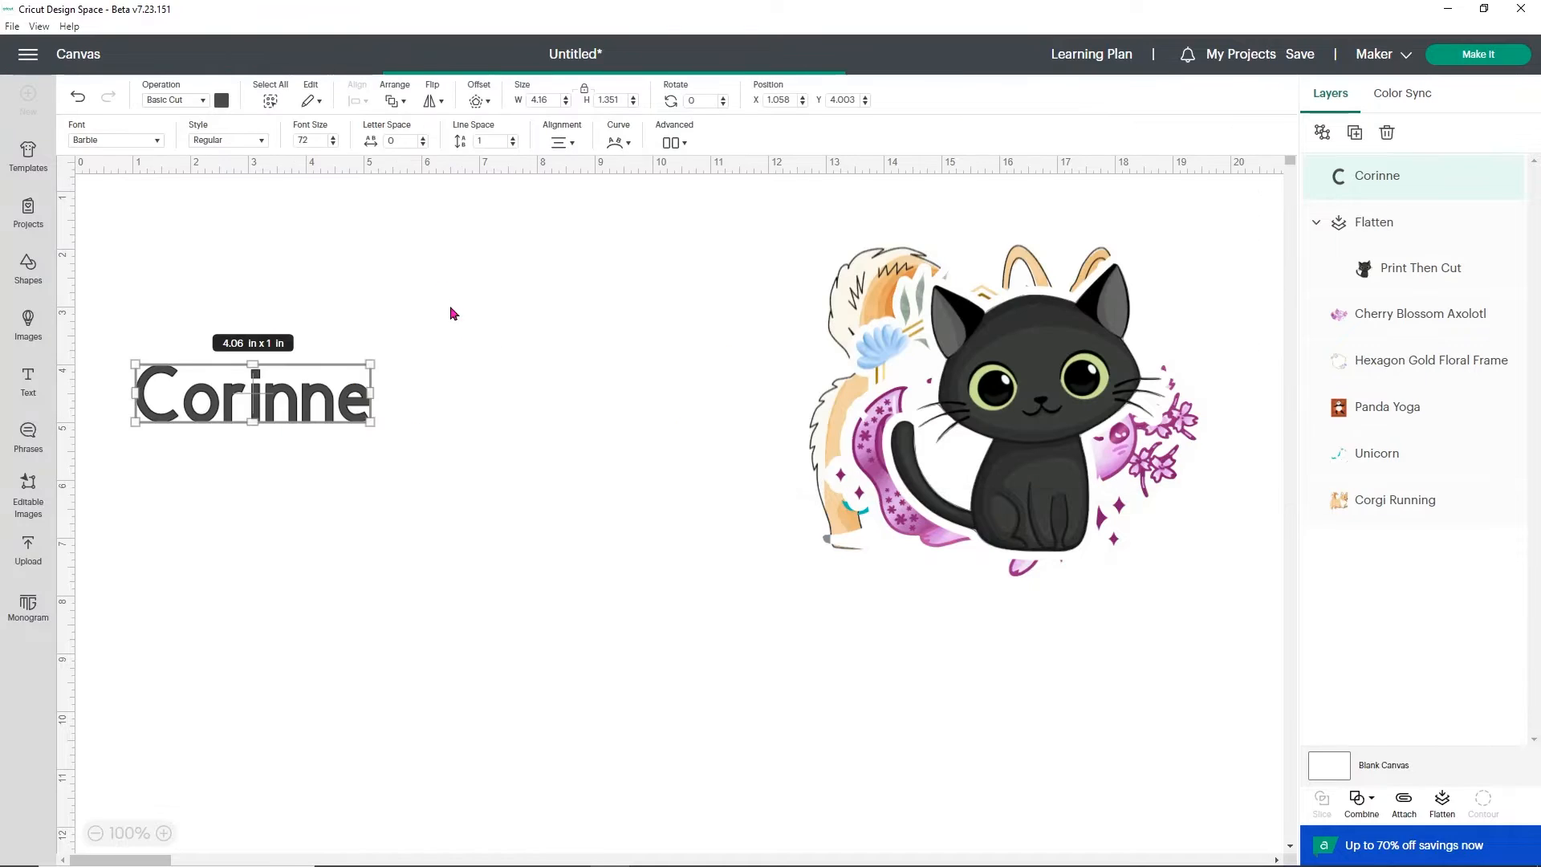
pyautogui.moveTo(336, 434); pyautogui.dragTo(657, 570)
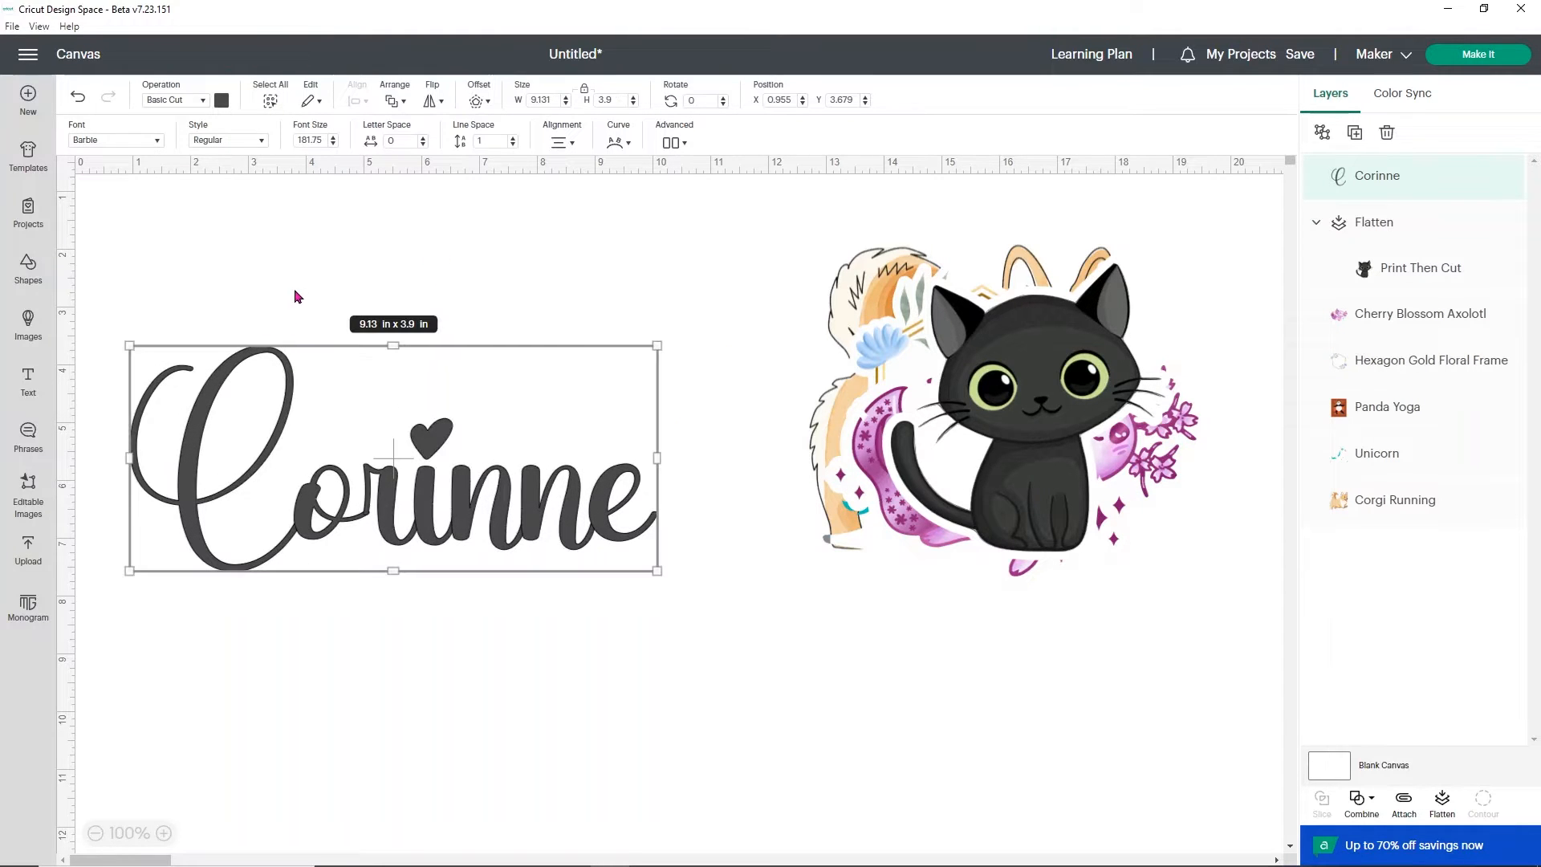
# Color the name text salmon pink and change its operation to Print Then Cut.
pyautogui.click(222, 100)
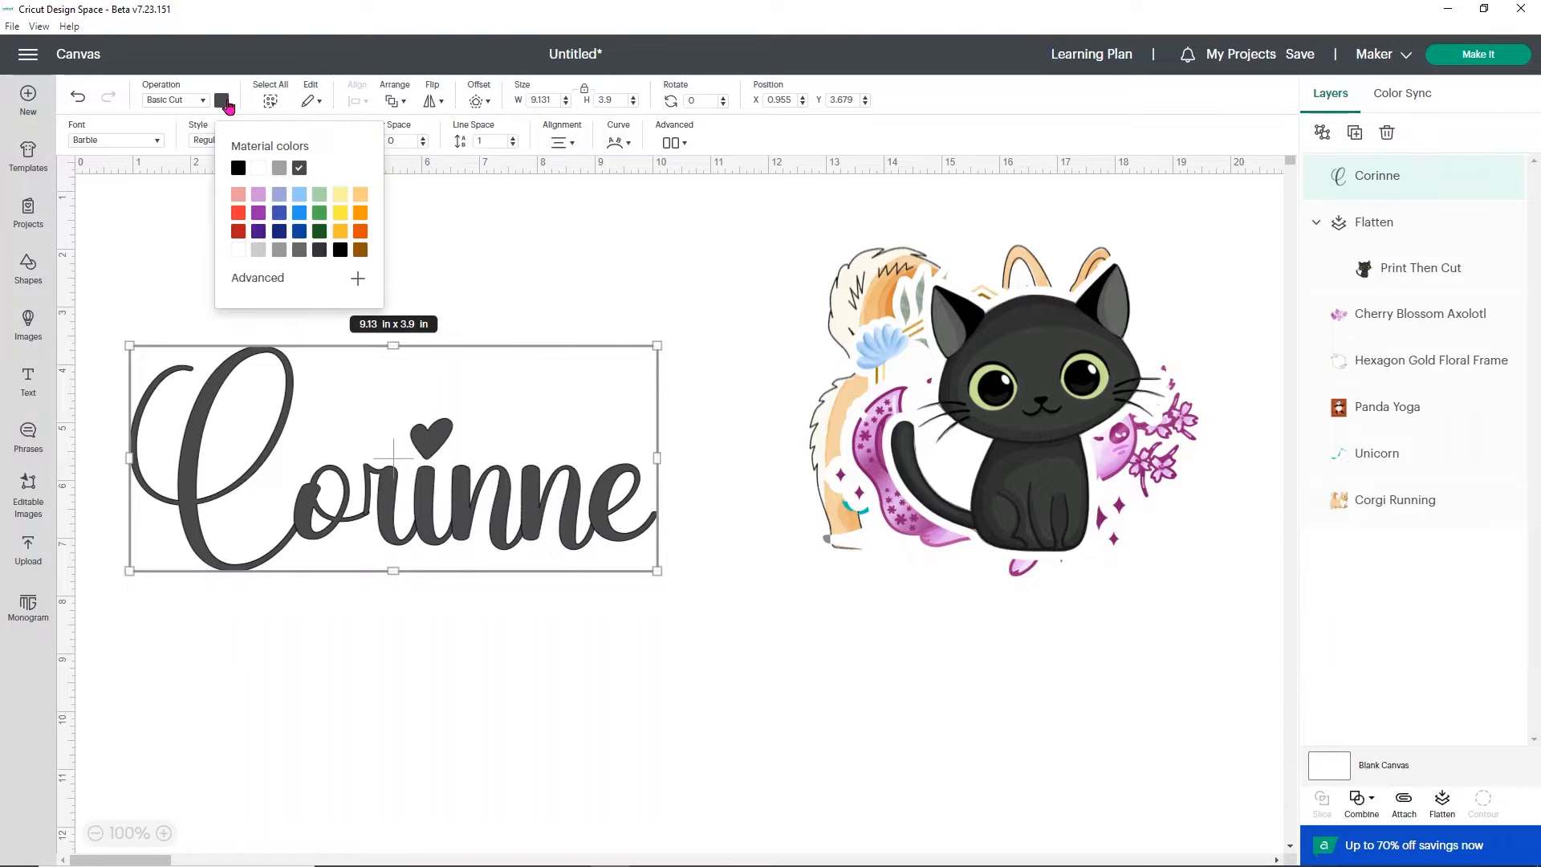
pyautogui.click(239, 195)
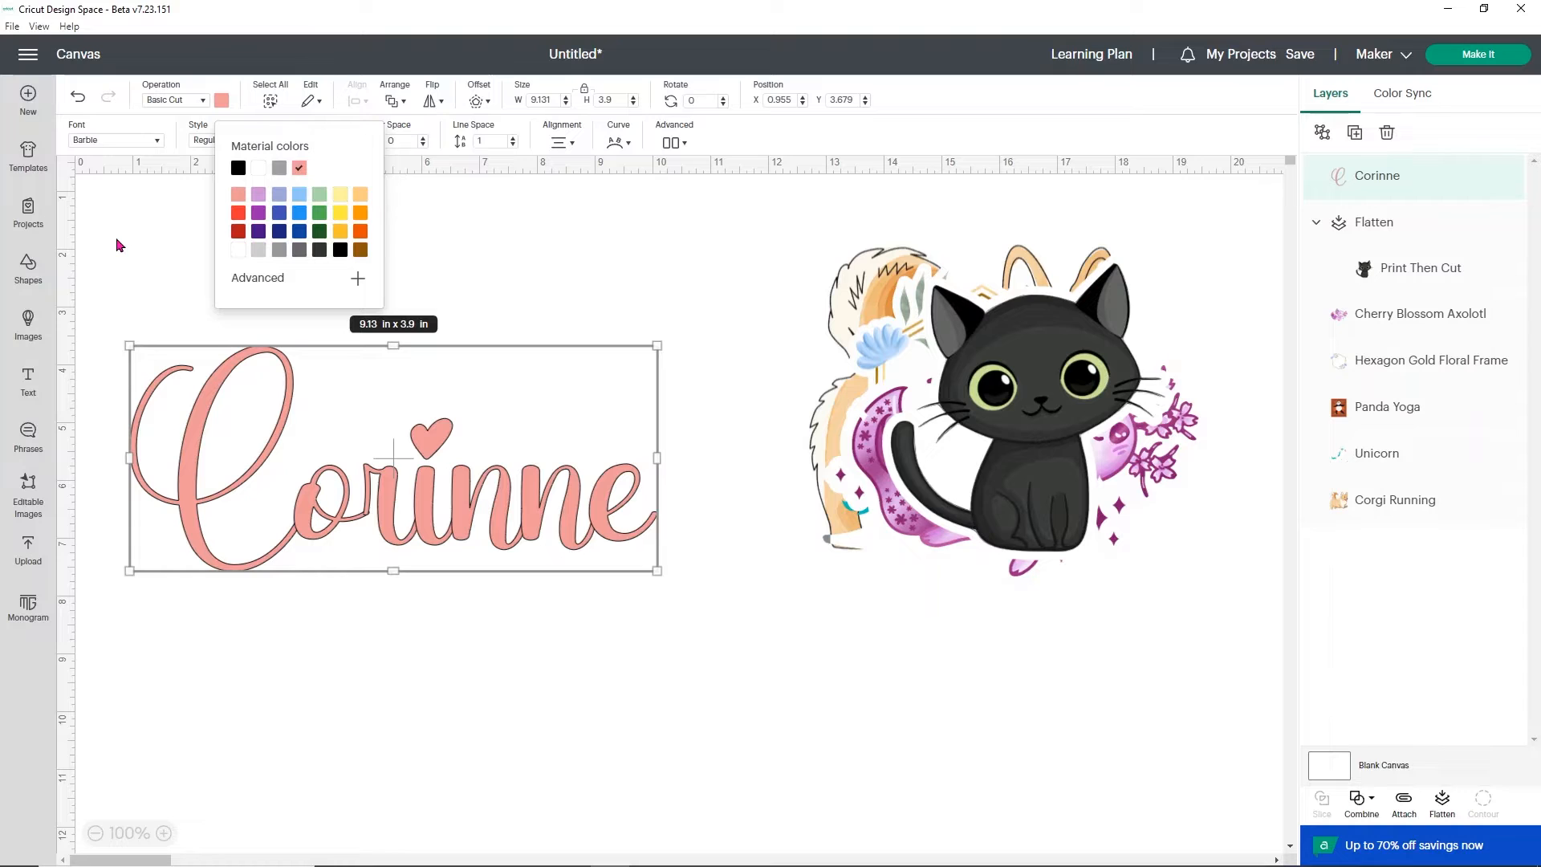
pyautogui.click(175, 105)
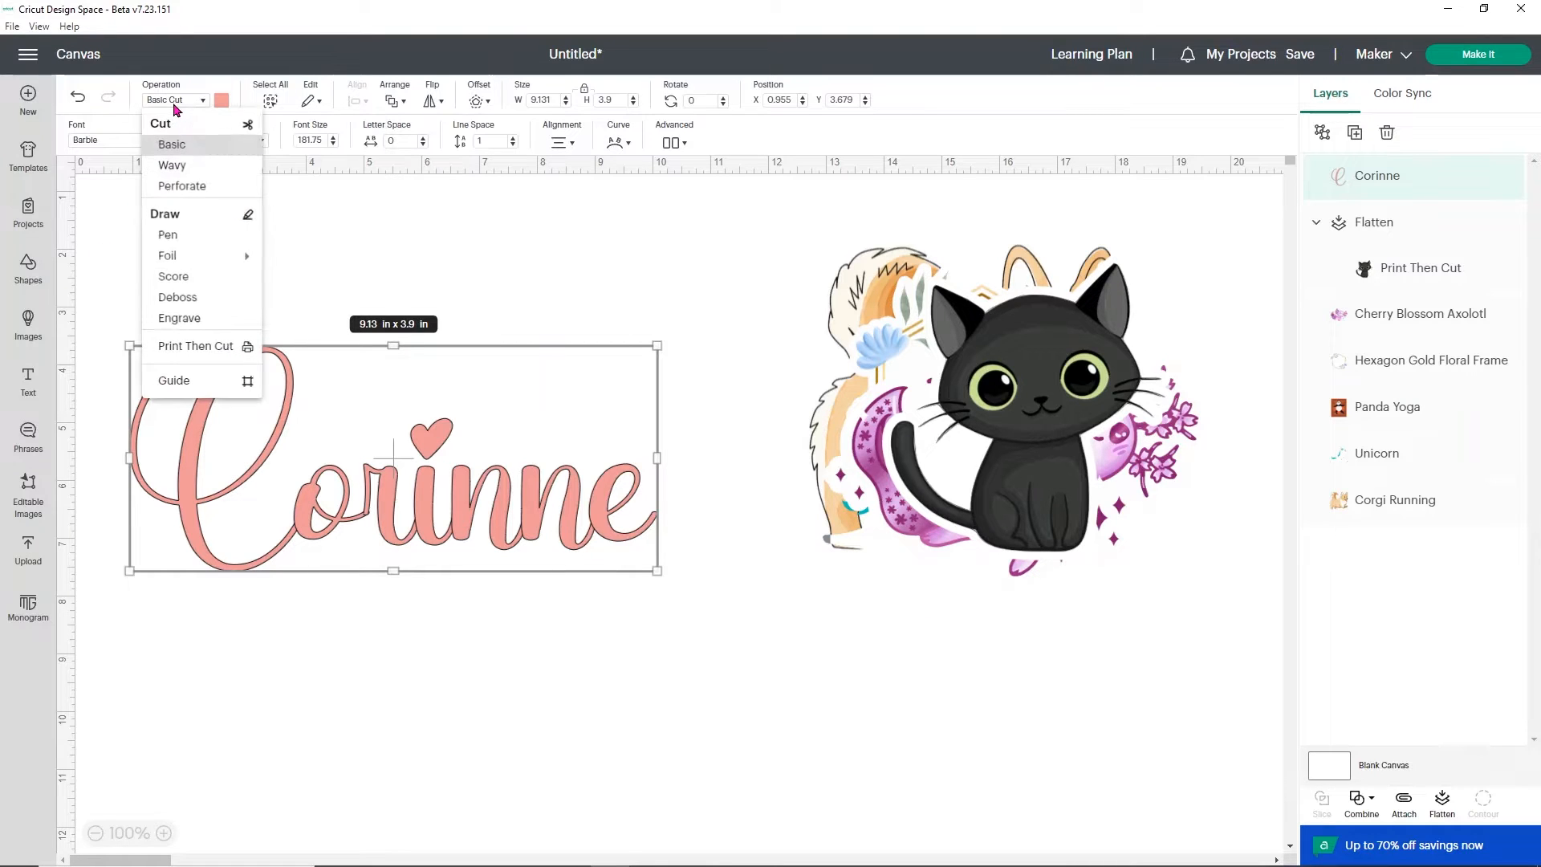
pyautogui.click(204, 348)
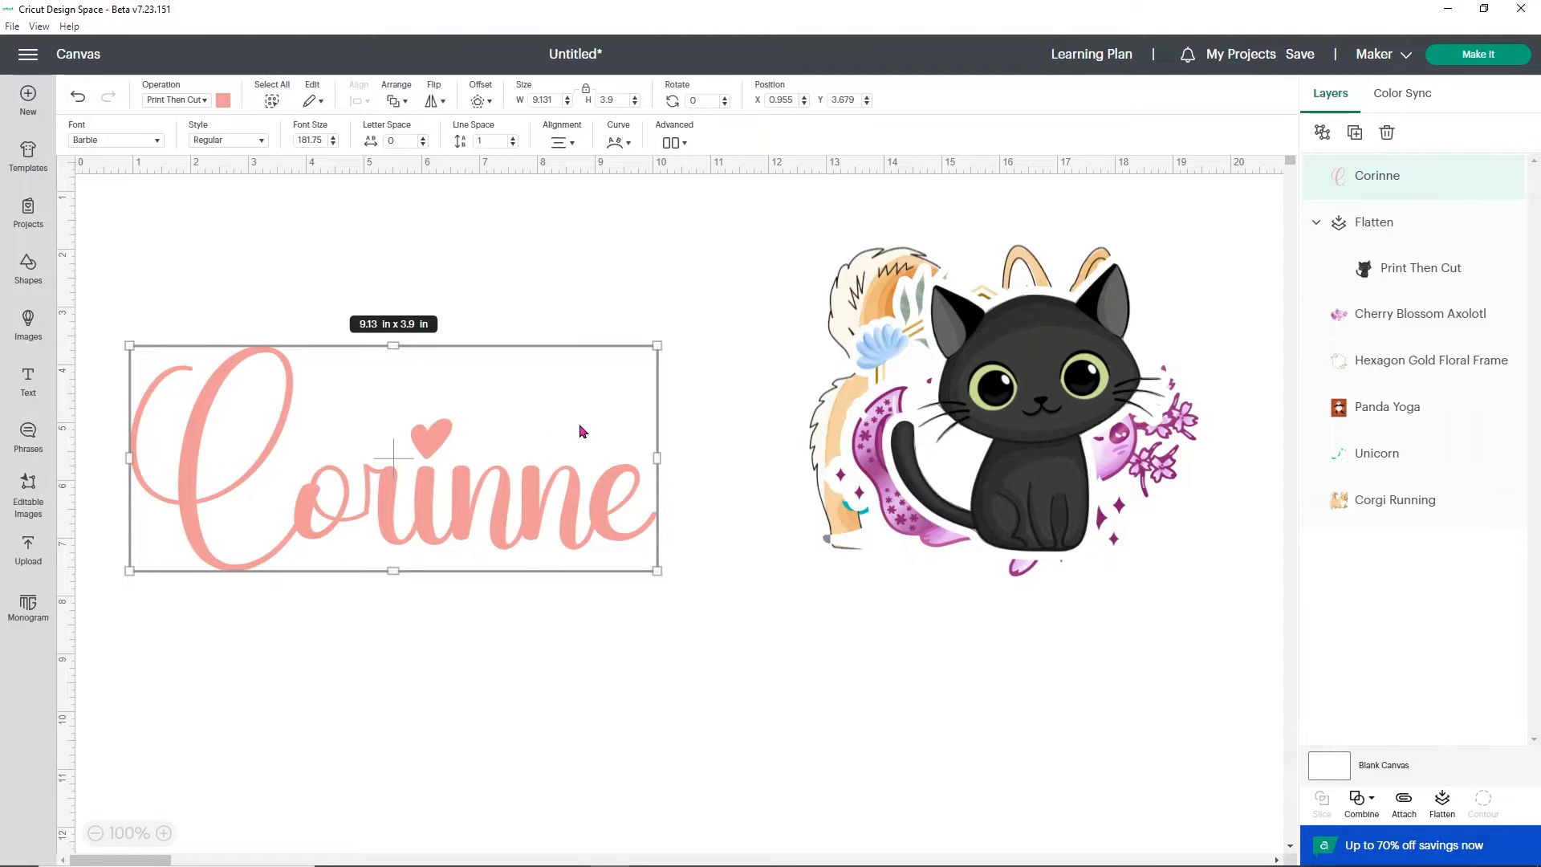
# Add a welded 0.18 in offset with rounded corners around the name text.
pyautogui.click(478, 102)
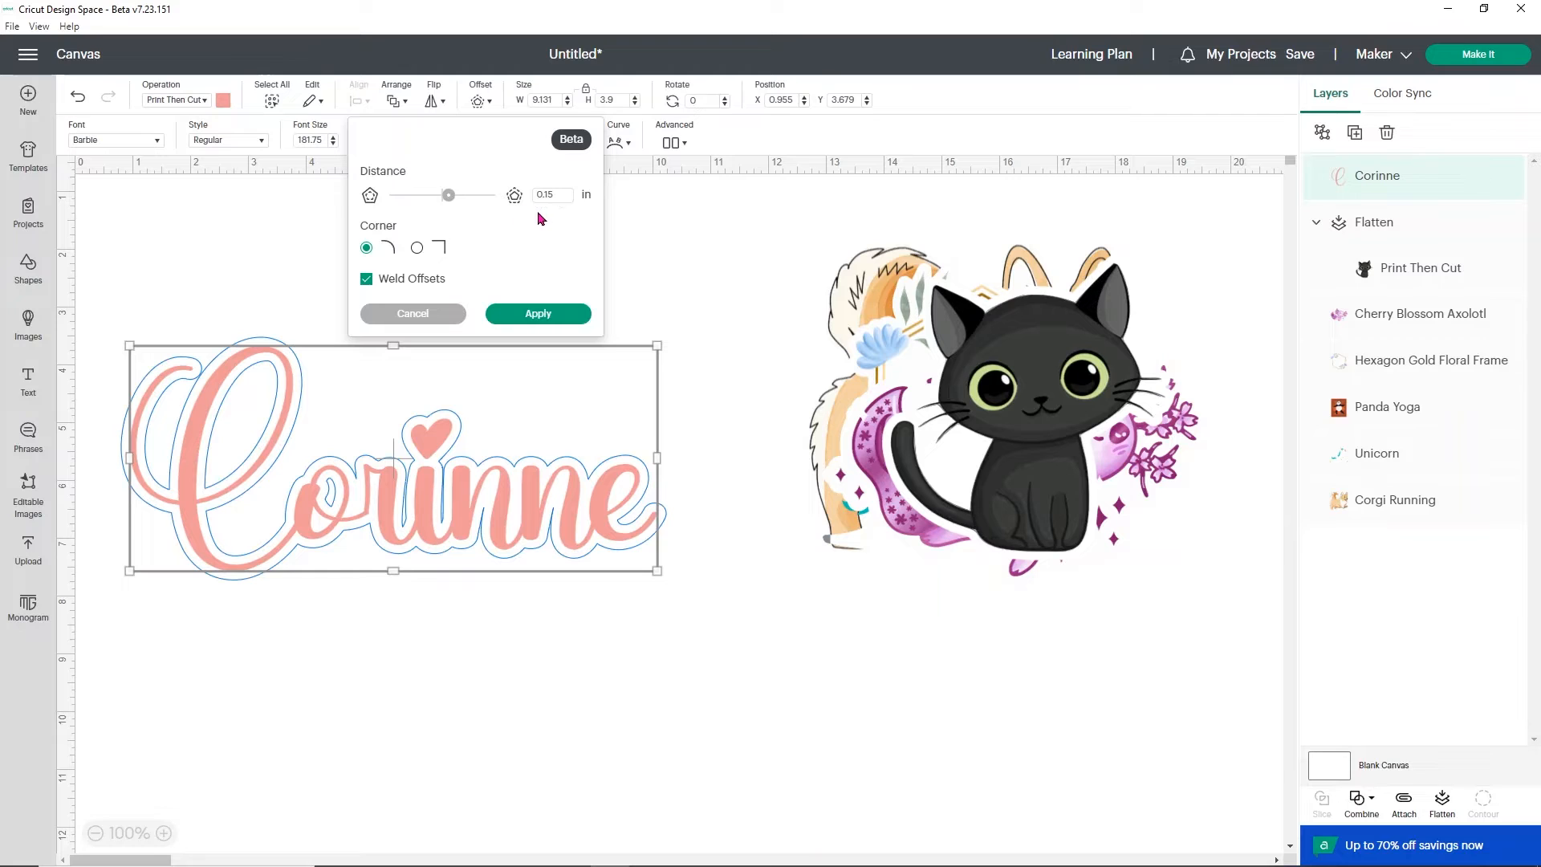
pyautogui.click(552, 195)
pyautogui.write('8')
pyautogui.press('Return')
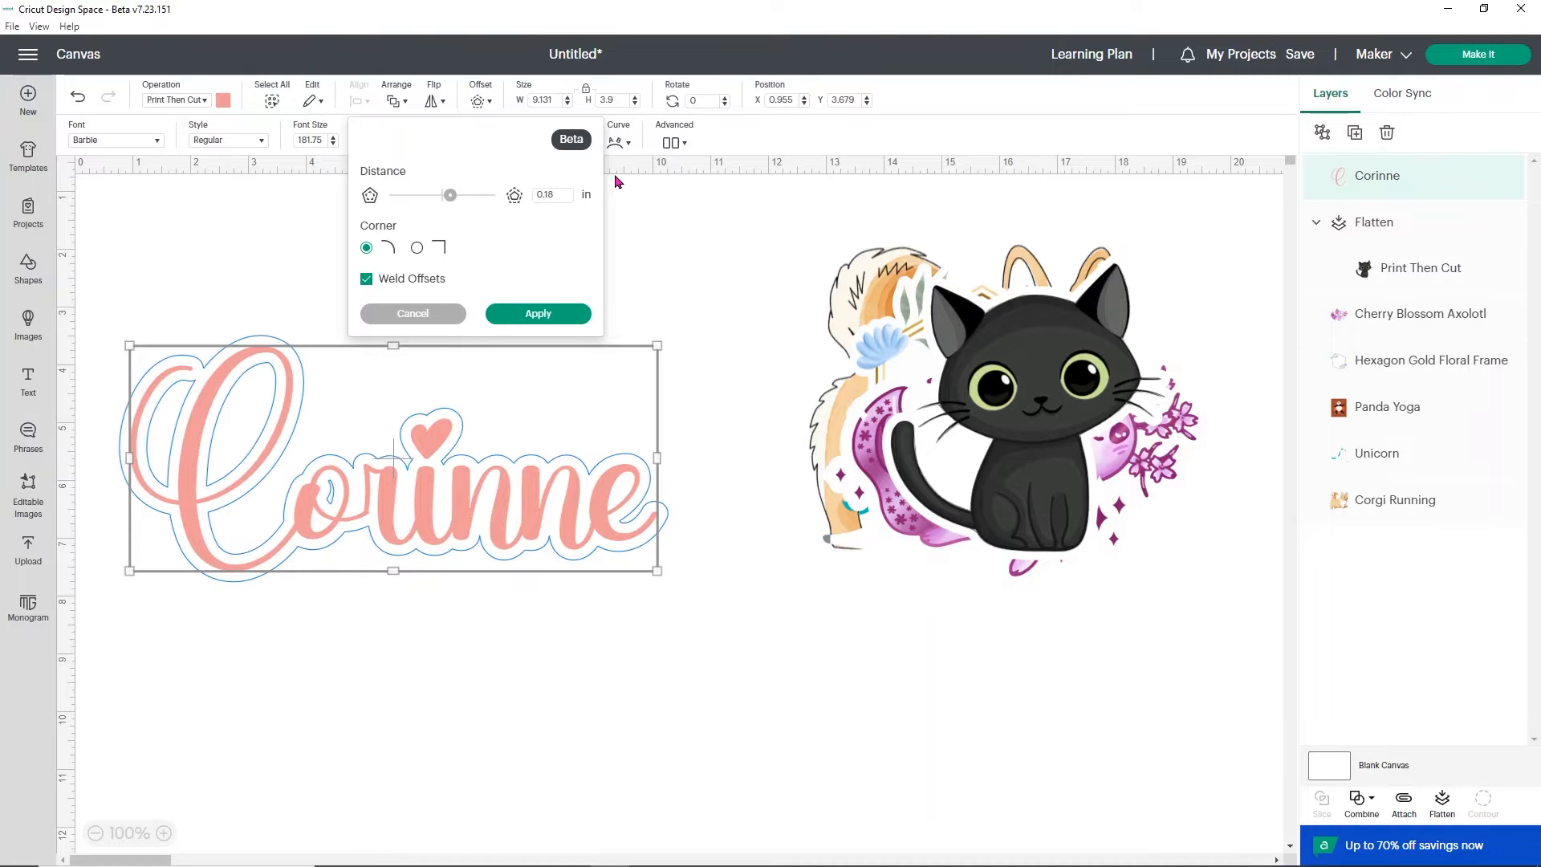
pyautogui.click(562, 314)
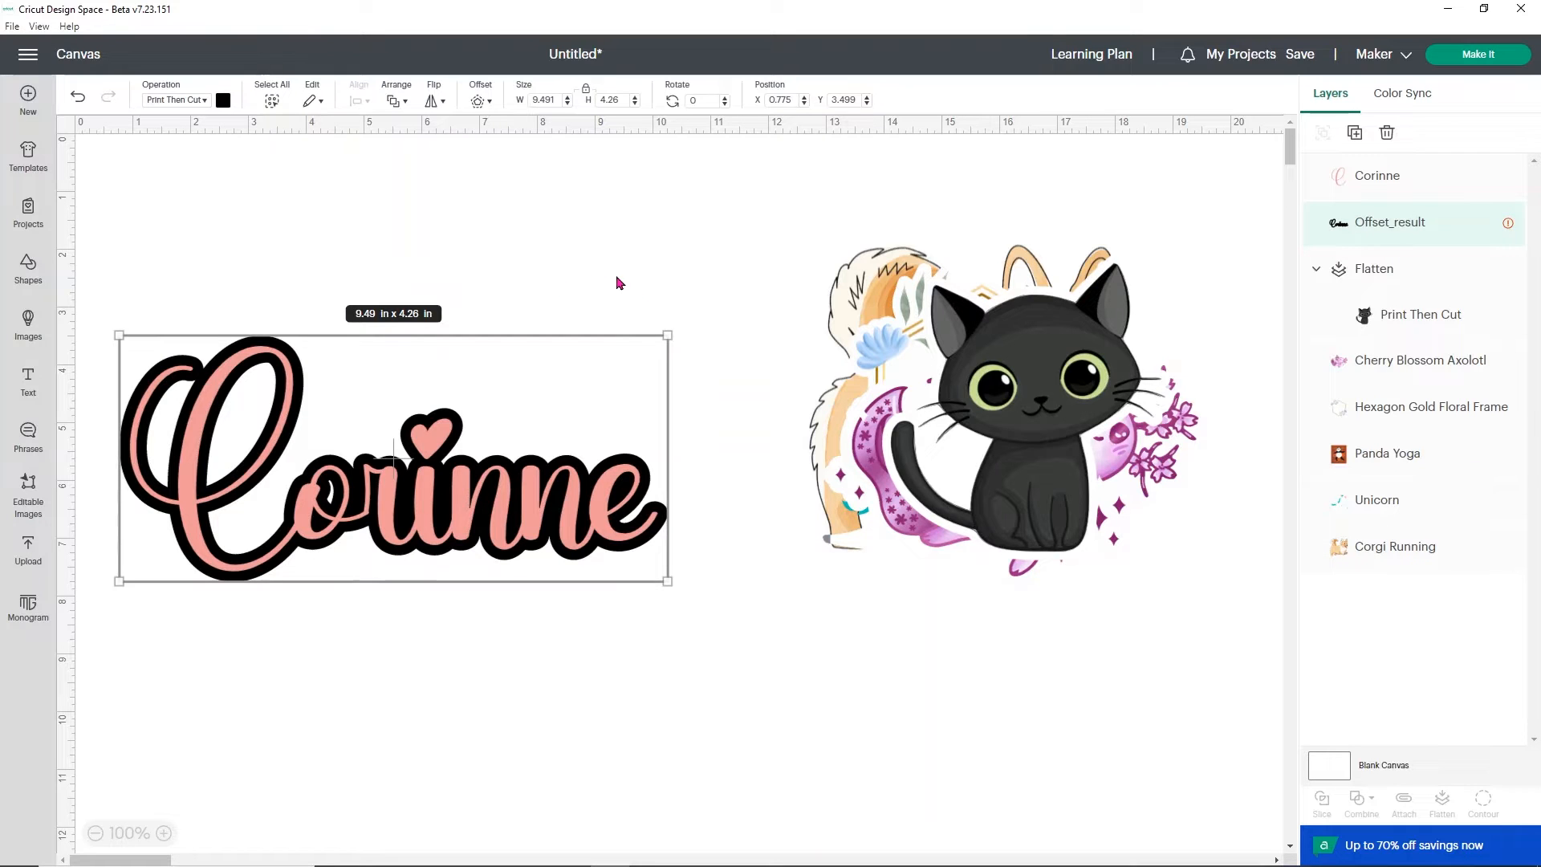
# Change the name's offset layer to Basic Cut and hide all of its inner contours.
pyautogui.click(196, 100)
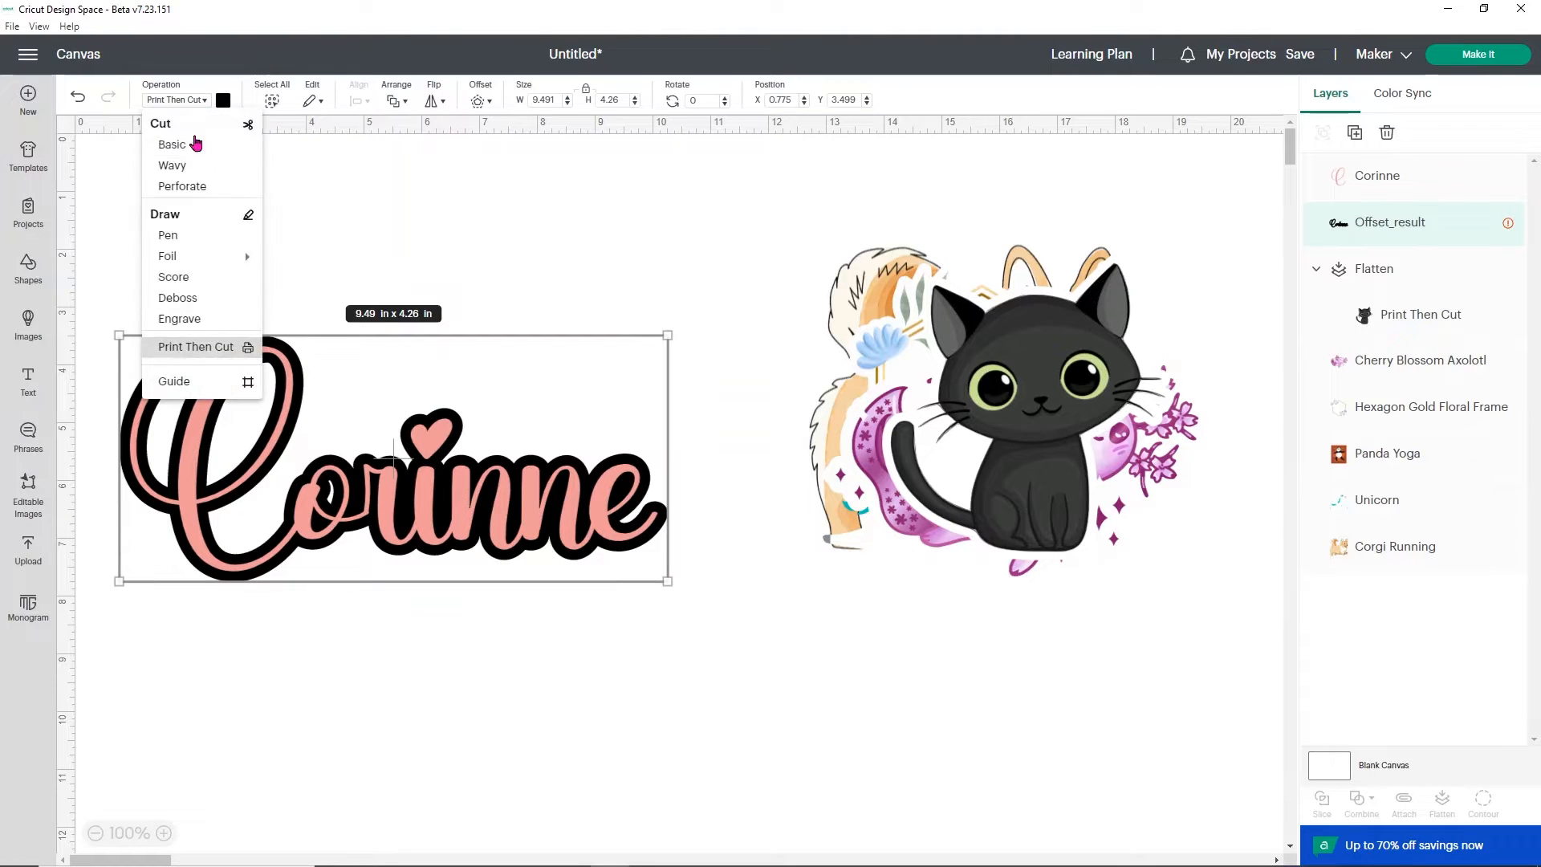
pyautogui.click(195, 145)
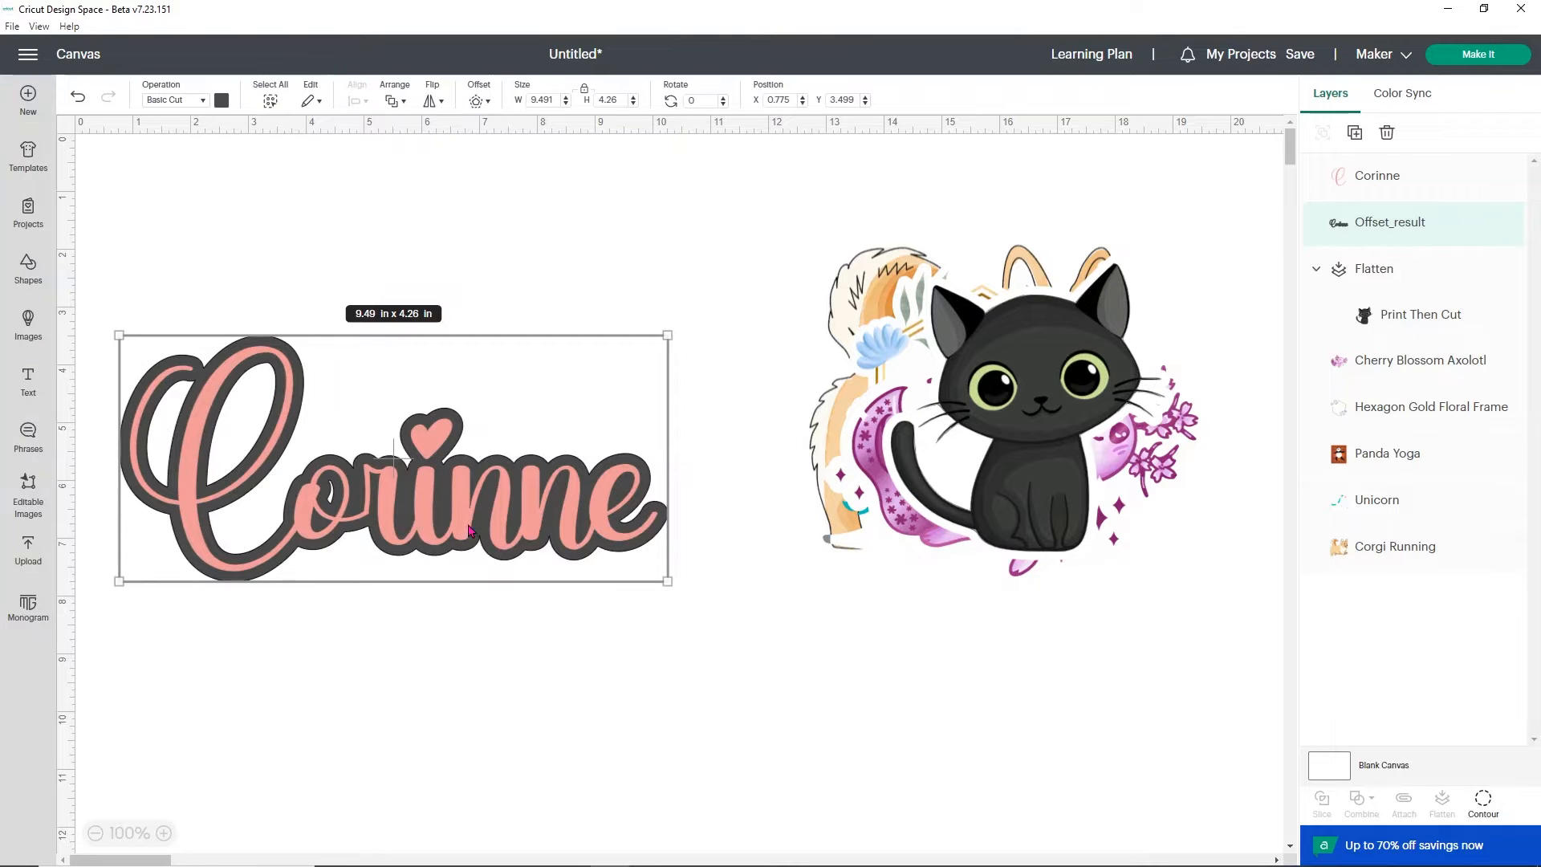
pyautogui.click(1483, 801)
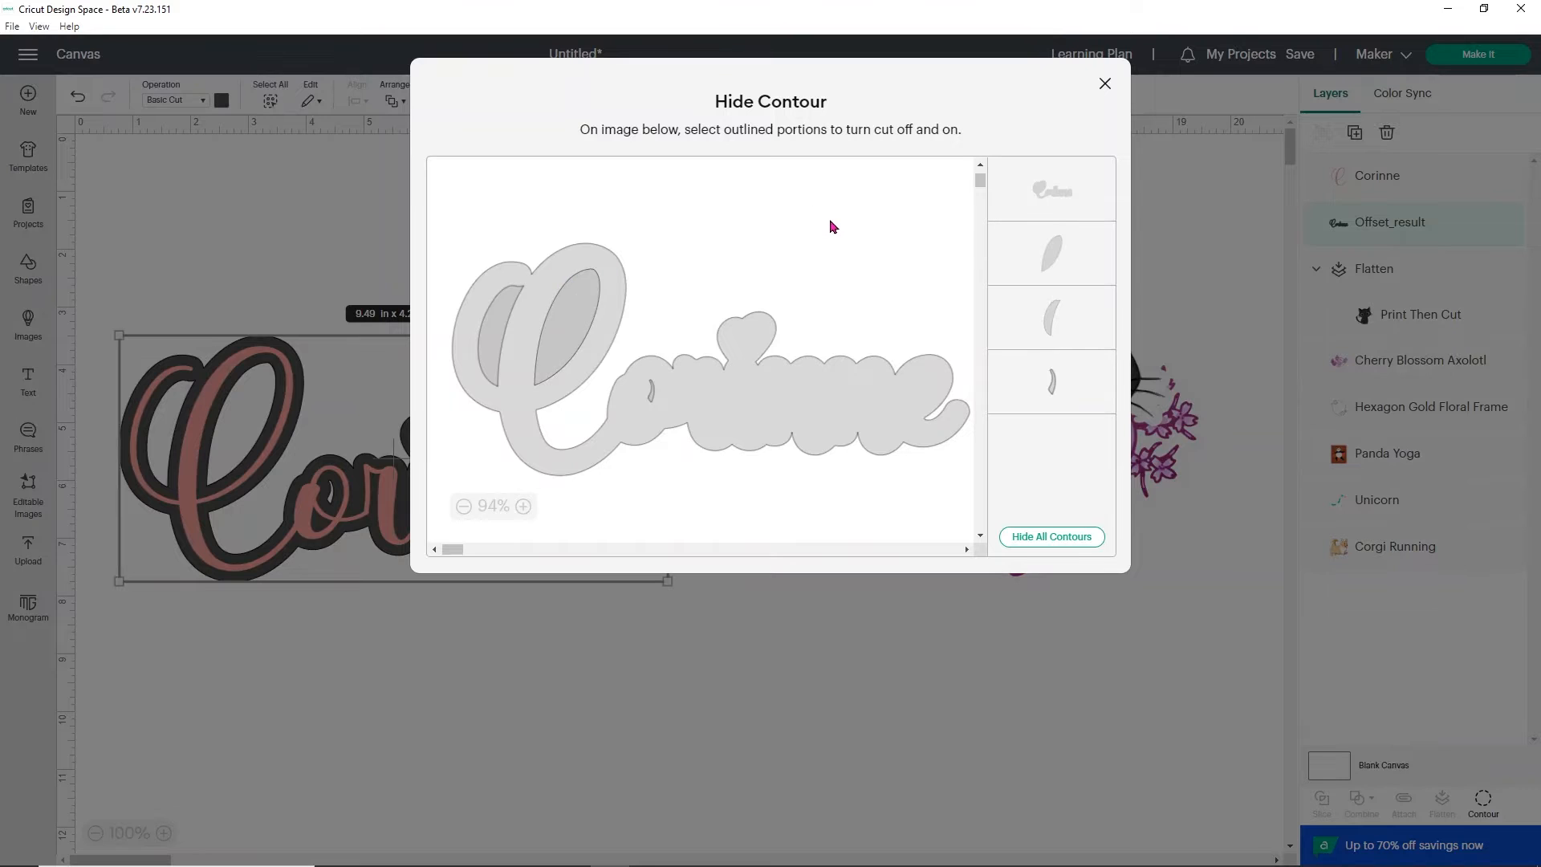
pyautogui.click(1069, 540)
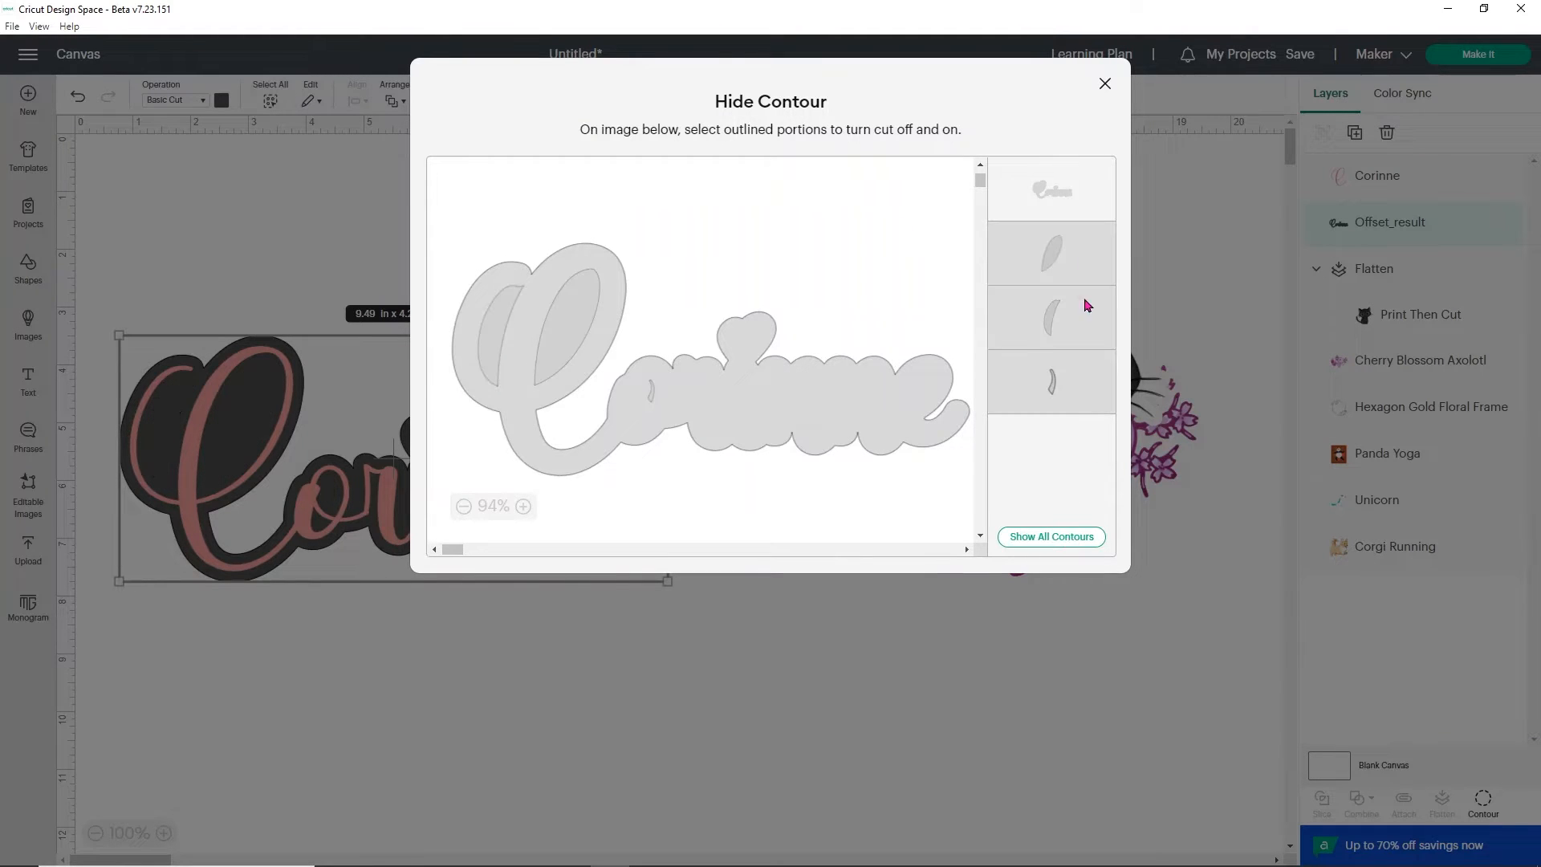
pyautogui.click(1104, 84)
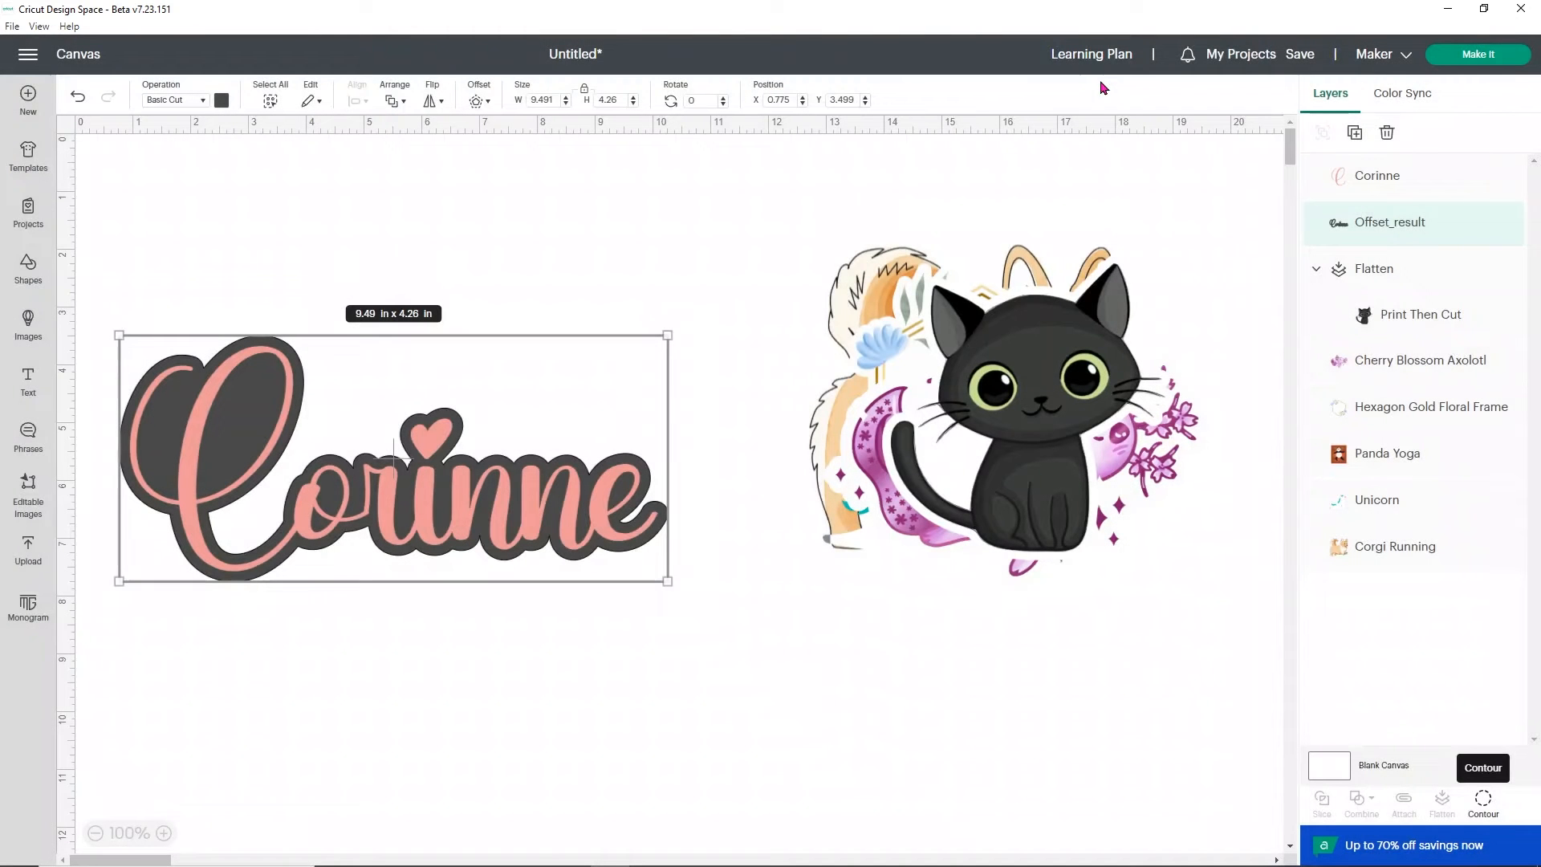
# Try light blue and green on the name's offset layer and settle on light purple.
pyautogui.click(222, 100)
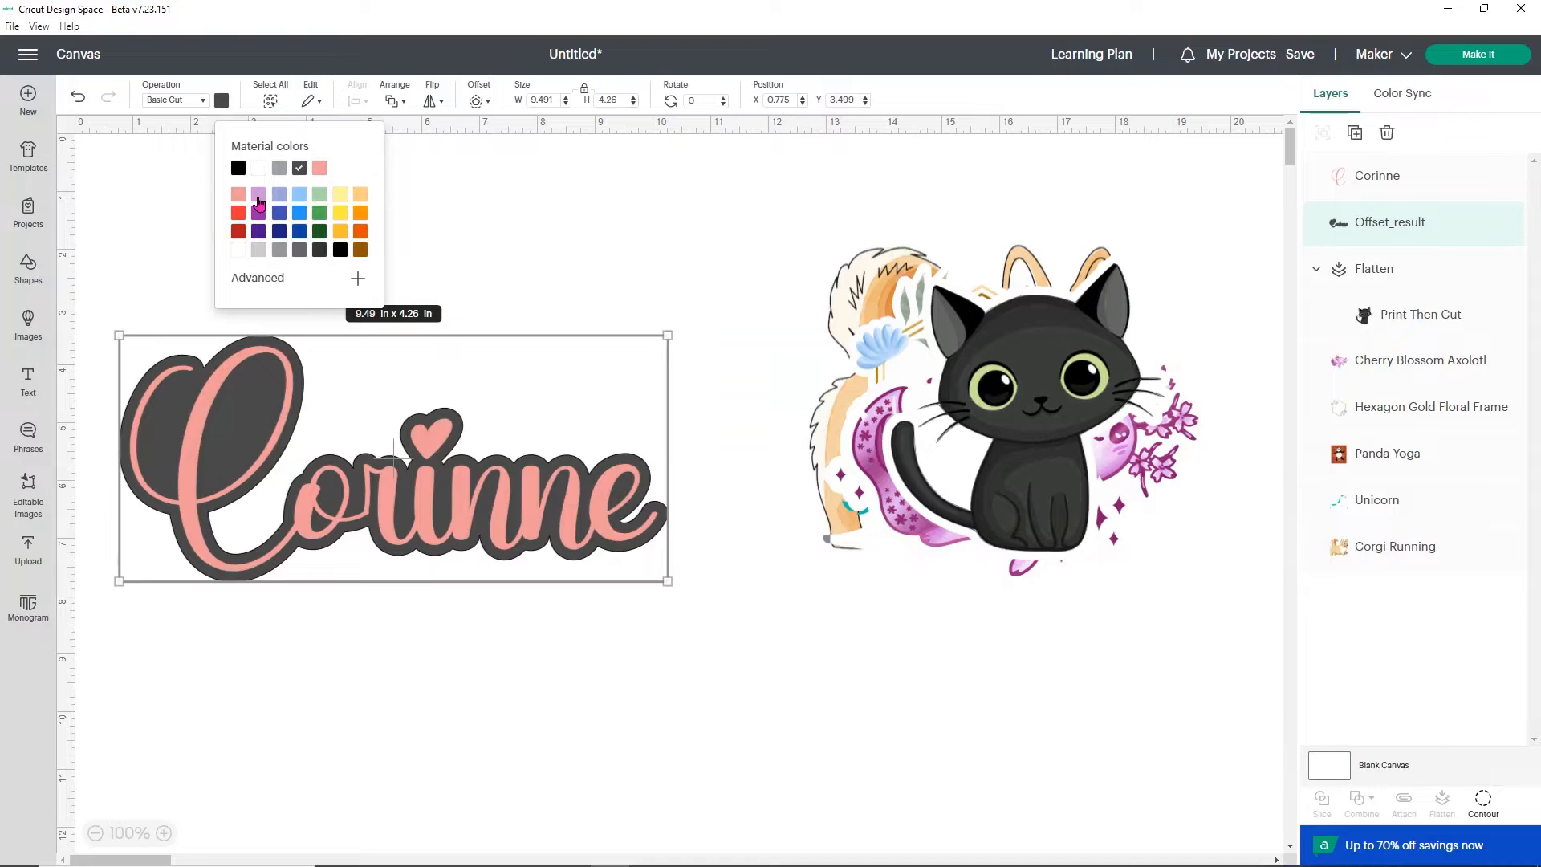
pyautogui.click(259, 194)
pyautogui.click(297, 197)
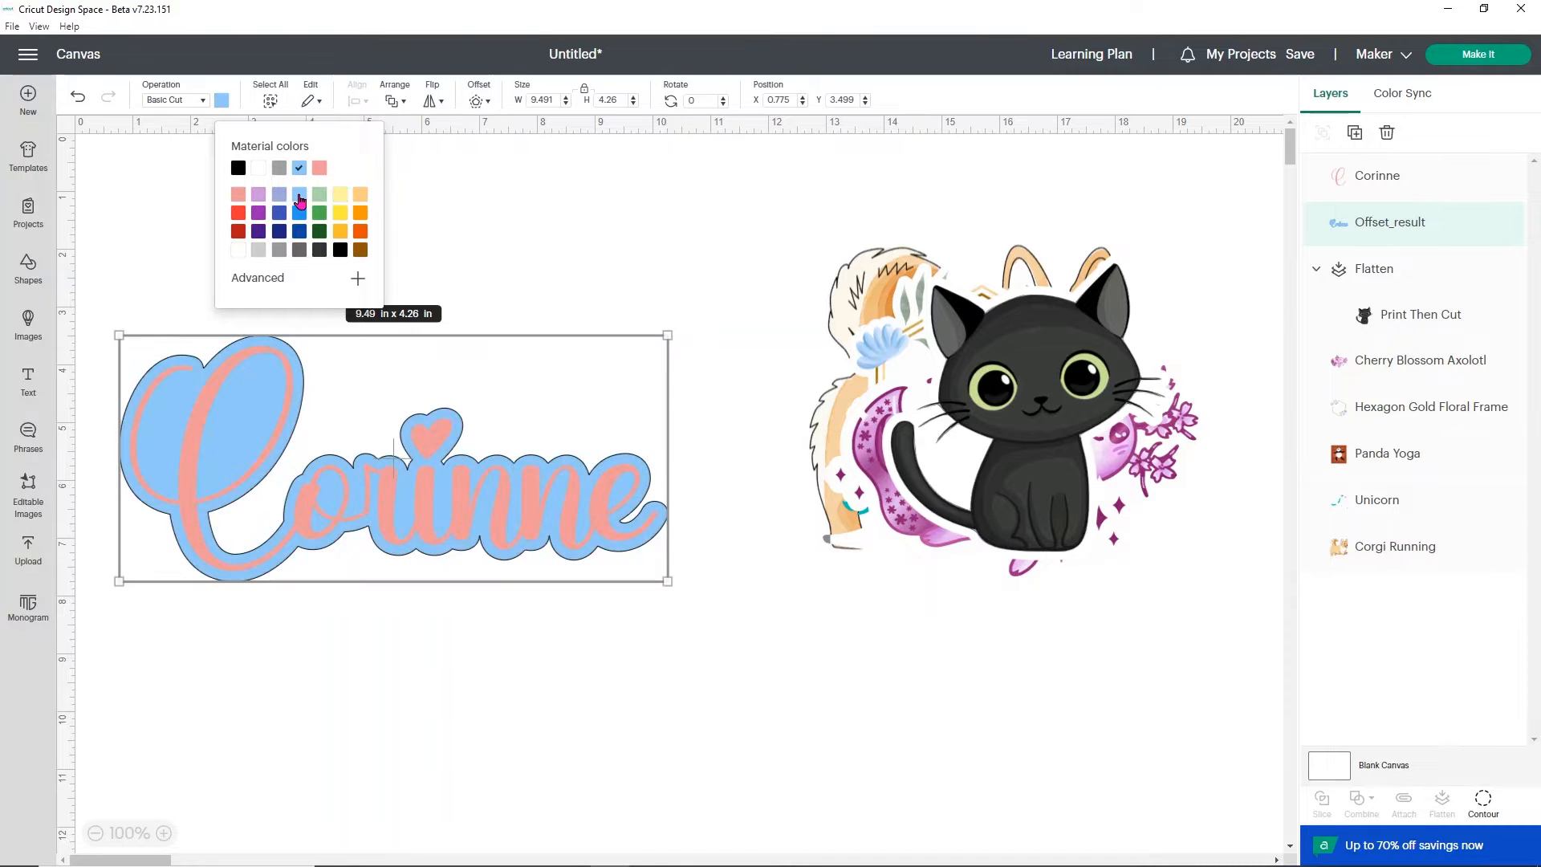
pyautogui.click(320, 213)
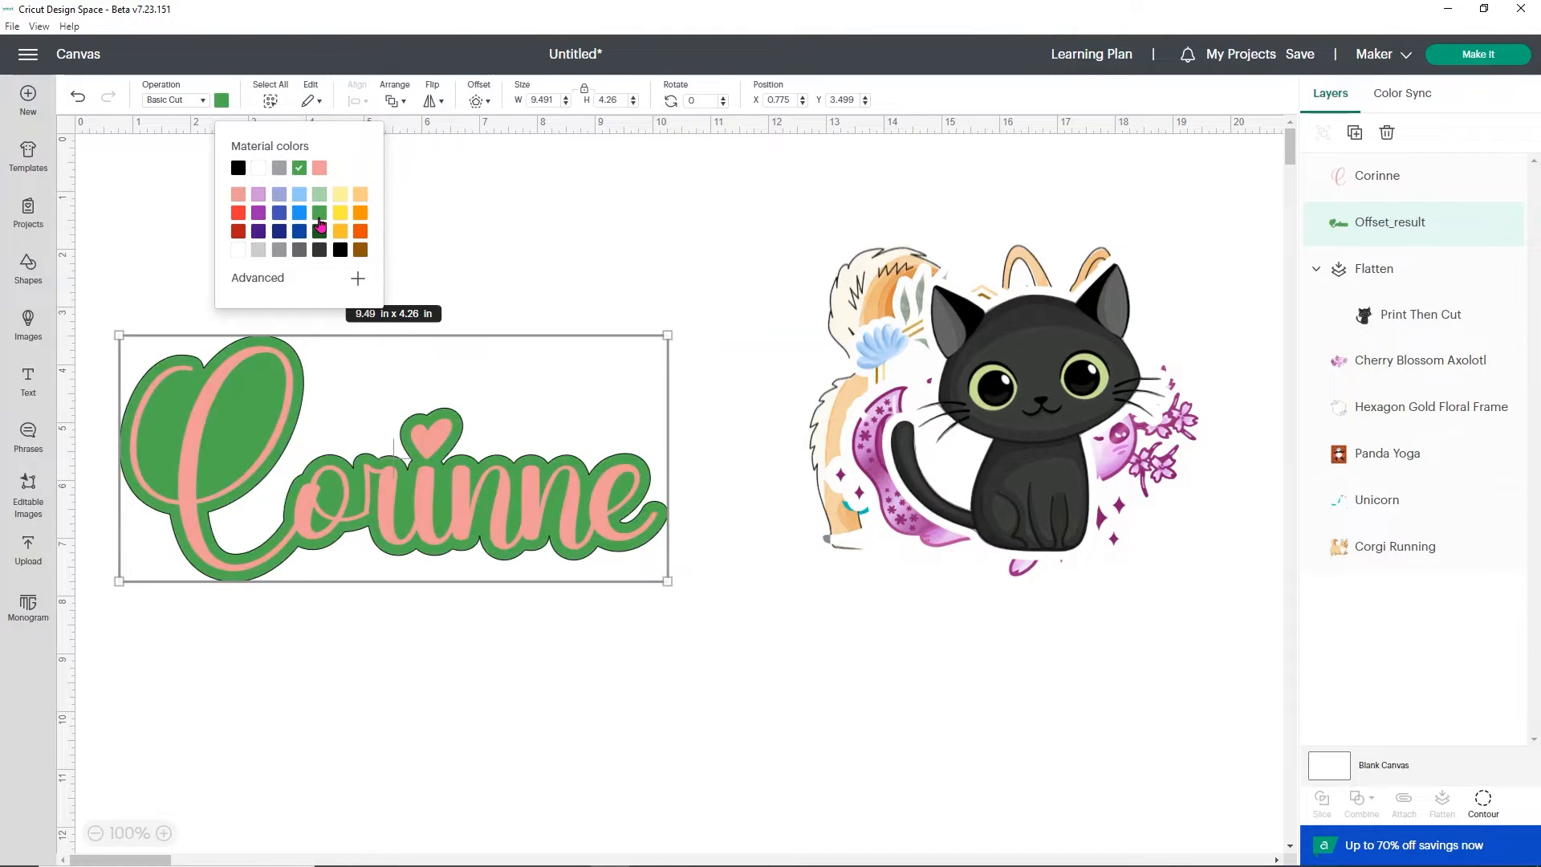
pyautogui.click(258, 198)
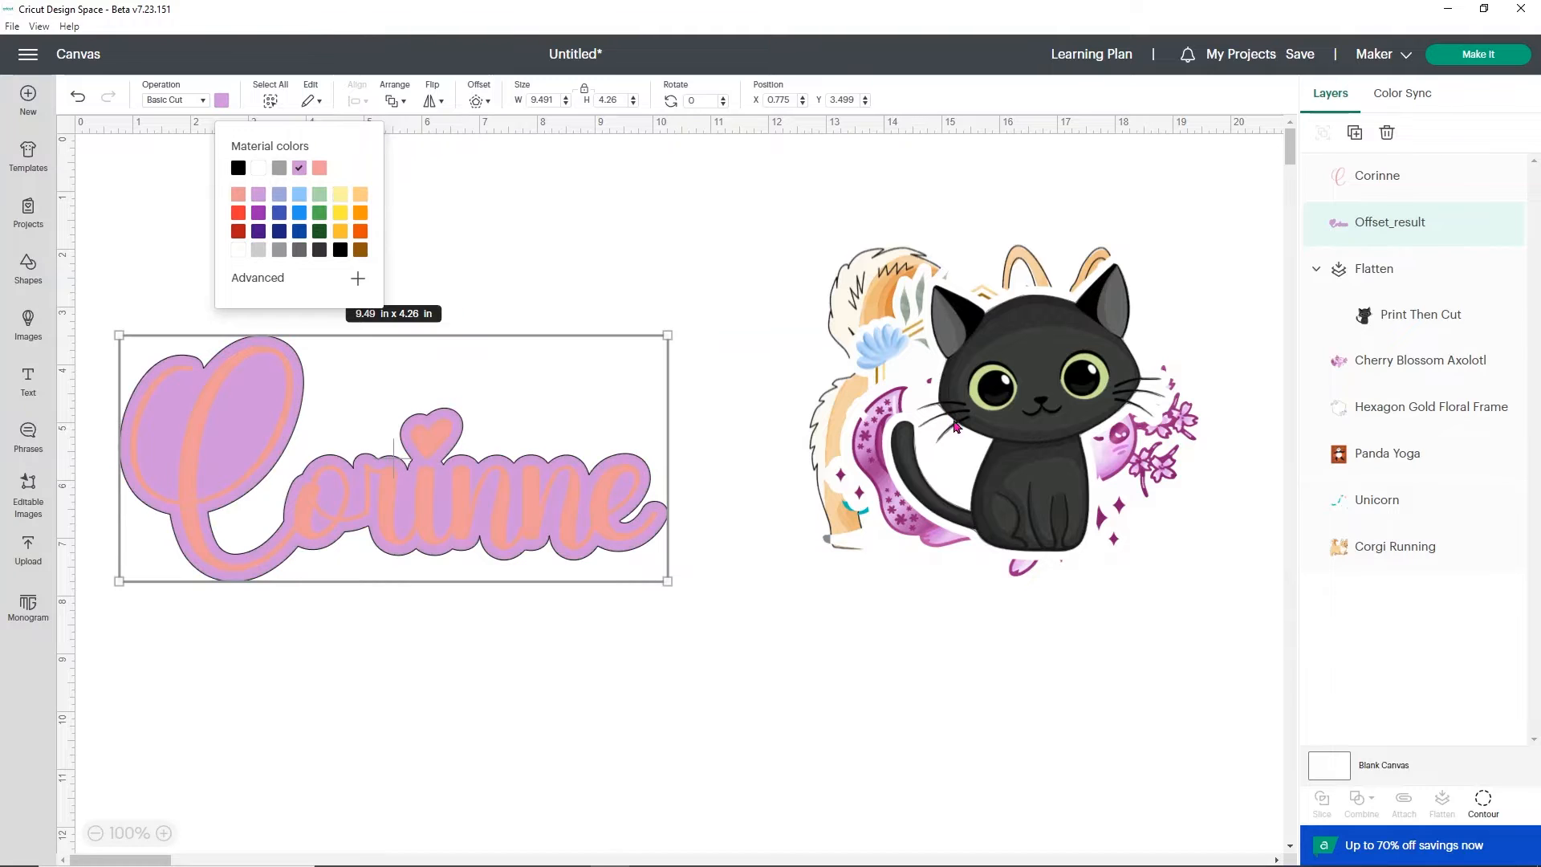
# Try black, white and gray on the name text and settle on black.
pyautogui.click(1376, 178)
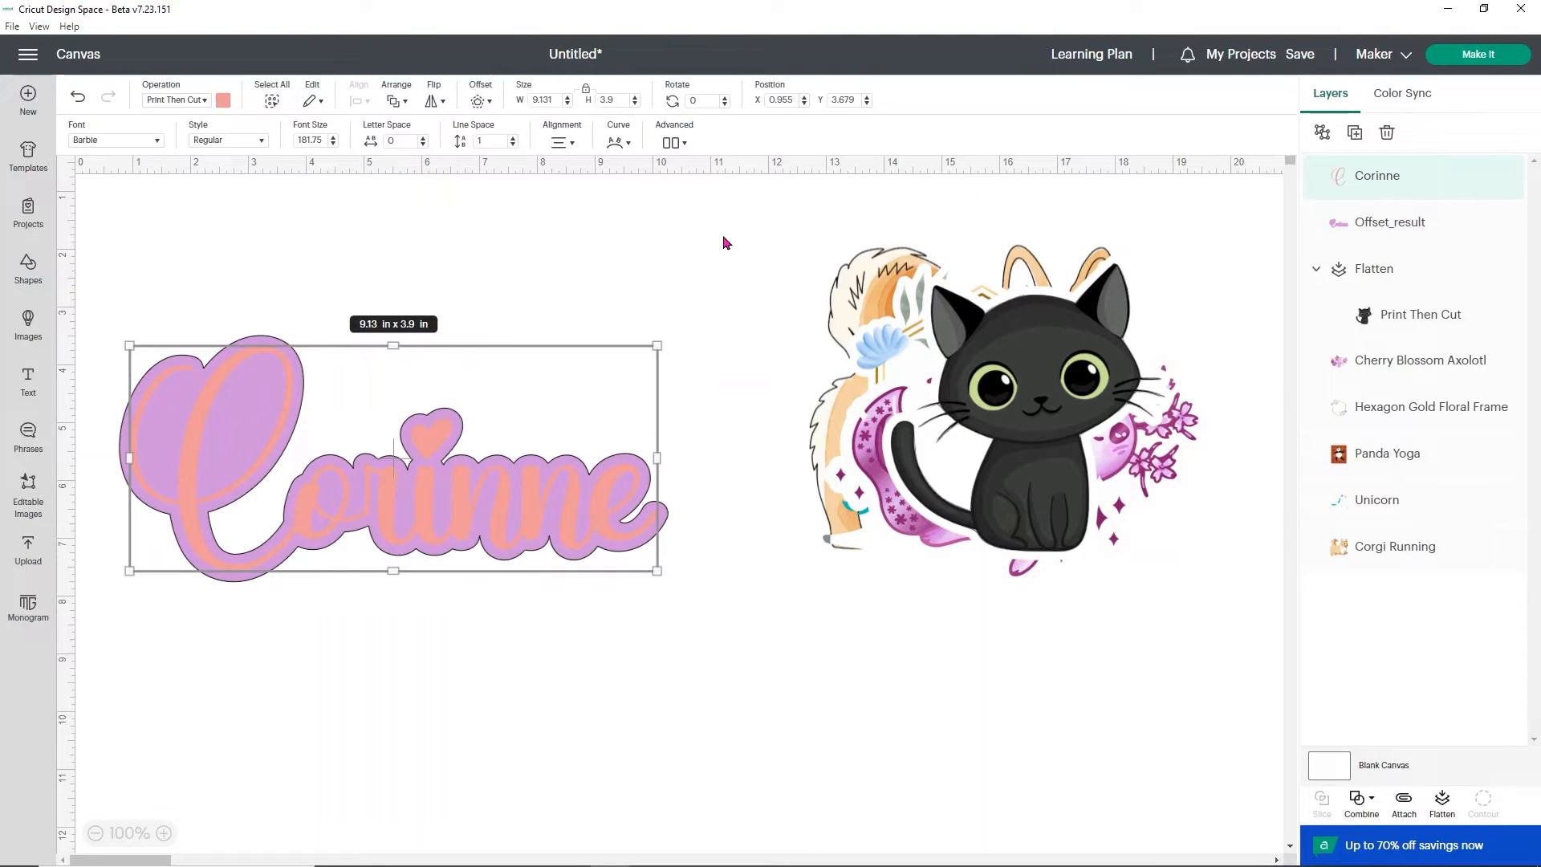
pyautogui.click(223, 100)
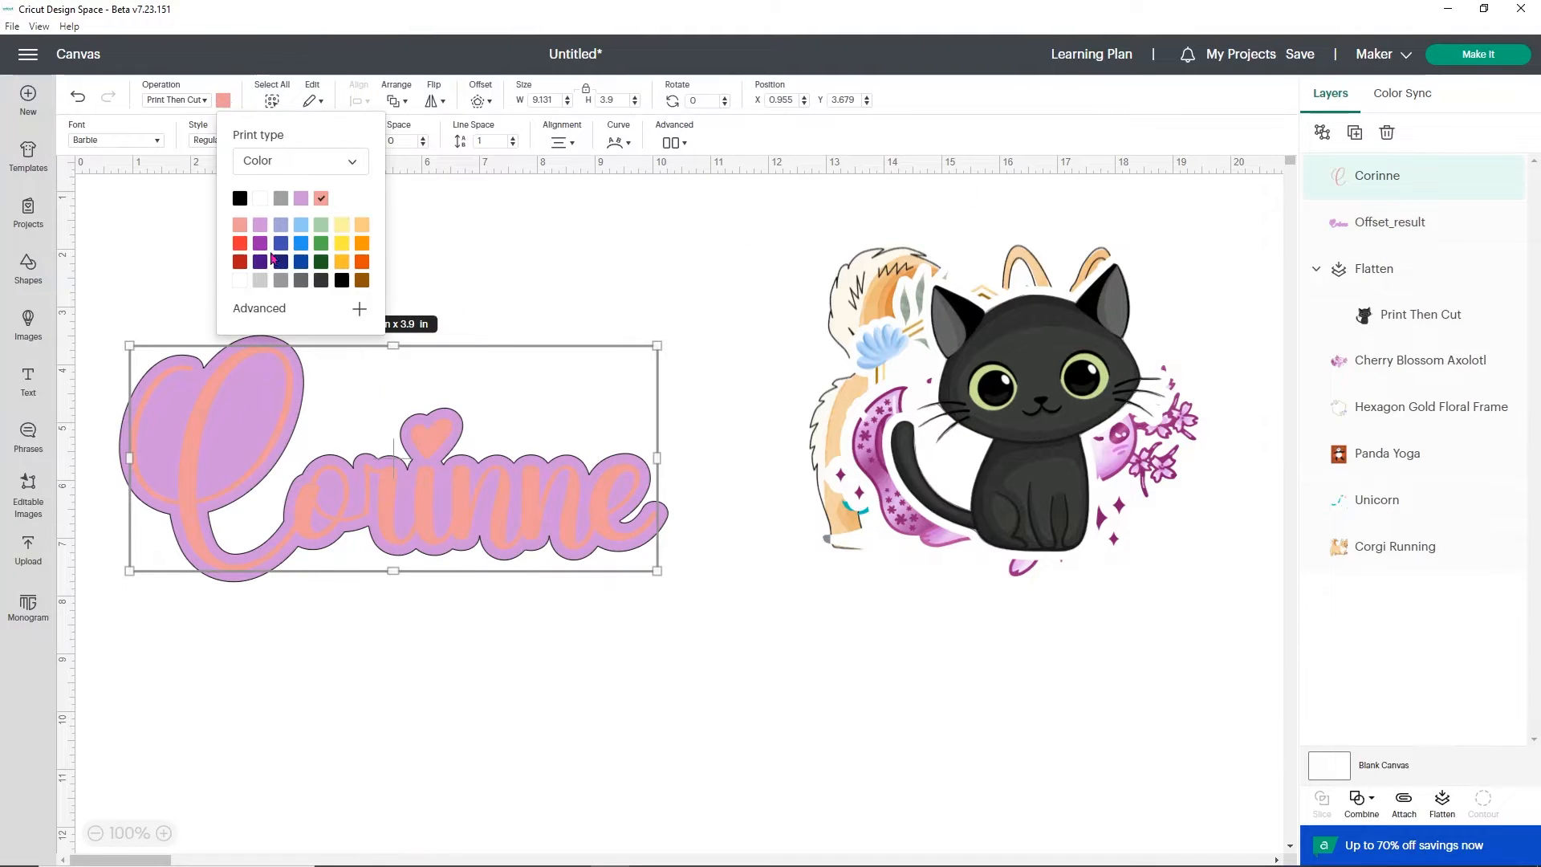
pyautogui.click(241, 199)
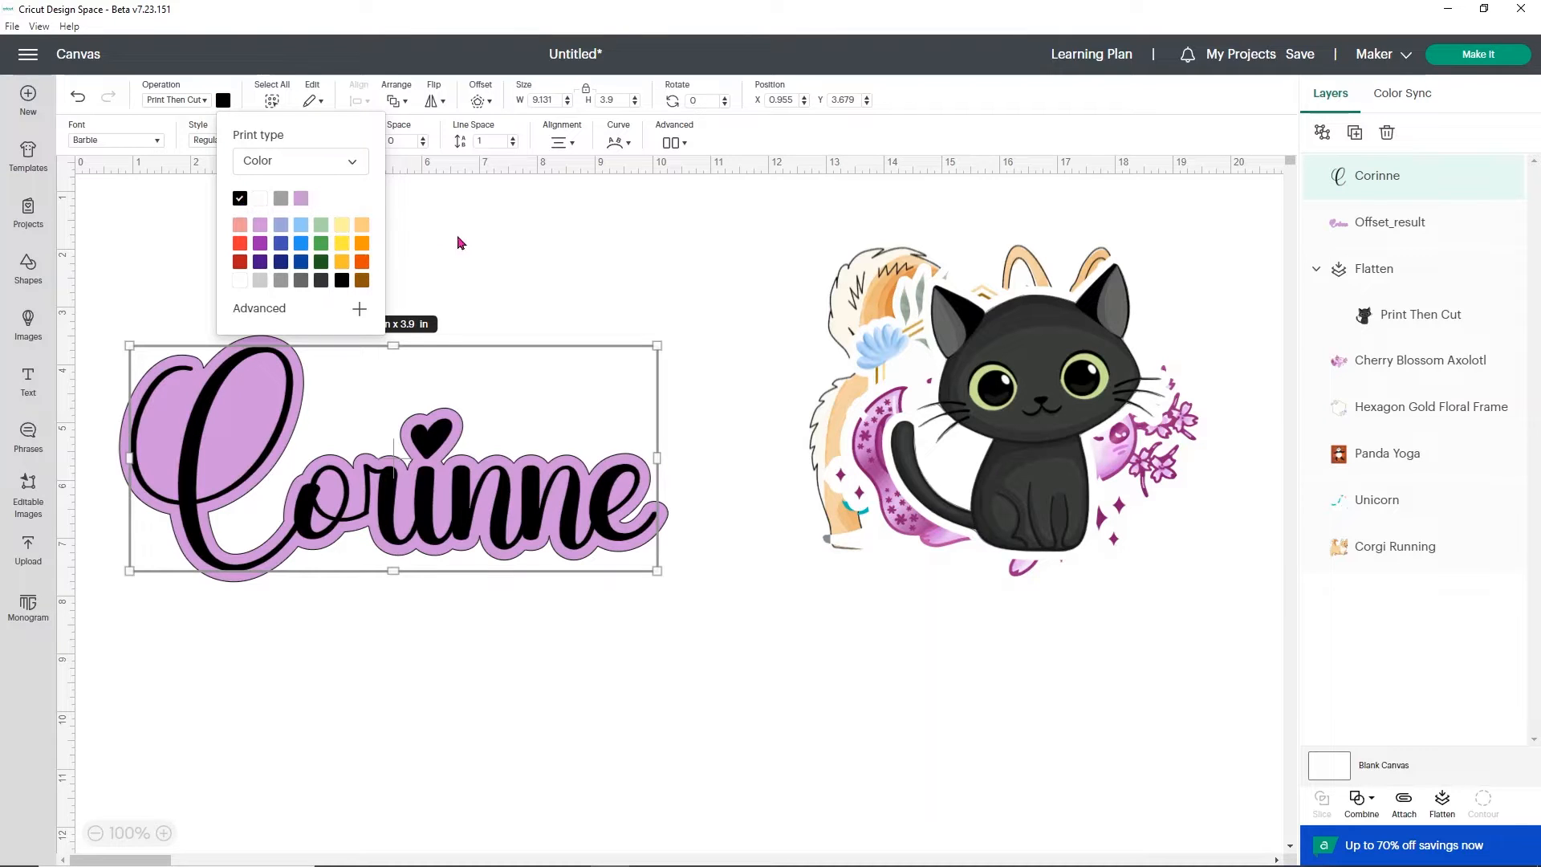
pyautogui.click(262, 199)
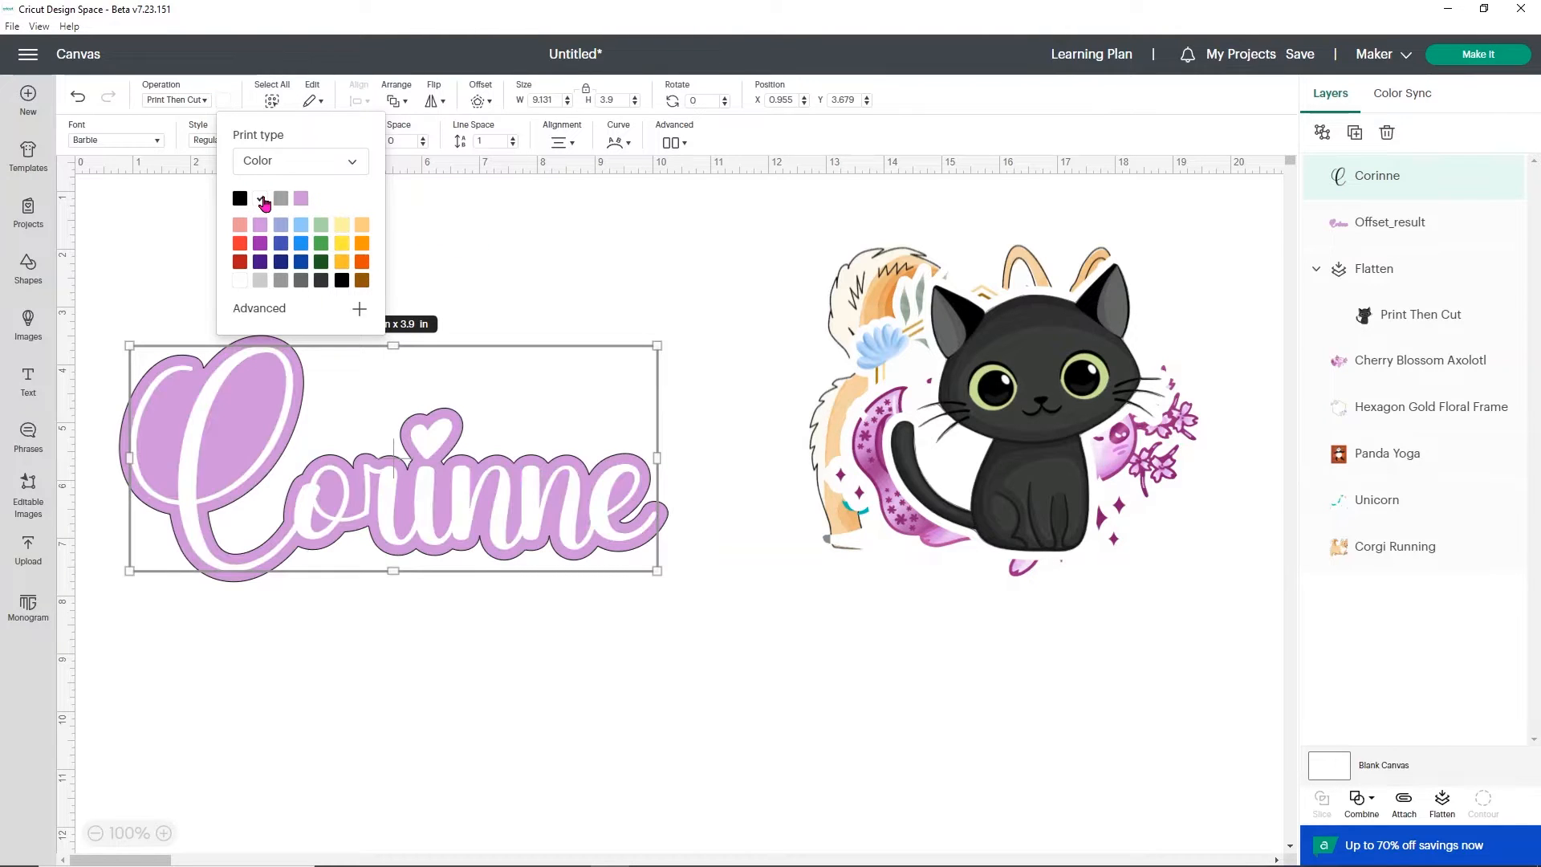
pyautogui.click(280, 199)
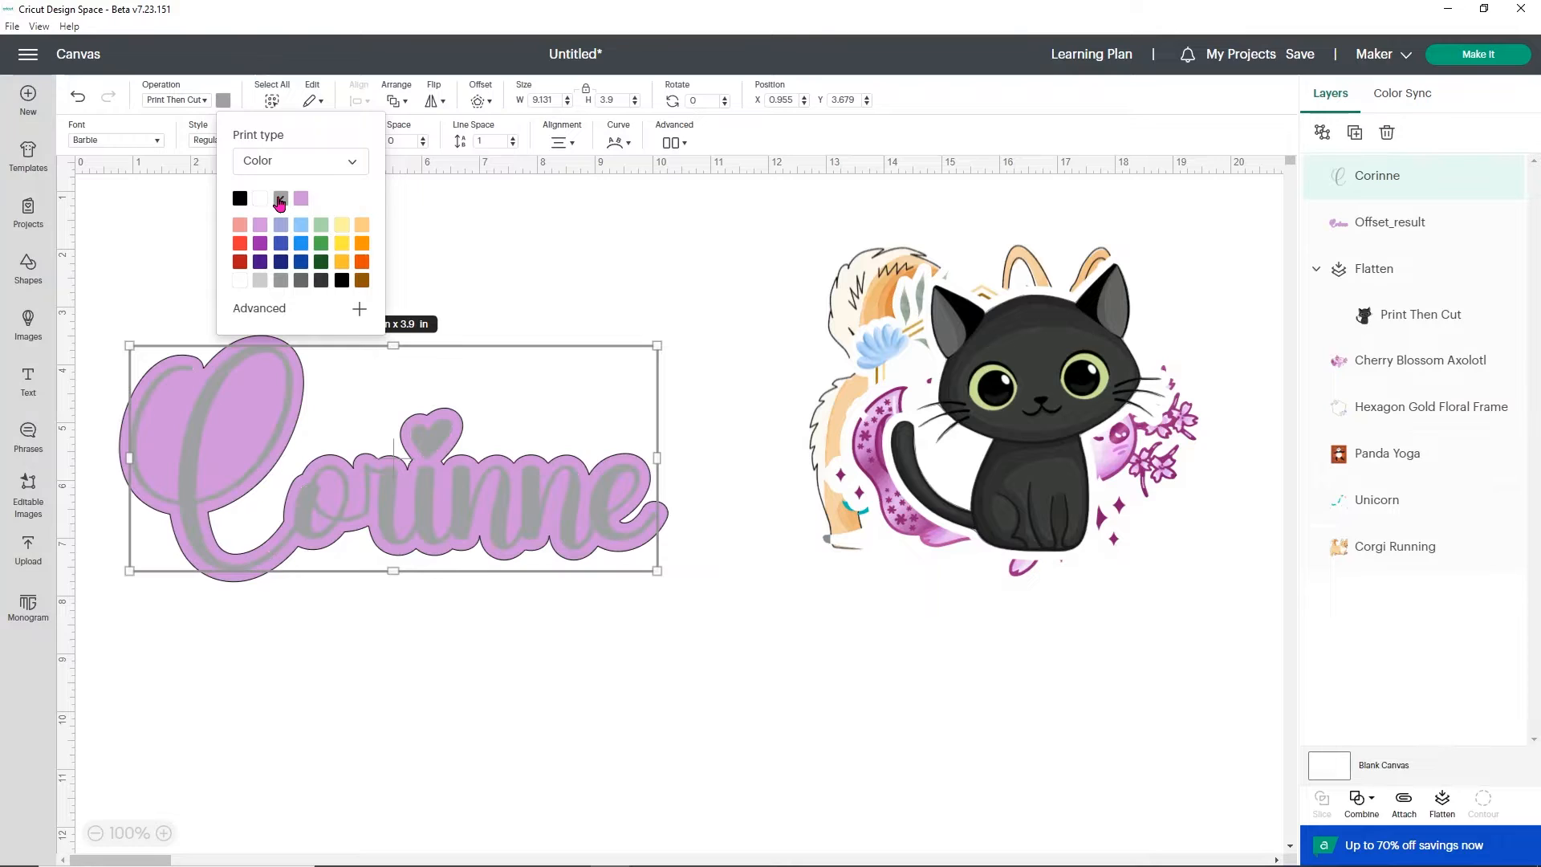
pyautogui.click(258, 200)
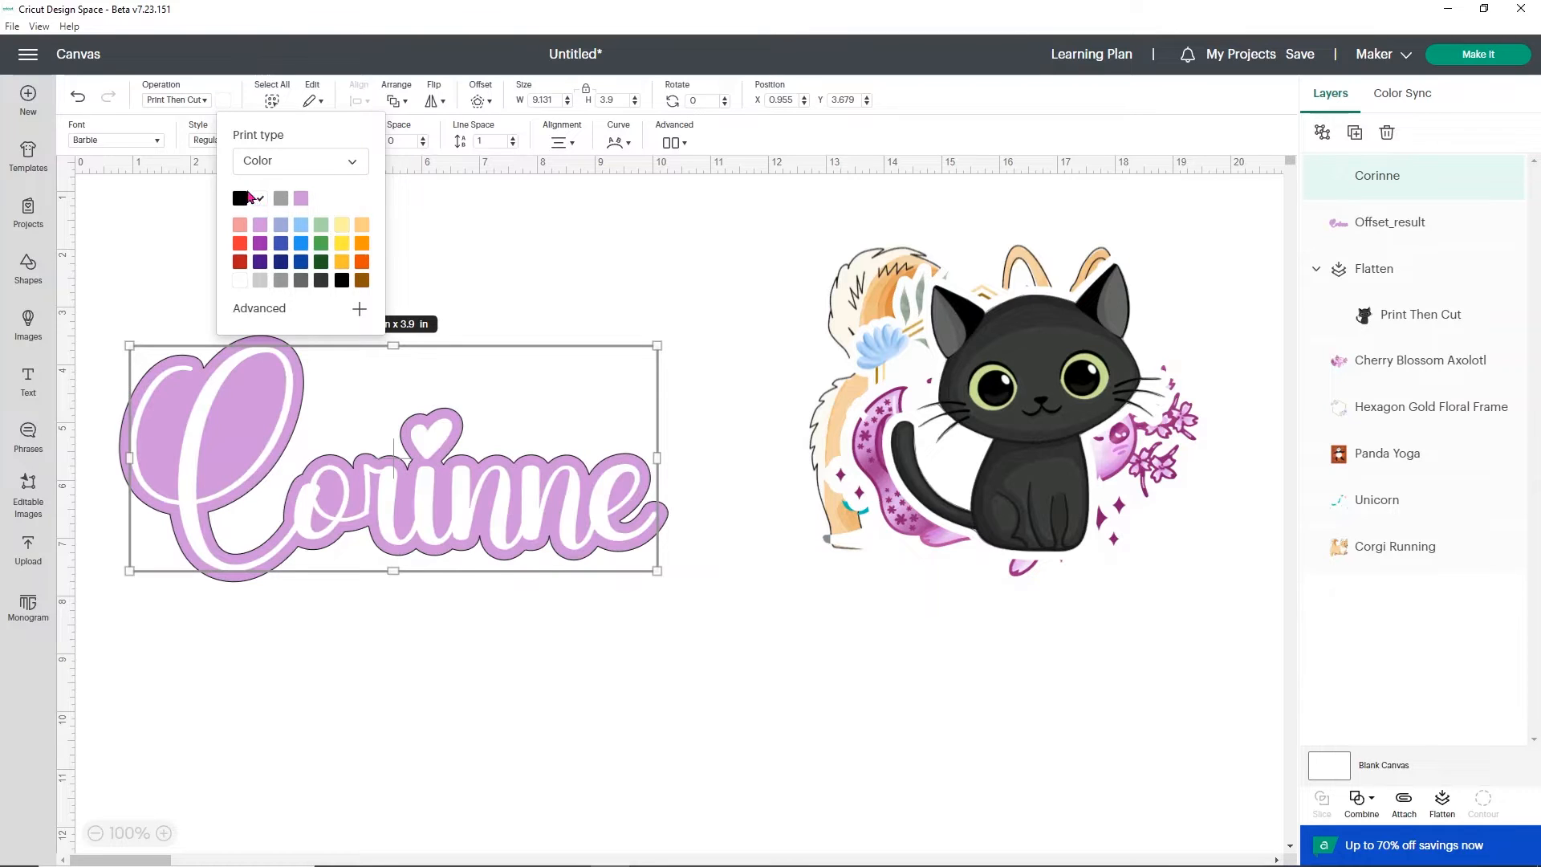
pyautogui.click(239, 198)
pyautogui.click(549, 227)
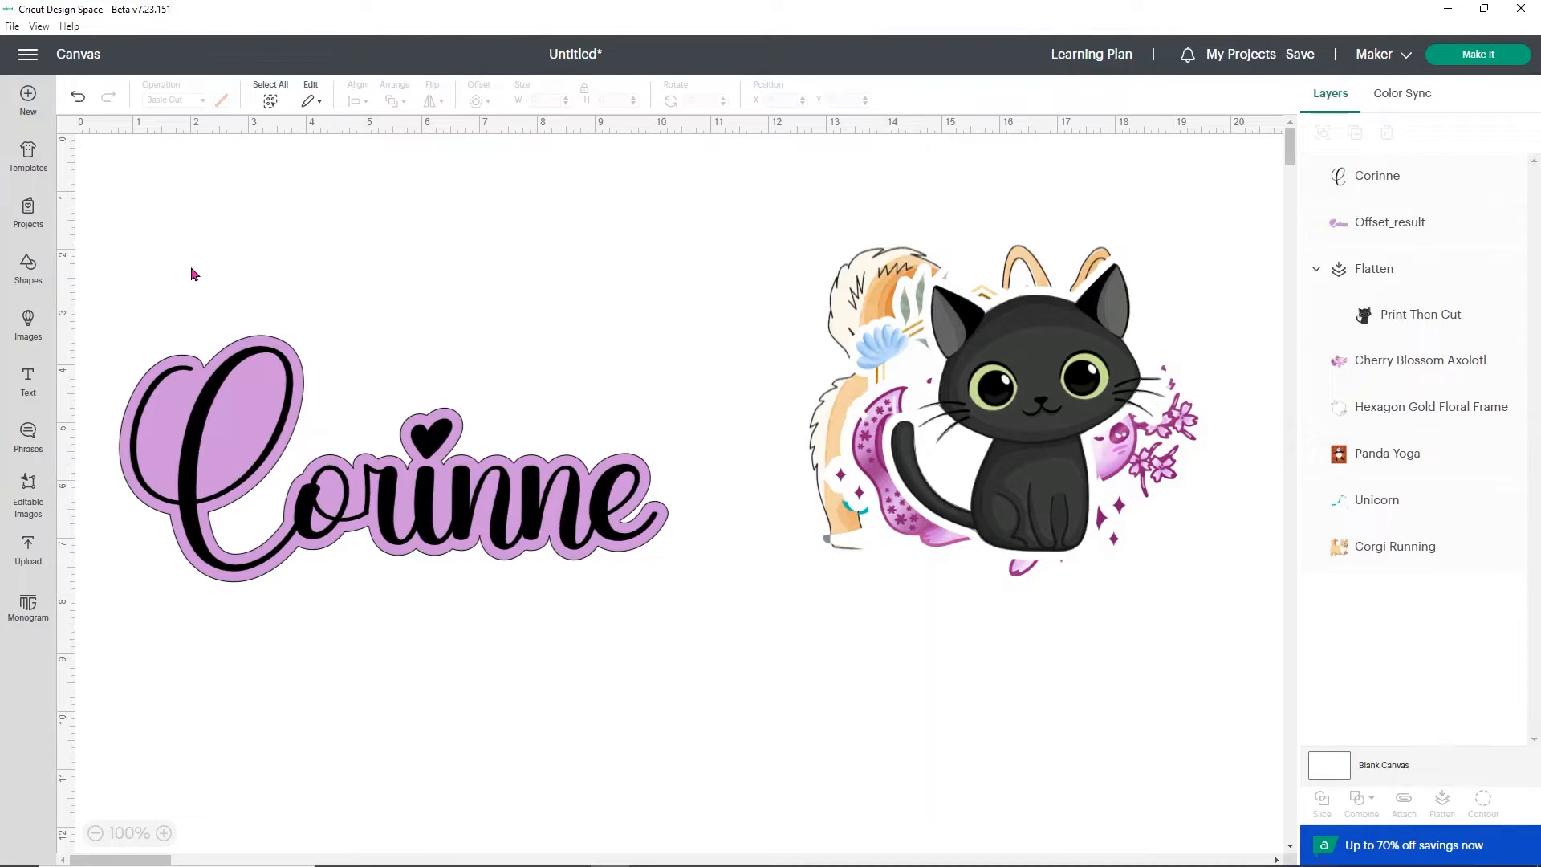
# Change the name's offset layer to Print Then Cut and flatten it together with the name text.
pyautogui.click(1374, 222)
pyautogui.click(169, 99)
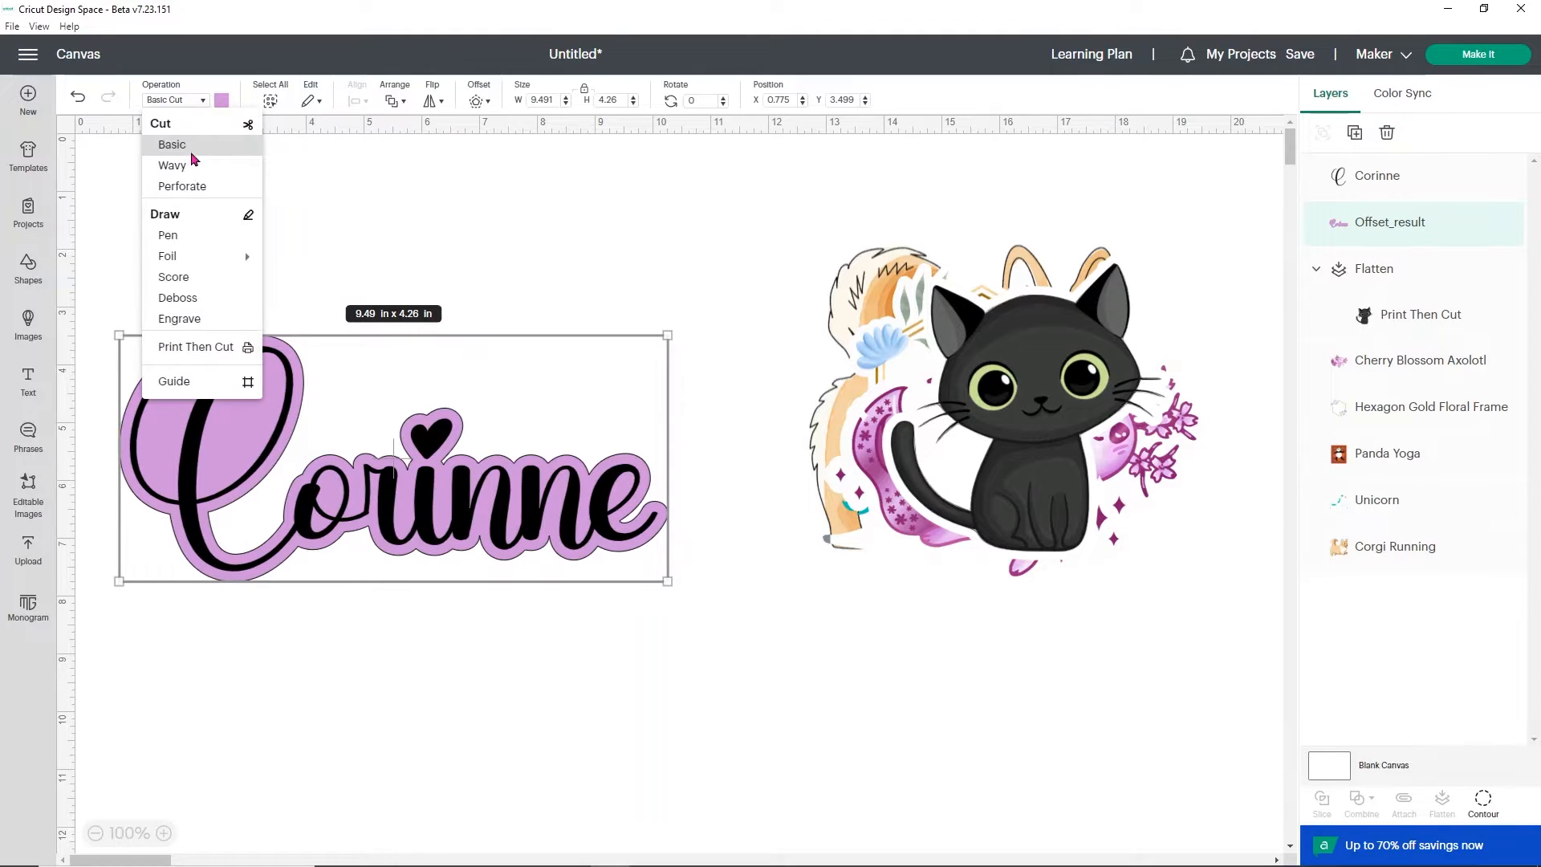
pyautogui.click(181, 347)
pyautogui.moveTo(700, 649); pyautogui.dragTo(163, 341)
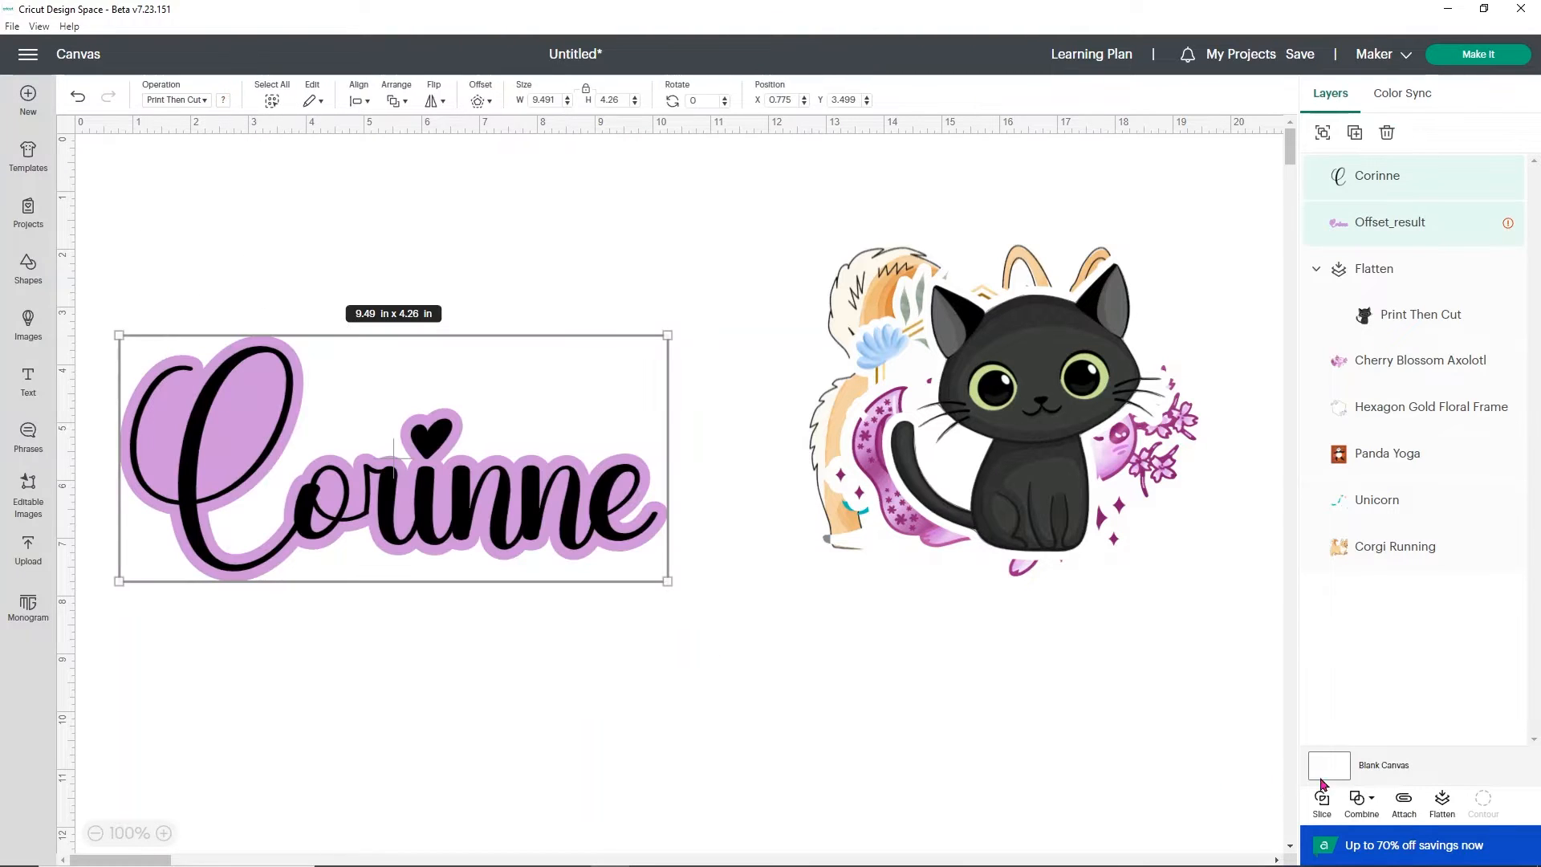
pyautogui.click(1441, 810)
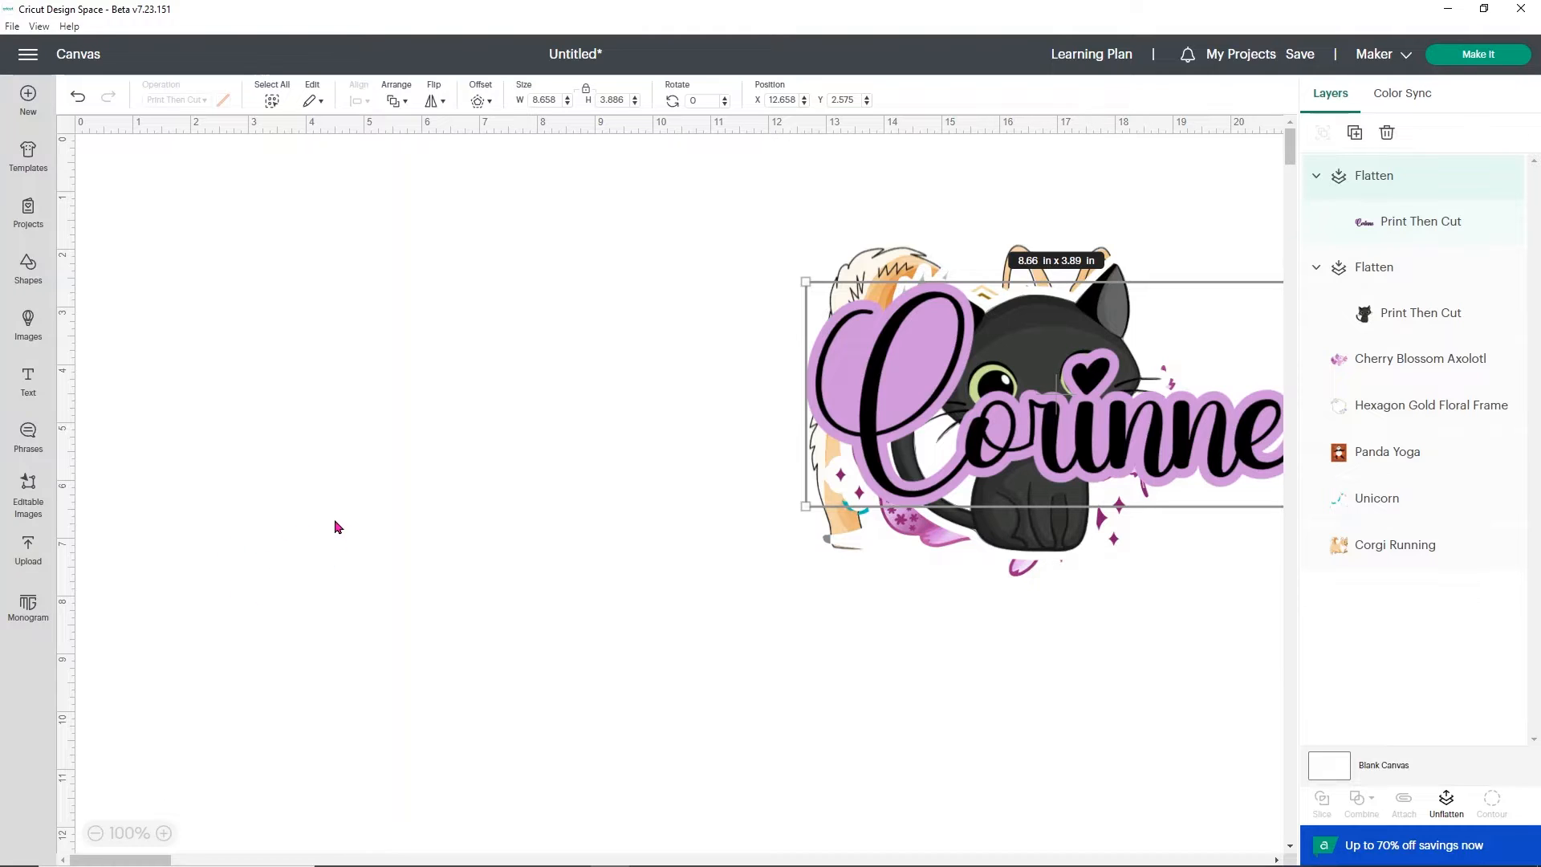
# Start a new image upload and browse to the Cricut folder on the Desktop.
pyautogui.click(38, 546)
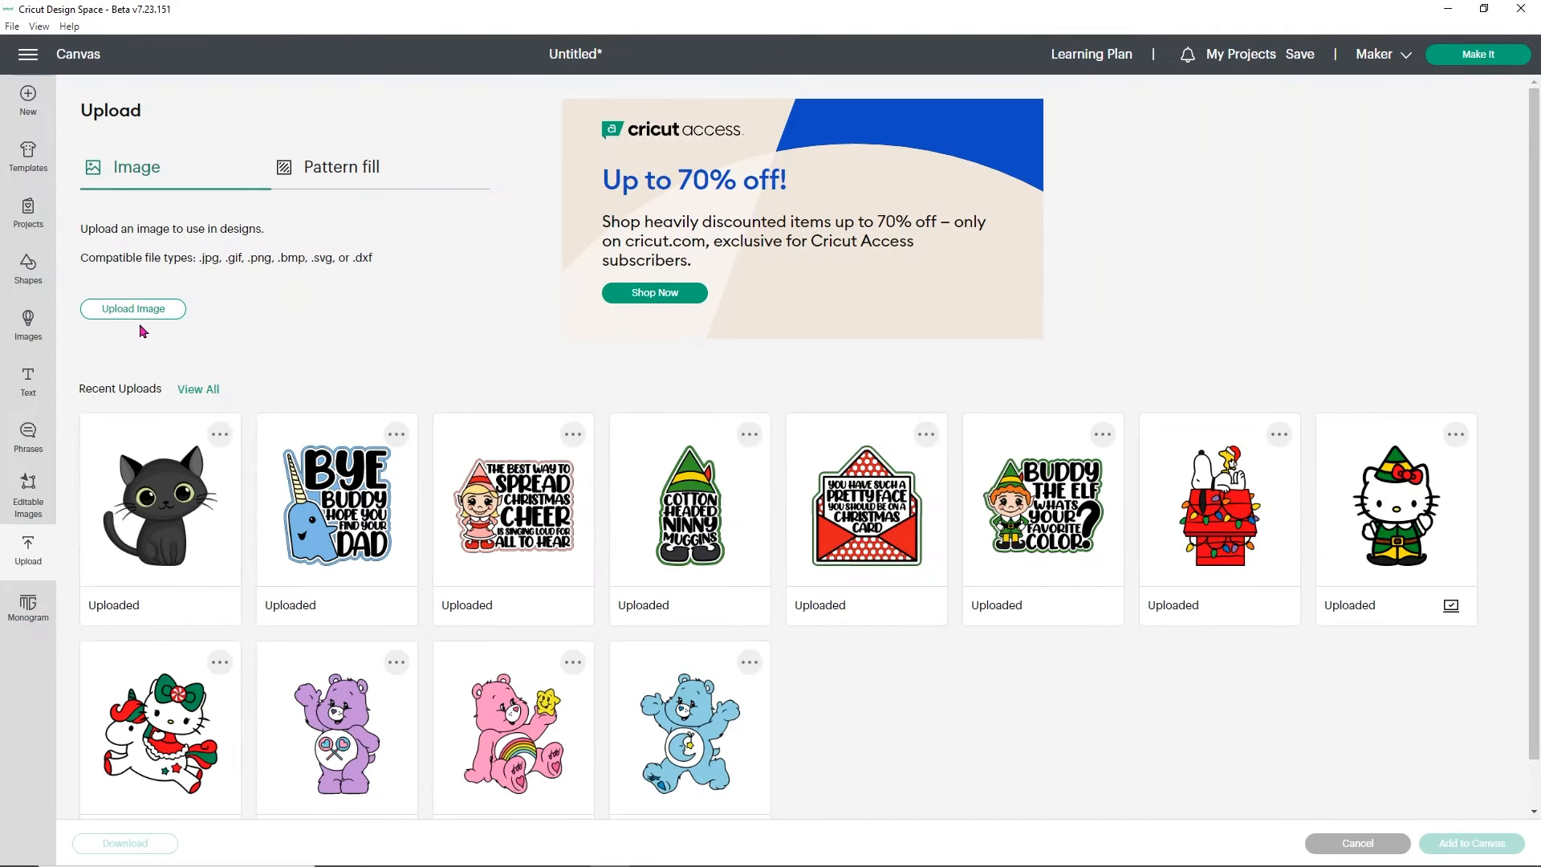
pyautogui.click(143, 315)
pyautogui.click(752, 446)
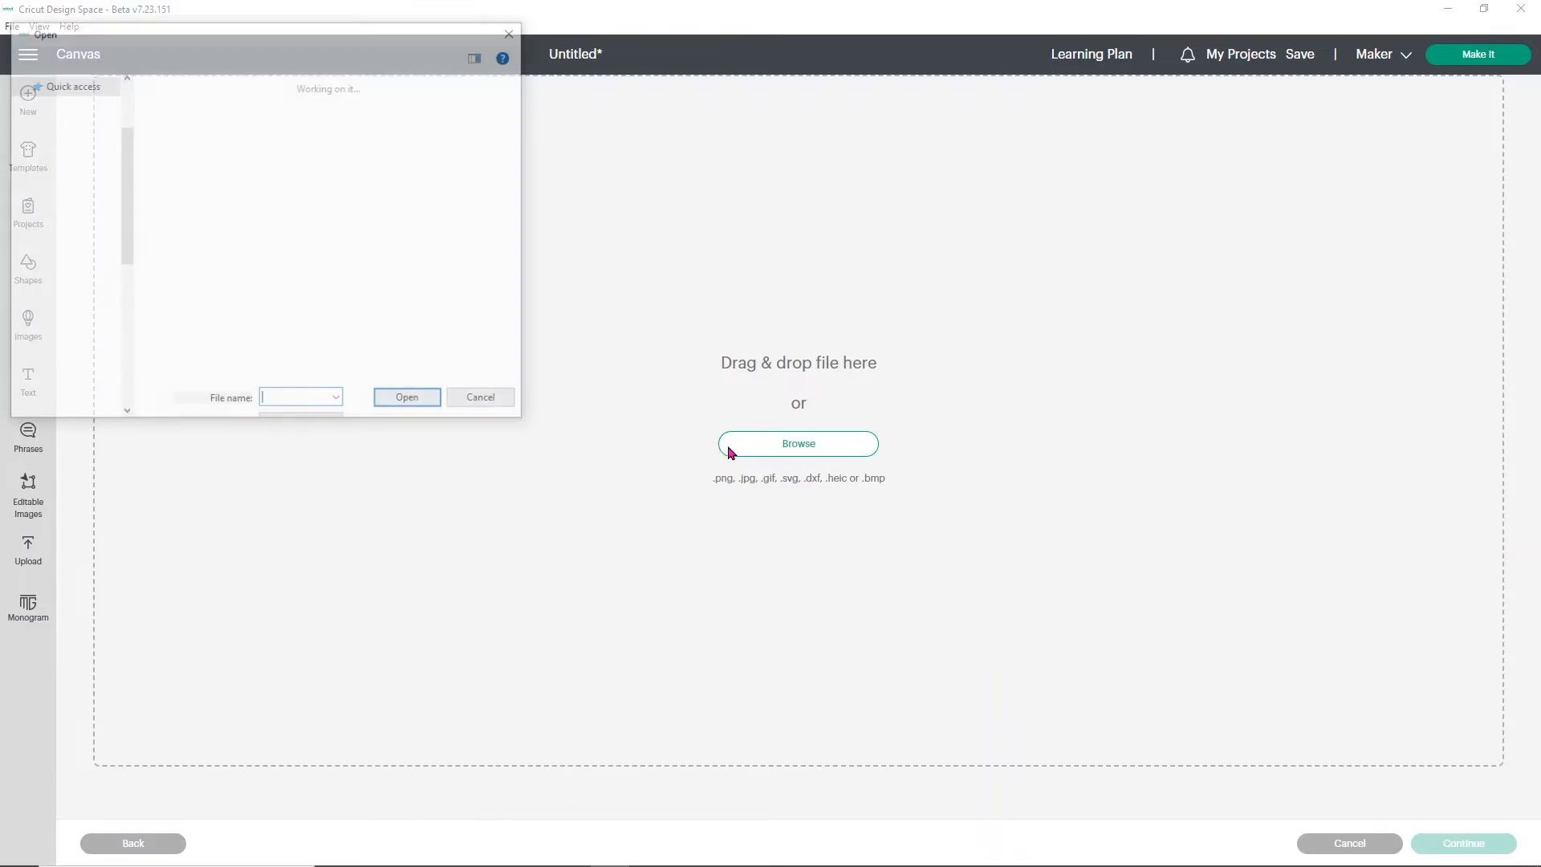
pyautogui.click(66, 143)
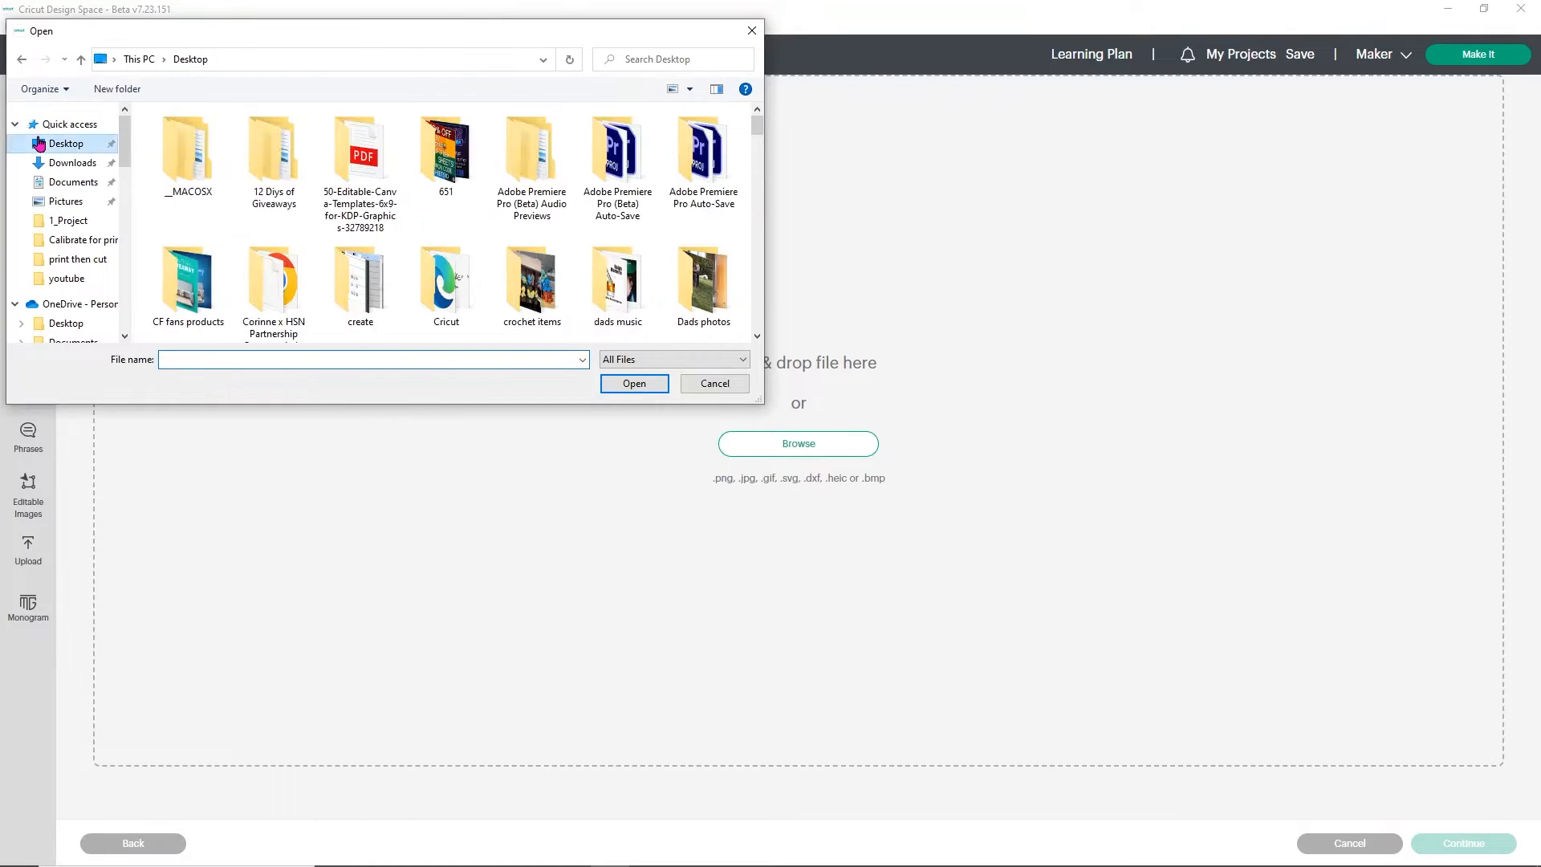
pyautogui.scroll(-1, 594, 177)
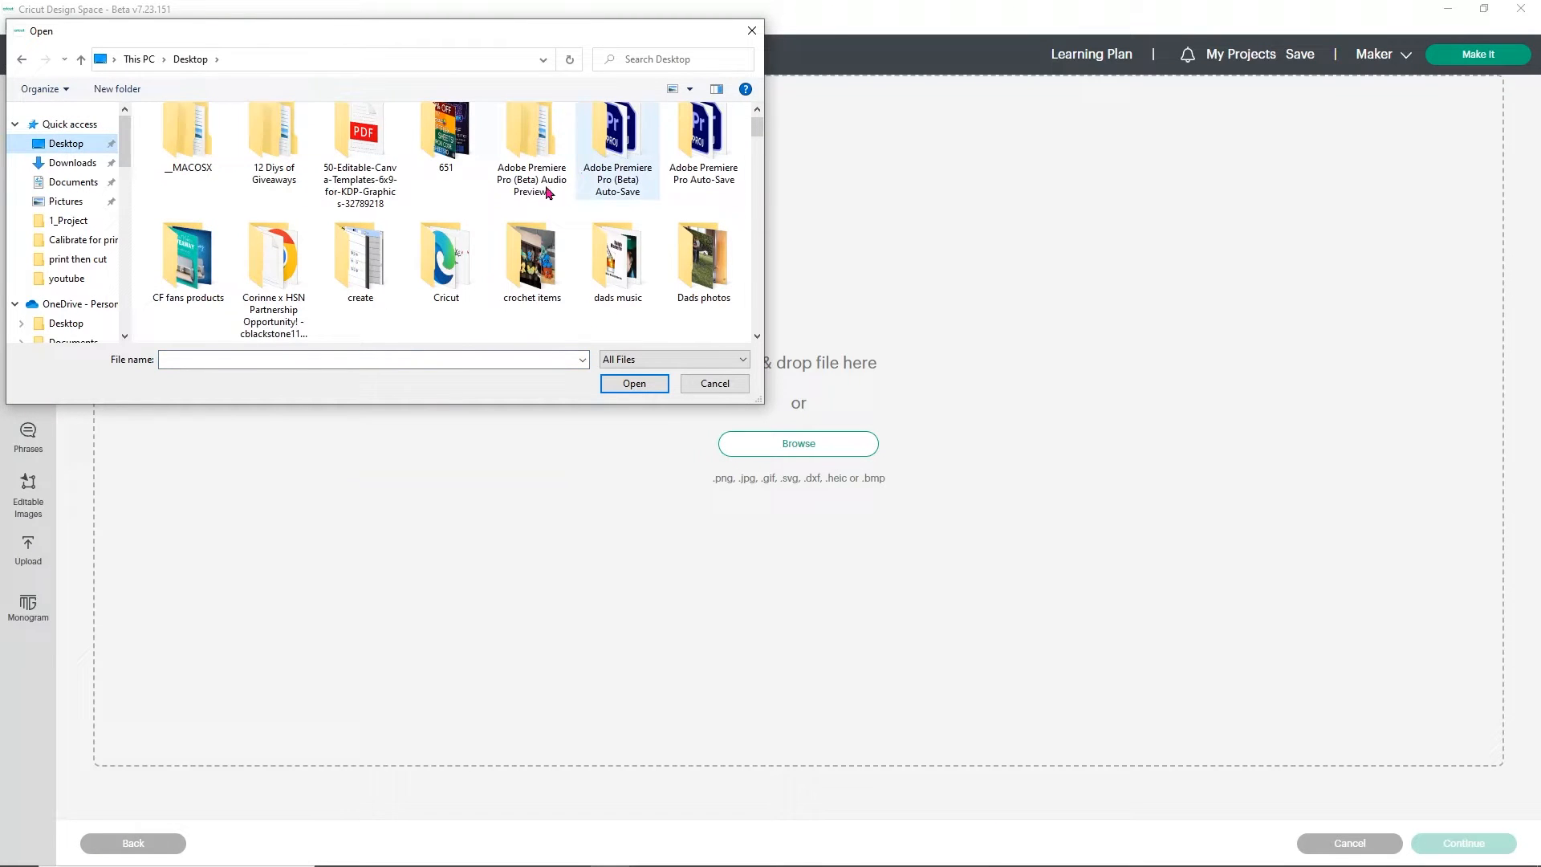
pyautogui.doubleClick(443, 259)
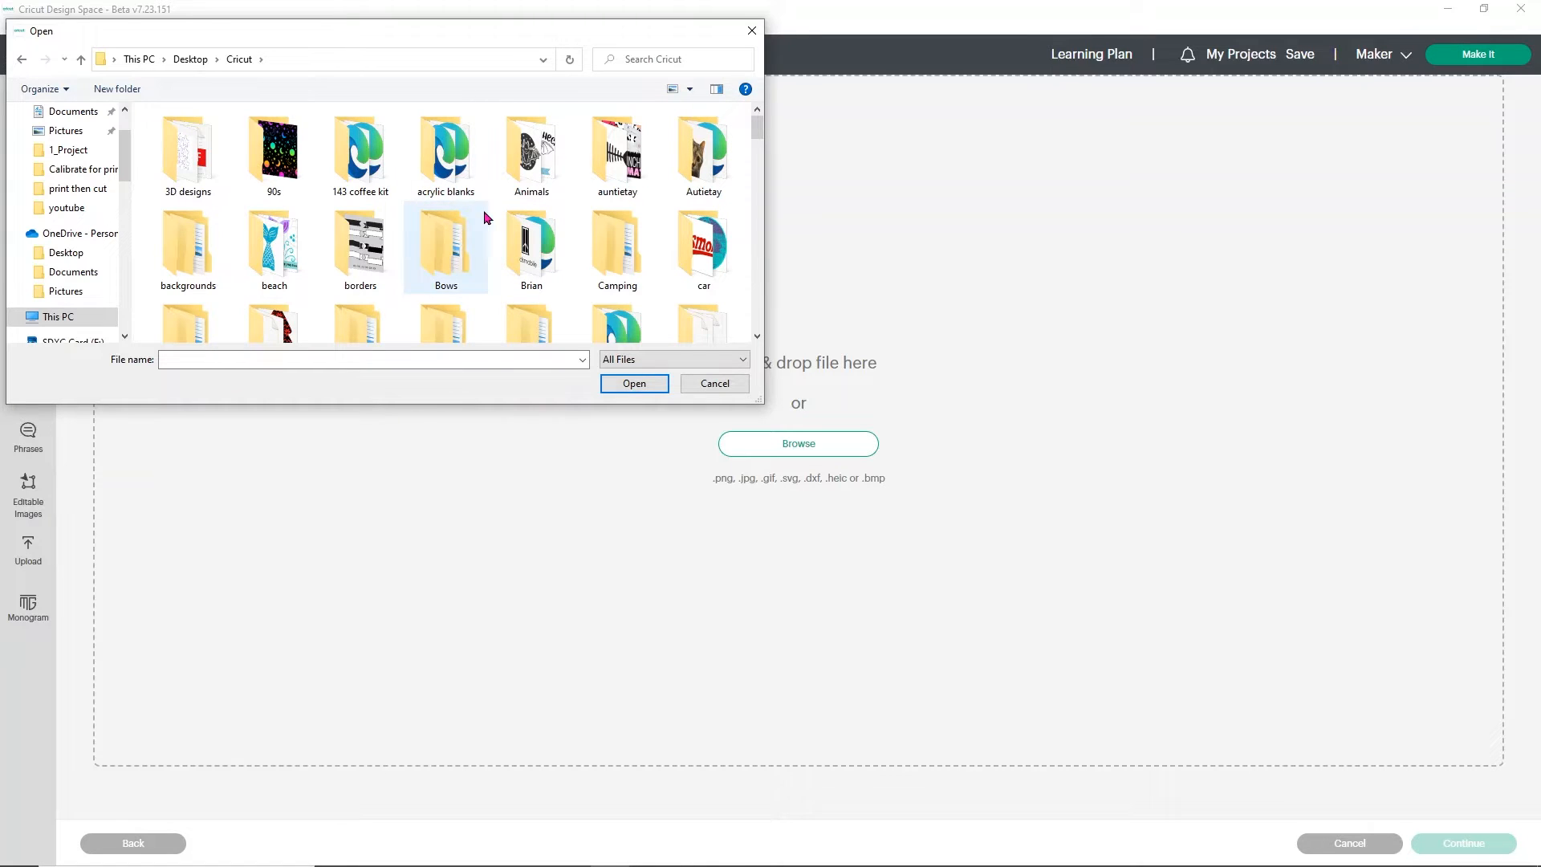
# Choose the 50th Anniversary Boho Rainbow file from the Disney folder and upload it as a cut image.
pyautogui.doubleClick(376, 147)
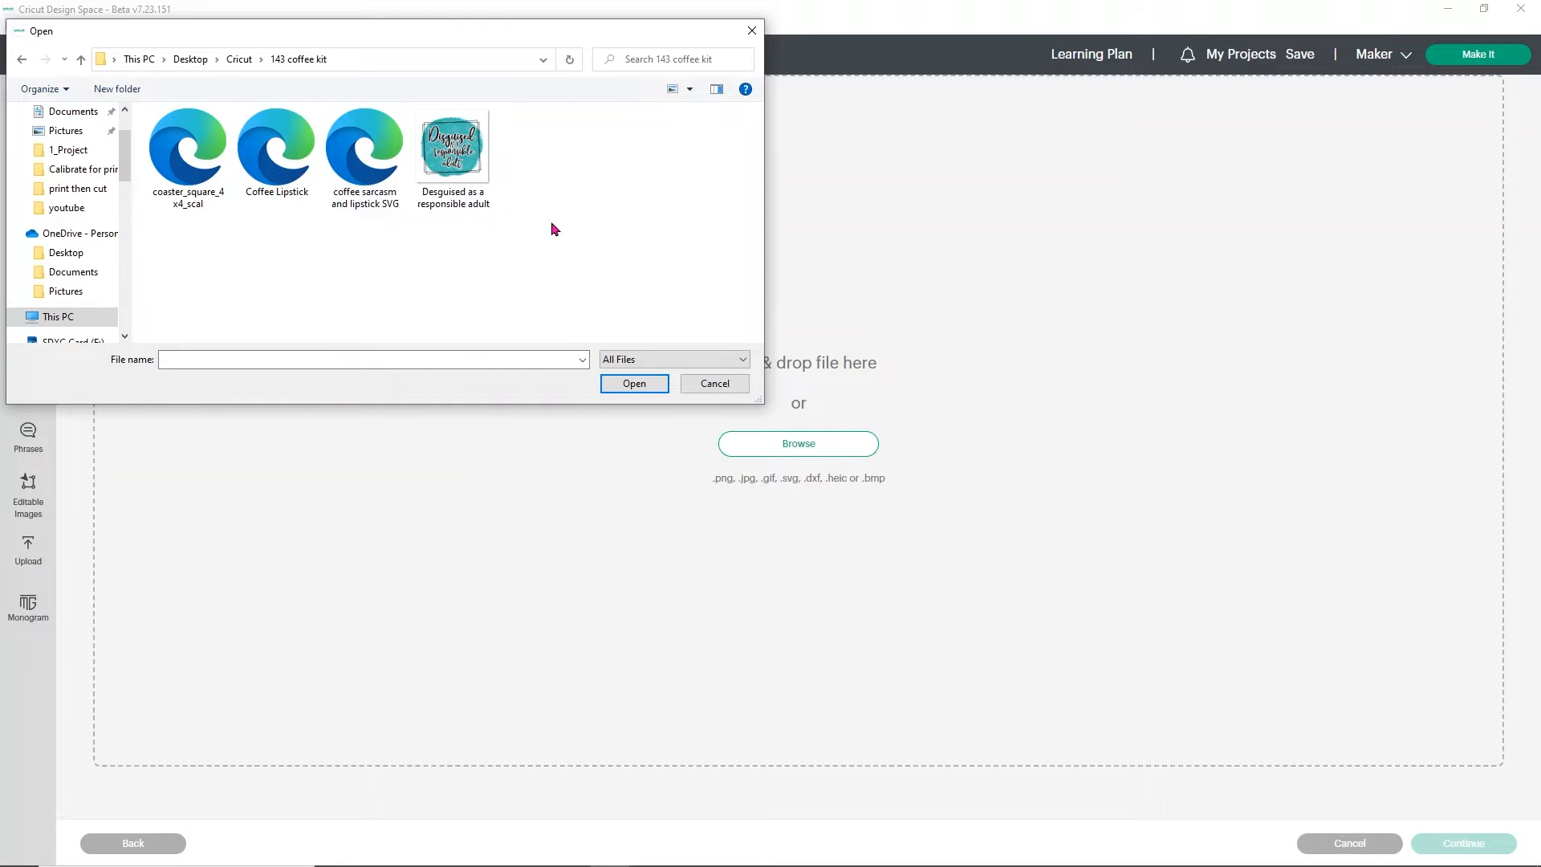
pyautogui.hotkey('alt', 'Left')
pyautogui.doubleClick(618, 257)
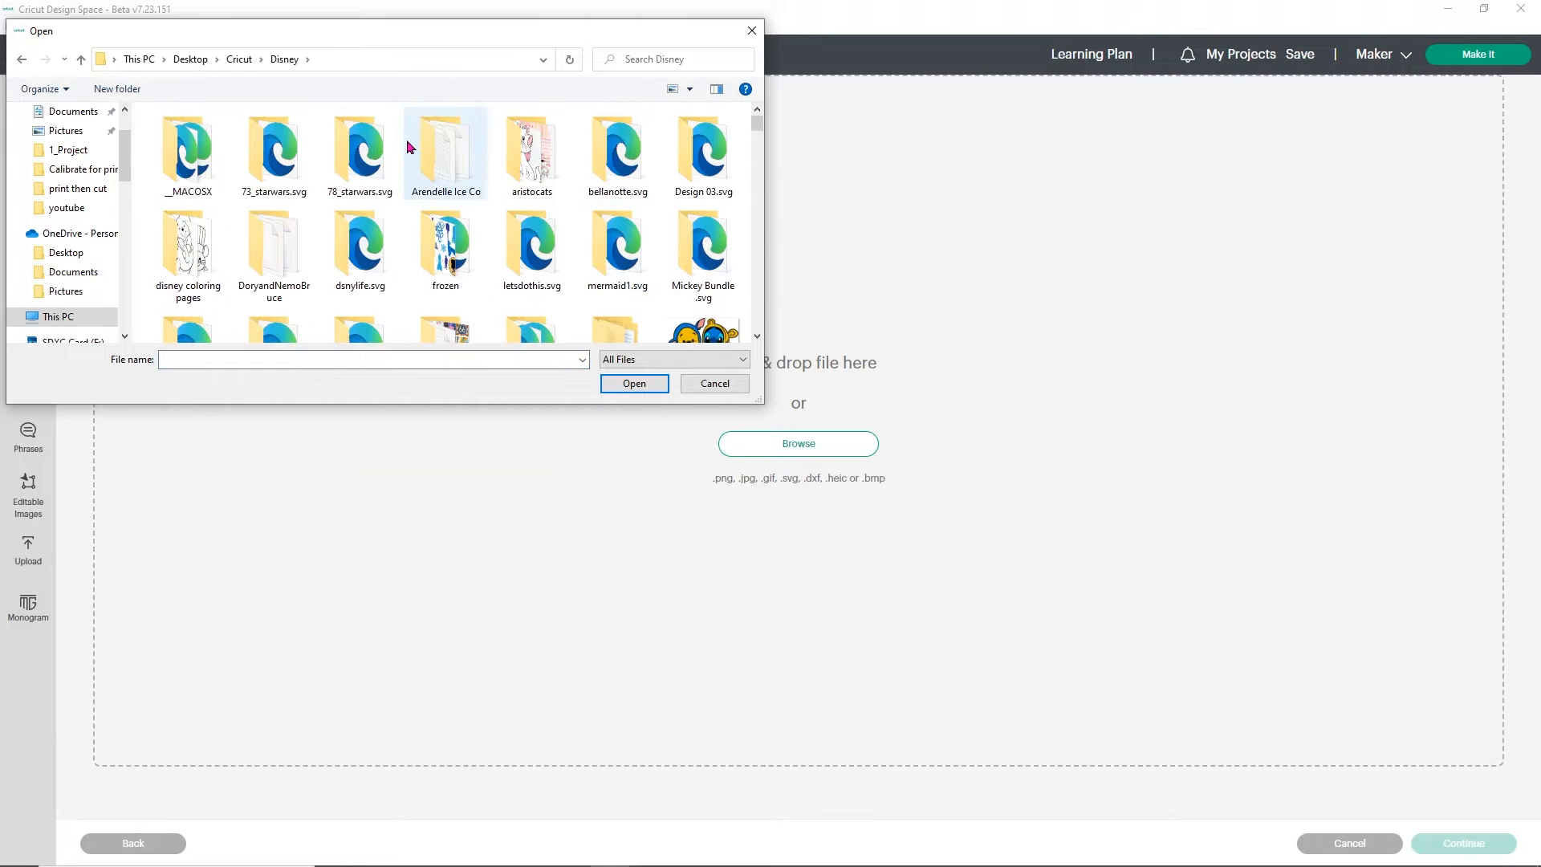
pyautogui.scroll(-3, 269, 154)
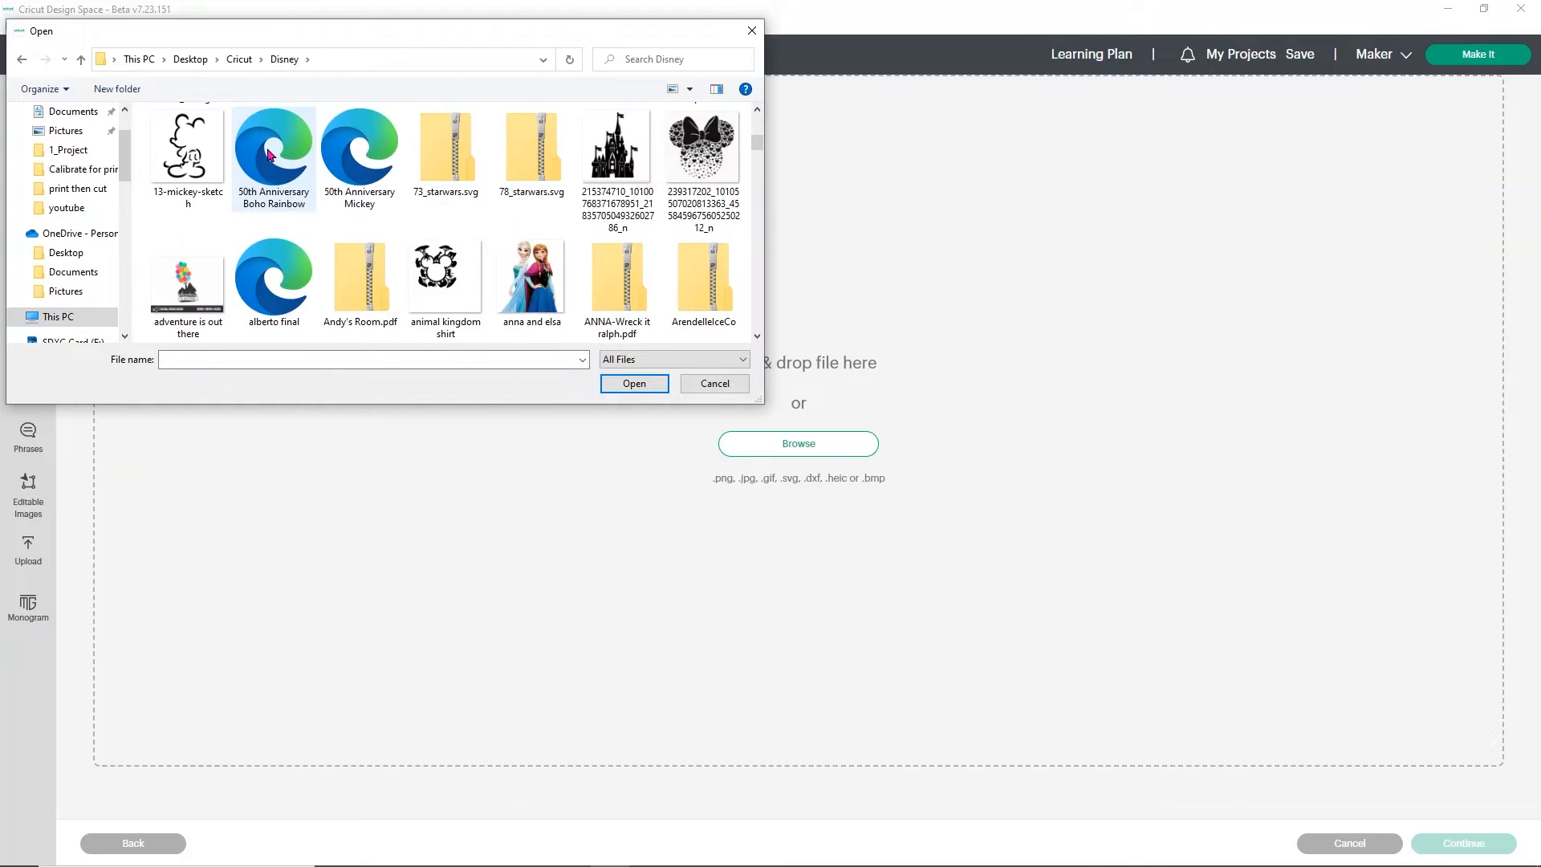
pyautogui.doubleClick(270, 154)
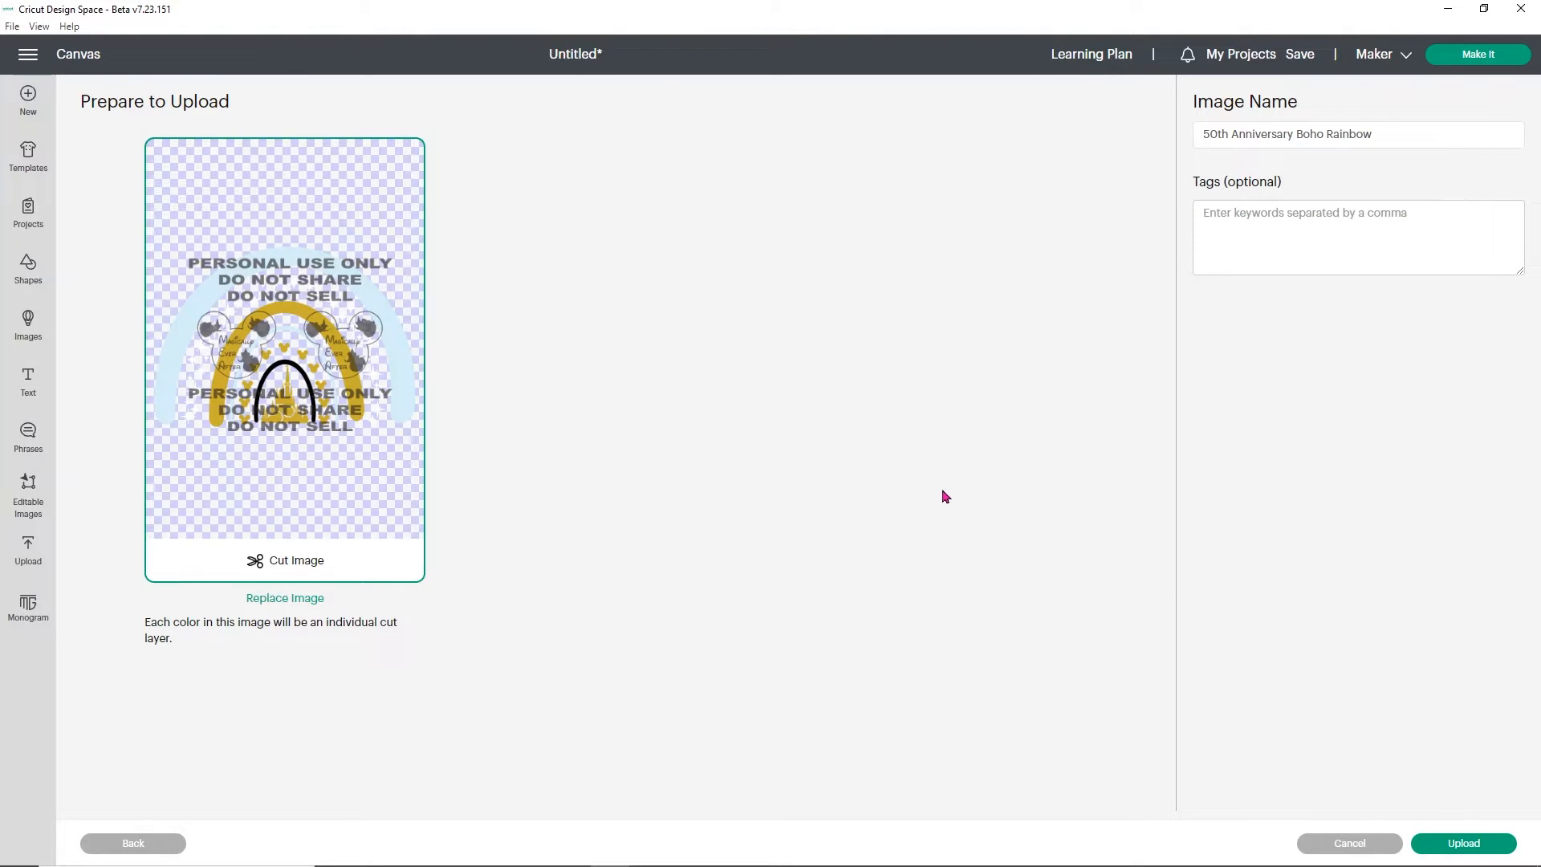
pyautogui.click(1471, 839)
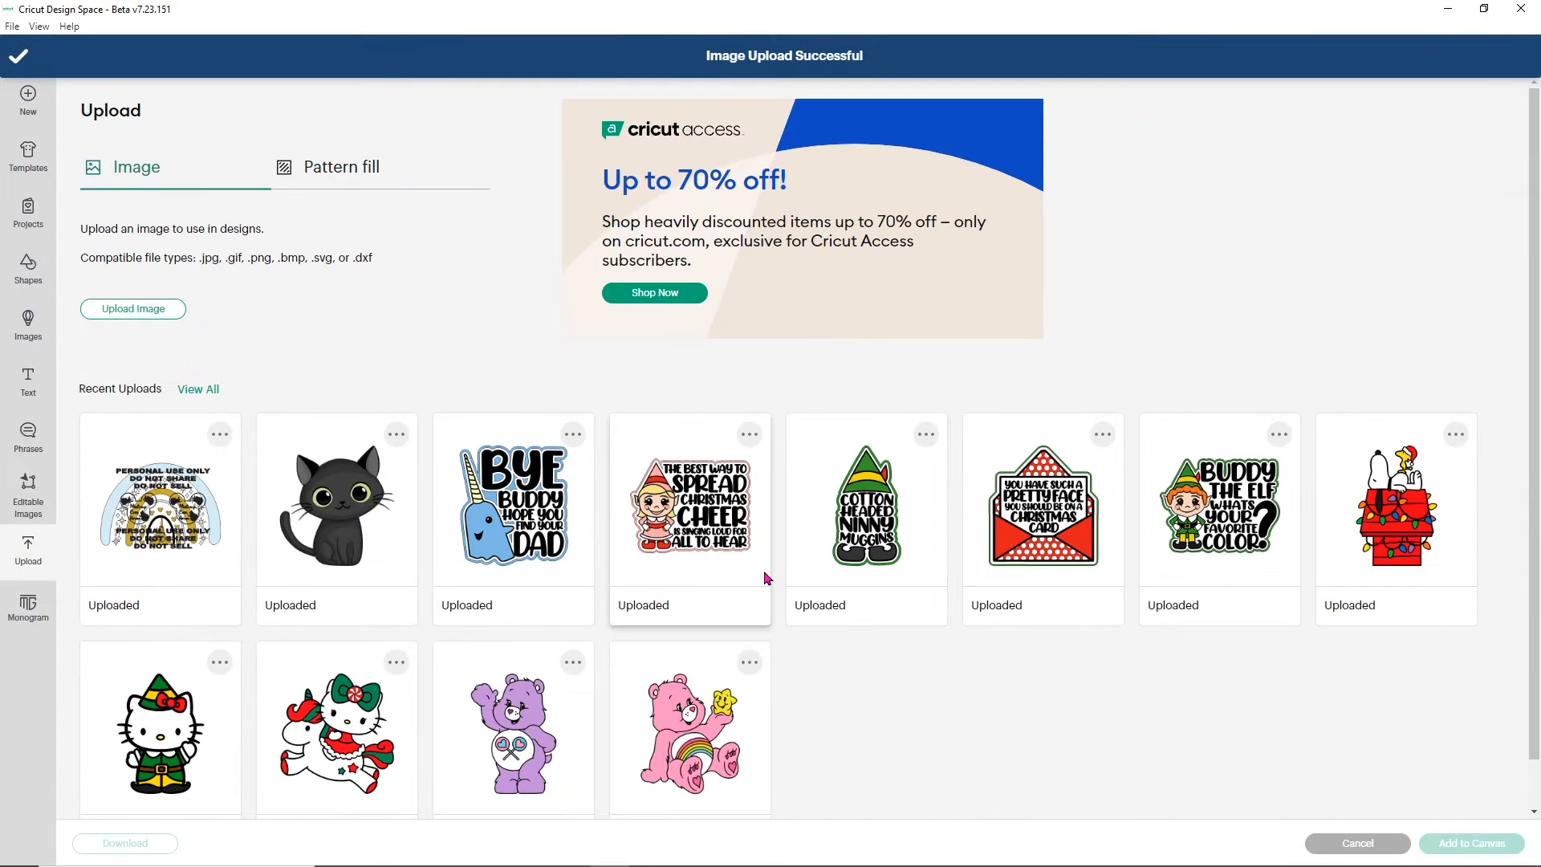
# Add the uploaded rainbow to the canvas and delete its "PERSONAL USE ONLY" watermark layer.
pyautogui.click(154, 496)
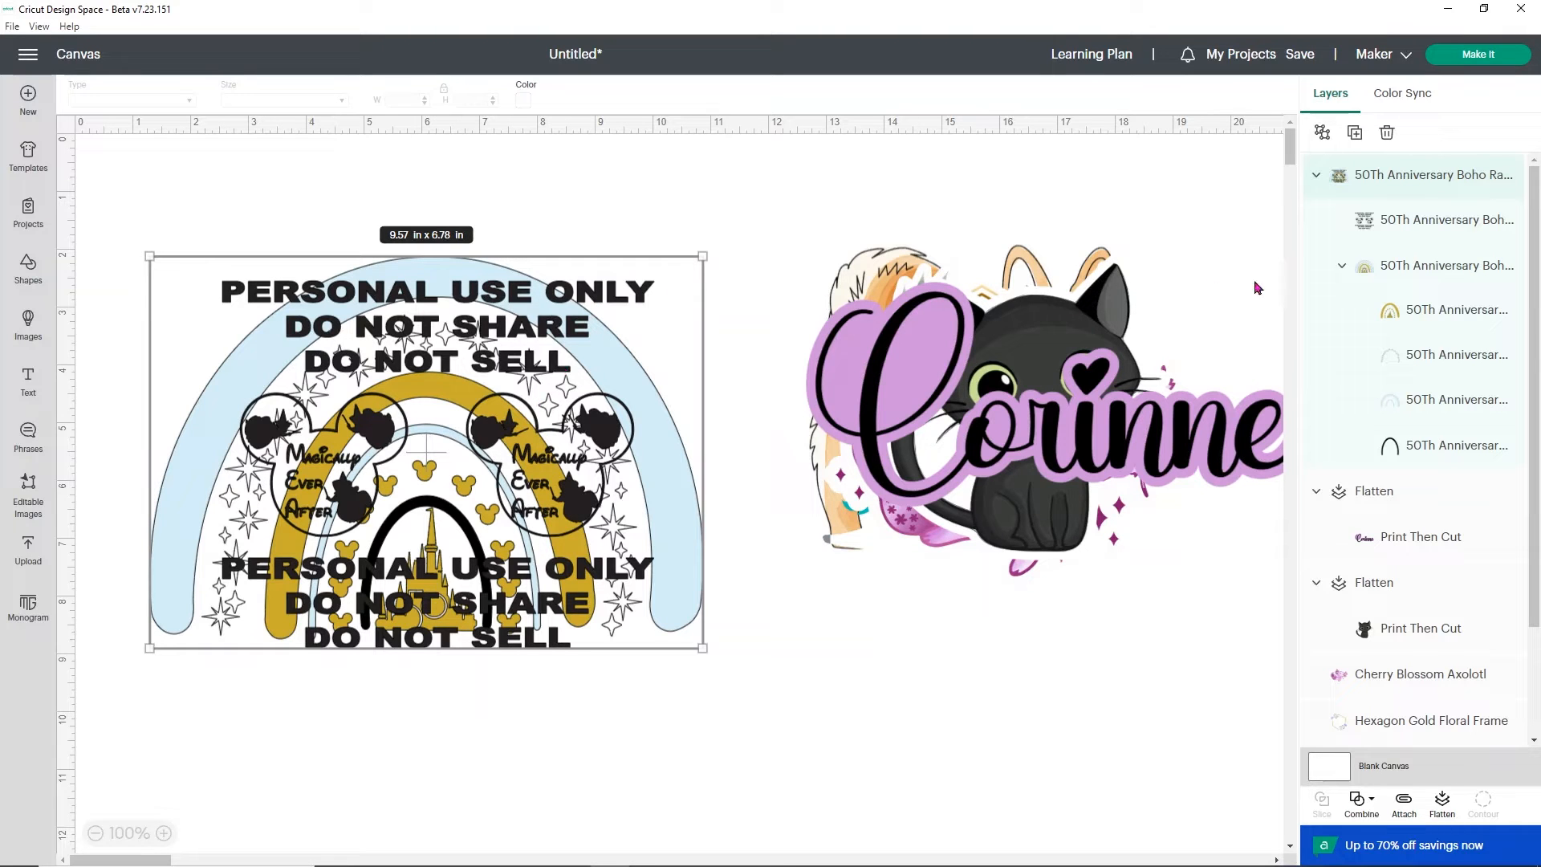
pyautogui.click(1365, 220)
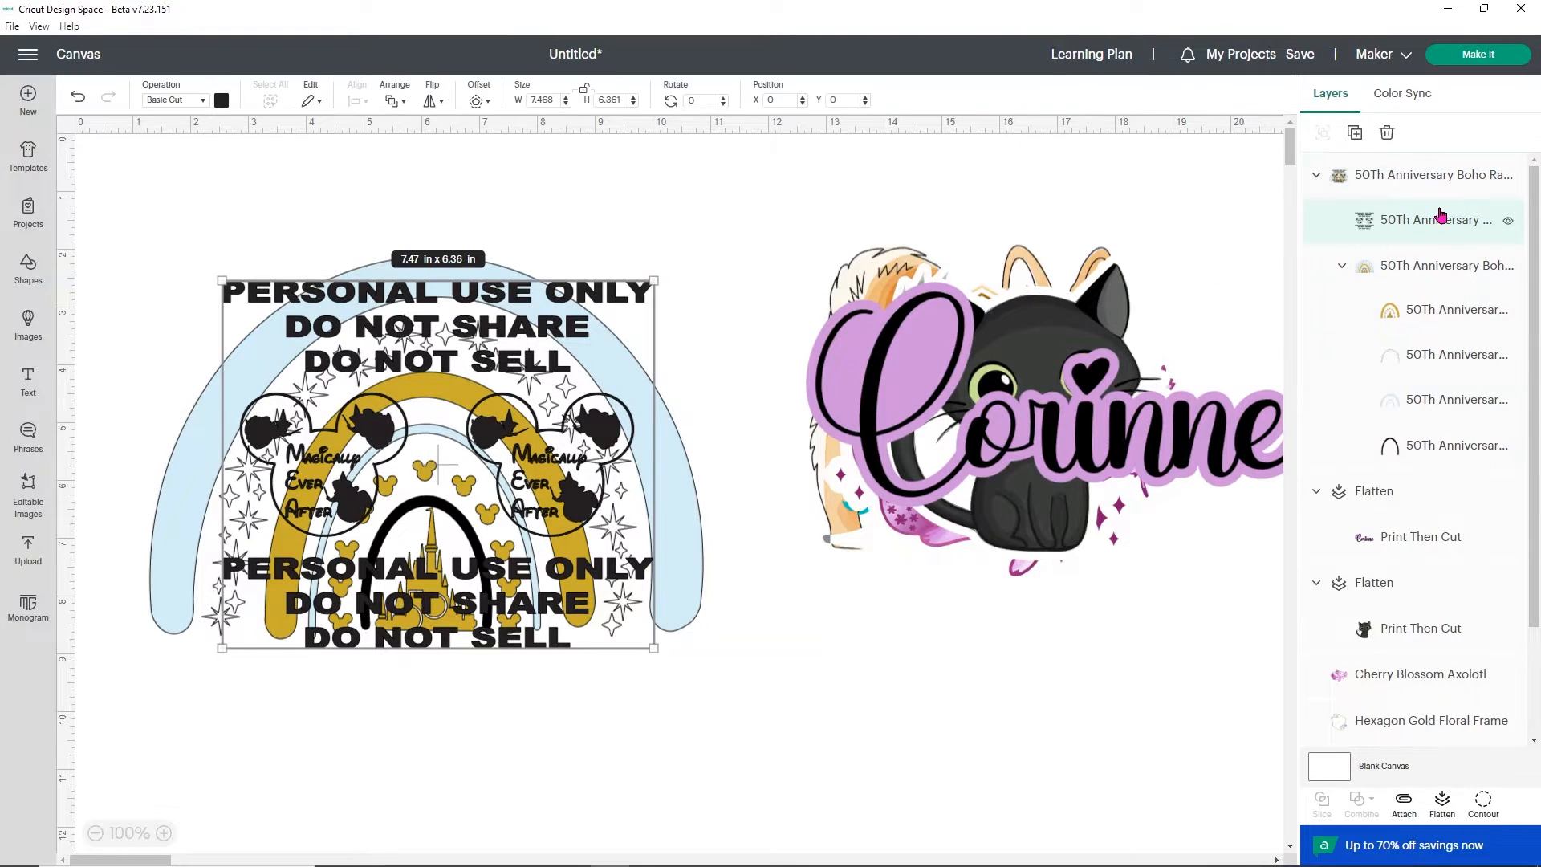
pyautogui.press('Delete')
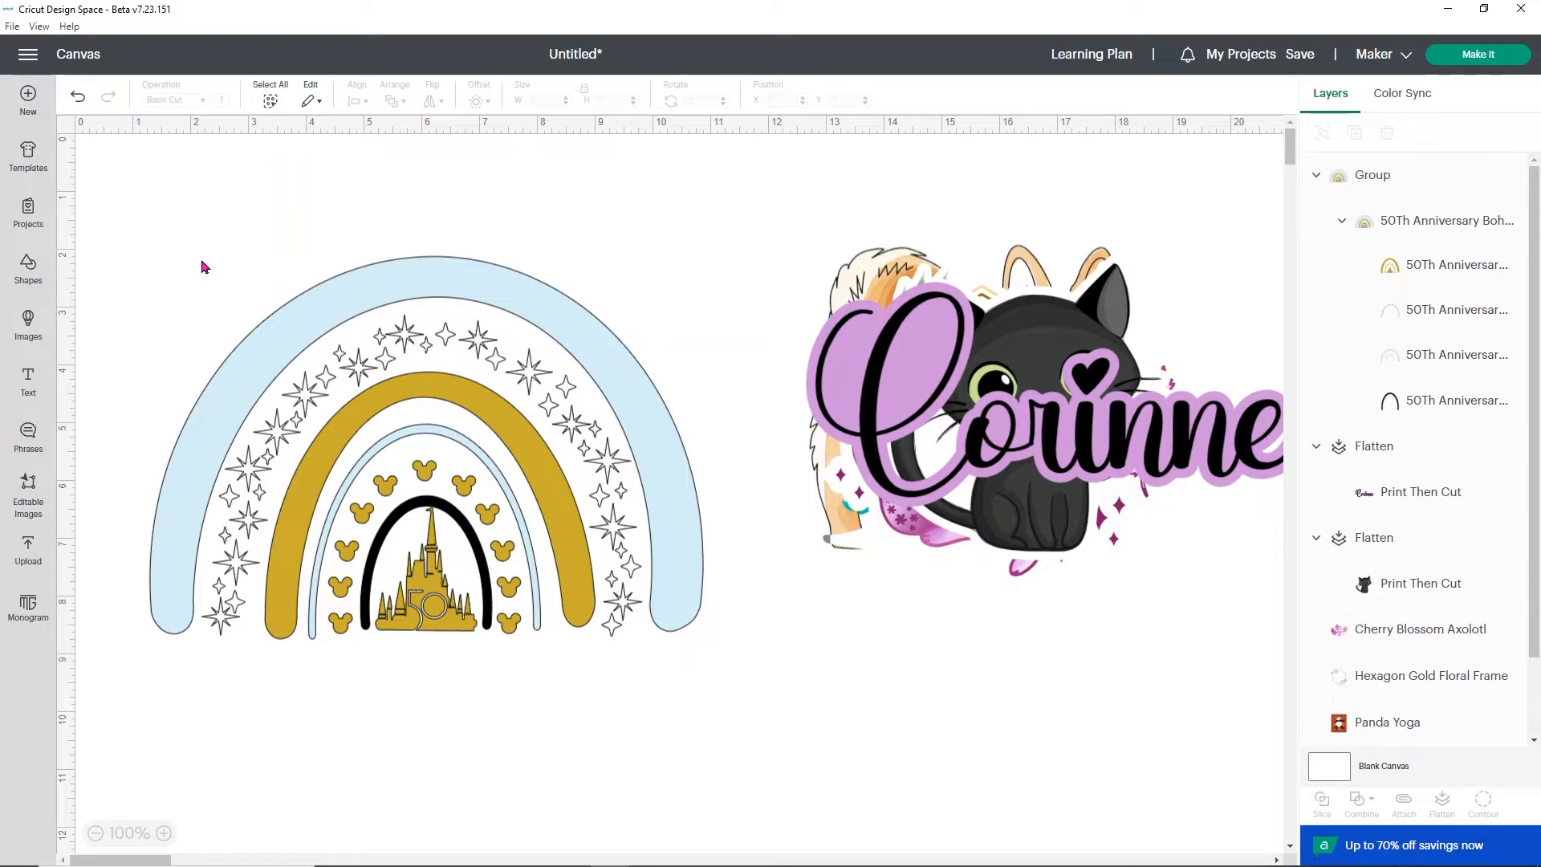
# Try Print Then Cut on the whole rainbow group, then switch its operation back to Basic Cut.
pyautogui.moveTo(200, 259)
pyautogui.mouseDown()
pyautogui.moveTo(348, 369)
pyautogui.moveTo(227, 302)
pyautogui.moveTo(207, 268)
pyautogui.mouseUp()
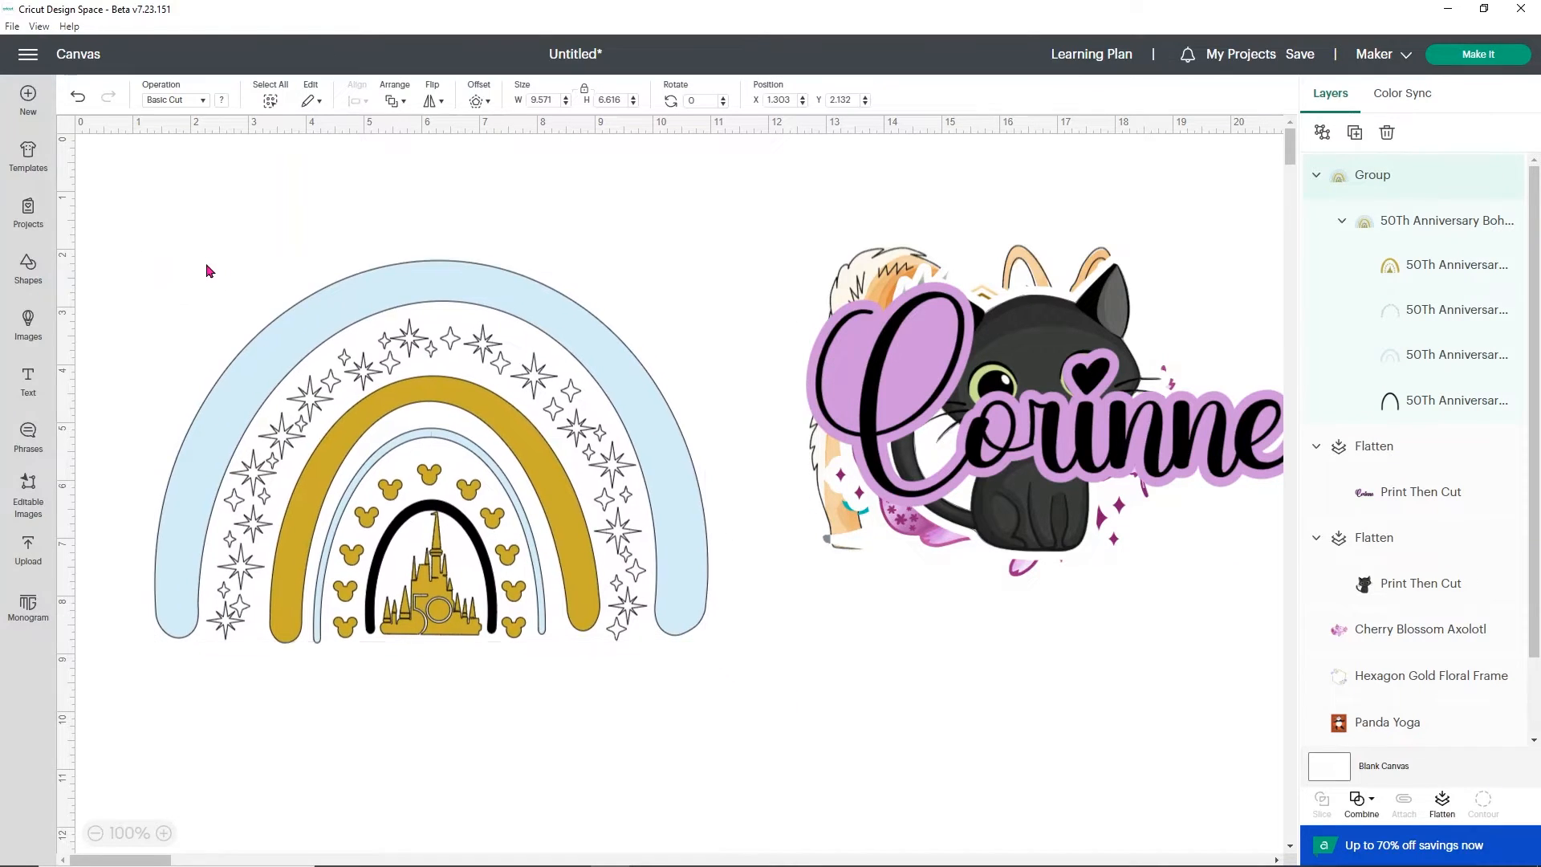
pyautogui.click(202, 100)
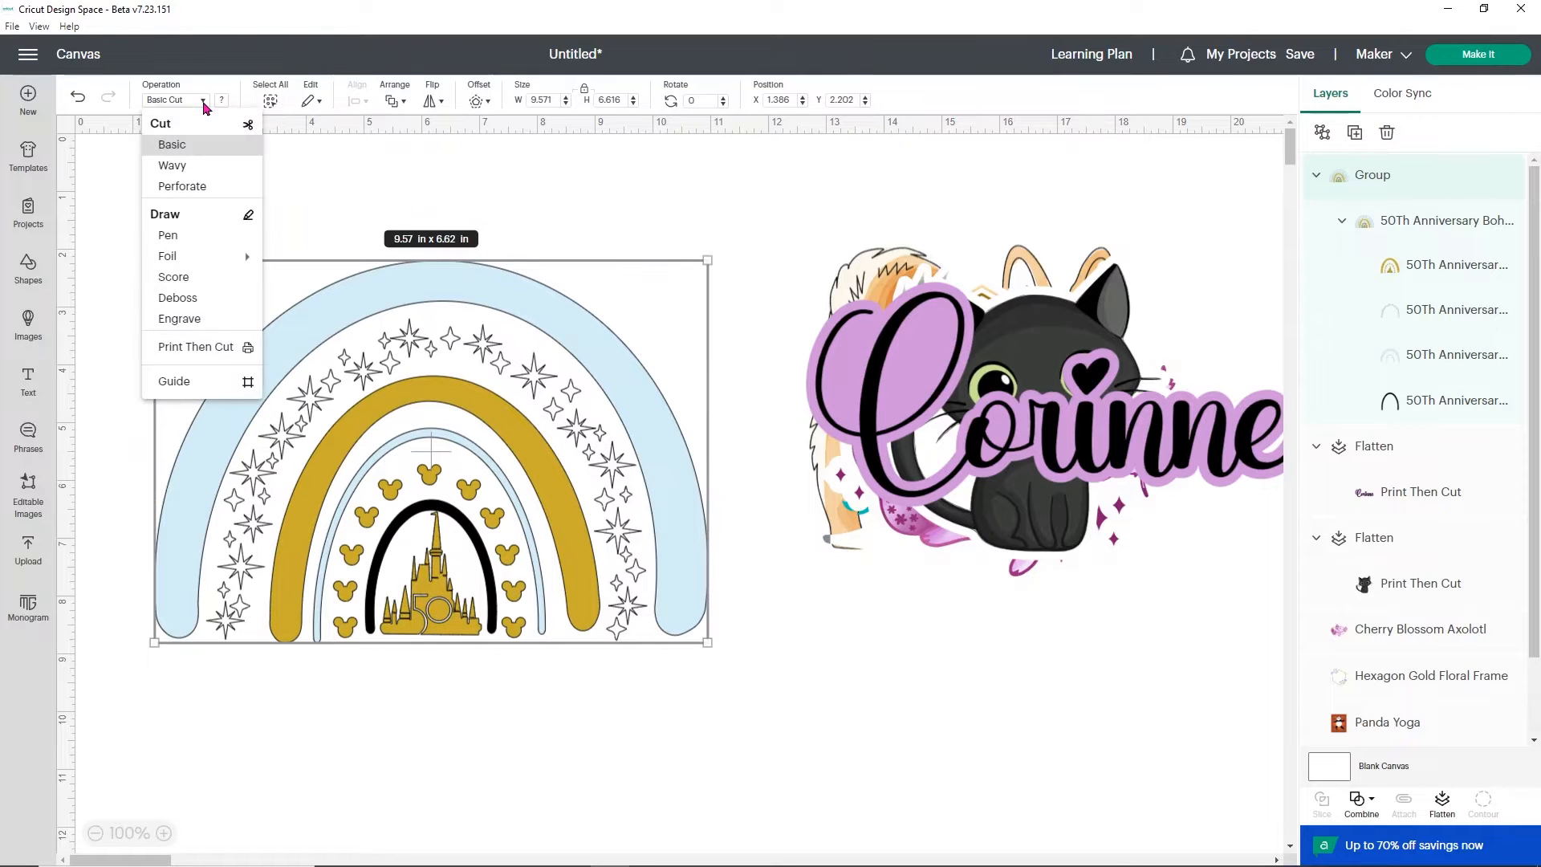
pyautogui.click(186, 349)
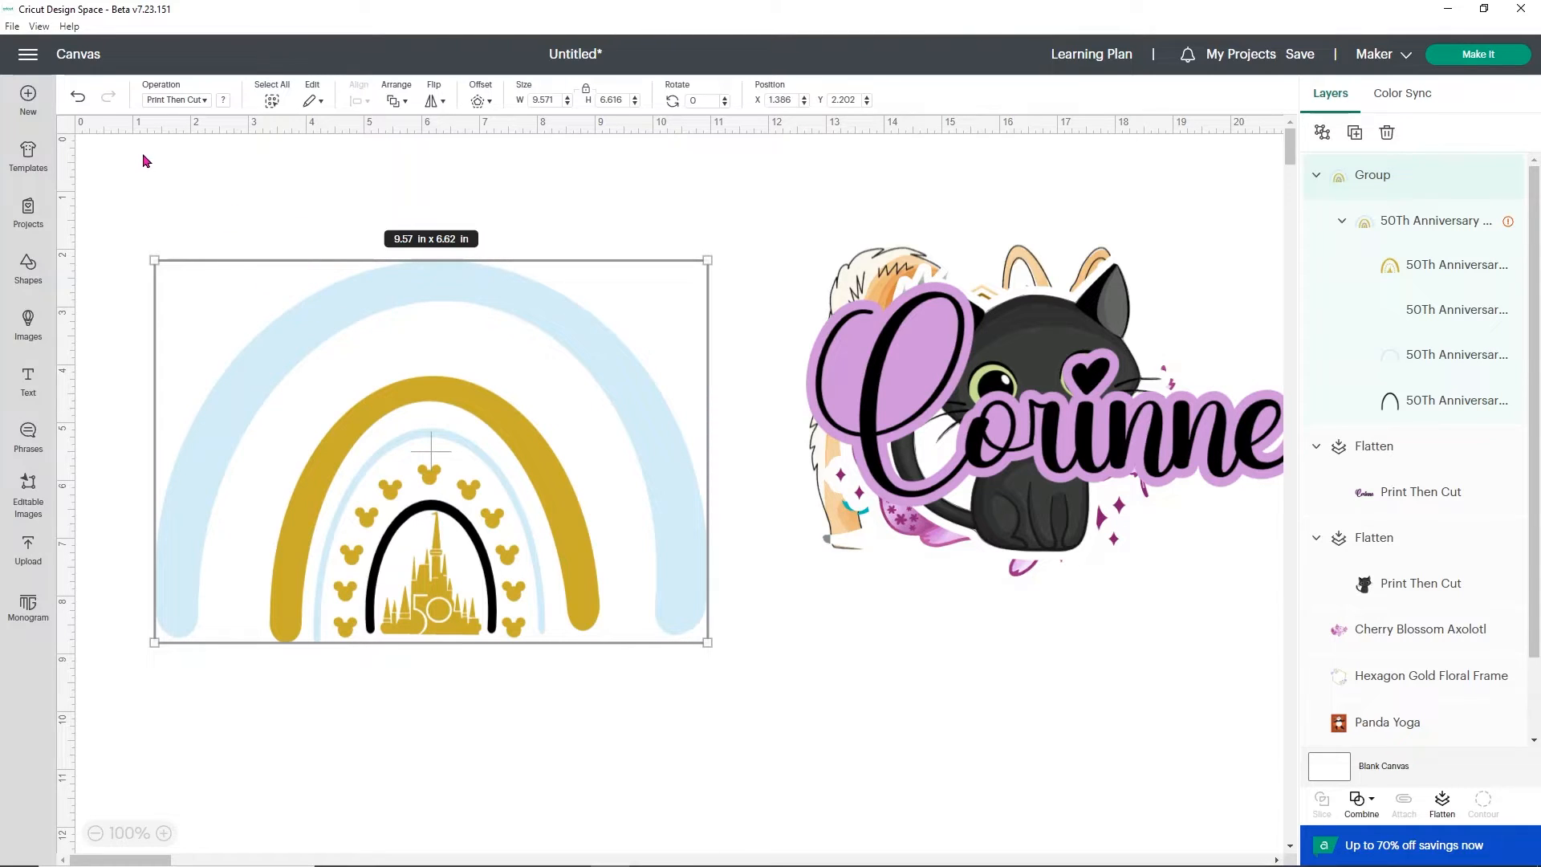
pyautogui.click(177, 102)
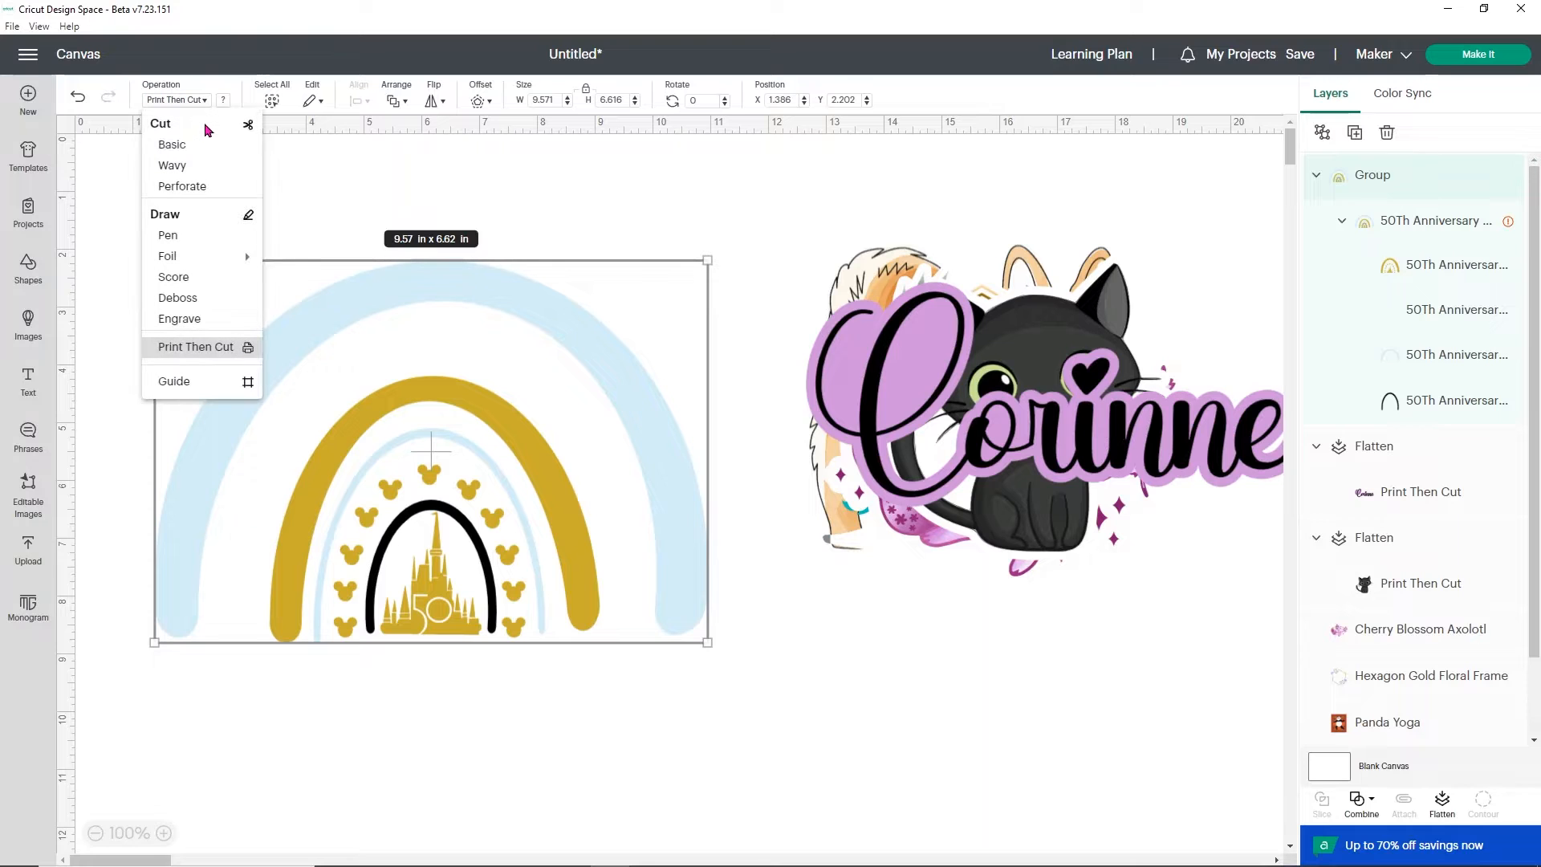
pyautogui.click(196, 150)
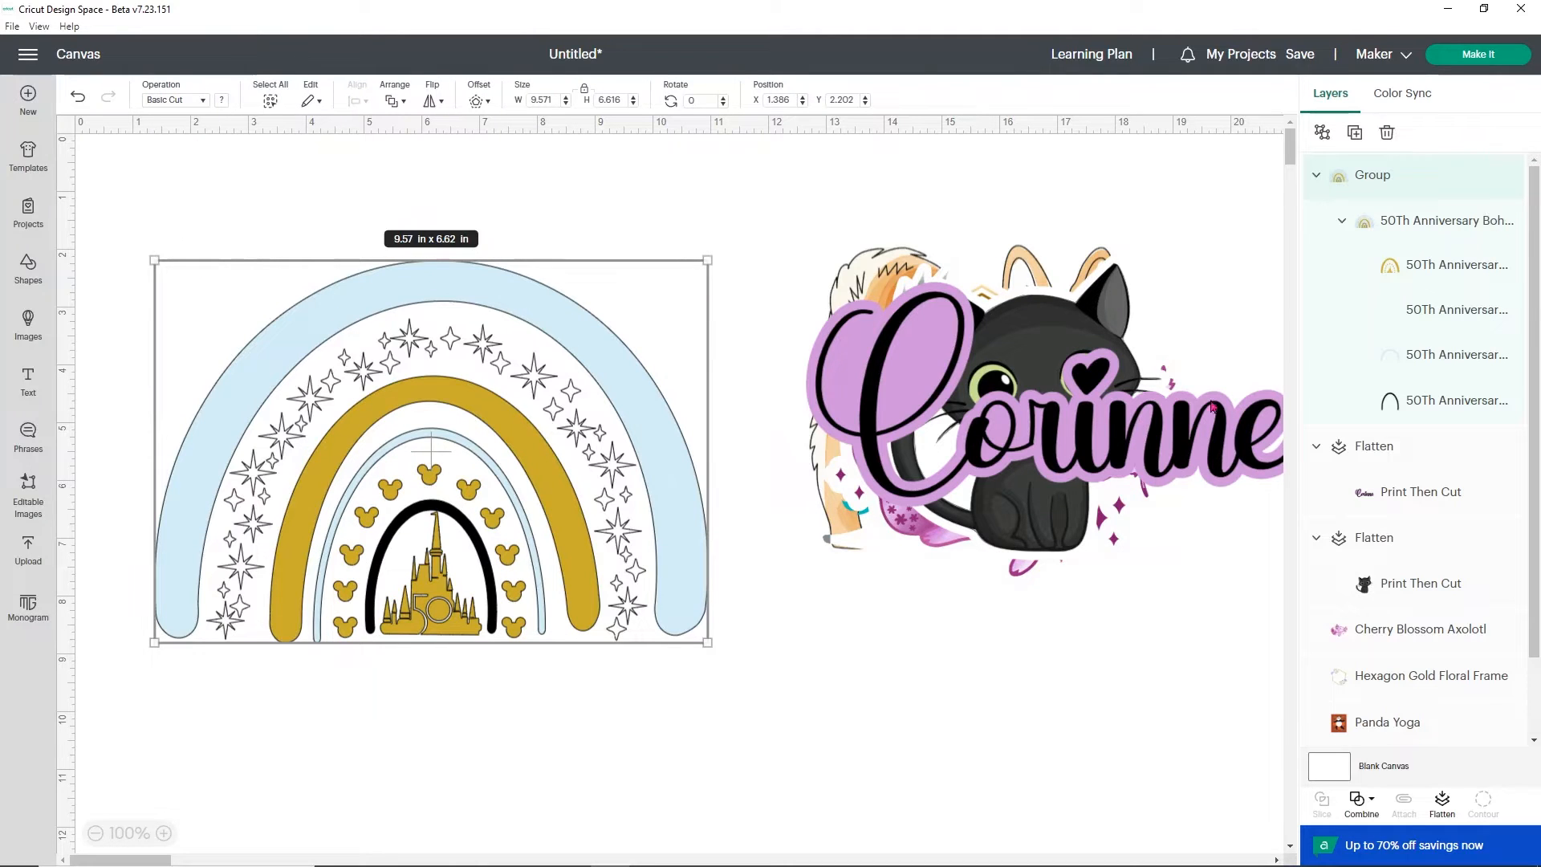
# Color the rainbow's white star layer salmon pink.
pyautogui.click(1445, 313)
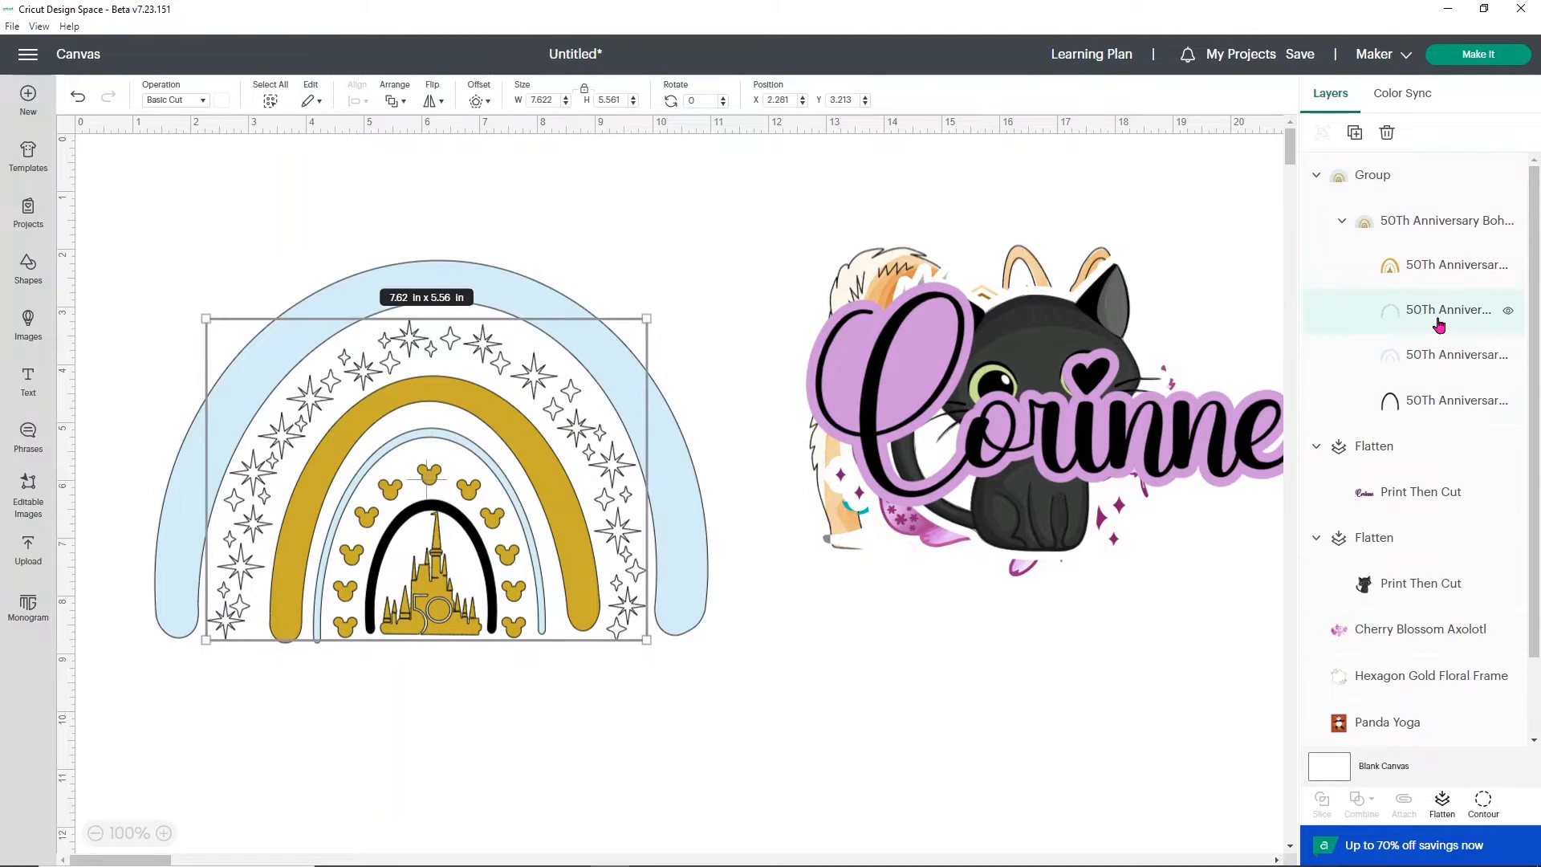
pyautogui.click(220, 101)
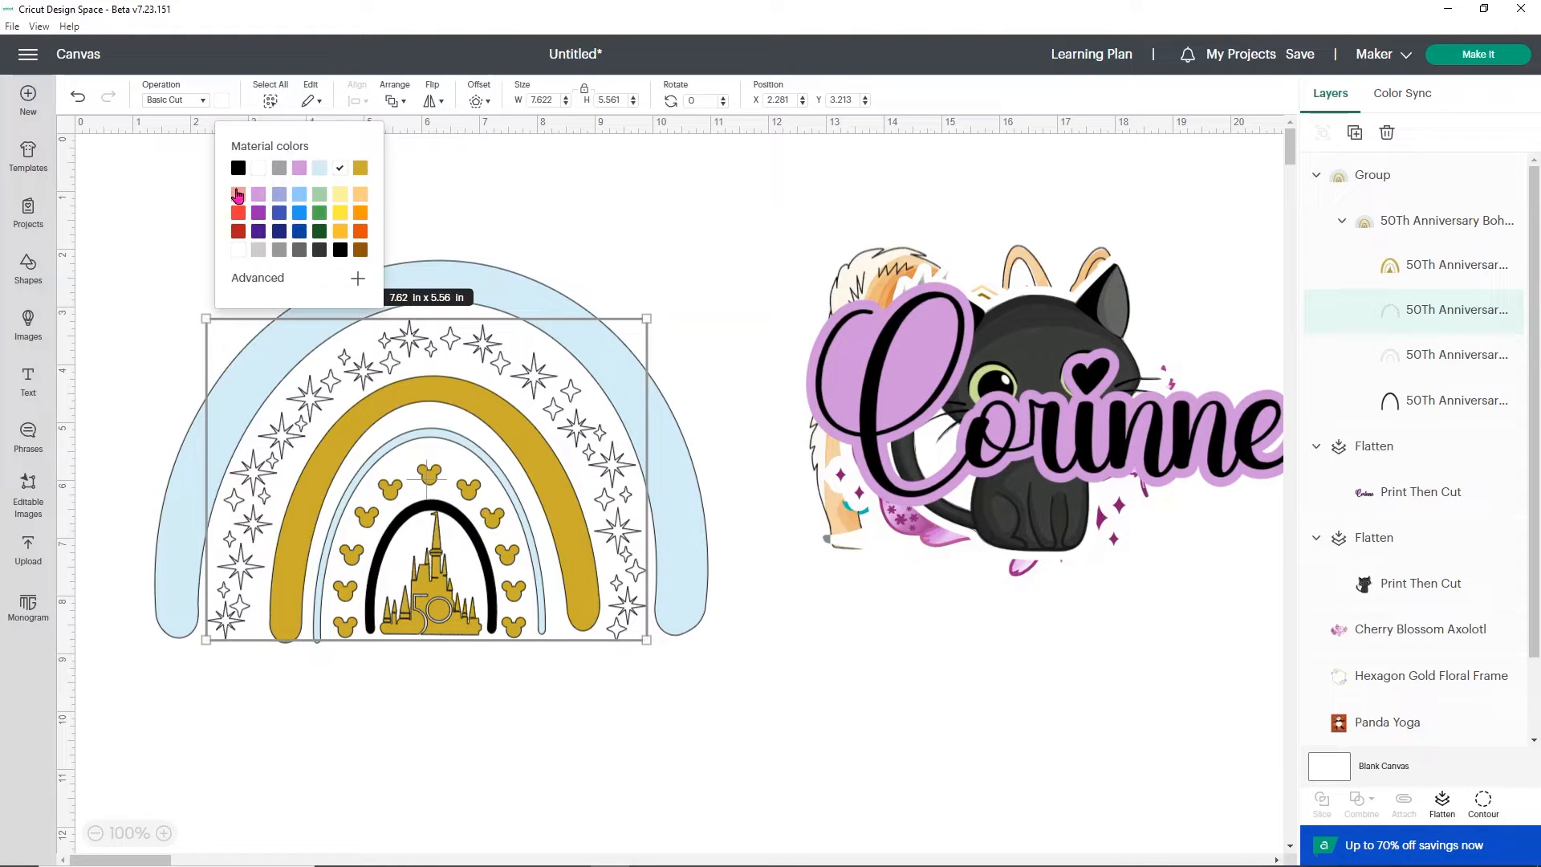
pyautogui.click(238, 194)
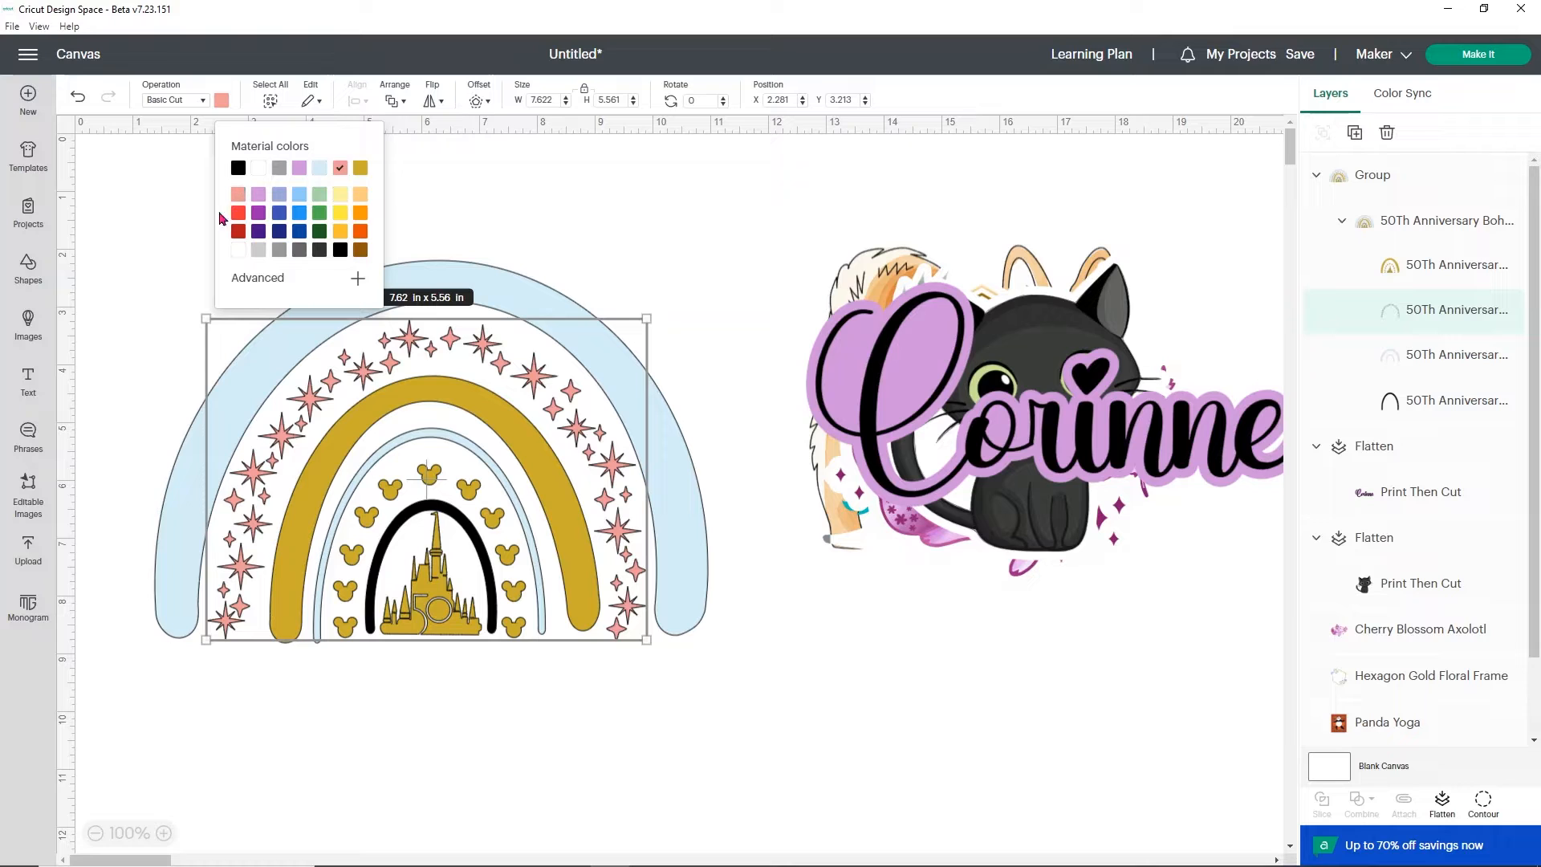
pyautogui.click(151, 258)
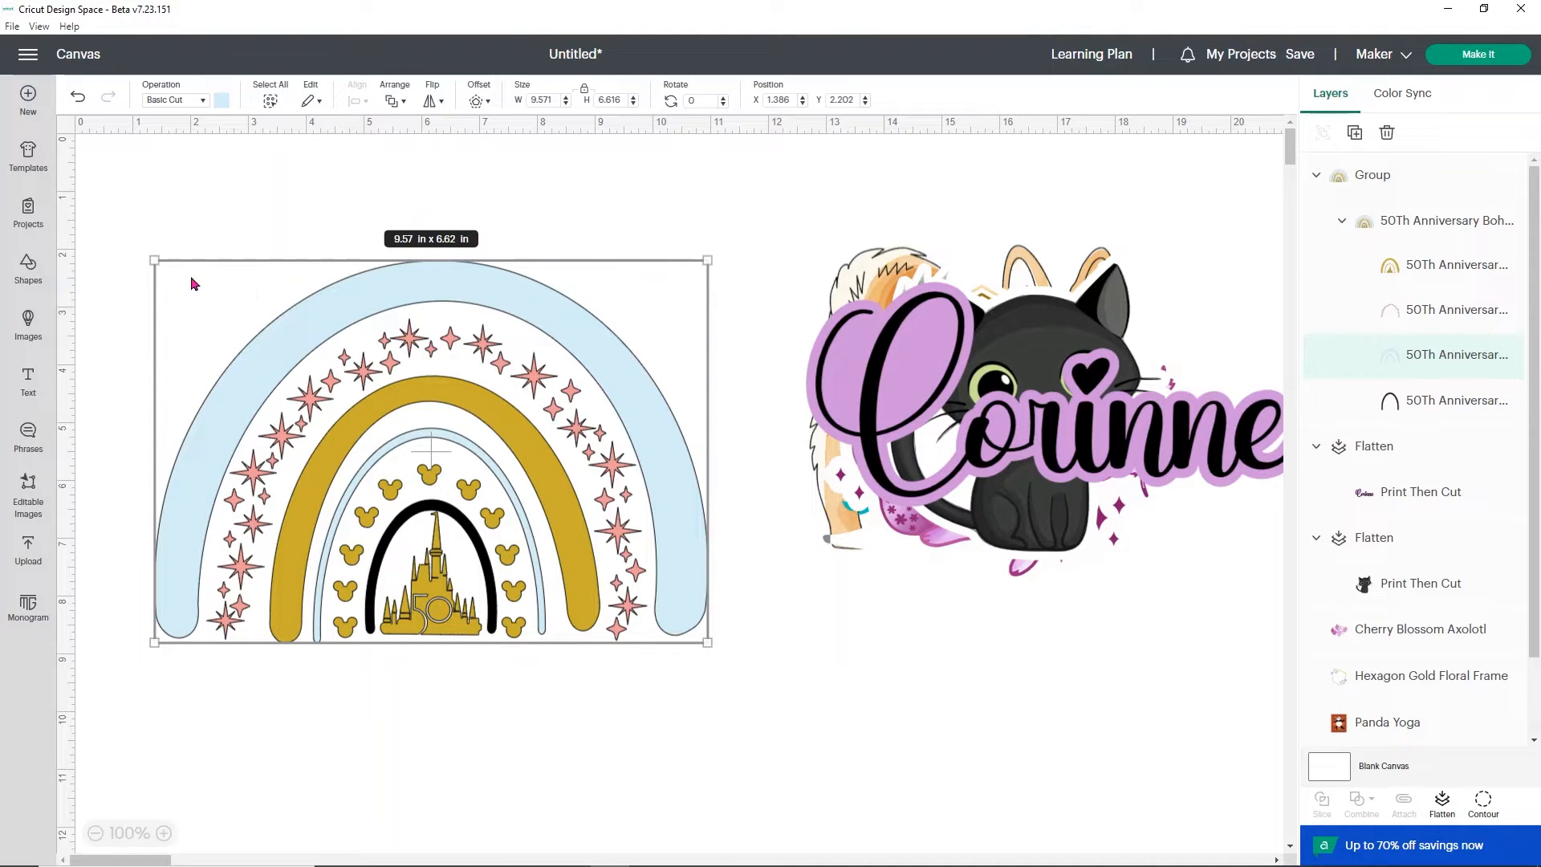
pyautogui.click(168, 239)
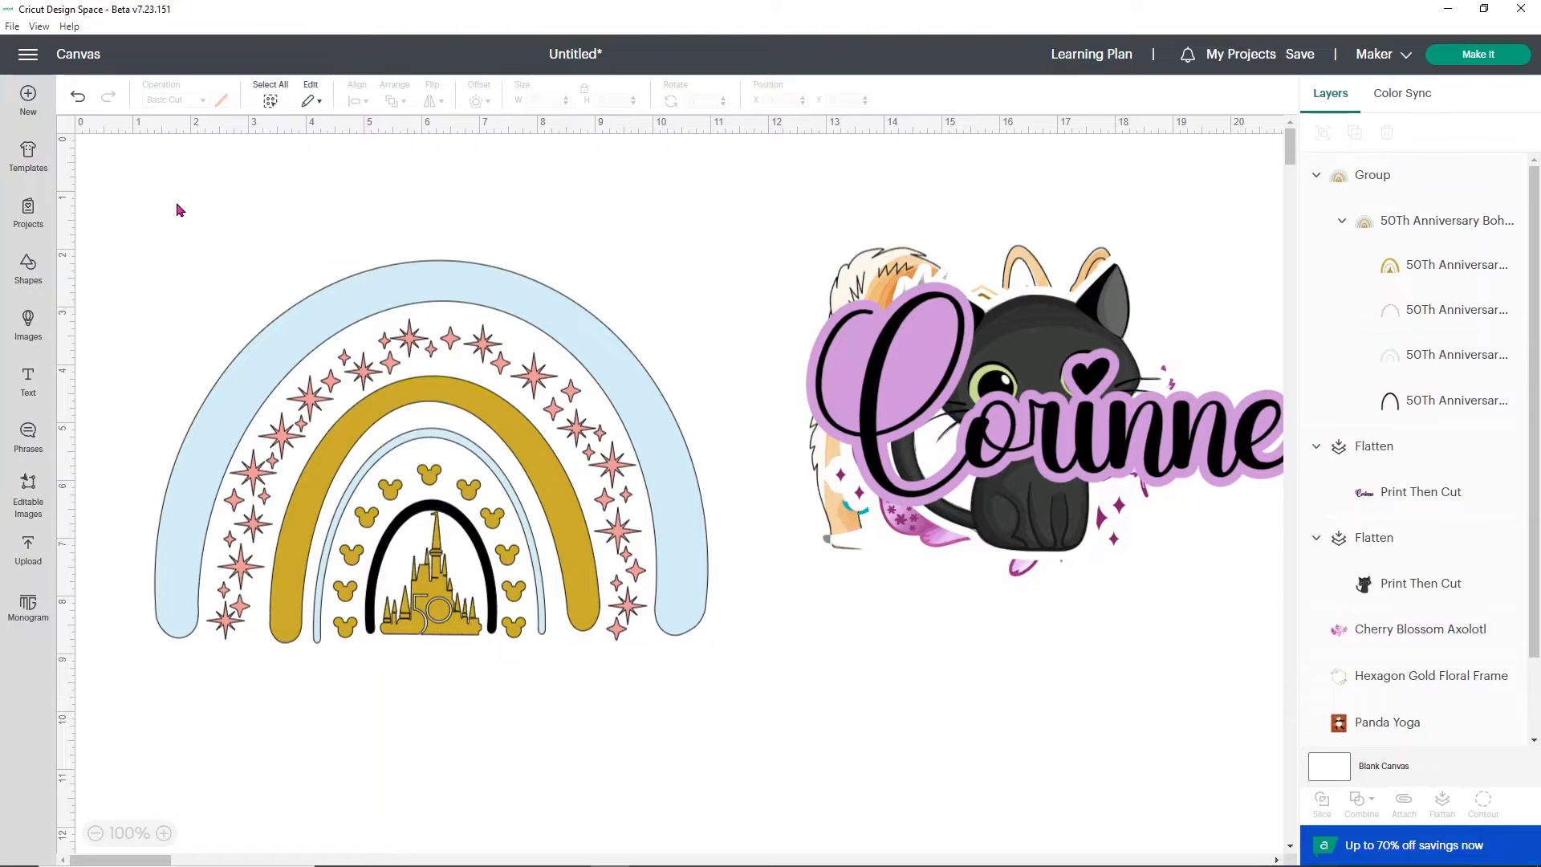
# Set the whole rainbow group to Print Then Cut and flatten its layers into one image.
pyautogui.moveTo(184, 202); pyautogui.dragTo(669, 647)
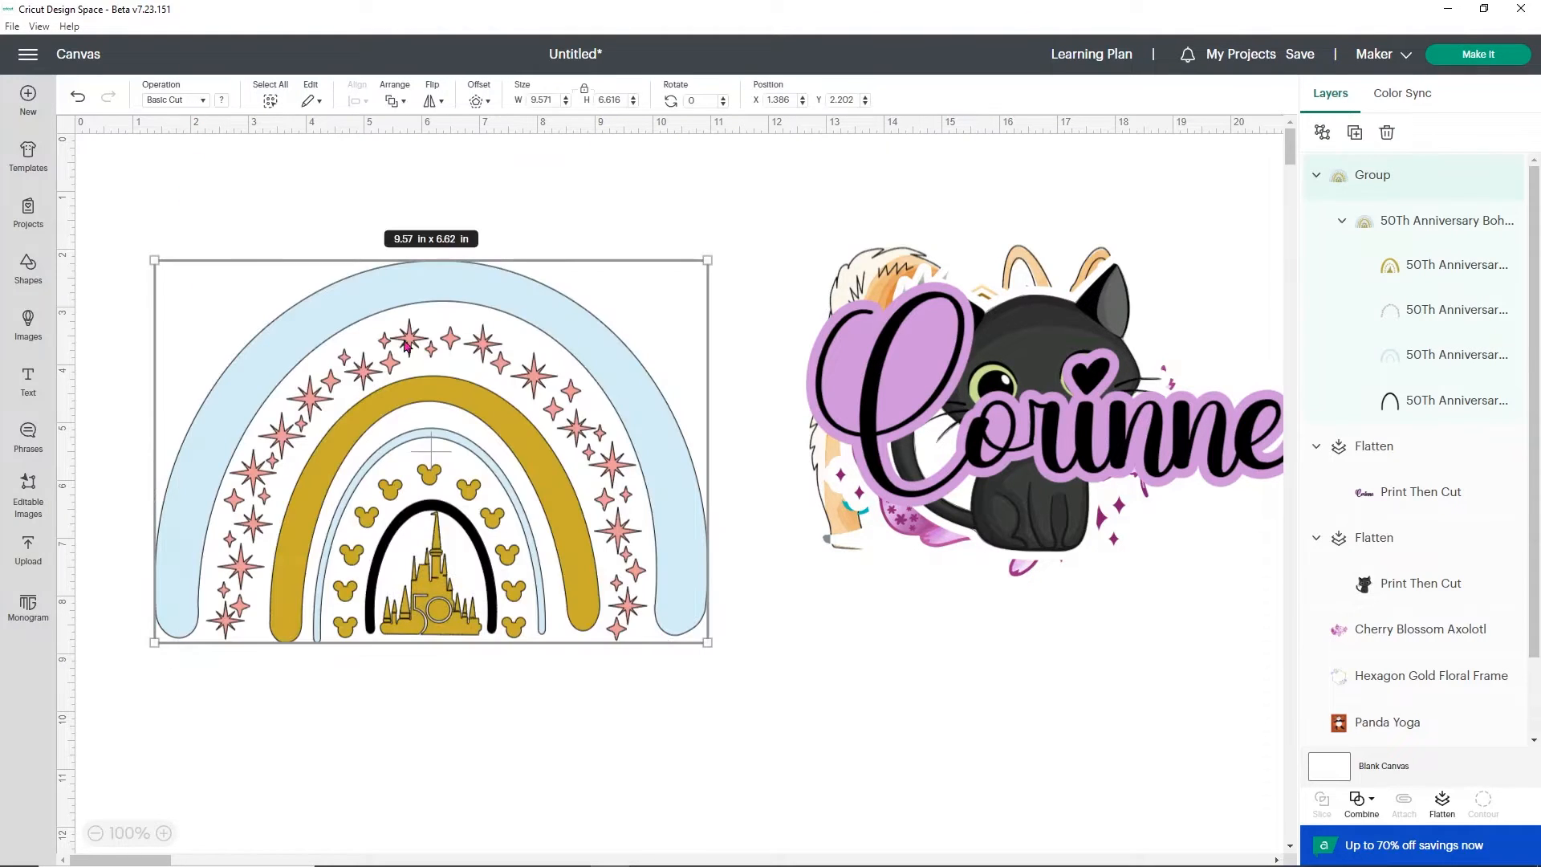
pyautogui.click(196, 99)
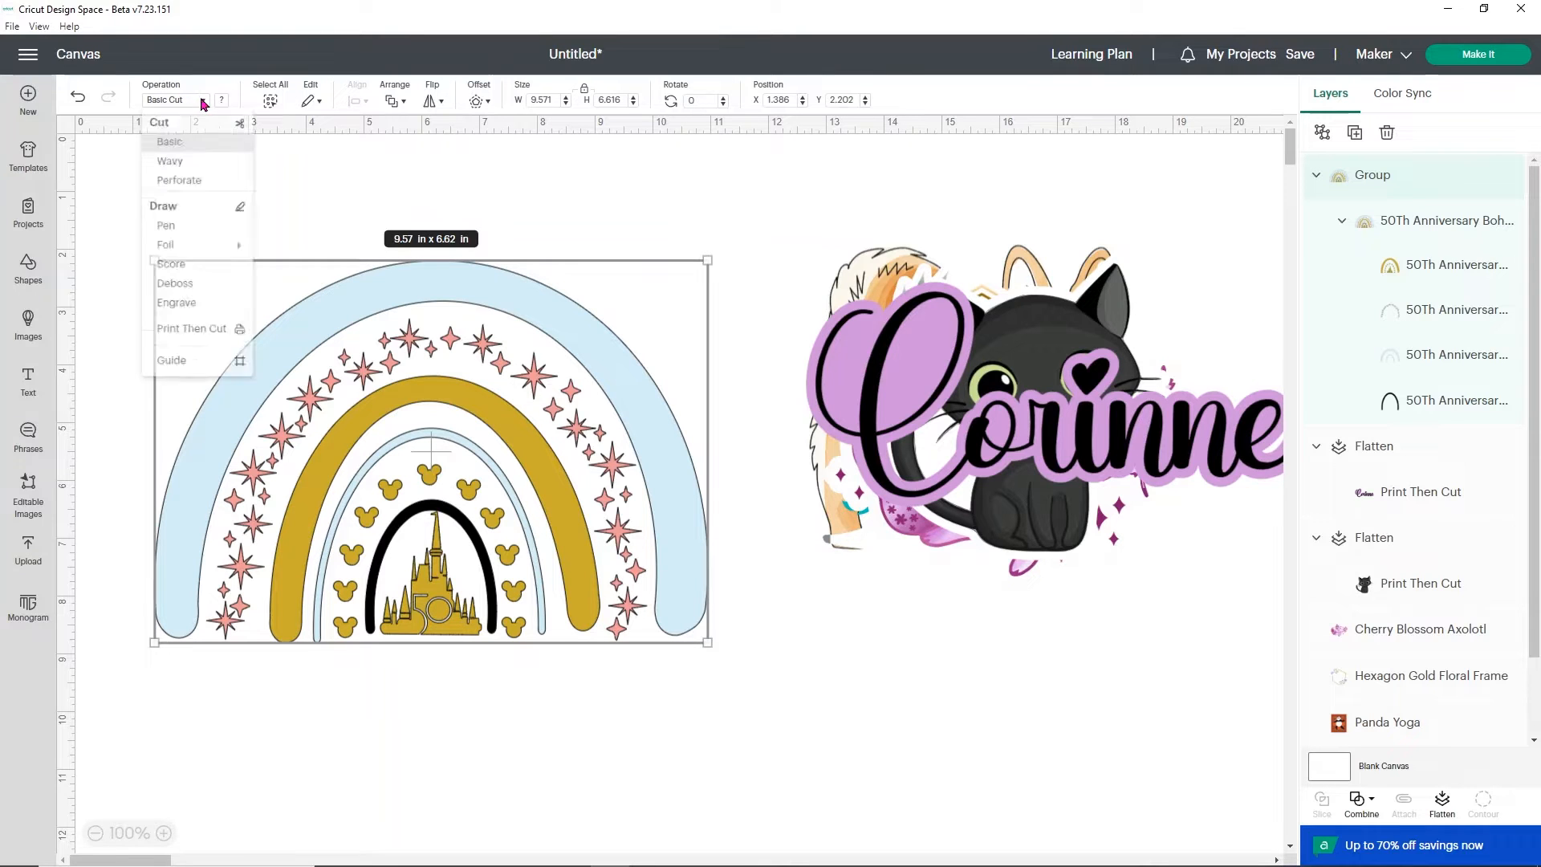
pyautogui.click(191, 346)
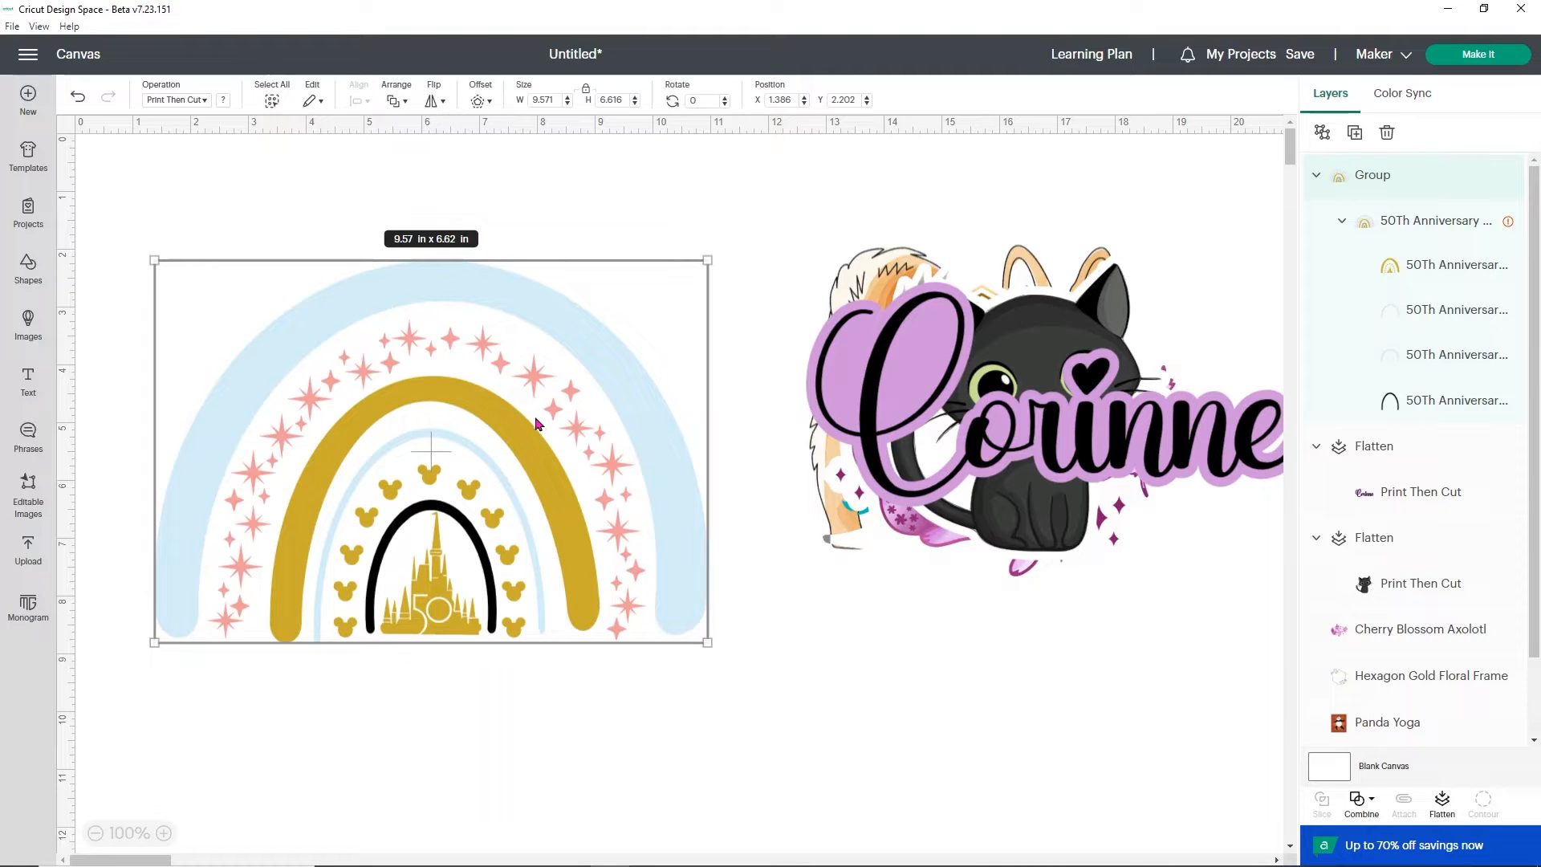
pyautogui.click(1443, 799)
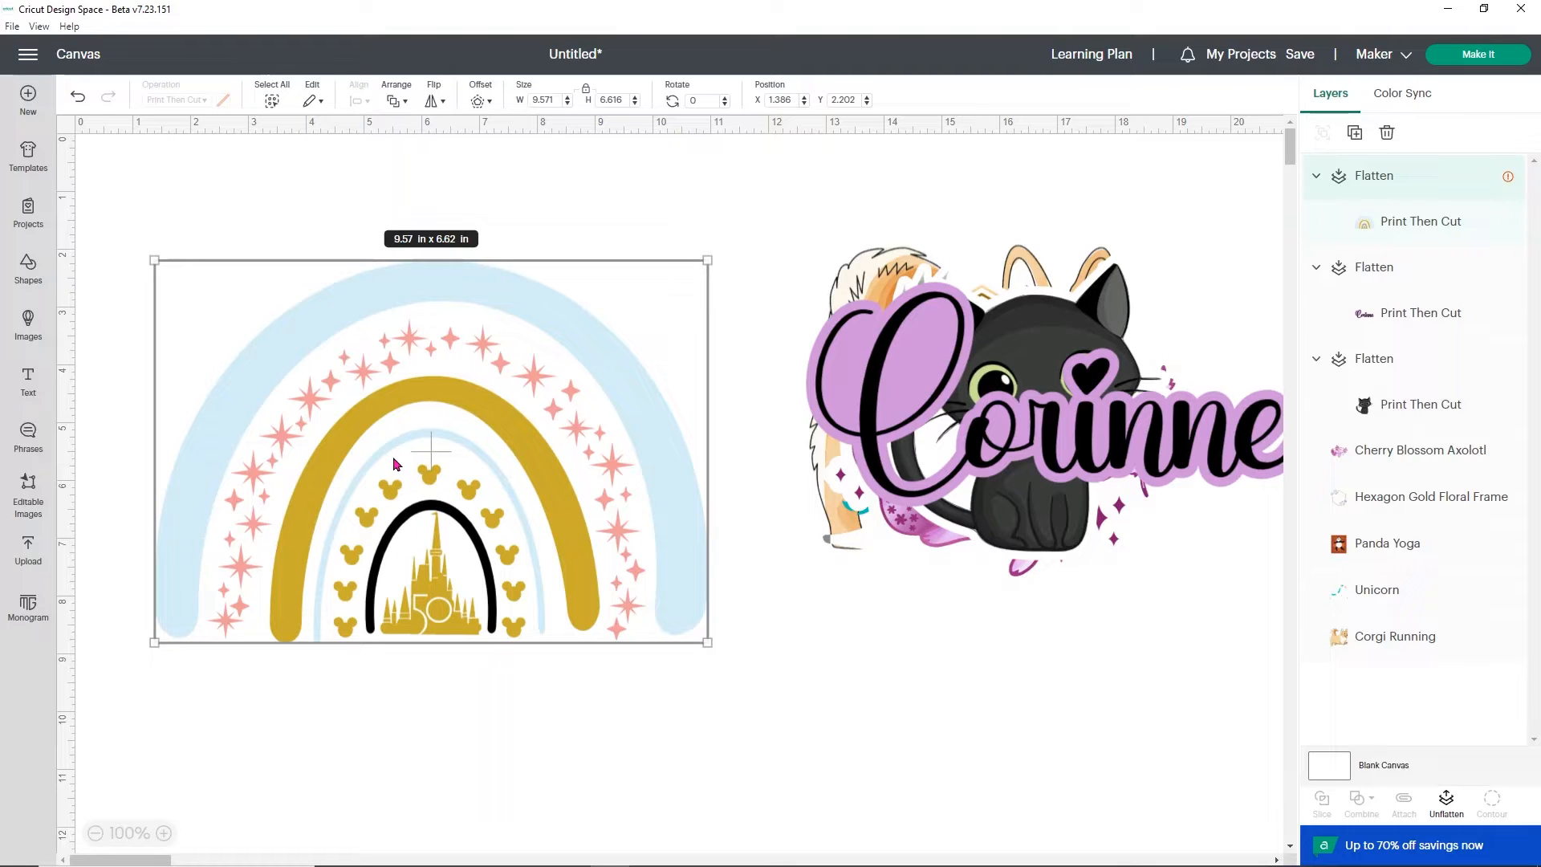
# Preview the designs against a green canvas color, then switch the canvas back to white.
pyautogui.click(1356, 763)
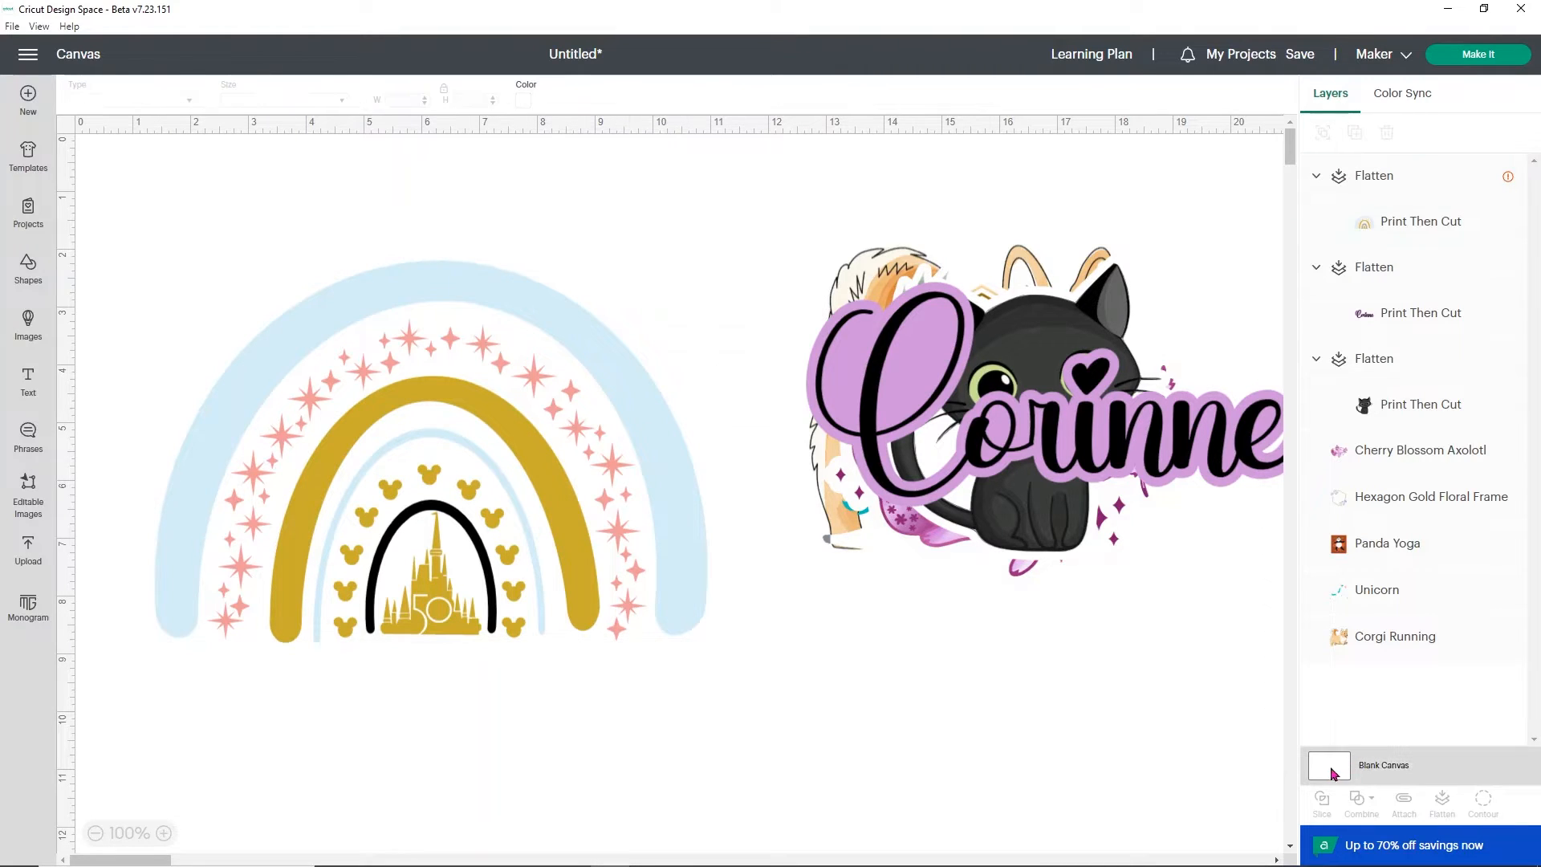
pyautogui.click(523, 99)
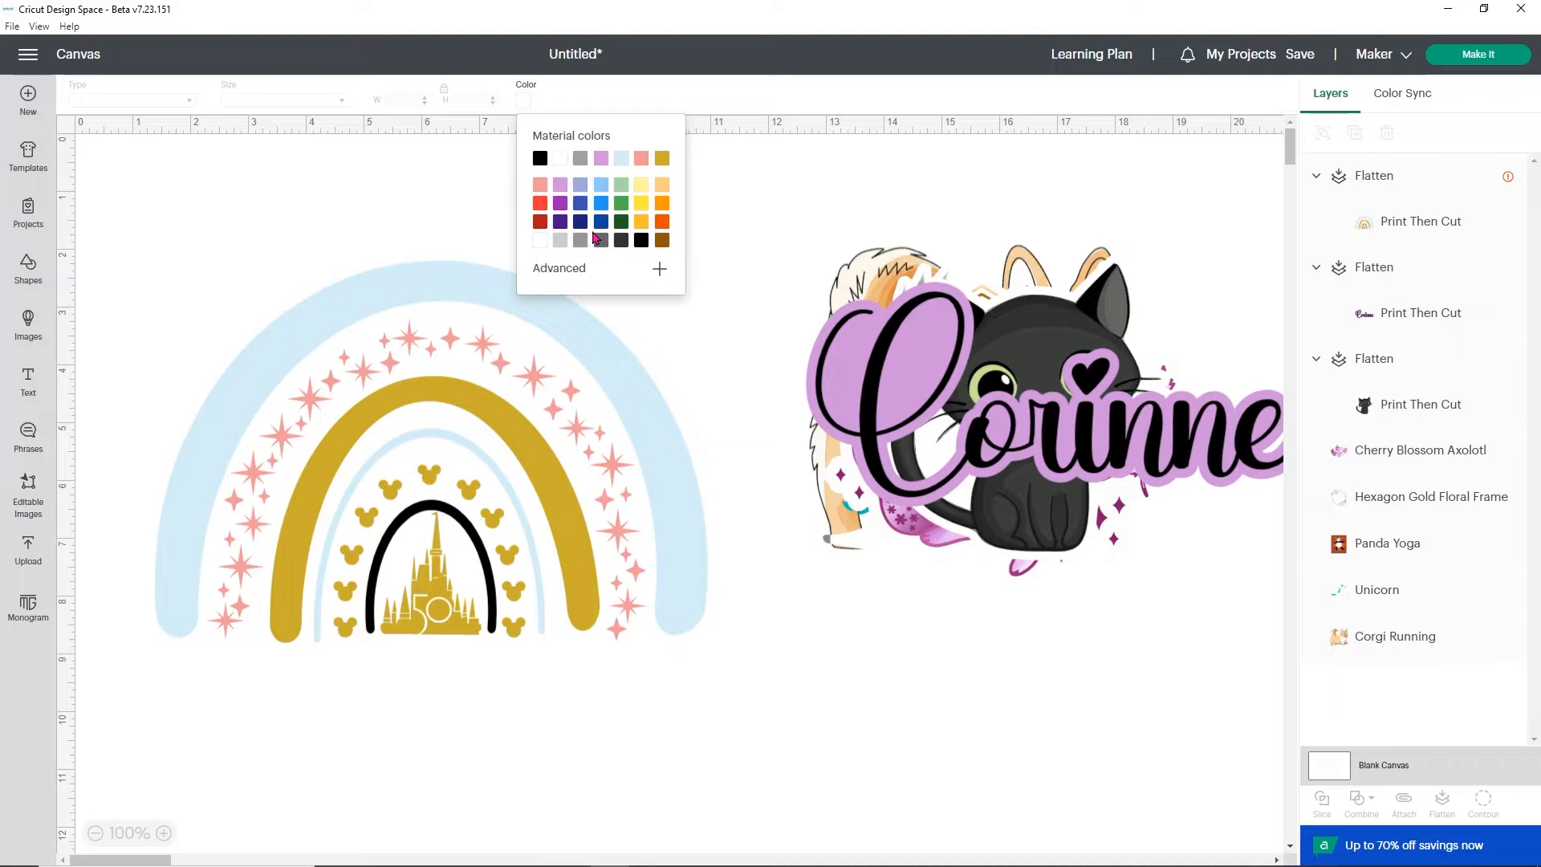
pyautogui.click(623, 204)
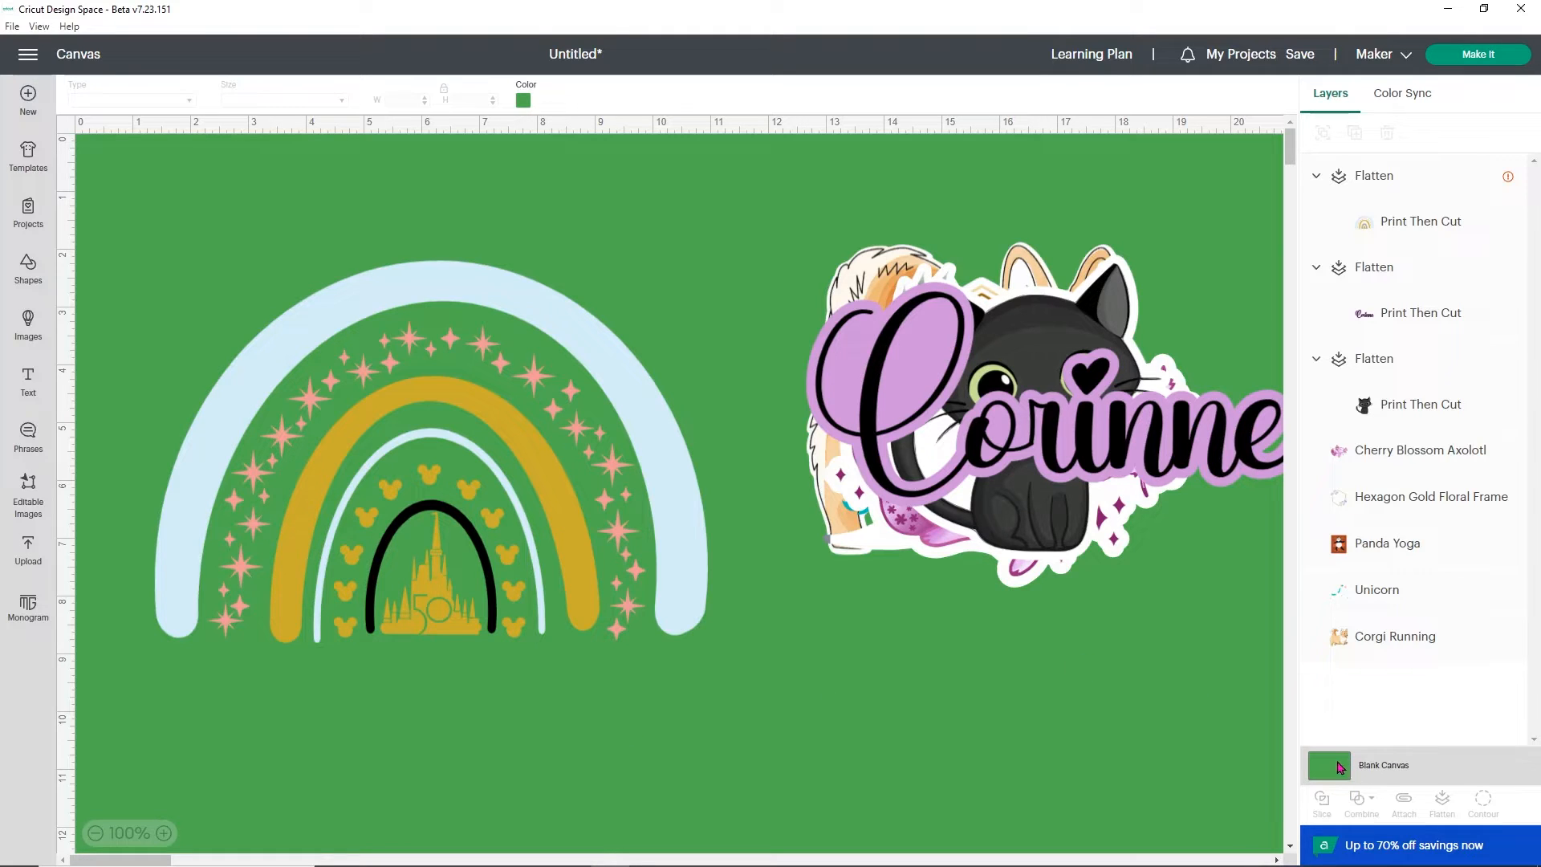
pyautogui.click(523, 100)
pyautogui.click(559, 158)
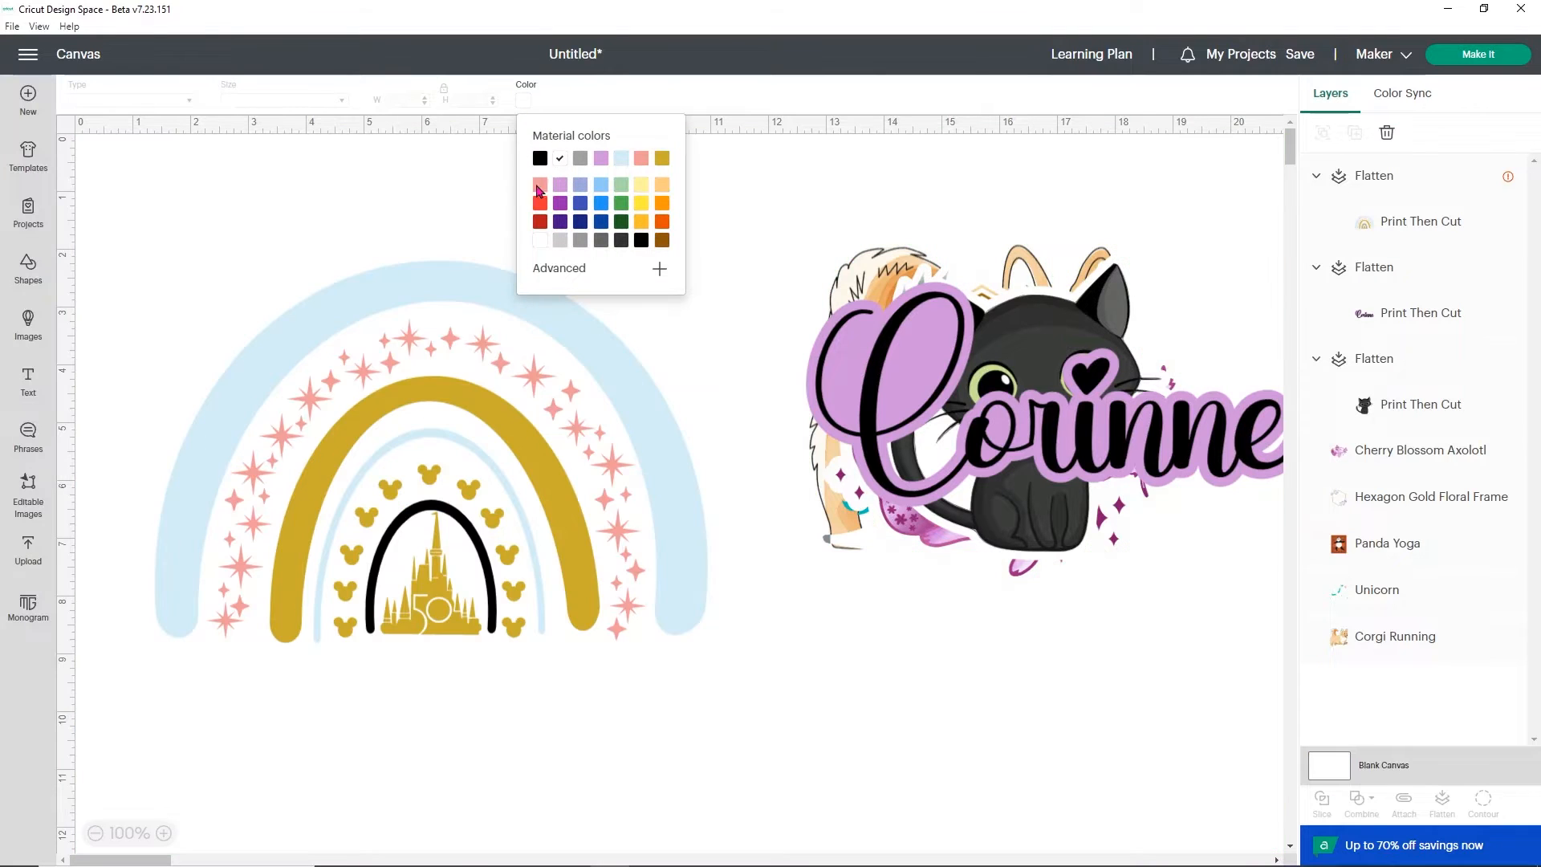
# Apply a 0.25 in welded offset with rounded corners around the flattened rainbow.
pyautogui.click(417, 268)
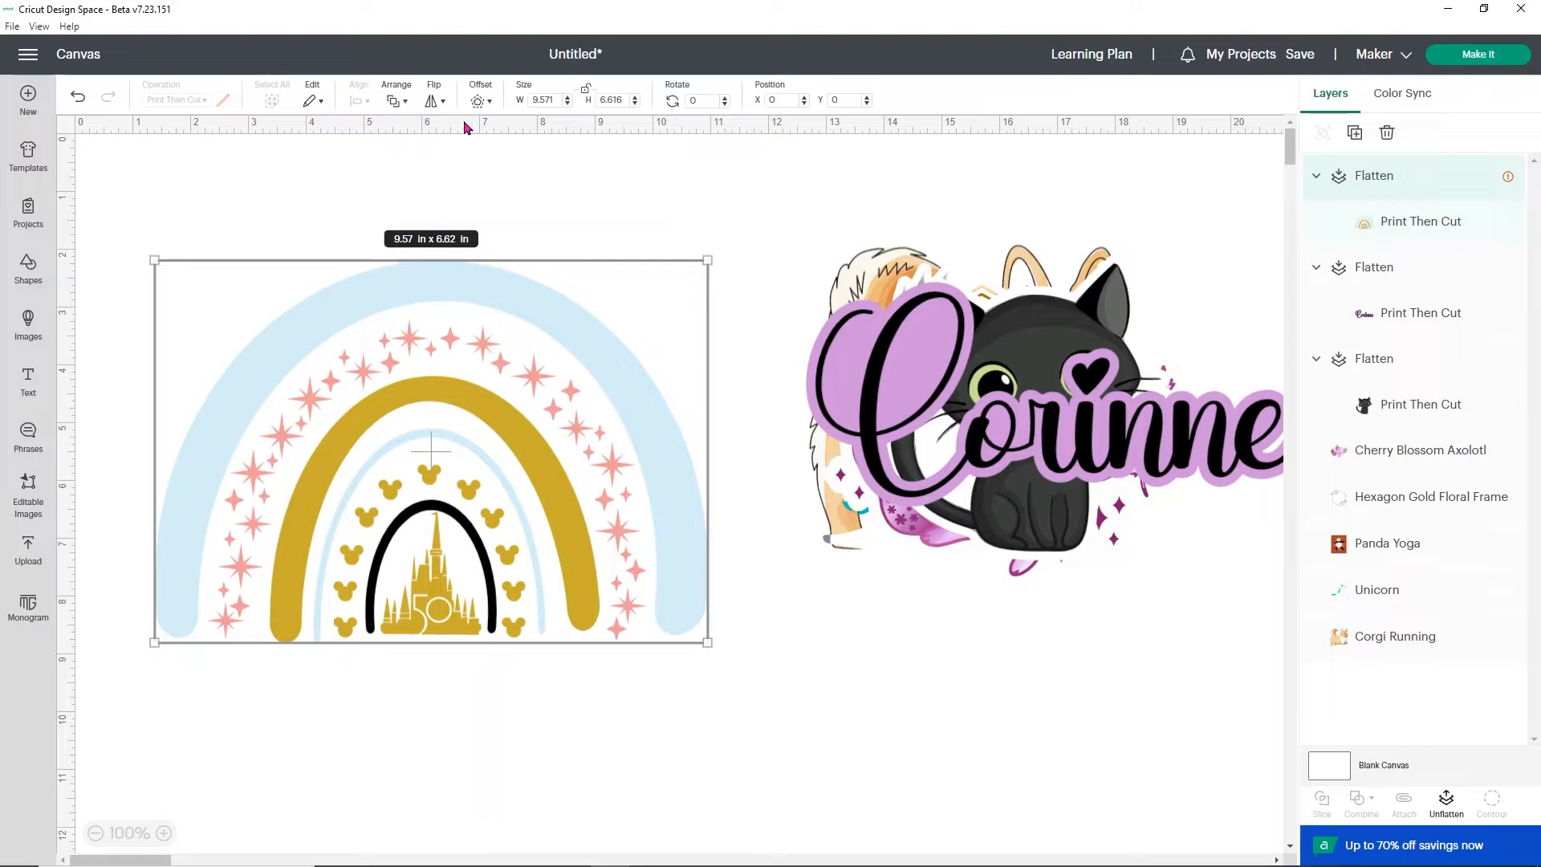
pyautogui.click(478, 102)
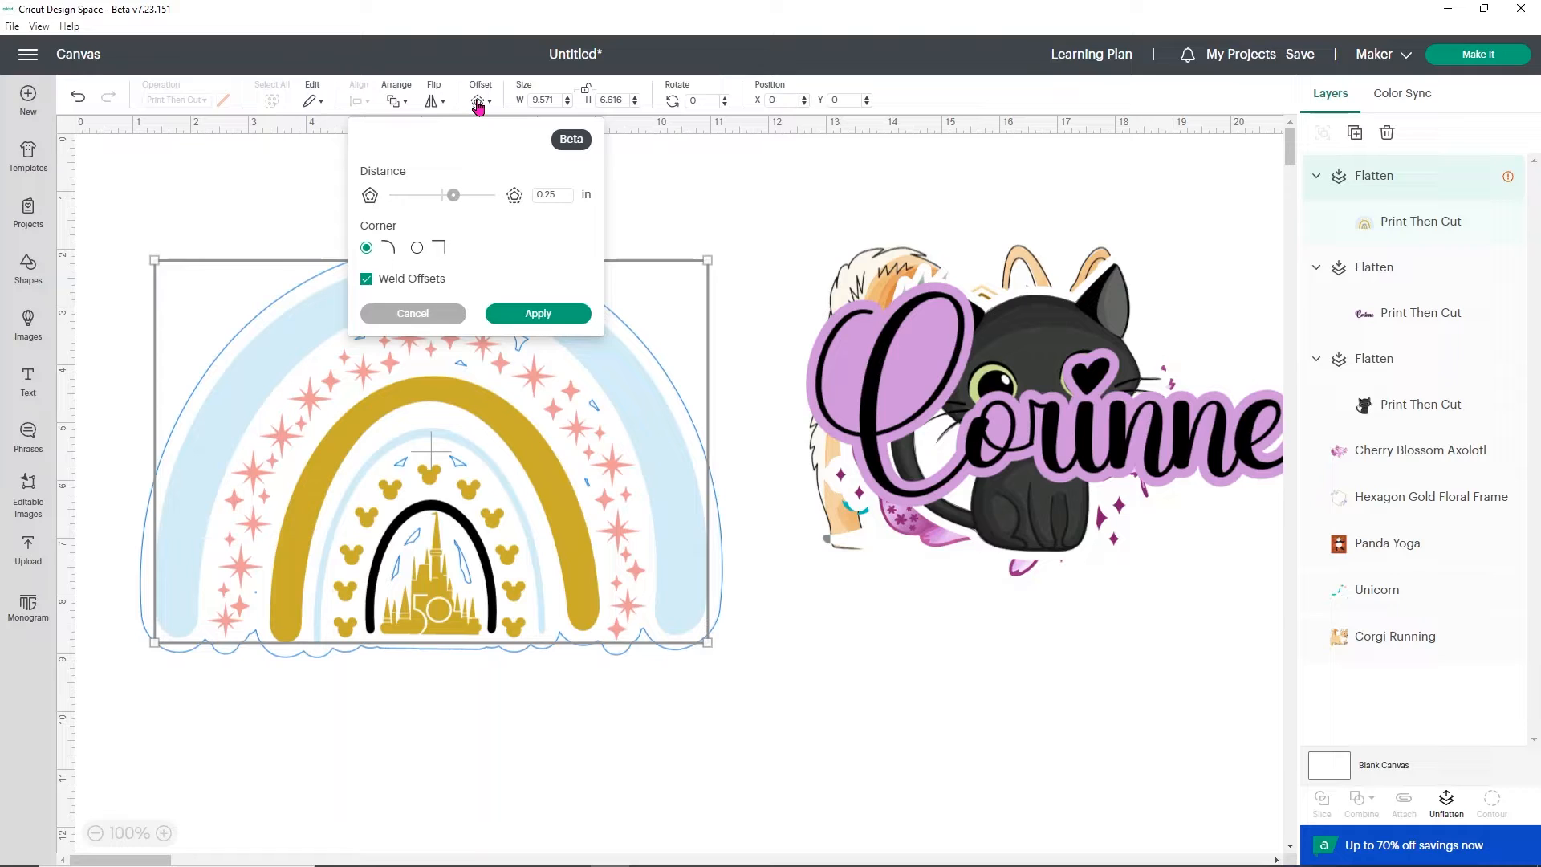
pyautogui.click(546, 313)
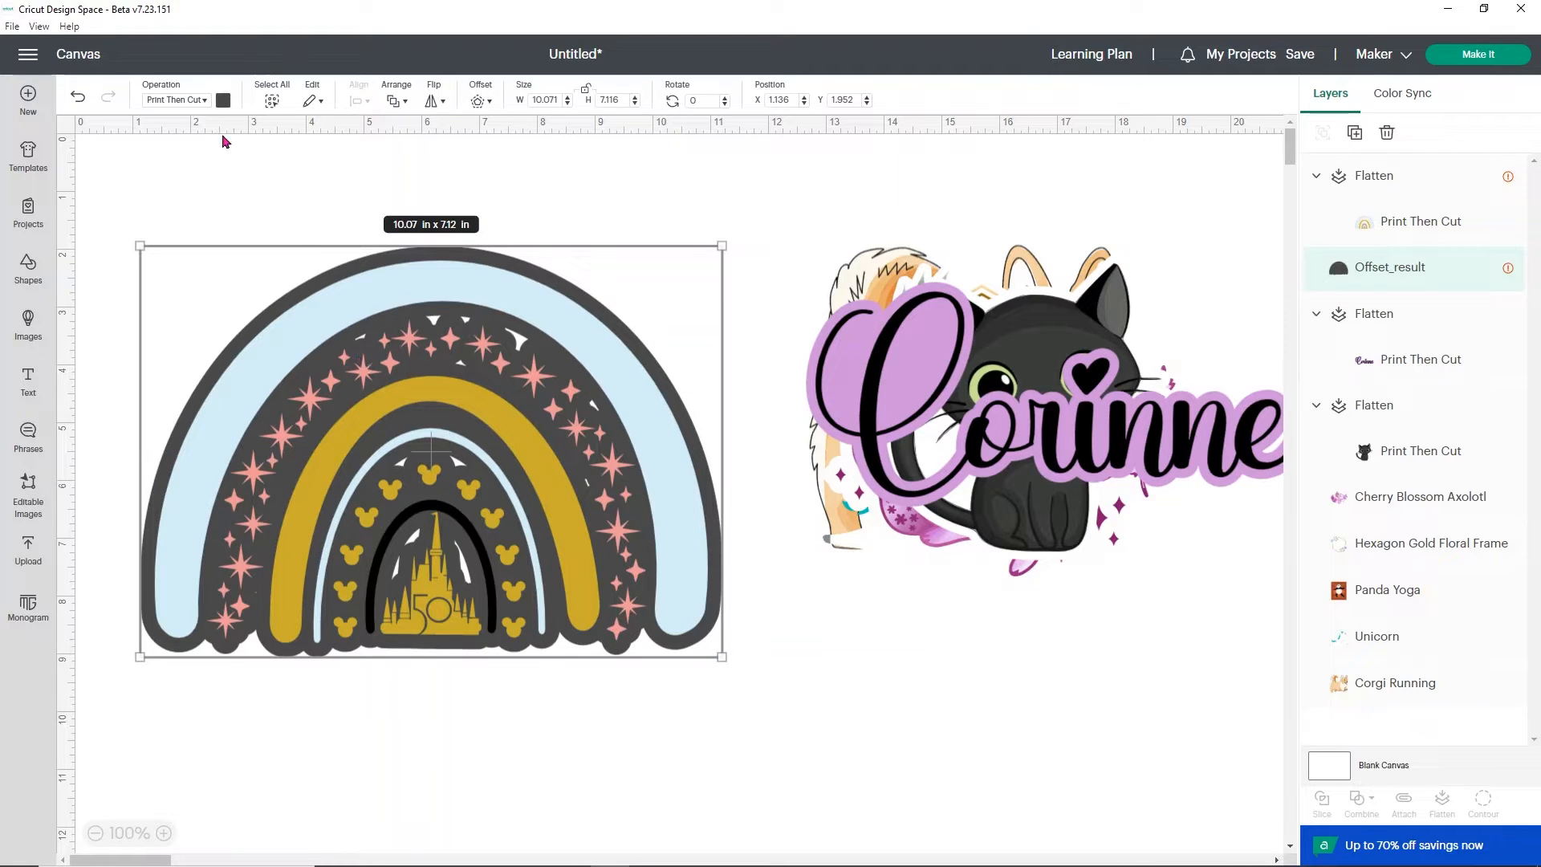
# Change the rainbow's offset to Basic Cut and hide all its contours to fill the small gaps.
pyautogui.click(197, 100)
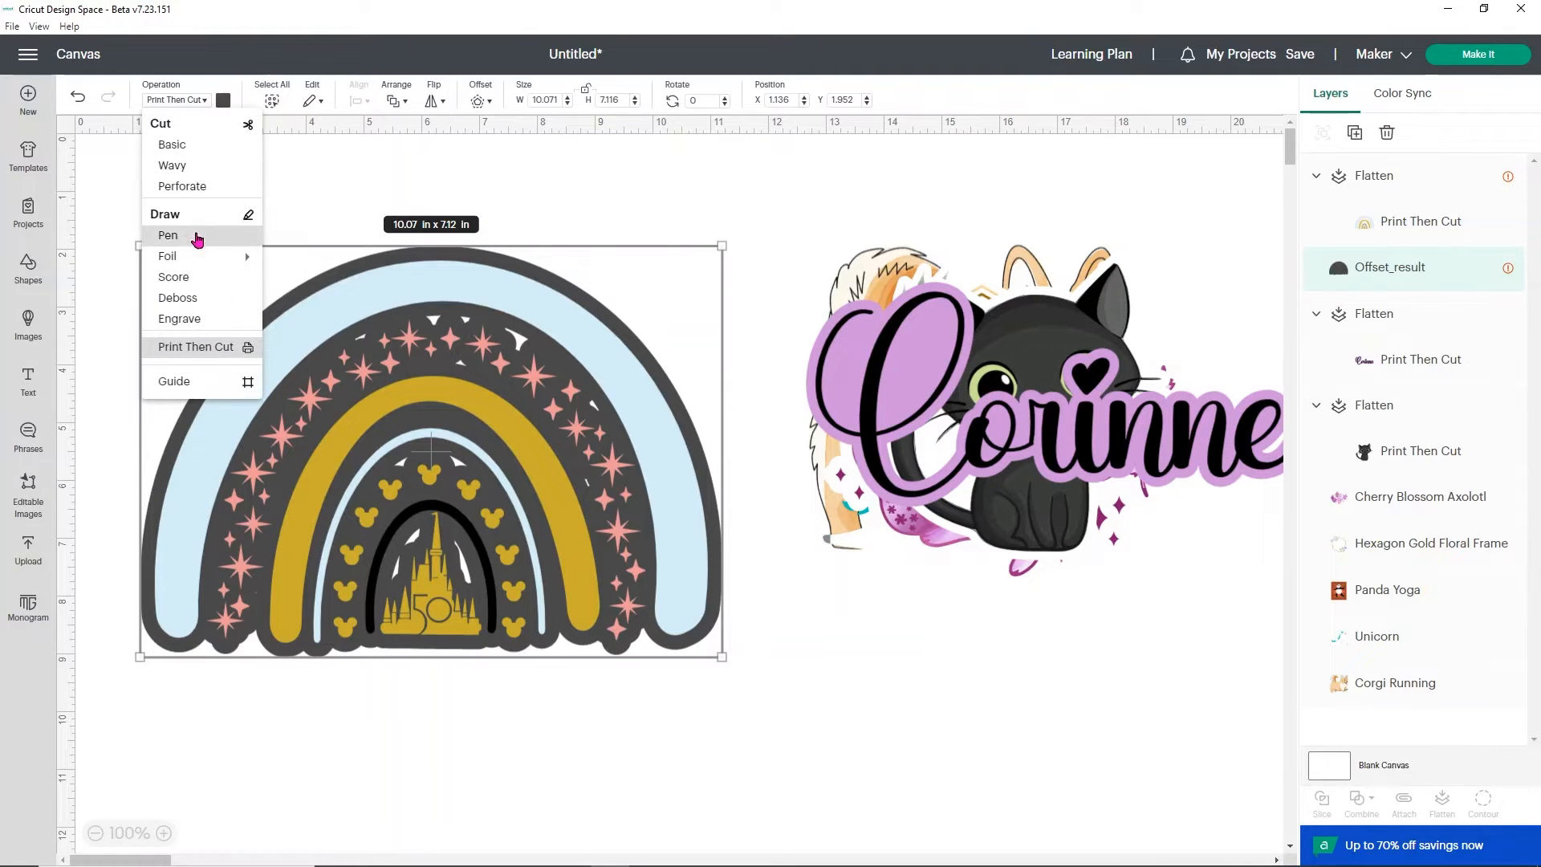
pyautogui.click(183, 146)
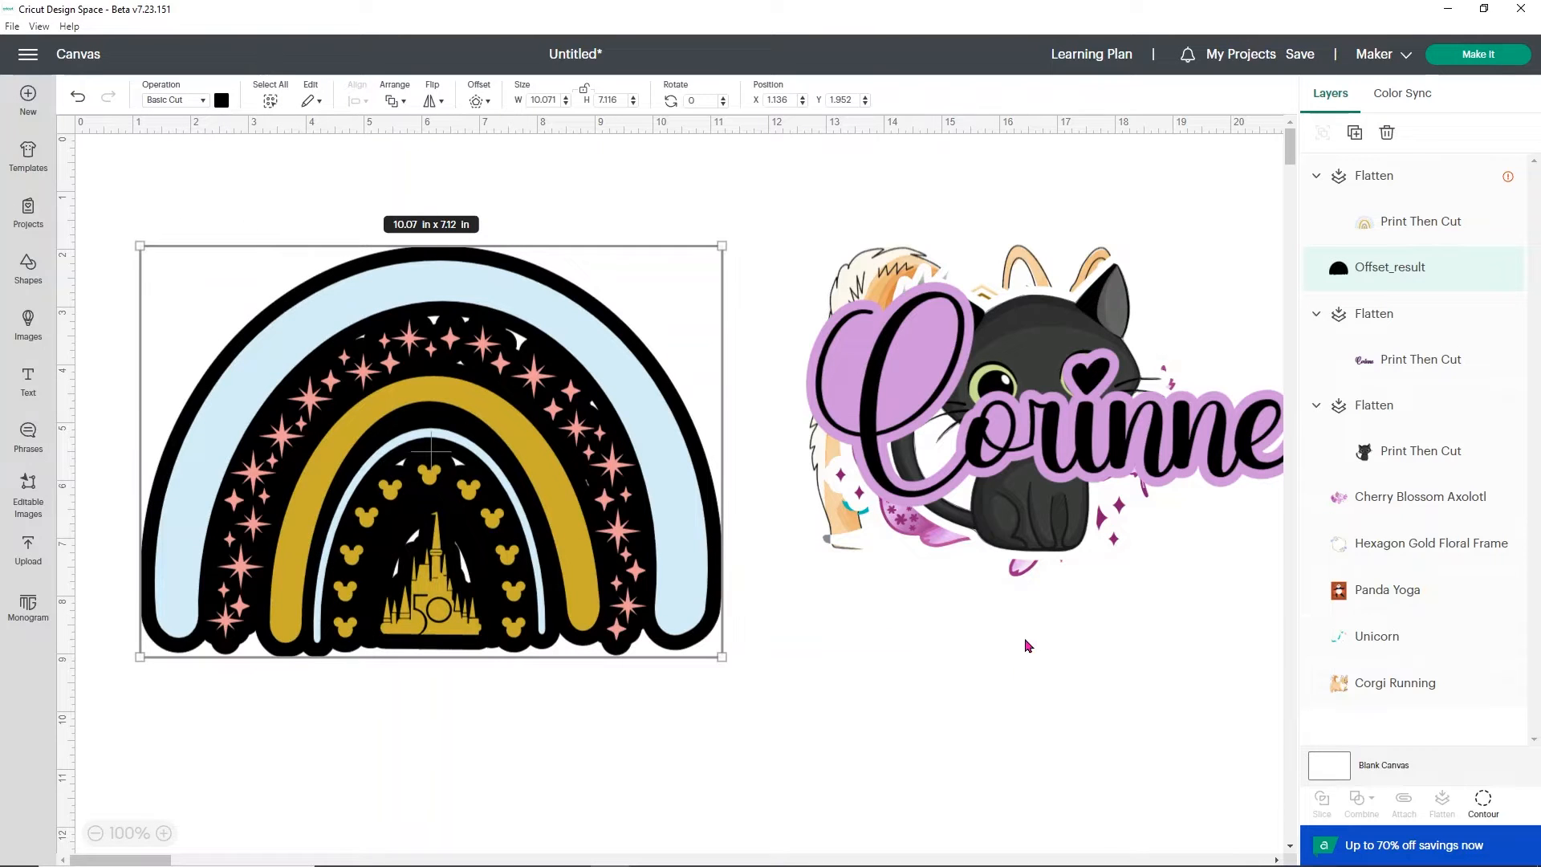
pyautogui.click(1484, 801)
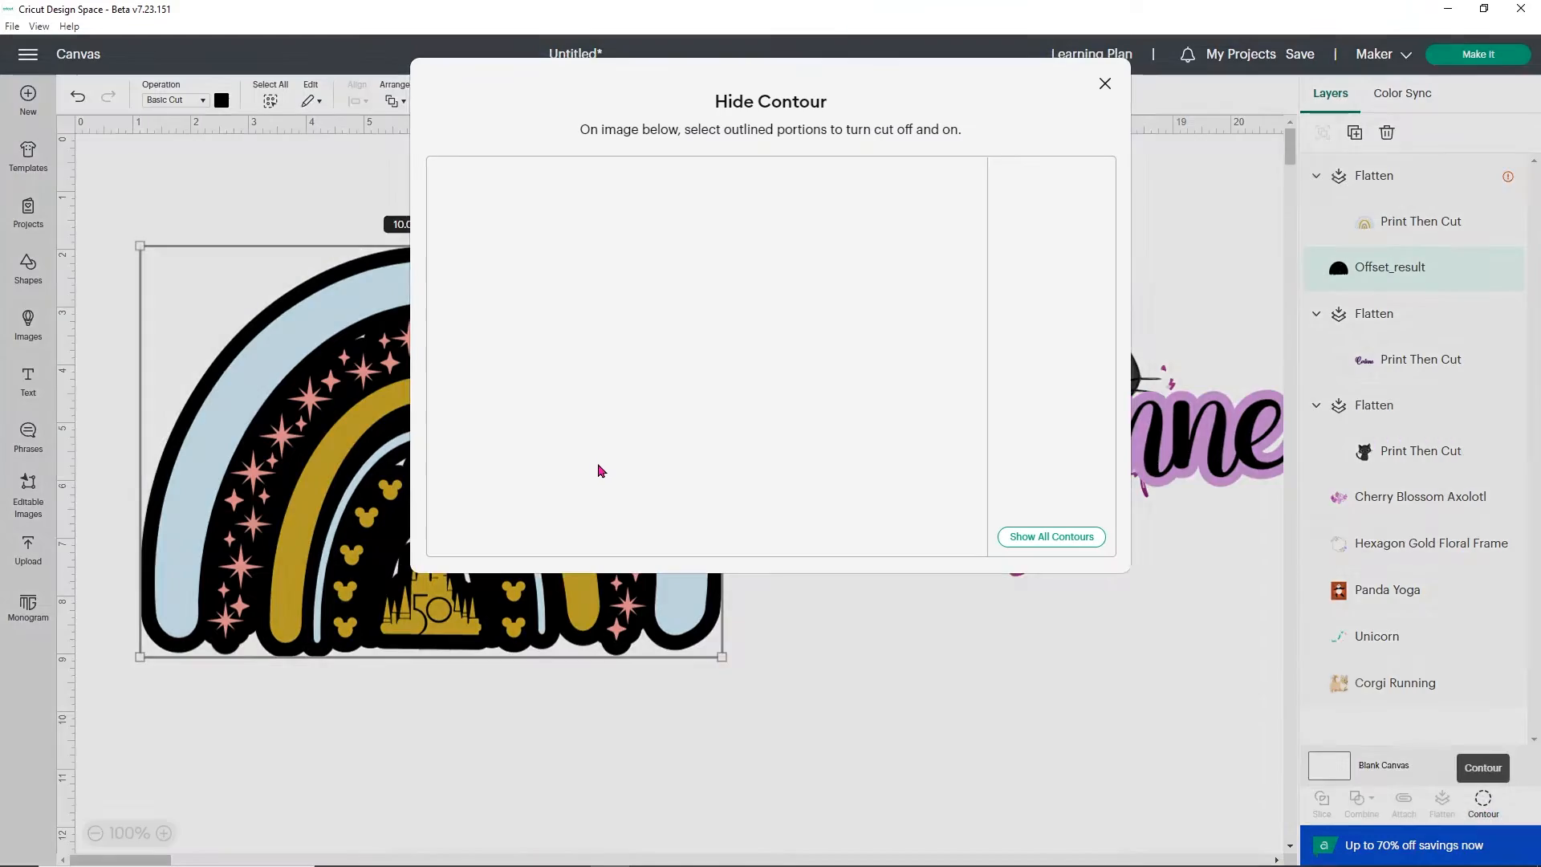
pyautogui.click(1045, 538)
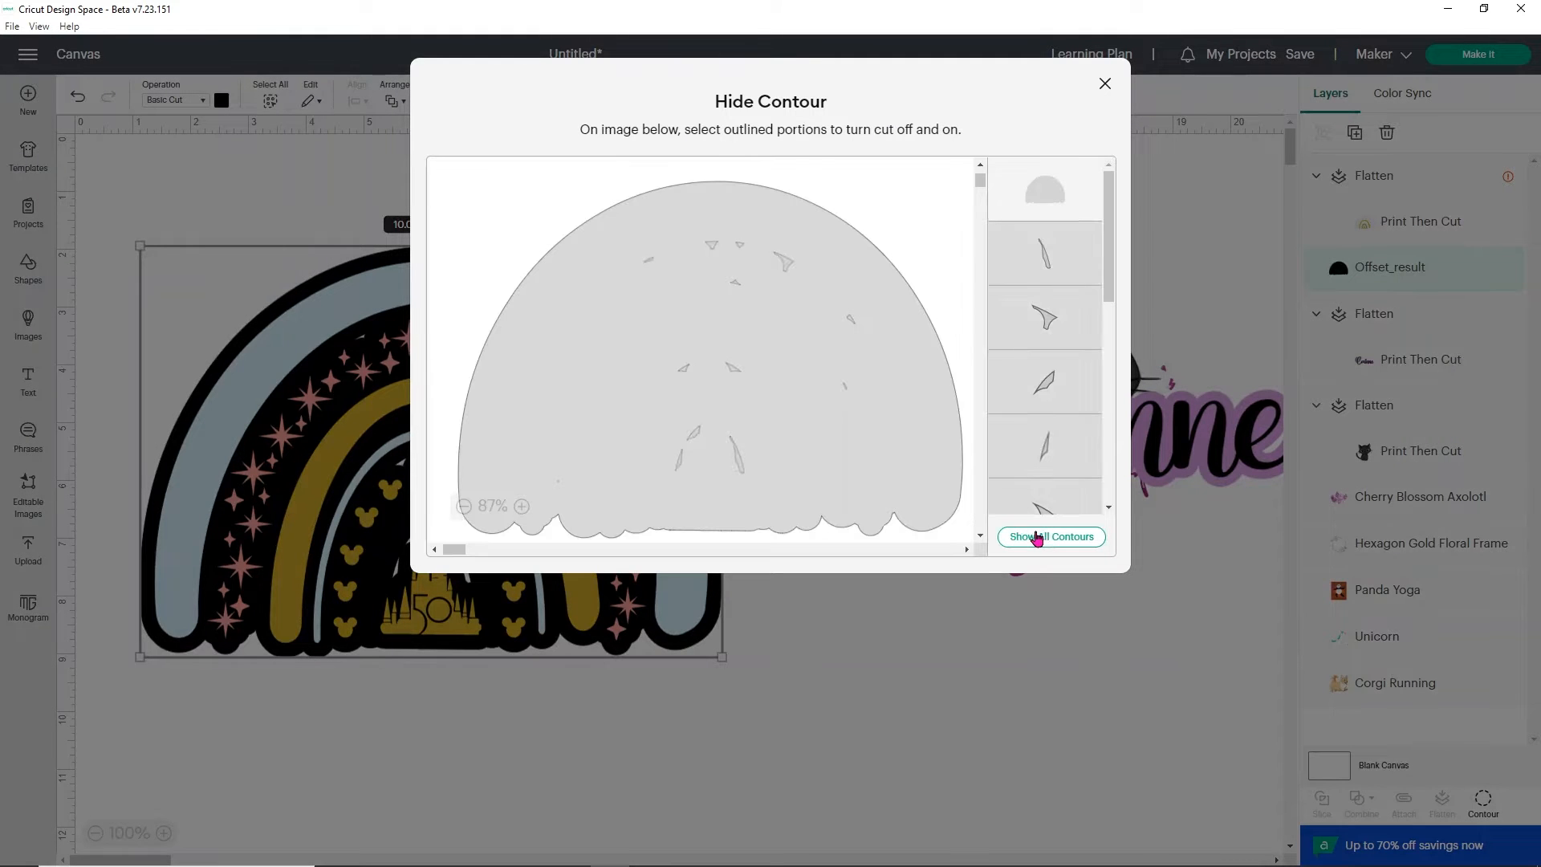
pyautogui.click(1106, 85)
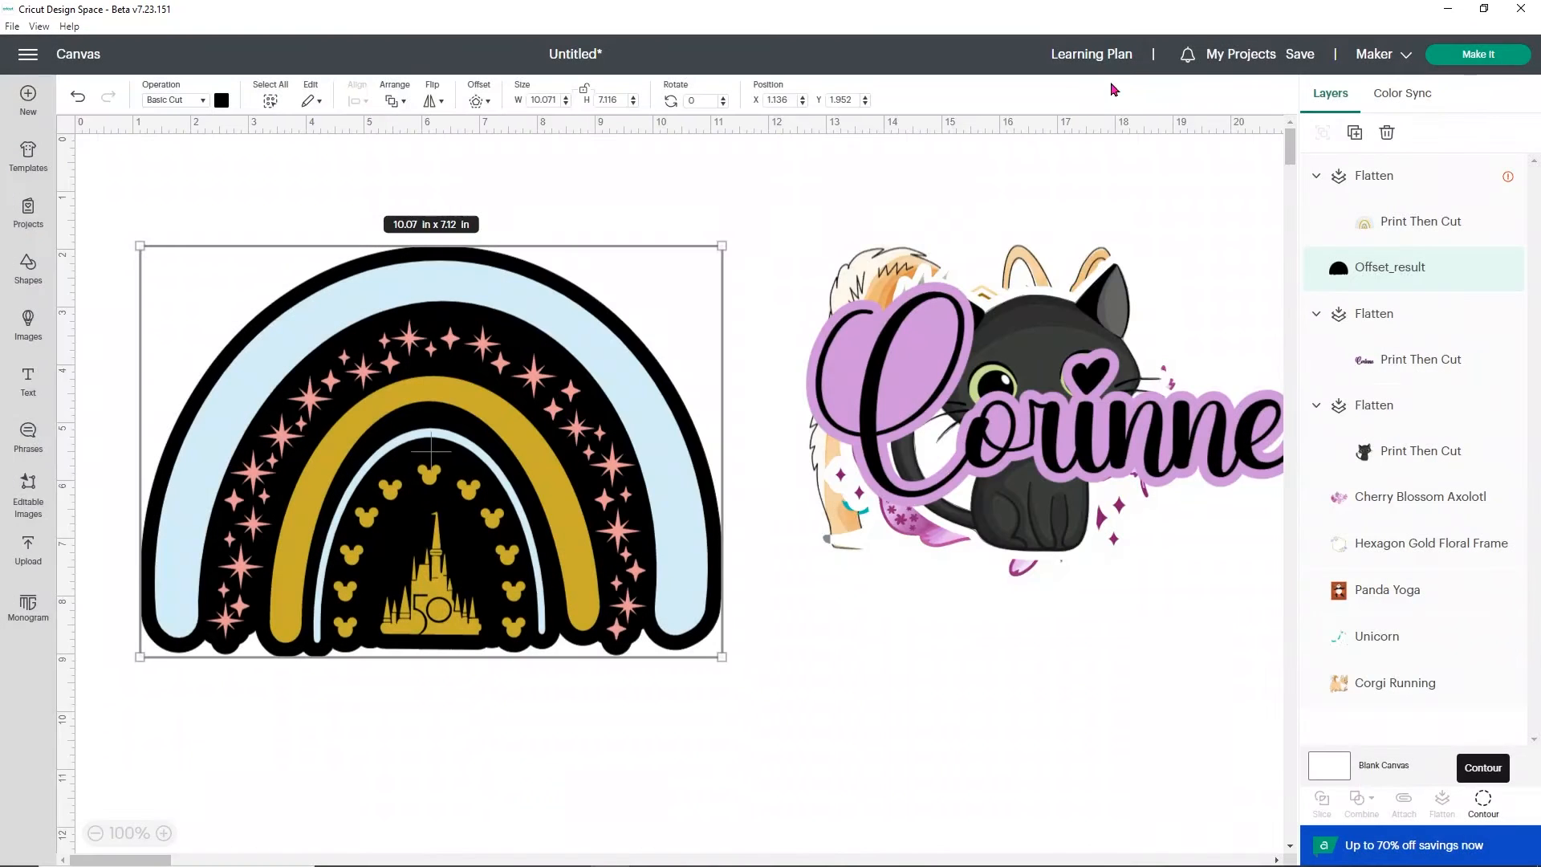
# Color the rainbow's offset white and flatten it together with the rainbow.
pyautogui.click(222, 99)
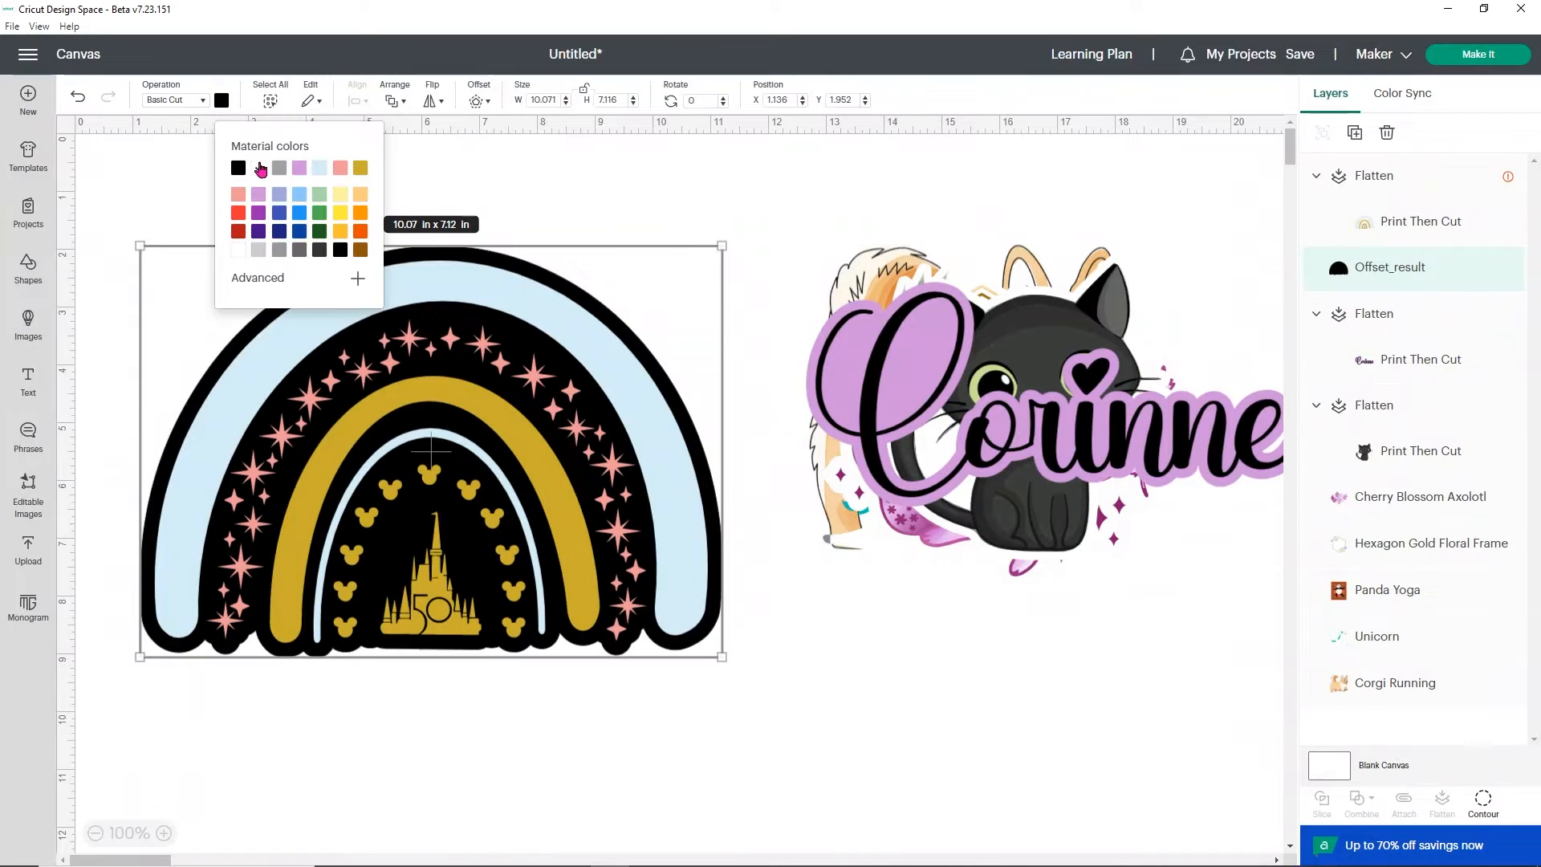
pyautogui.click(240, 252)
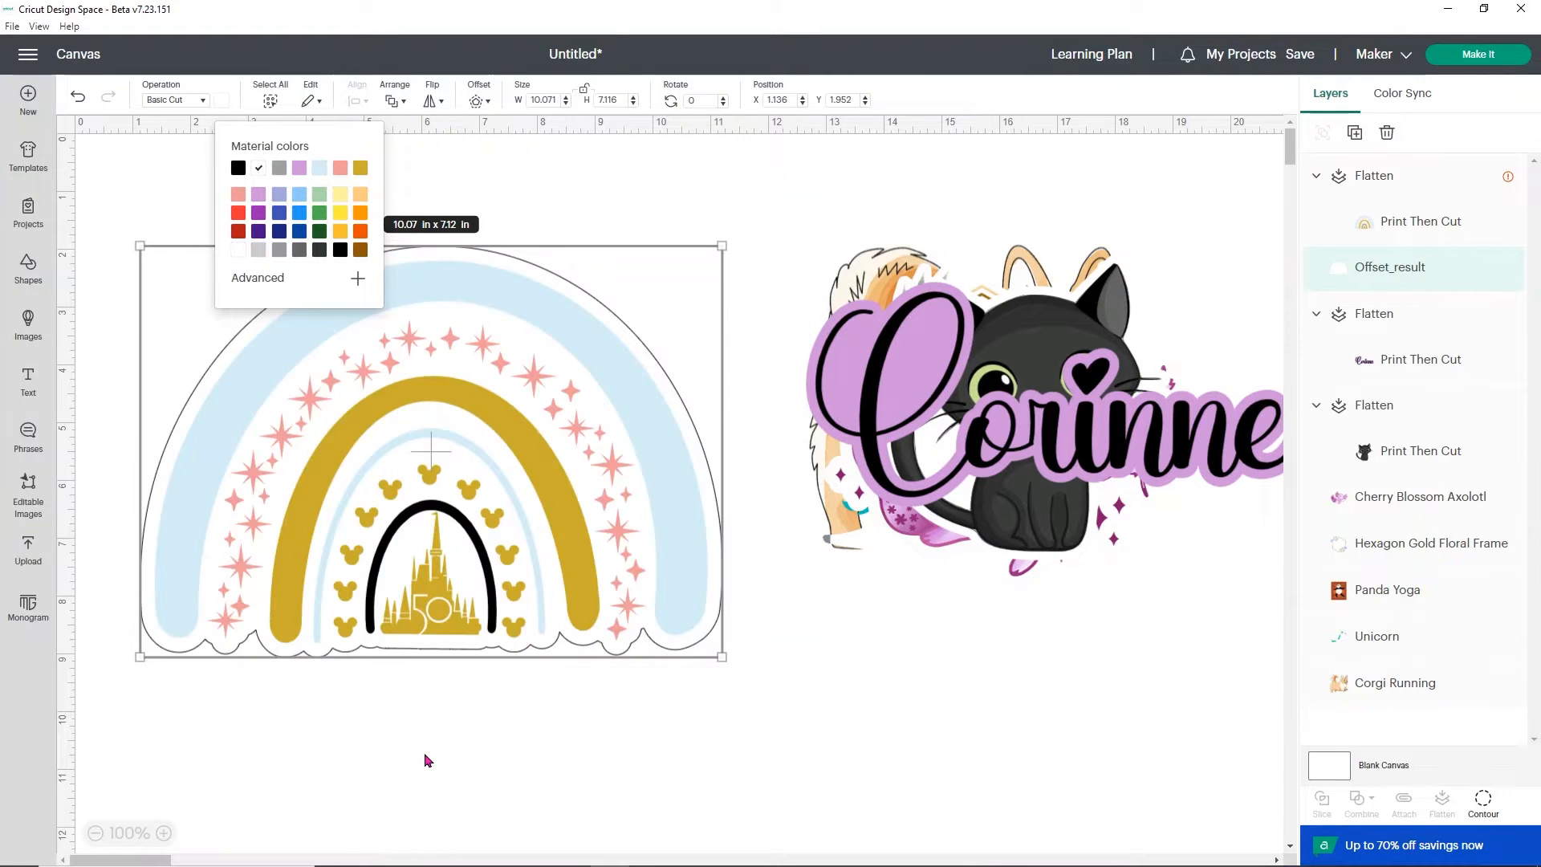
pyautogui.click(562, 714)
pyautogui.moveTo(687, 694); pyautogui.dragTo(117, 351)
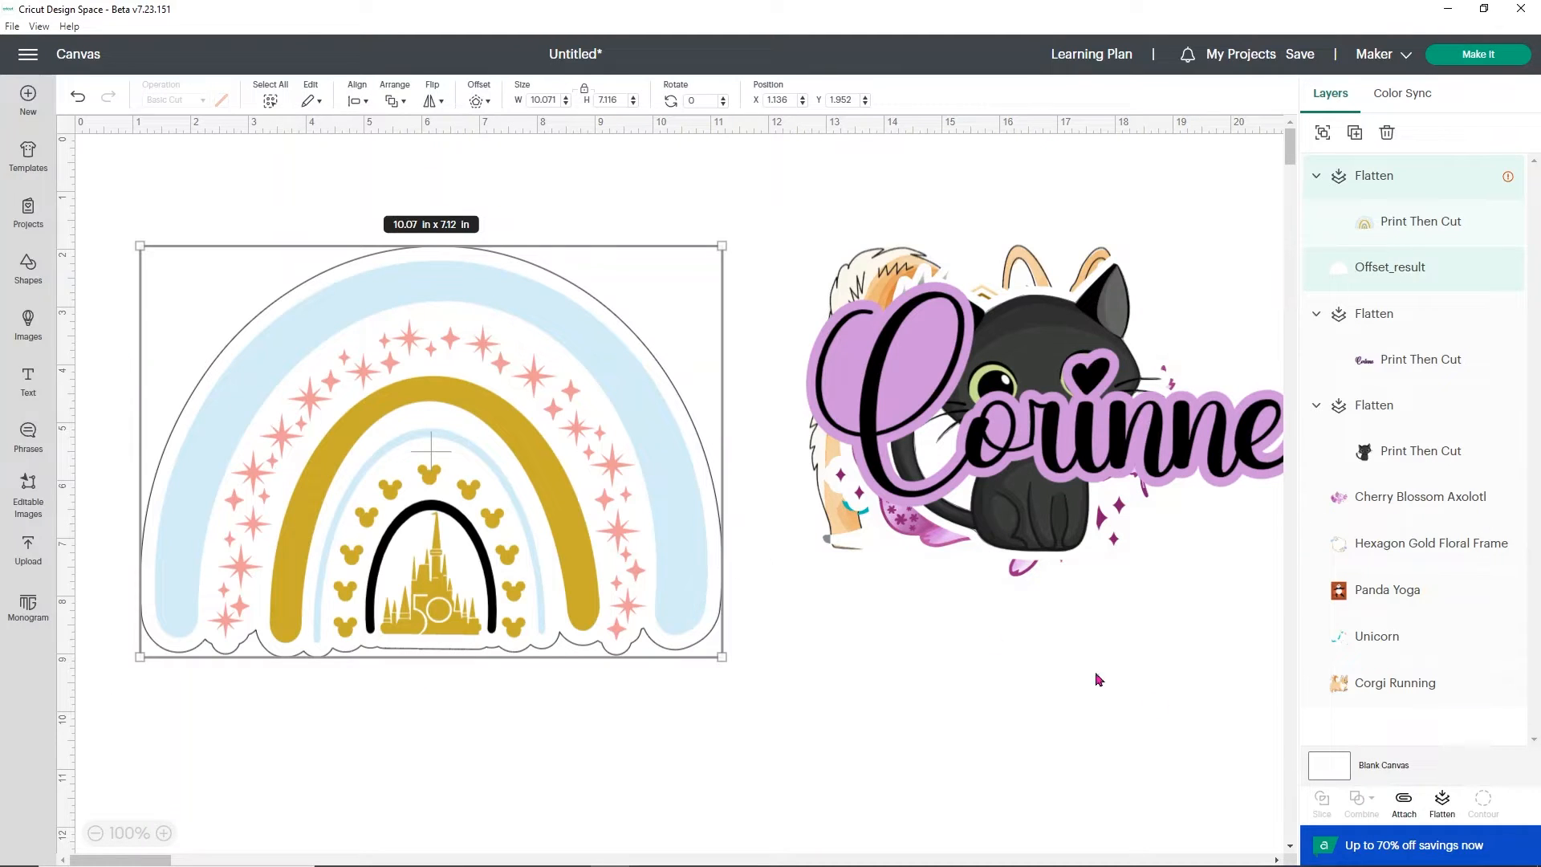
pyautogui.click(1444, 803)
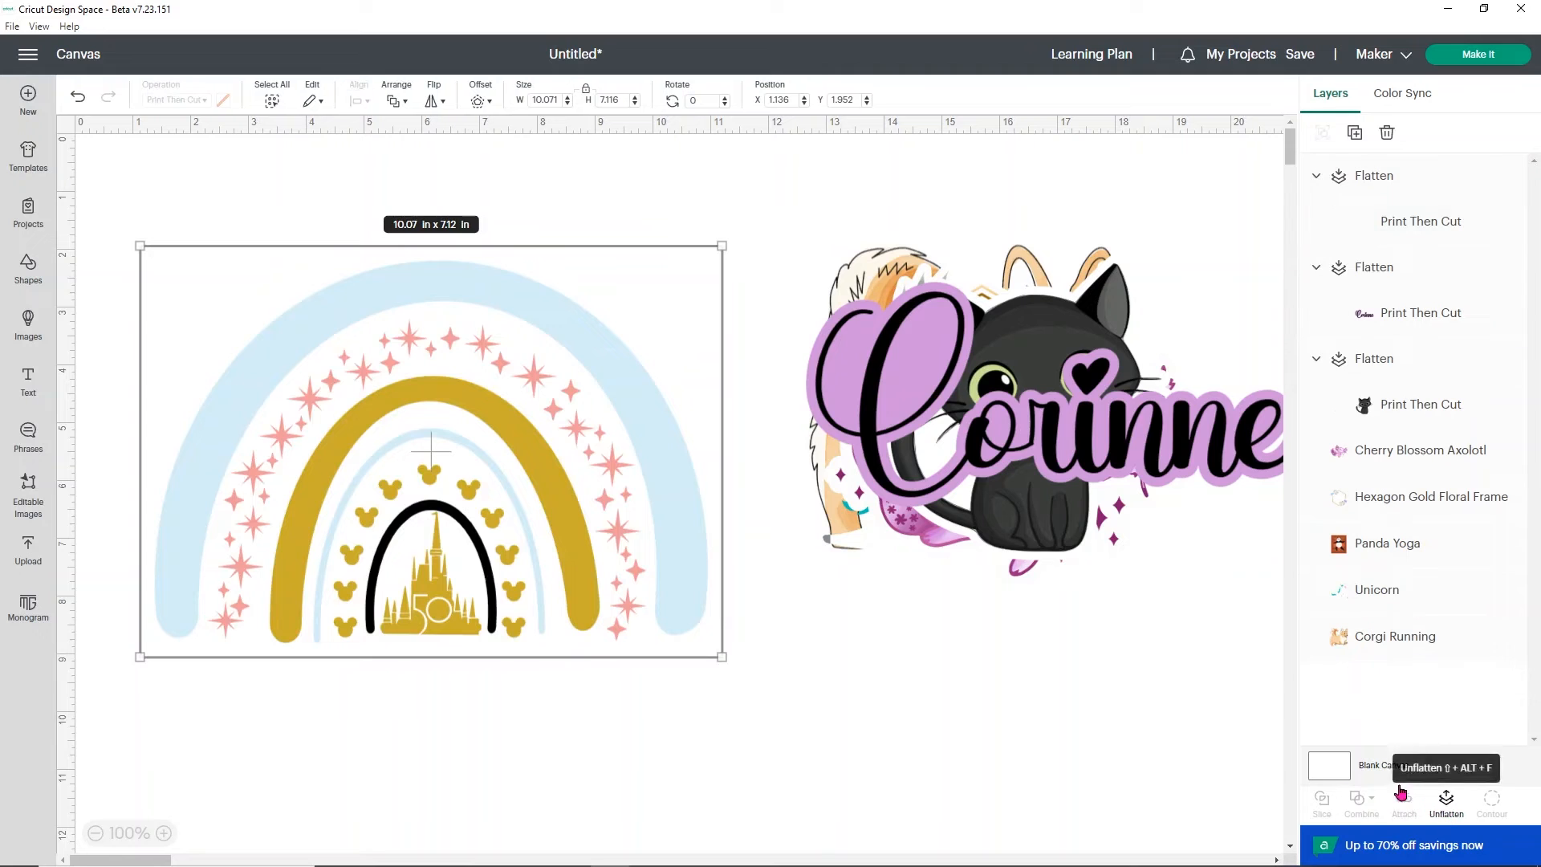
# Move the flattened rainbow over the other designs to clear space and add a square to the canvas.
pyautogui.moveTo(501, 522); pyautogui.dragTo(1056, 484)
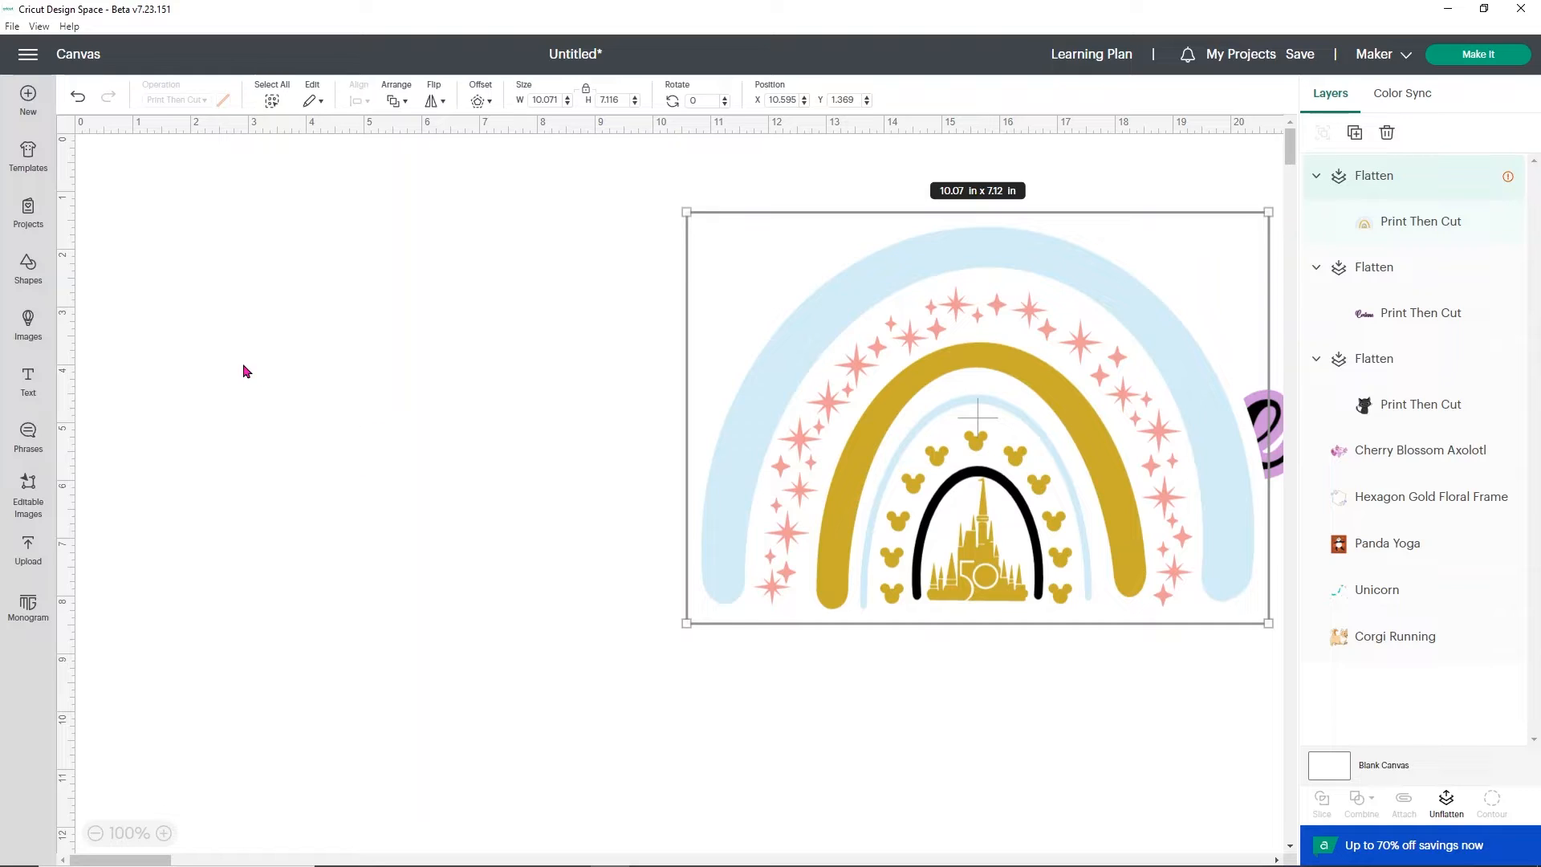
pyautogui.click(25, 283)
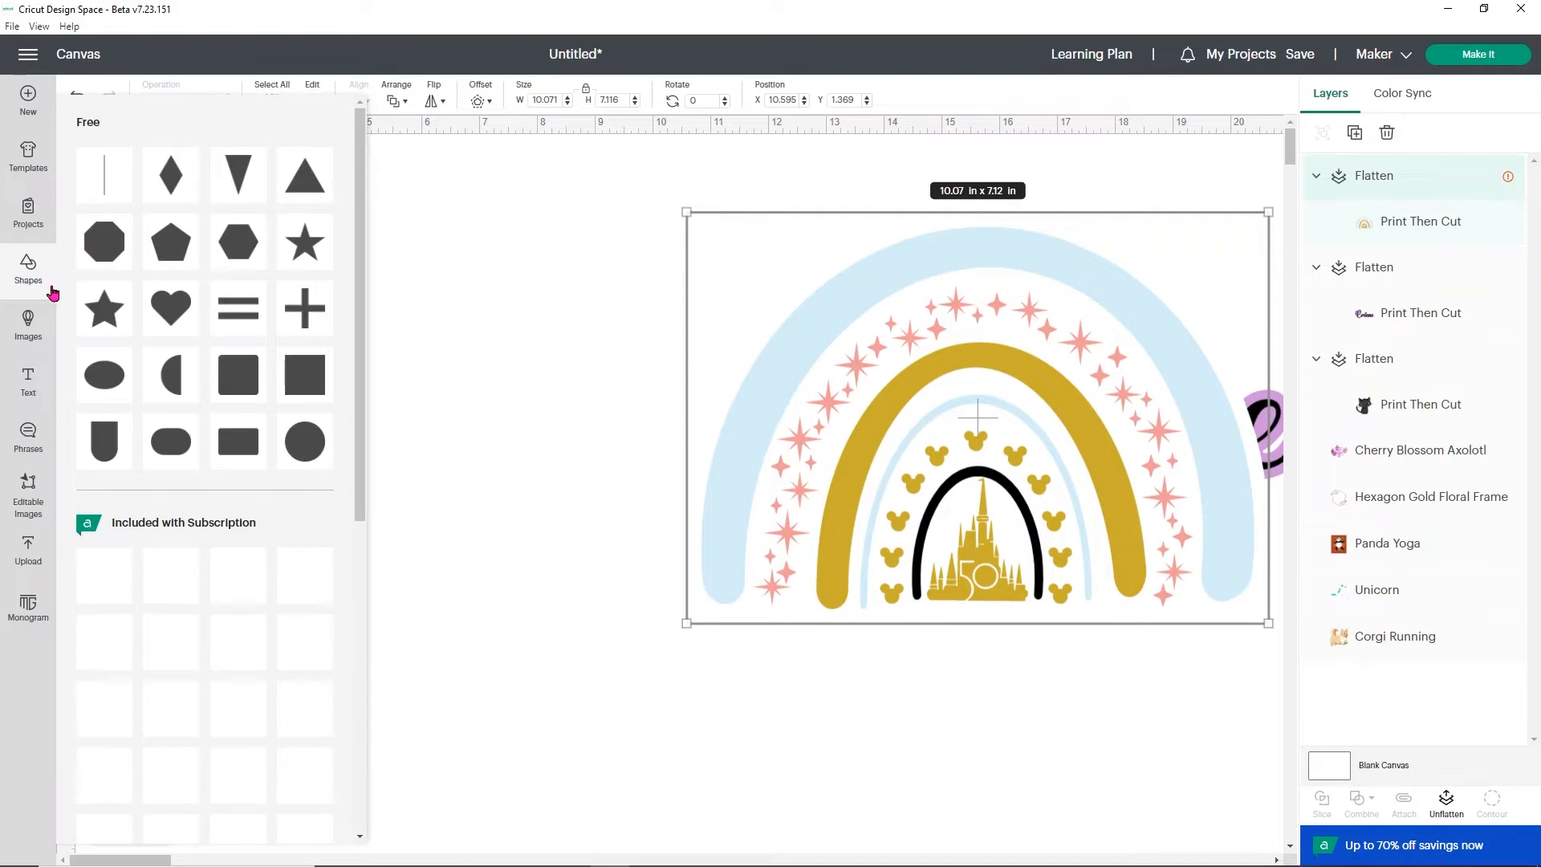
pyautogui.click(301, 738)
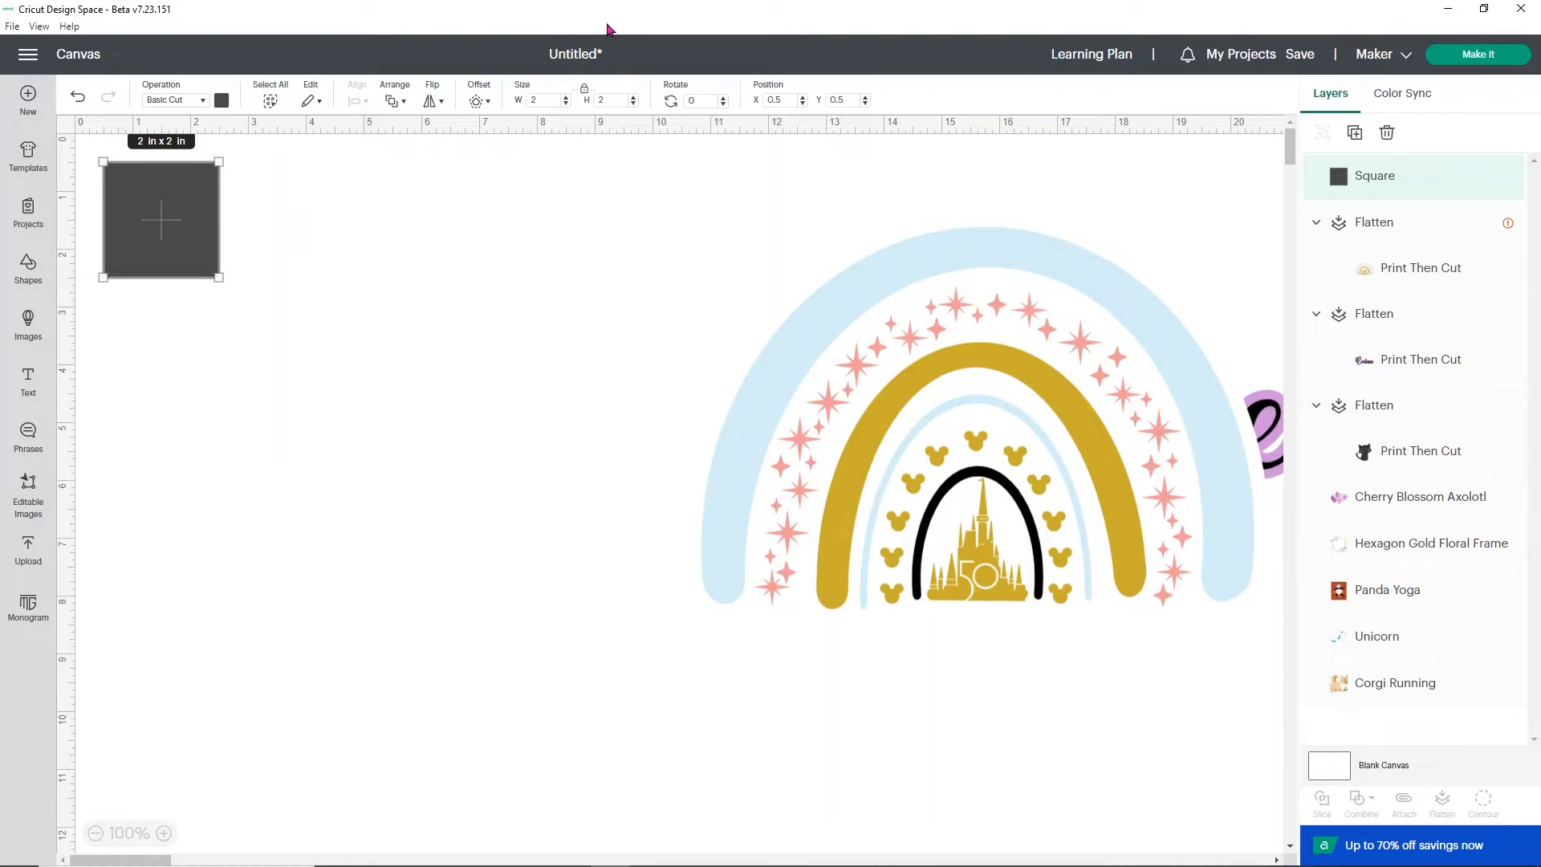
# Unlock the square's proportions and size it to 6.75 in wide by 9.25 in high.
pyautogui.click(584, 97)
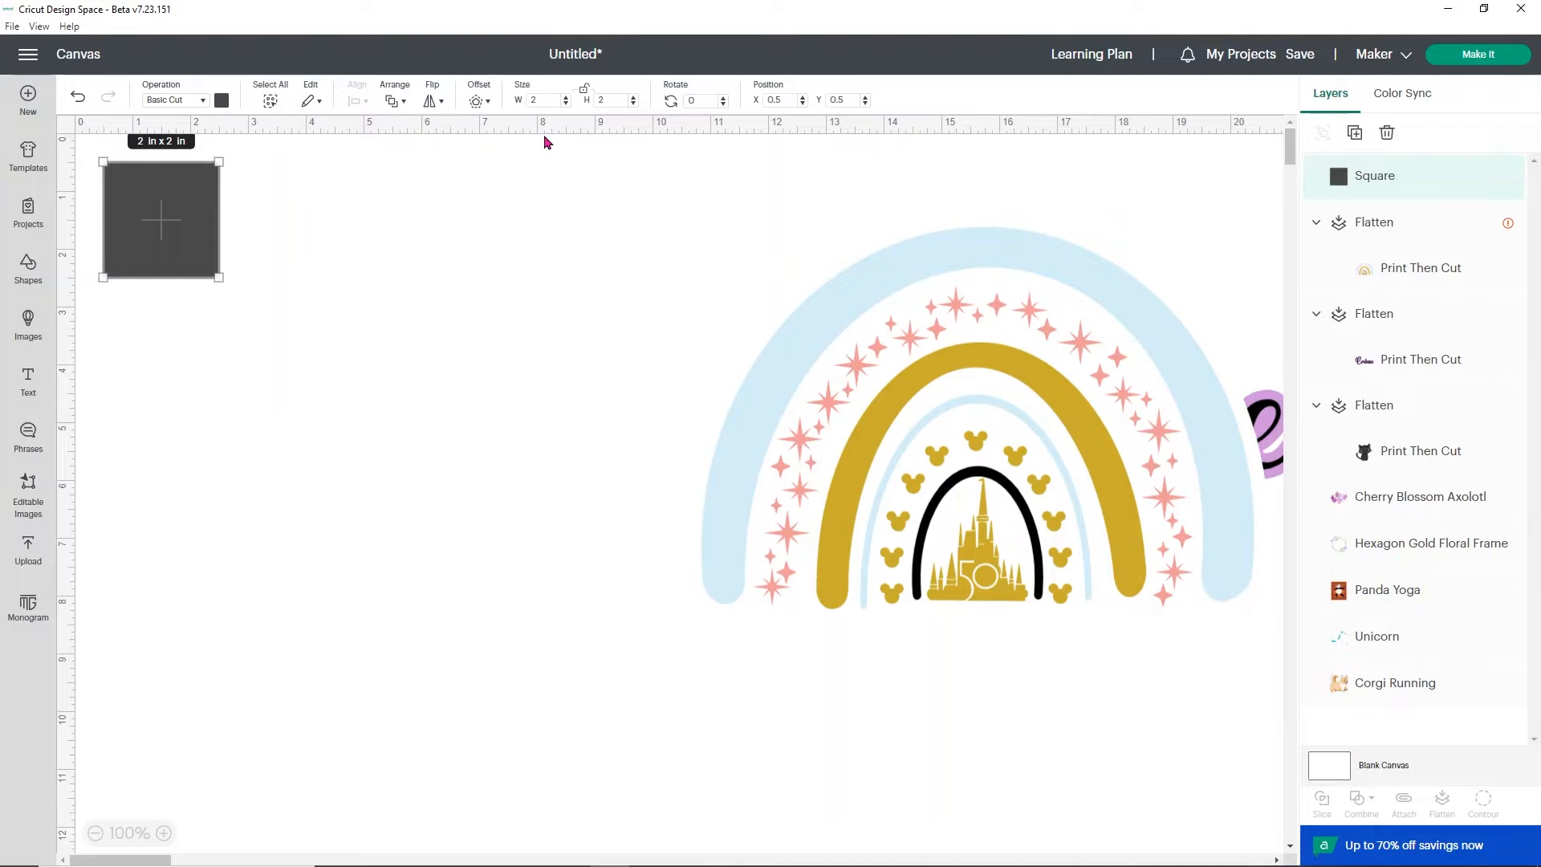
pyautogui.moveTo(547, 100); pyautogui.dragTo(518, 101)
pyautogui.write('6.75')
pyautogui.press('Return')
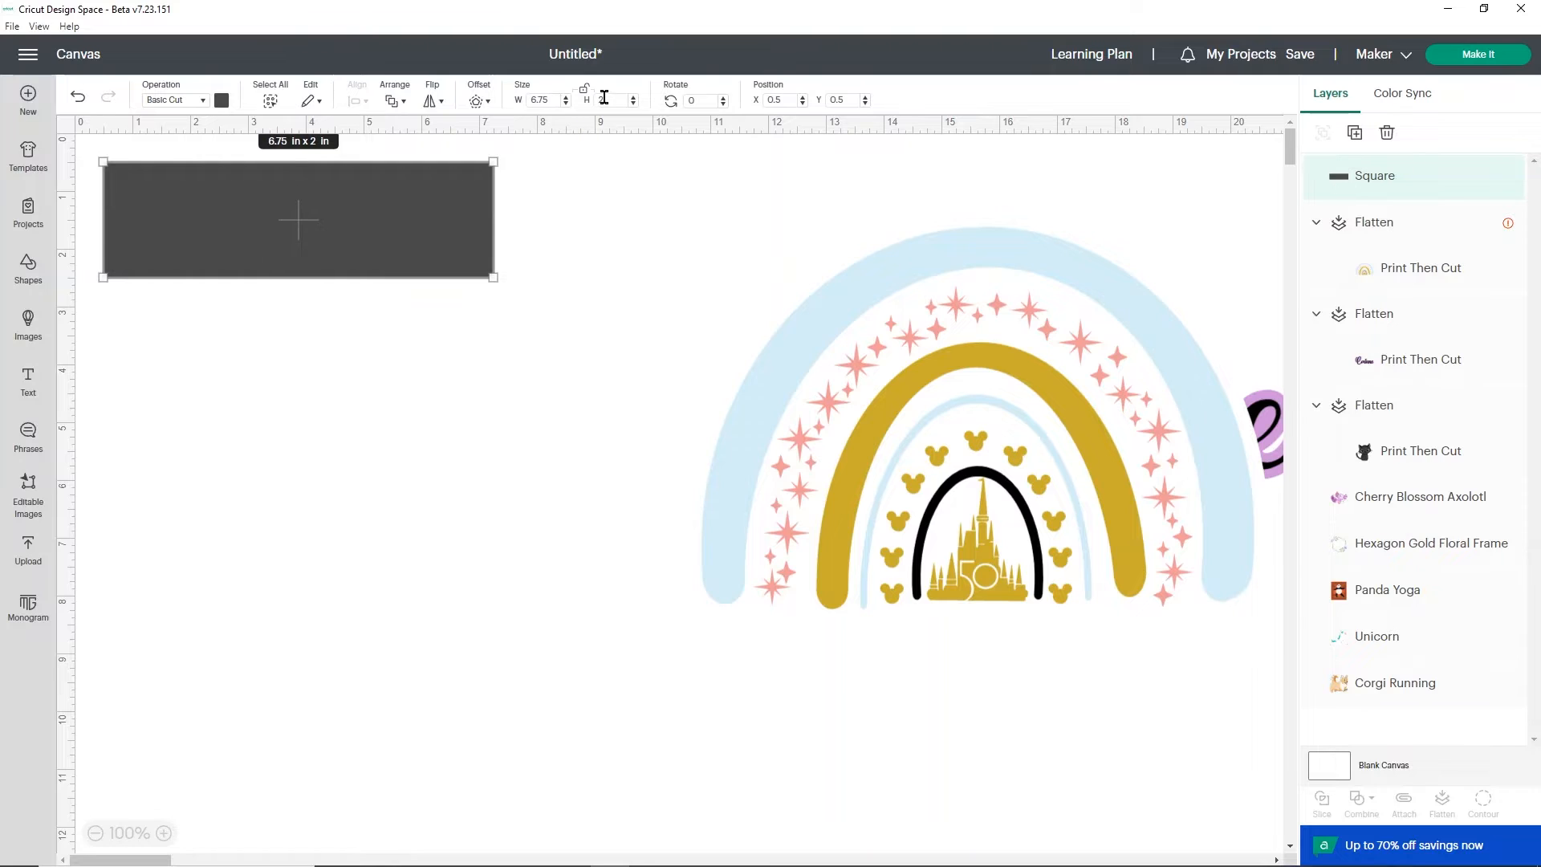
pyautogui.moveTo(604, 100); pyautogui.dragTo(578, 107)
pyautogui.write('9.25')
pyautogui.press('Return')
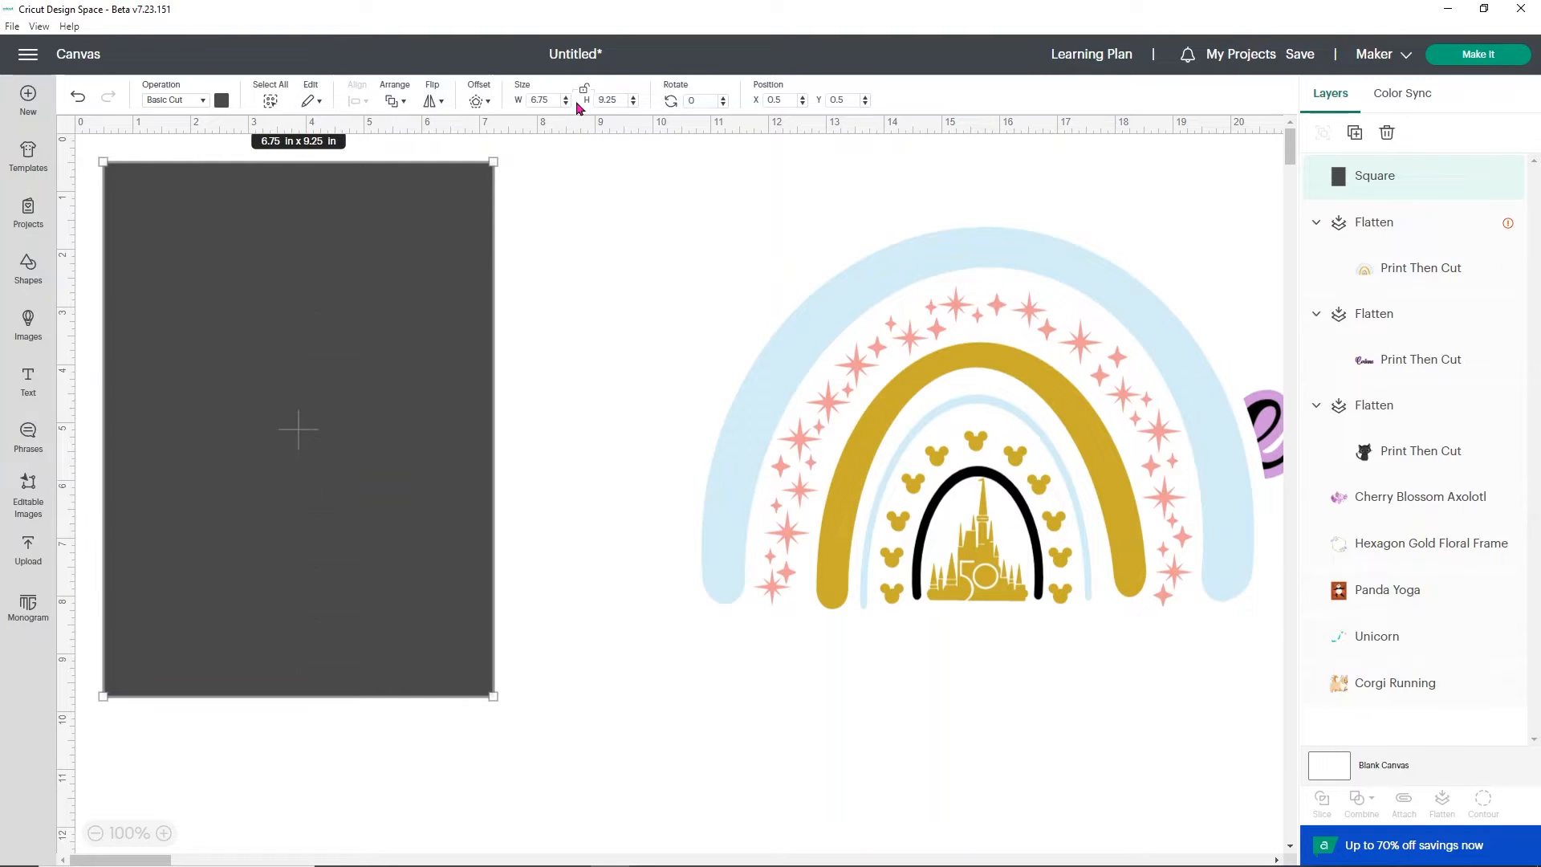
# Move the 6.75 x 9.25 in rectangle down into the empty canvas area and send it to the back.
pyautogui.moveTo(445, 256); pyautogui.dragTo(572, 306)
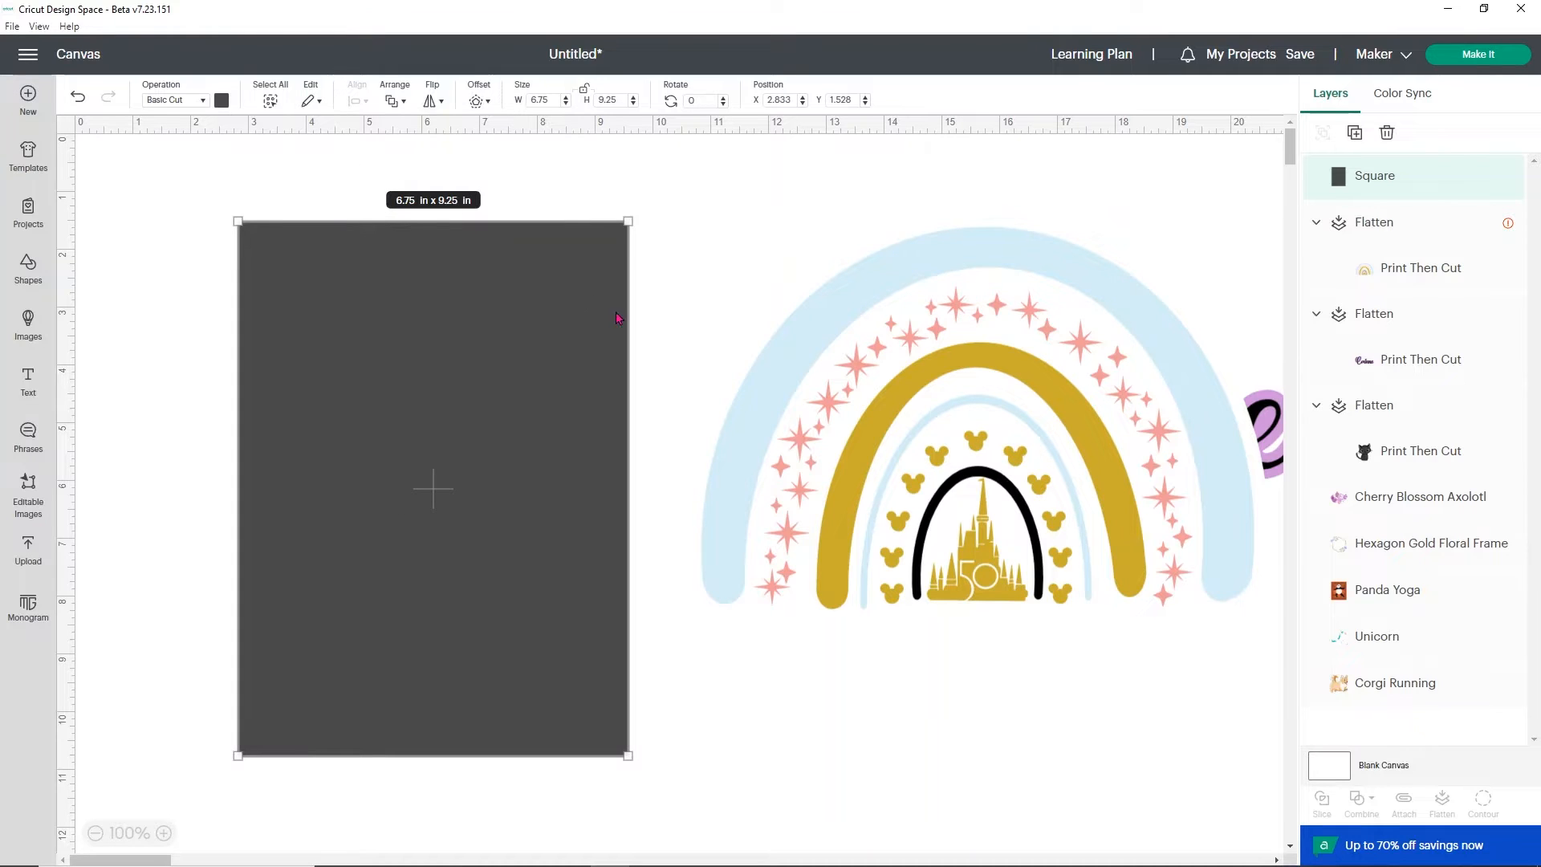
pyautogui.click(954, 349)
pyautogui.click(473, 395)
pyautogui.rightClick(472, 395)
pyautogui.click(541, 649)
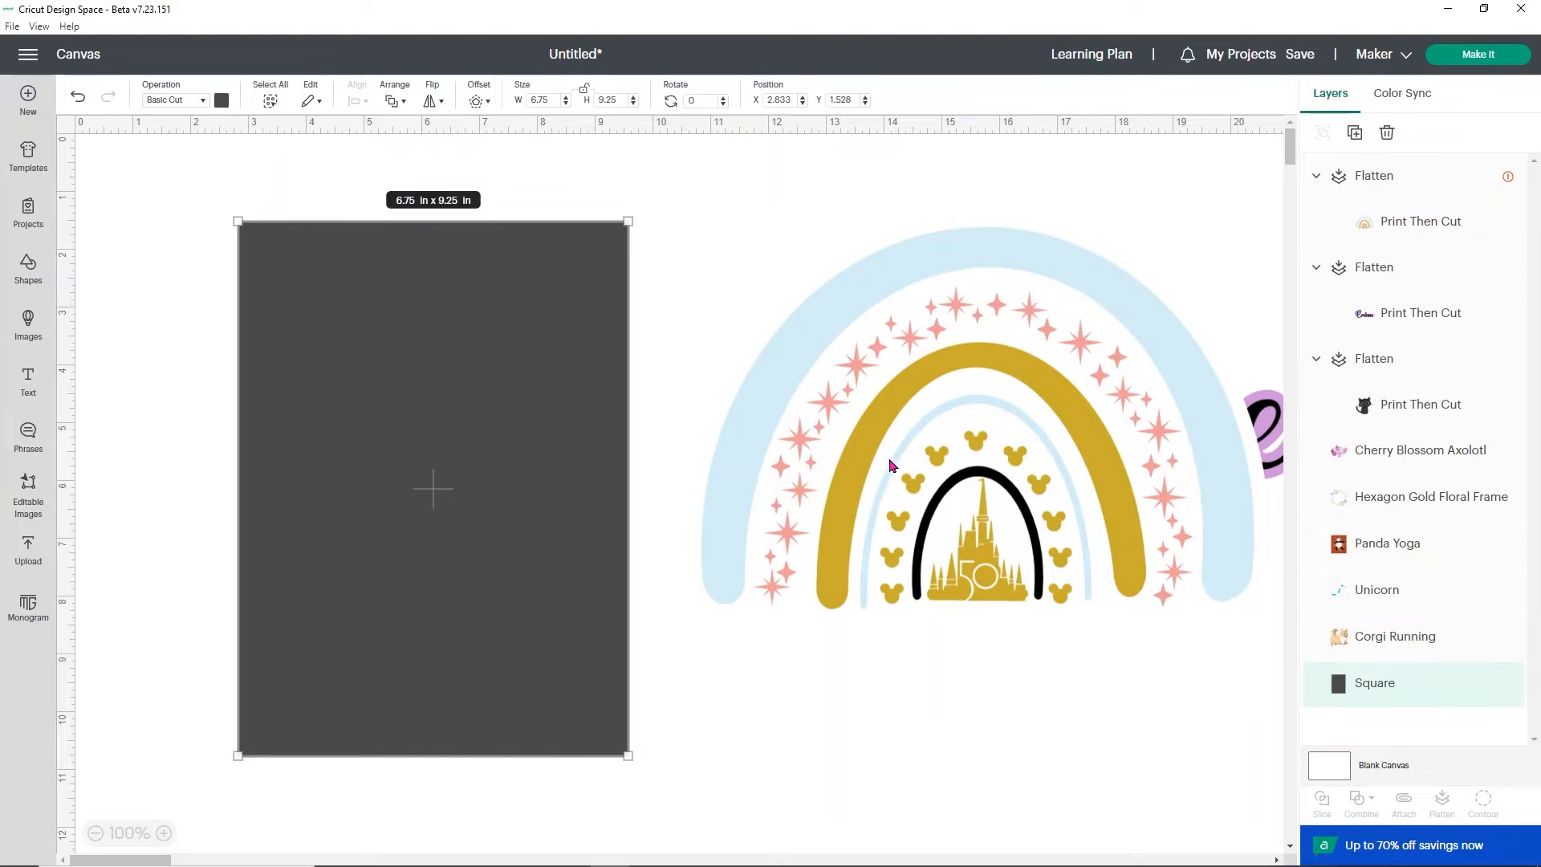
# Shrink the rainbow sticker to about 3.35 x 2.37 in and place it in the rectangle's upper-left corner.
pyautogui.moveTo(791, 448); pyautogui.dragTo(430, 484)
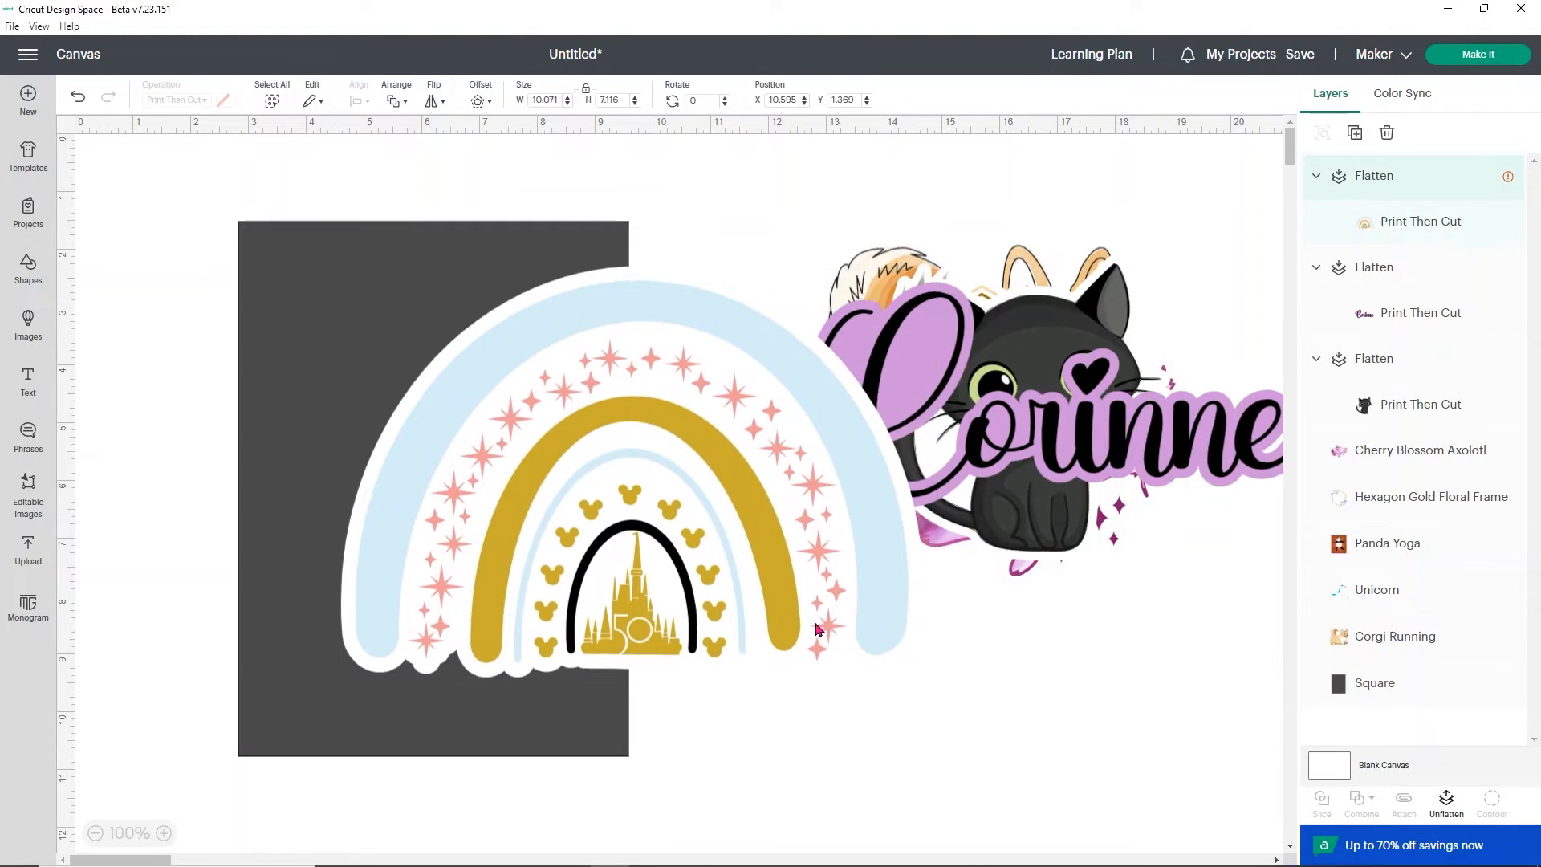
pyautogui.moveTo(921, 671); pyautogui.dragTo(534, 401)
pyautogui.moveTo(414, 345); pyautogui.dragTo(331, 299)
pyautogui.click(411, 320)
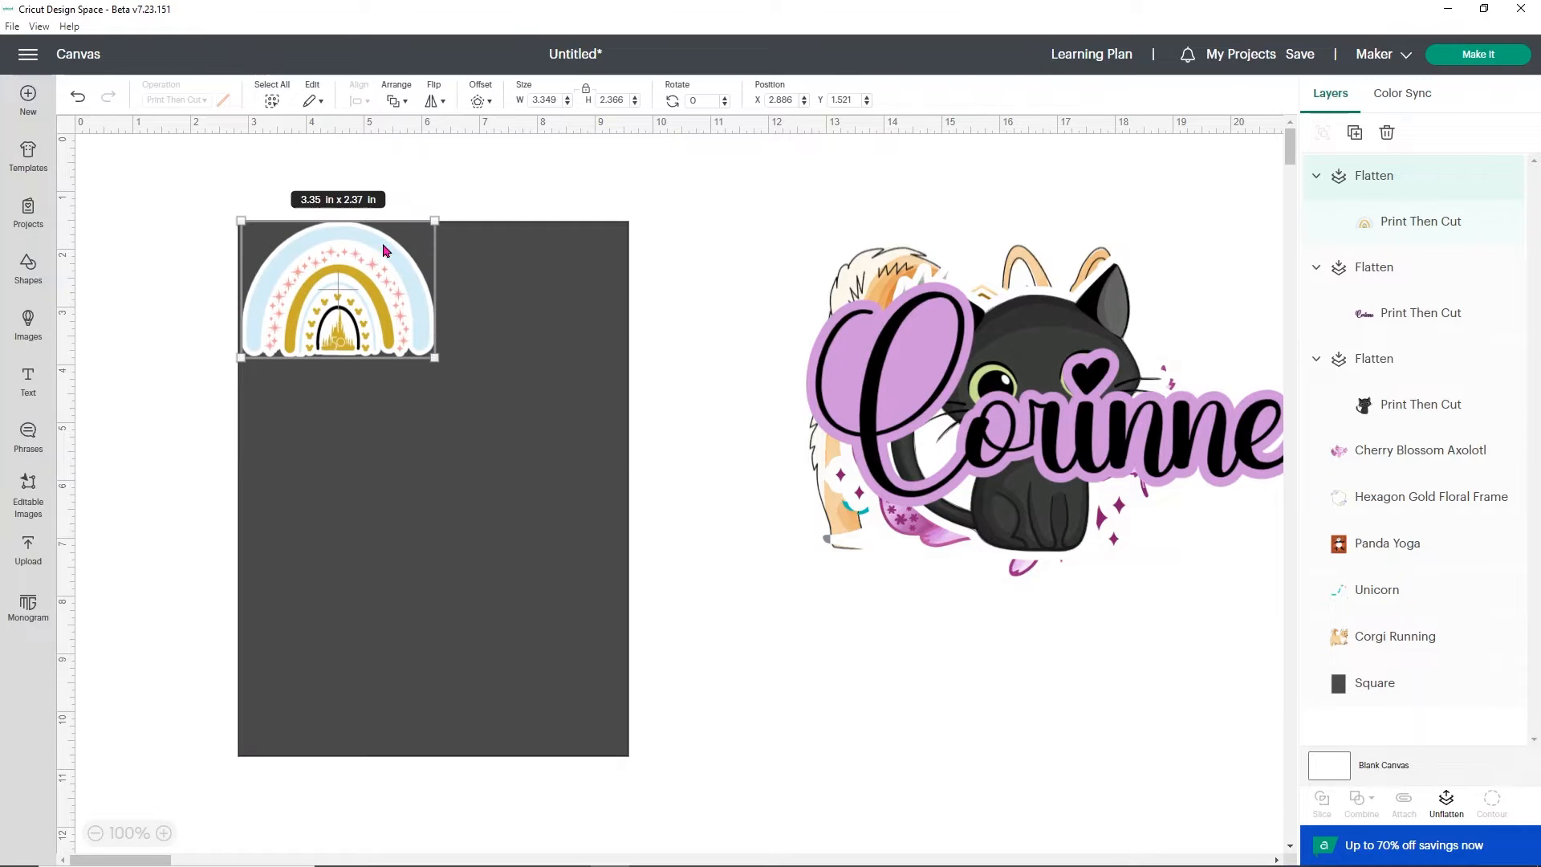
# Shrink the personalized name sticker to about 3.27 x 1.47 in and place it in the rectangle's lower-left corner.
pyautogui.moveTo(1107, 429); pyautogui.dragTo(537, 556)
pyautogui.moveTo(737, 623); pyautogui.dragTo(427, 489)
pyautogui.moveTo(360, 541); pyautogui.dragTo(359, 725)
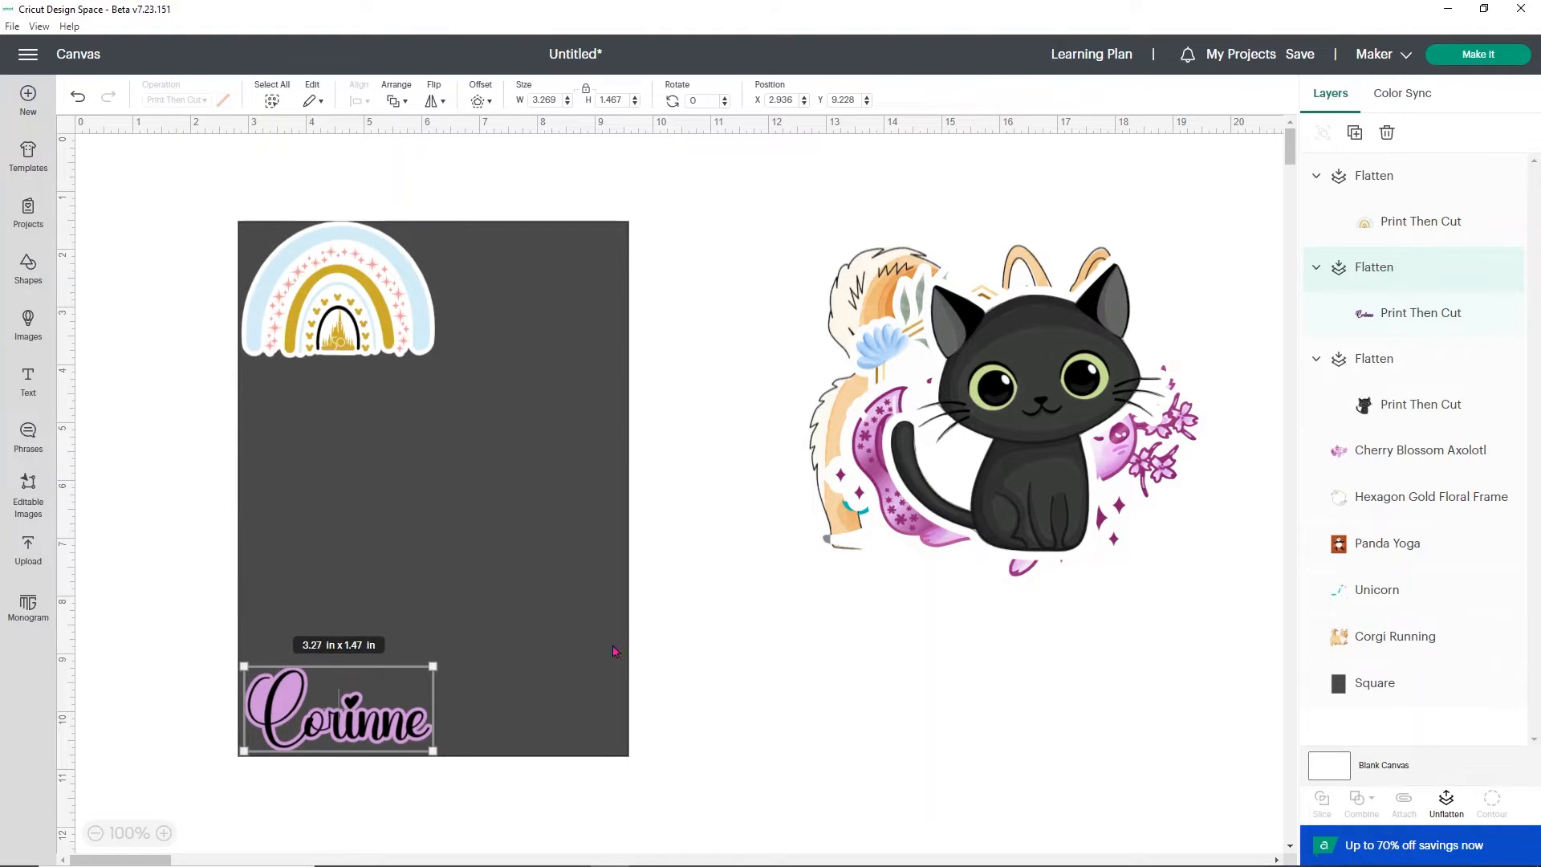
# Shrink the black cat sticker to about 2.41 x 2.53 in and place it directly below the rainbow.
pyautogui.click(1014, 442)
pyautogui.moveTo(1171, 559); pyautogui.dragTo(1021, 394)
pyautogui.moveTo(962, 347); pyautogui.dragTo(323, 450)
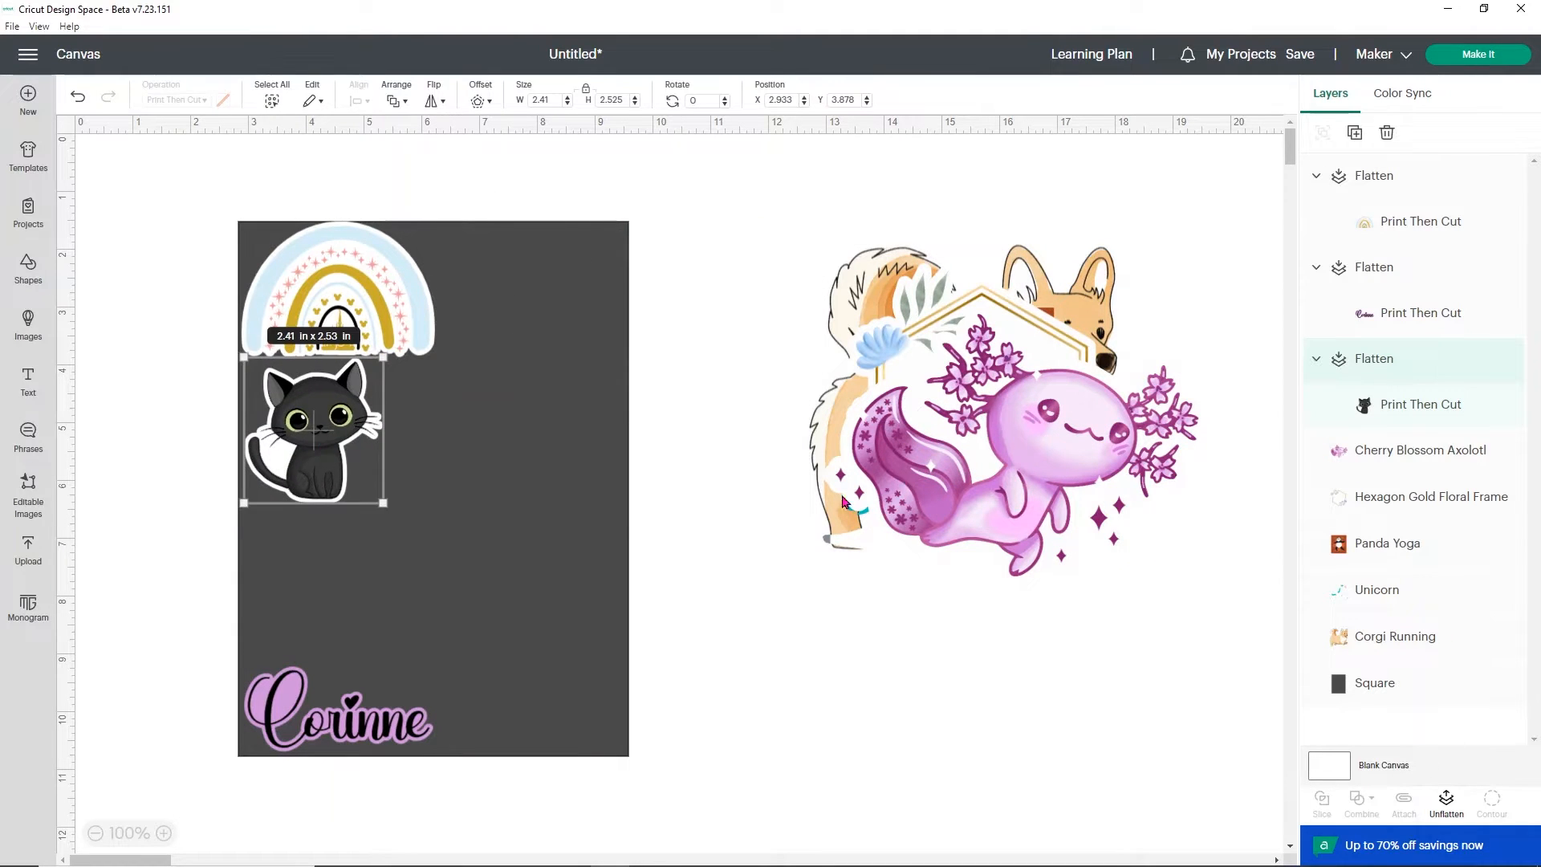
# Shrink the Cherry Blossom Axolotl and place it on the rectangle between the cat and the name.
pyautogui.moveTo(842, 502); pyautogui.dragTo(602, 576)
pyautogui.moveTo(953, 671); pyautogui.dragTo(348, 561)
# Shrink the Hexagon Gold Floral Frame and place it on the rectangle beside the rainbow.
pyautogui.moveTo(893, 440); pyautogui.dragTo(907, 436)
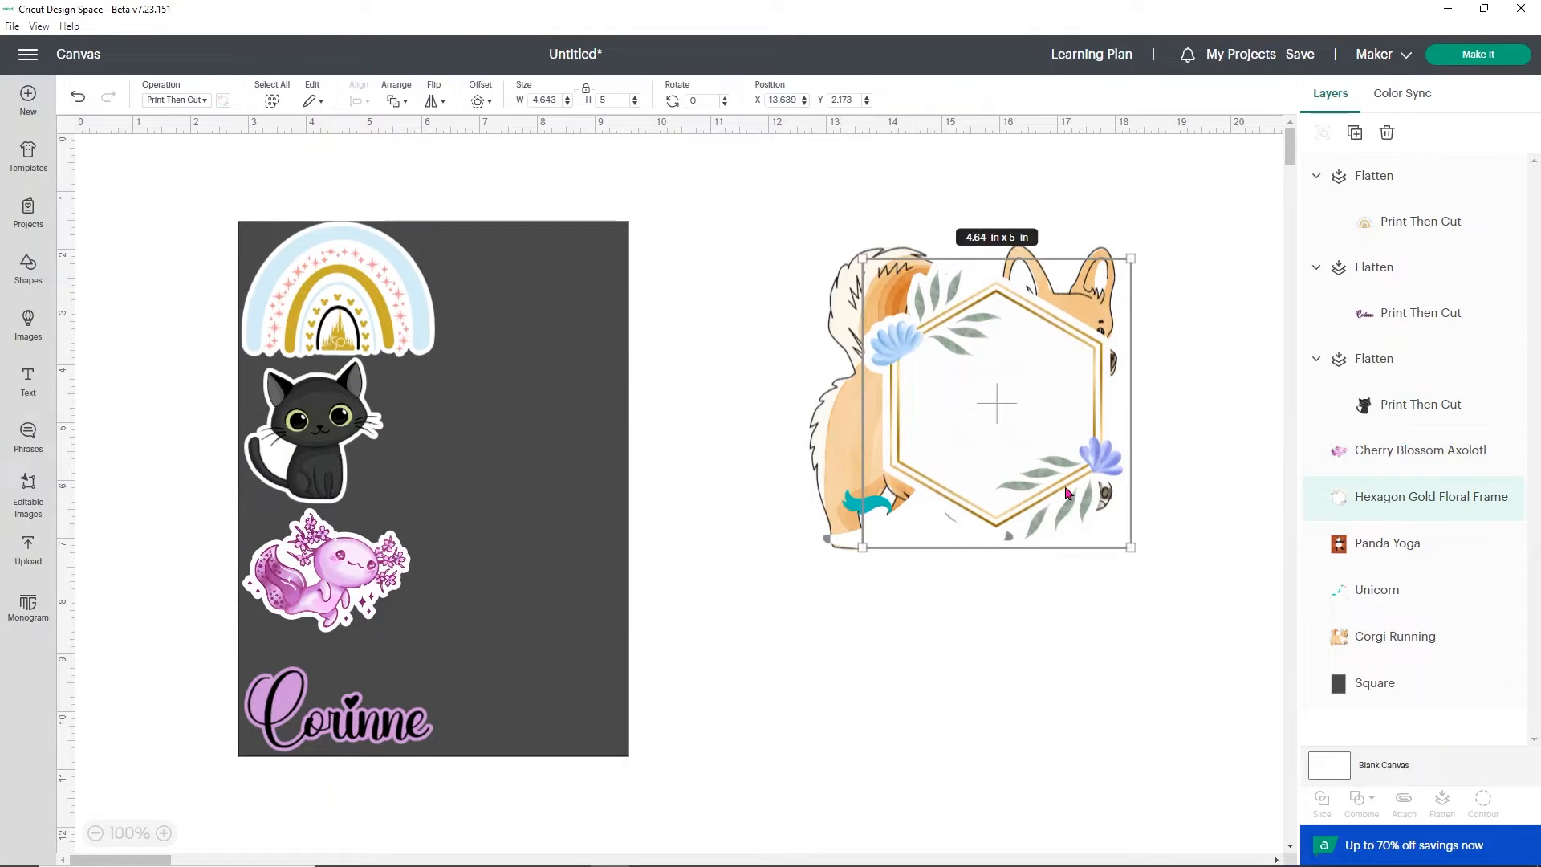
pyautogui.moveTo(1131, 549); pyautogui.dragTo(1030, 439)
pyautogui.moveTo(976, 348); pyautogui.dragTo(549, 317)
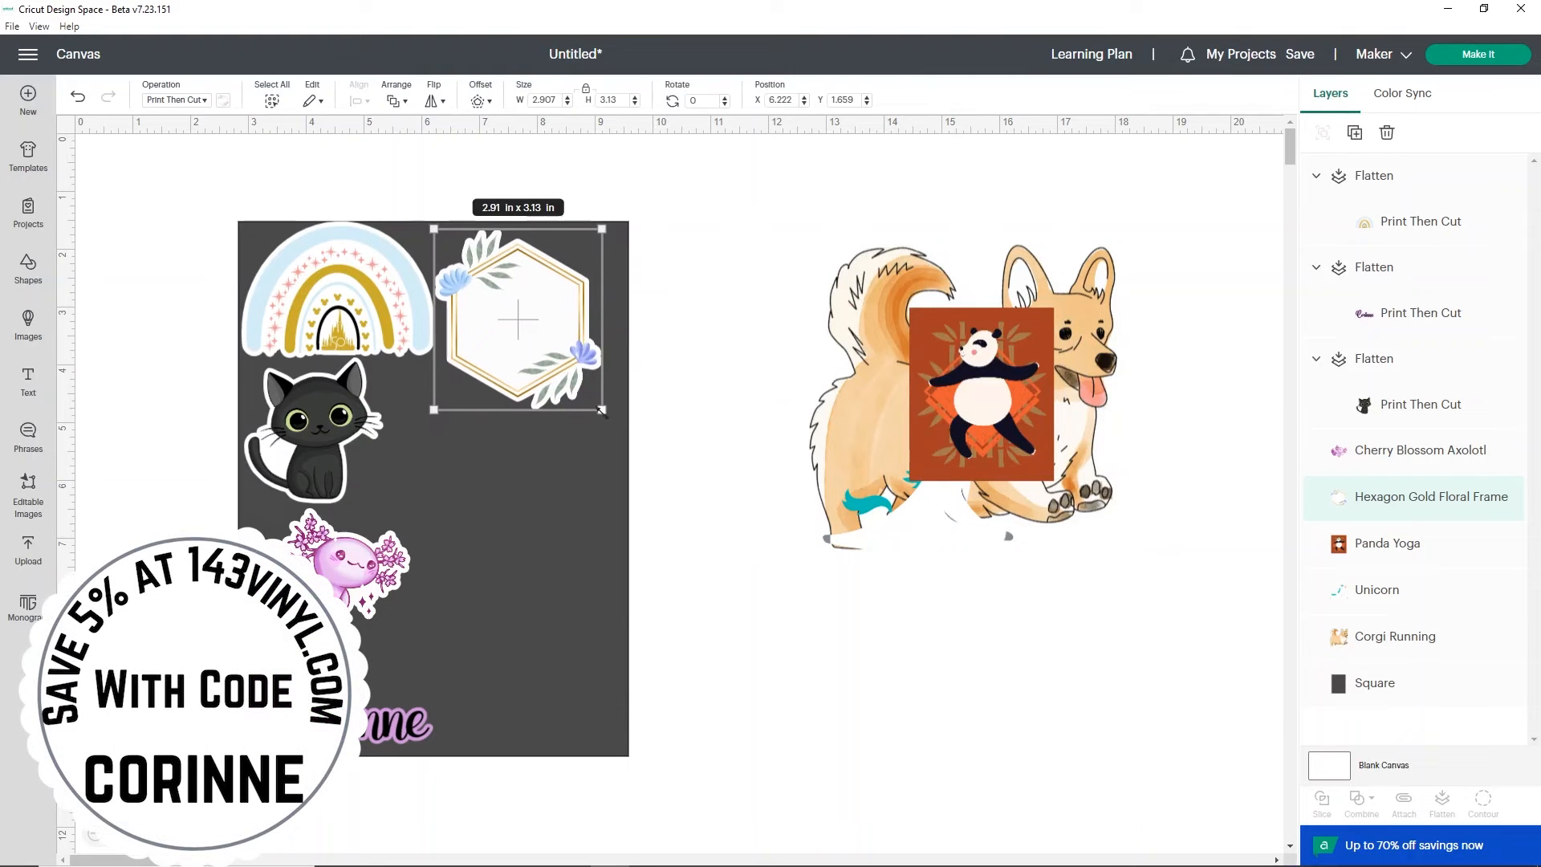
pyautogui.moveTo(602, 408); pyautogui.dragTo(551, 359)
# Shrink the unicorn and place it above the name, and shrink the panda to about 1.74 x 2.08 in in the rectangle's lower-right corner.
pyautogui.click(899, 398)
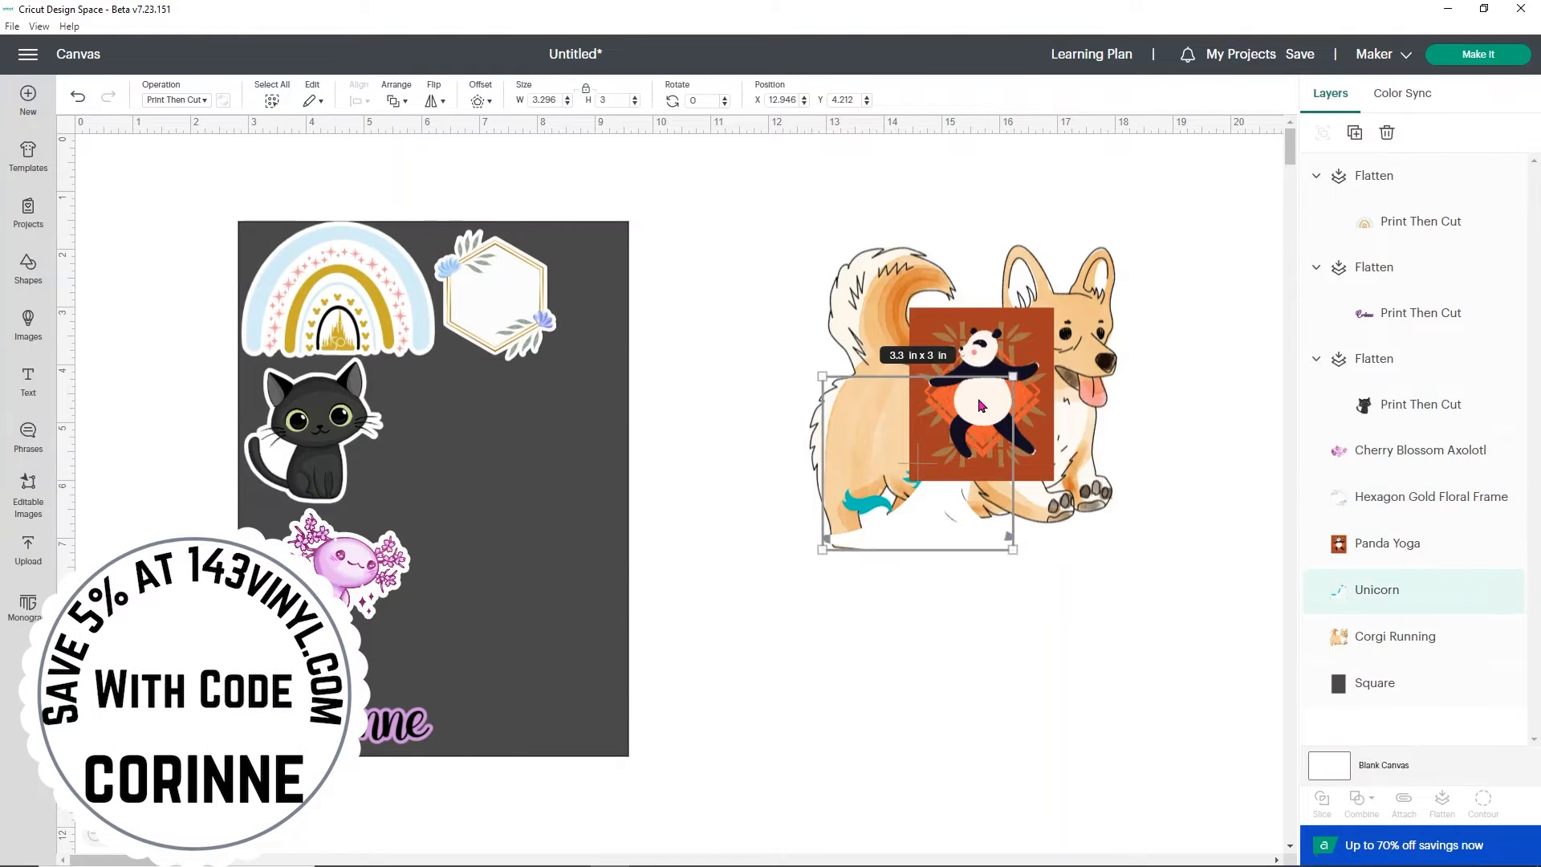
pyautogui.moveTo(998, 405); pyautogui.dragTo(723, 459)
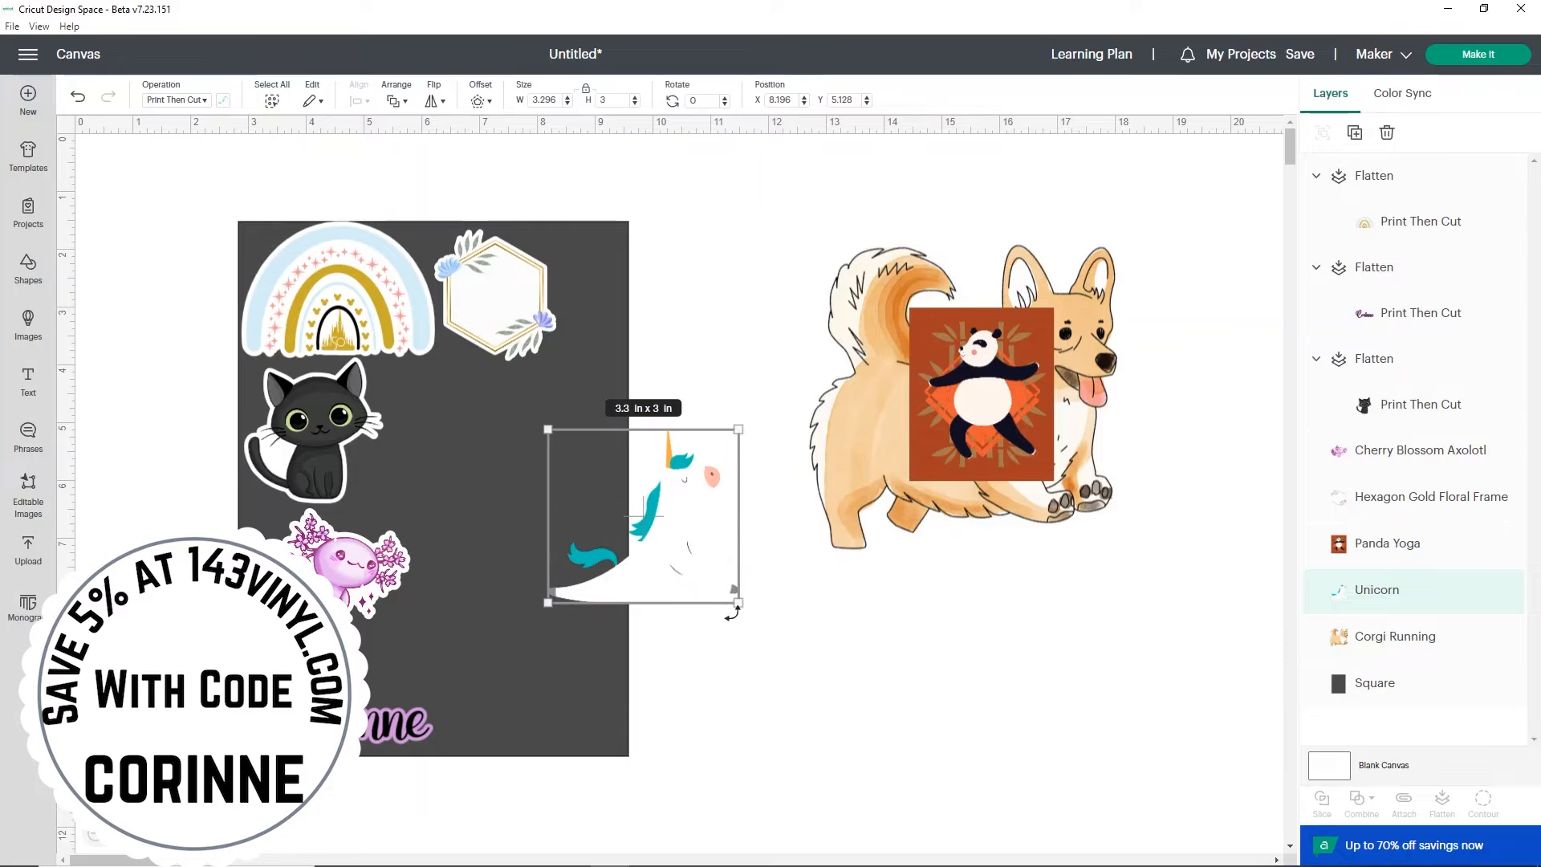
pyautogui.moveTo(735, 592); pyautogui.dragTo(415, 651)
pyautogui.click(1026, 453)
pyautogui.moveTo(1051, 479); pyautogui.dragTo(628, 751)
# Shrink the Corgi Running image to about 2.79 x 2.76 in and place it on the rectangle above the panda.
pyautogui.click(934, 469)
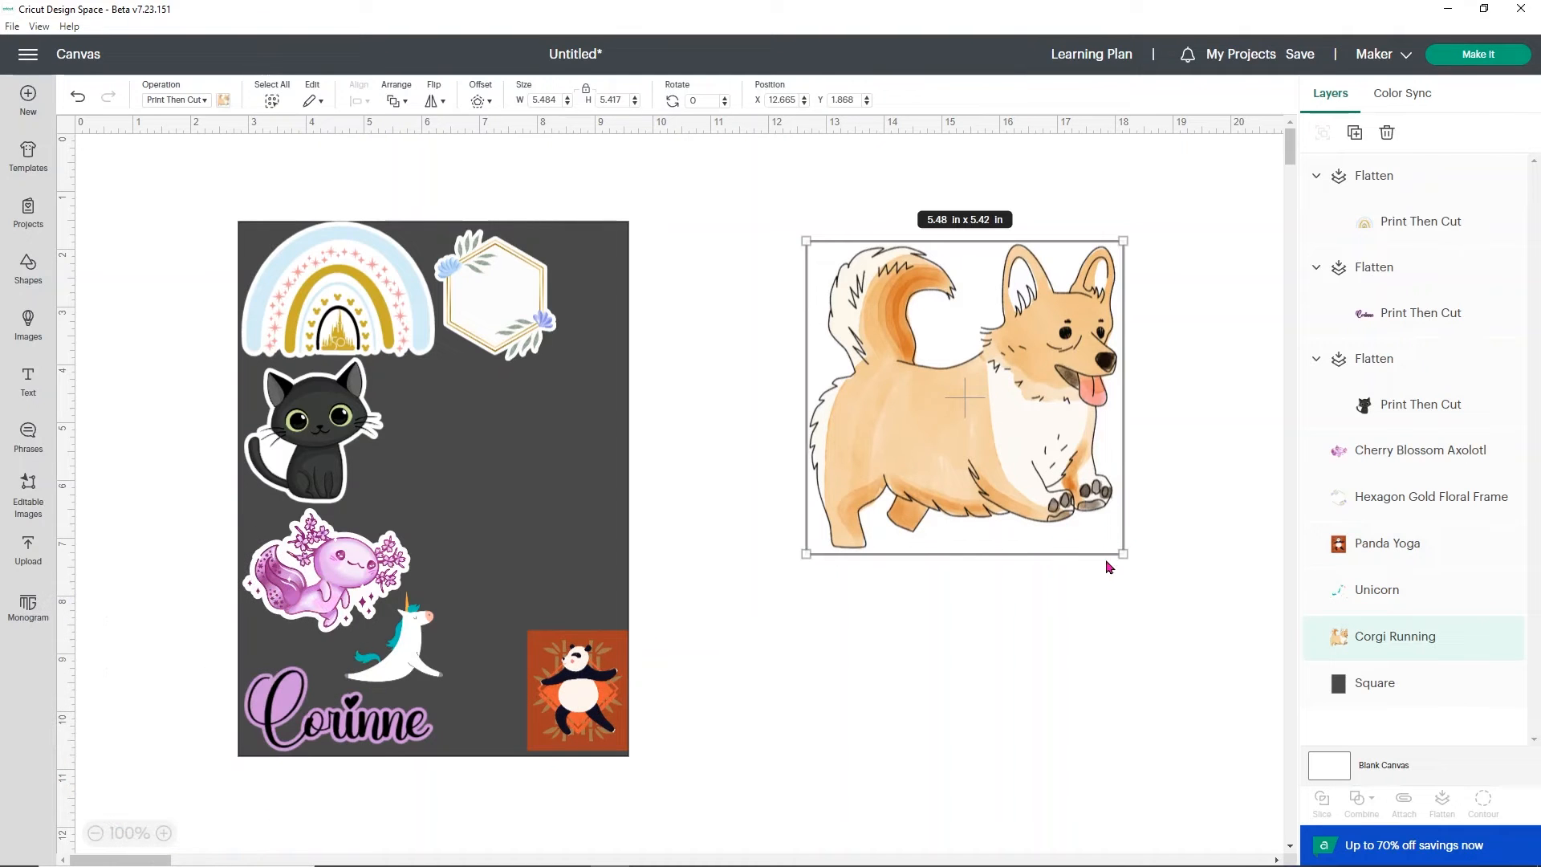
pyautogui.moveTo(1106, 558); pyautogui.dragTo(970, 402)
pyautogui.moveTo(941, 322); pyautogui.dragTo(560, 520)
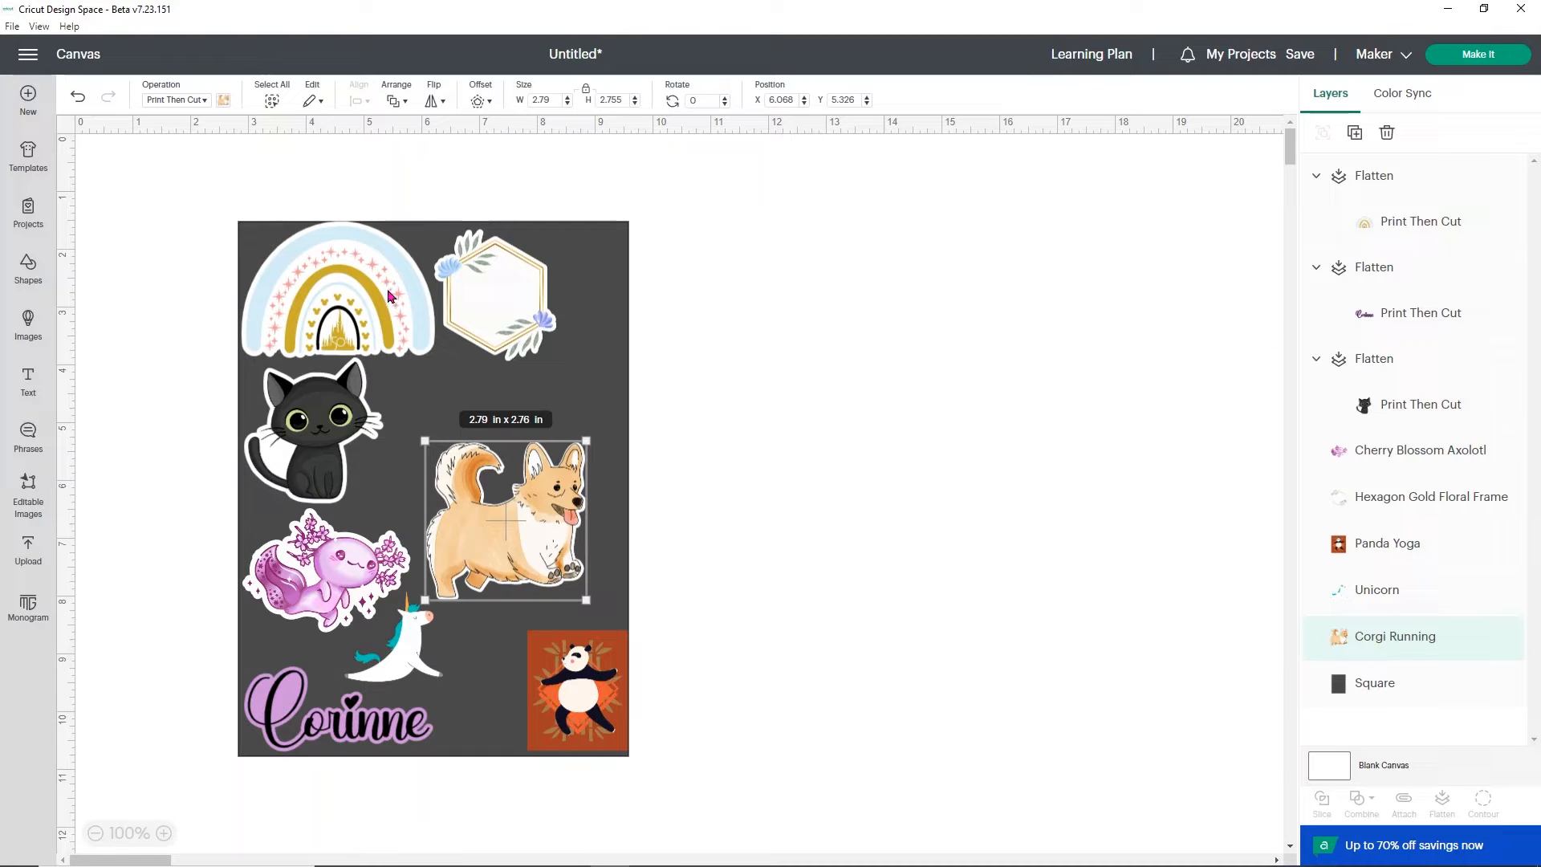
# Duplicate the rainbow sticker, shrink the copy to about 1.61 x 1.14 in and place it above the corgi's head.
pyautogui.click(439, 356)
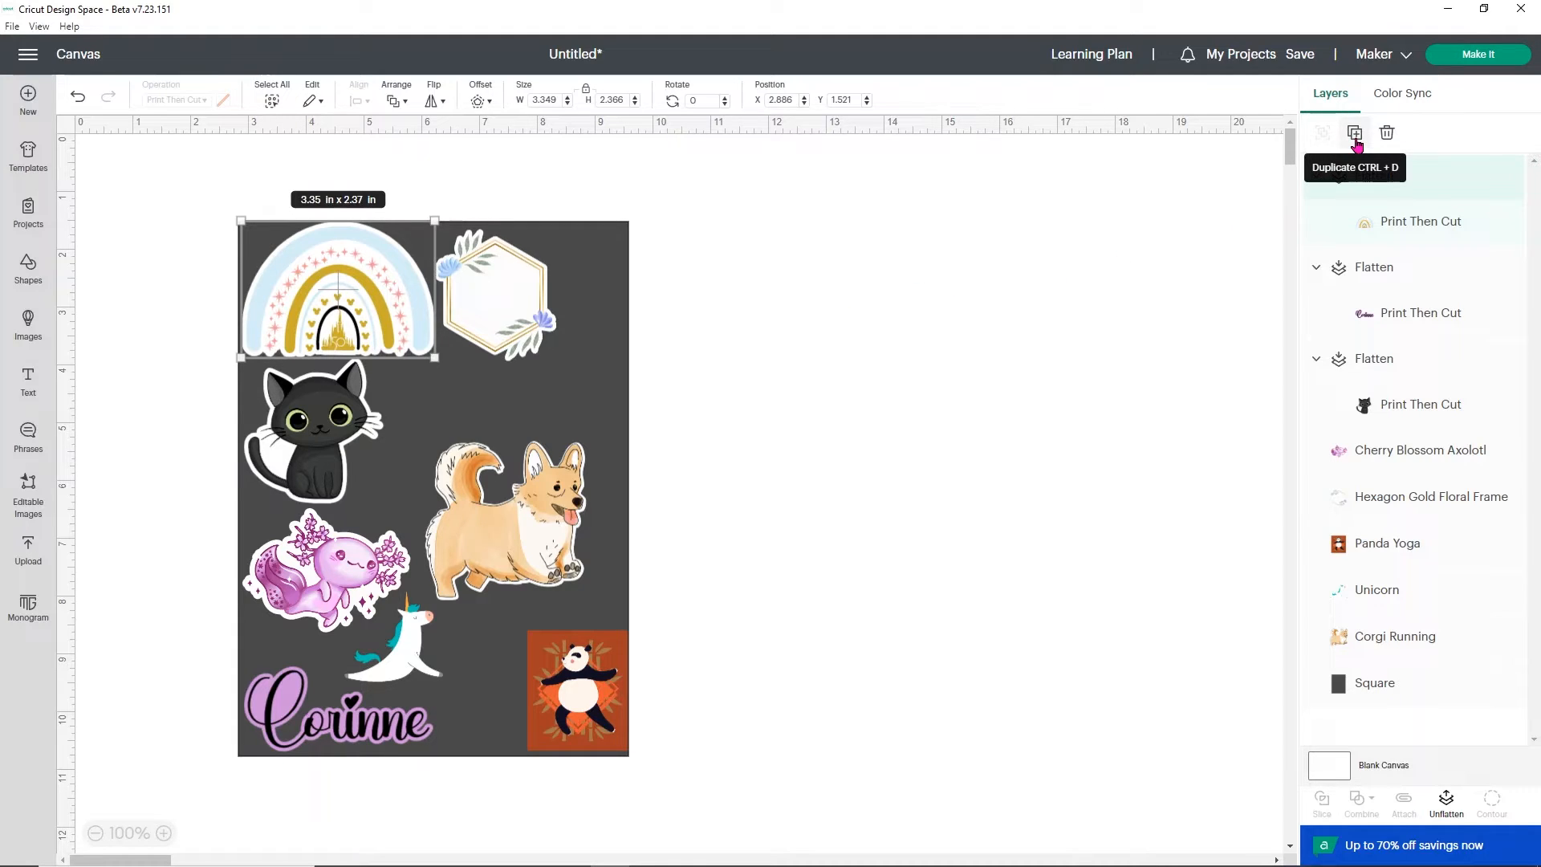
pyautogui.click(1356, 136)
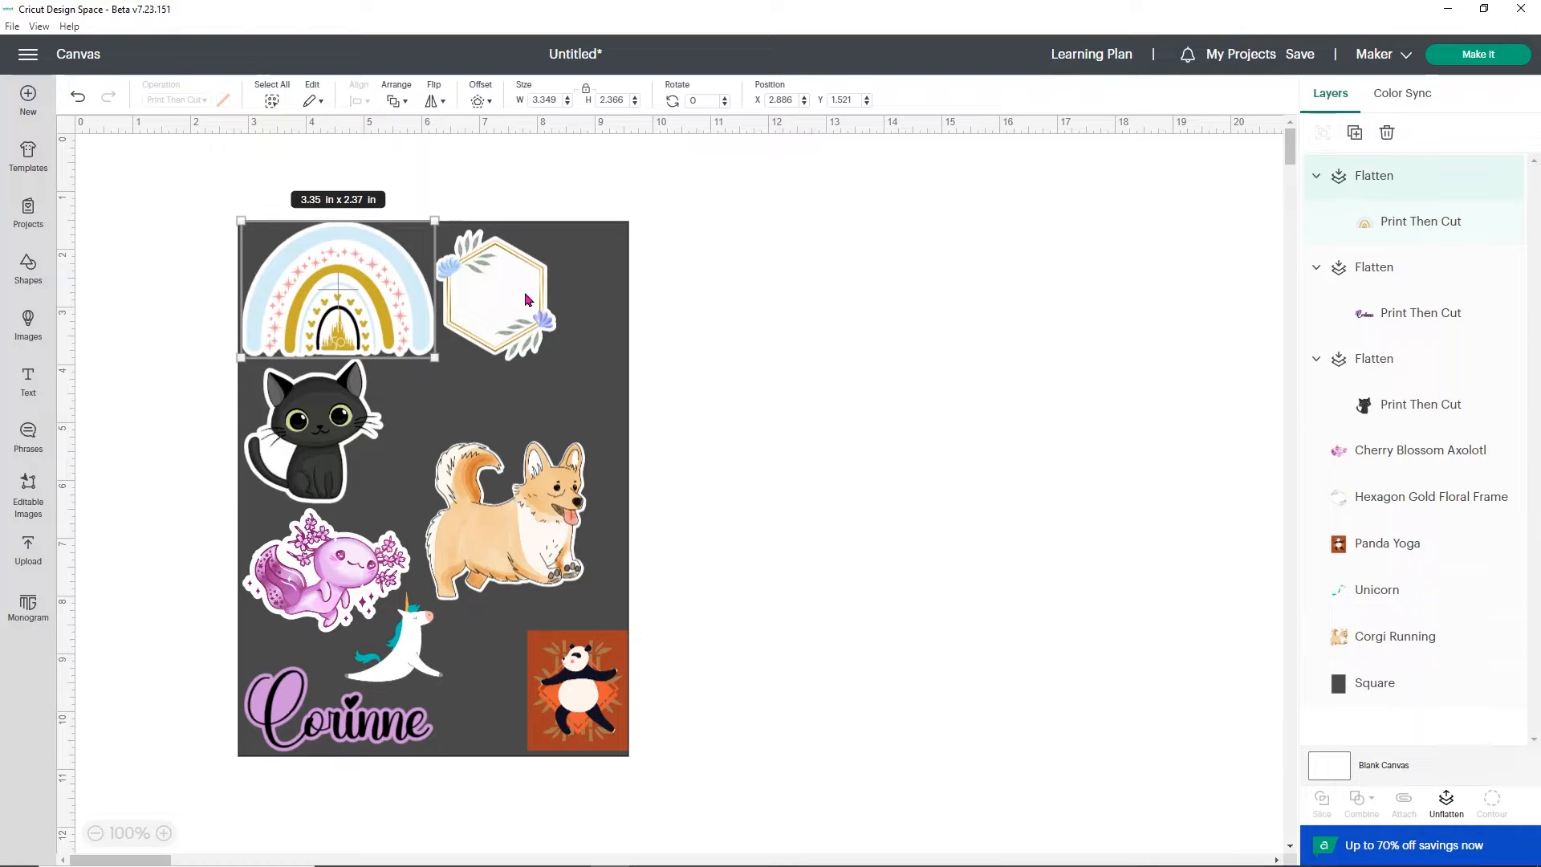
pyautogui.moveTo(185, 266); pyautogui.dragTo(566, 410)
# Duplicate the black cat sticker, shrink the copy and place it between the name and the panda.
pyautogui.click(301, 466)
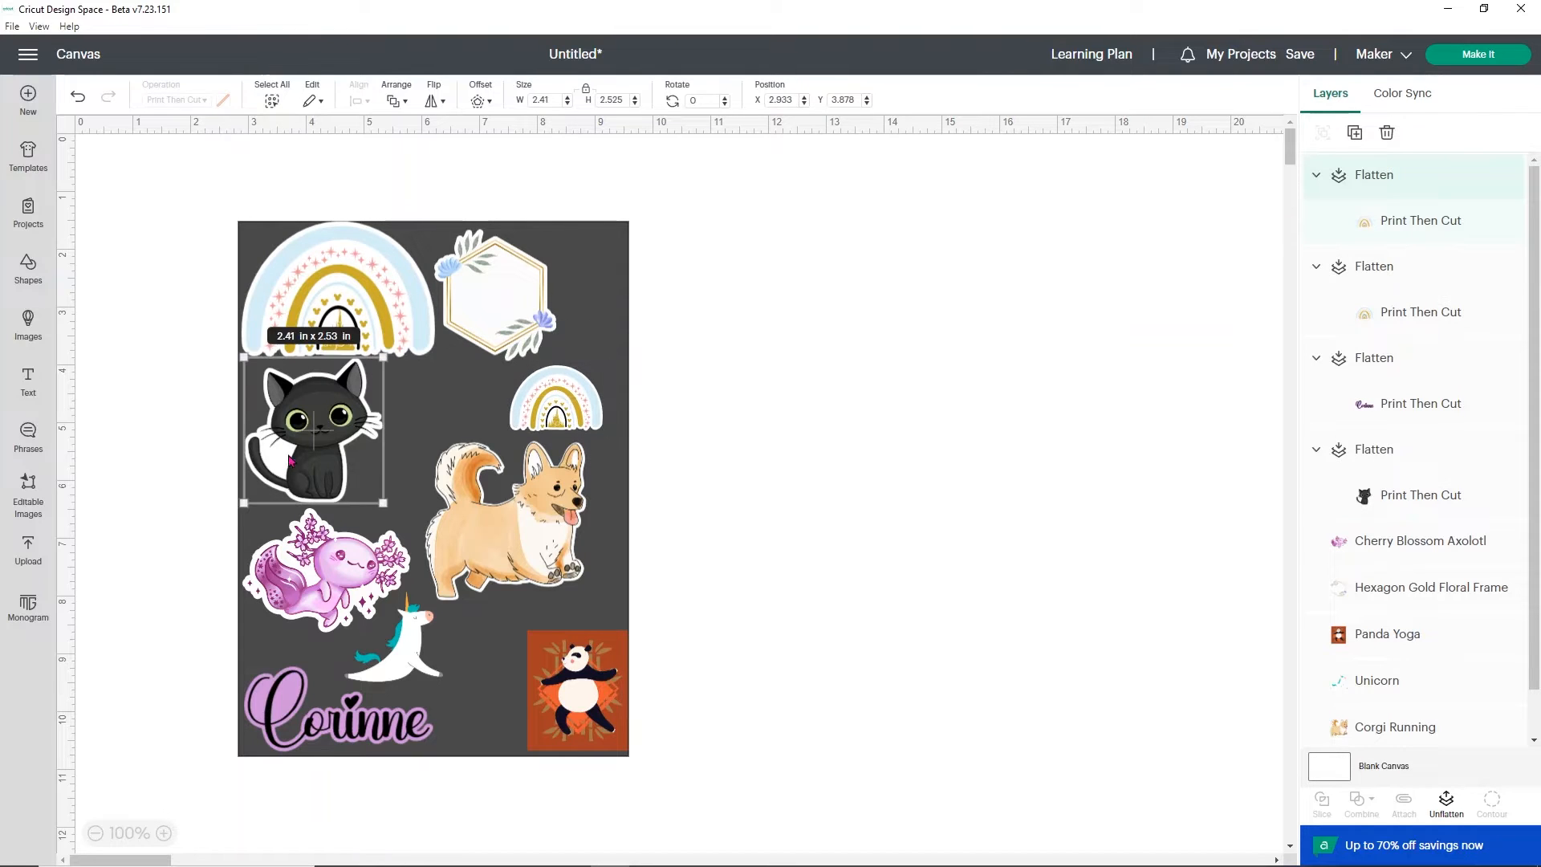
pyautogui.click(1355, 133)
pyautogui.moveTo(252, 330); pyautogui.dragTo(809, 466)
pyautogui.moveTo(819, 430); pyautogui.dragTo(498, 712)
# Shrink the corgi to about 1.89 x 1.87 in and place a duplicate of the small rainbow between the cat and the first small rainbow.
pyautogui.click(495, 538)
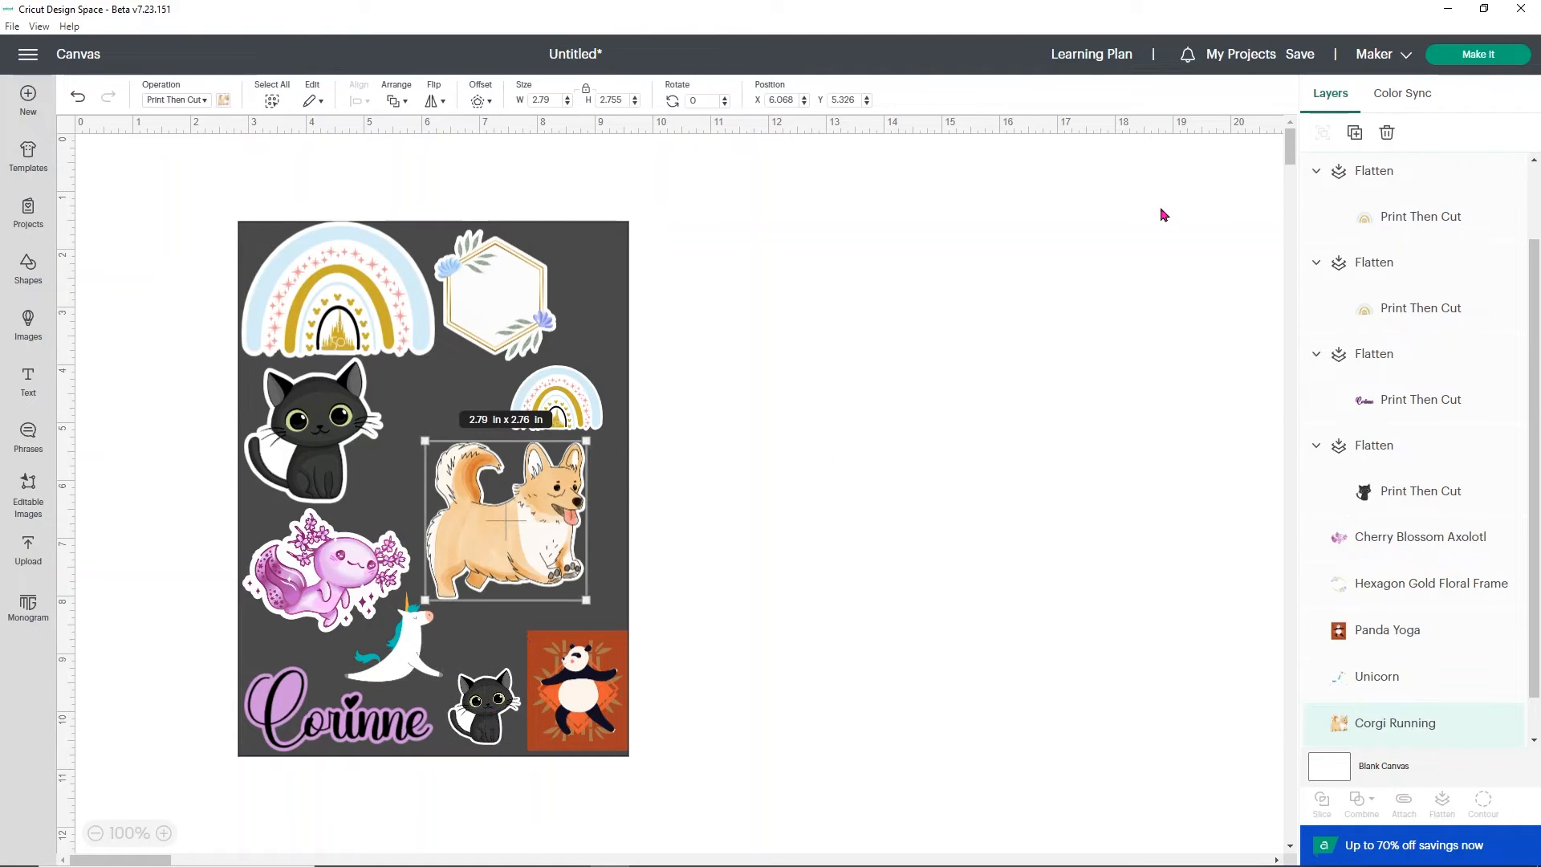
pyautogui.moveTo(587, 600); pyautogui.dragTo(508, 567)
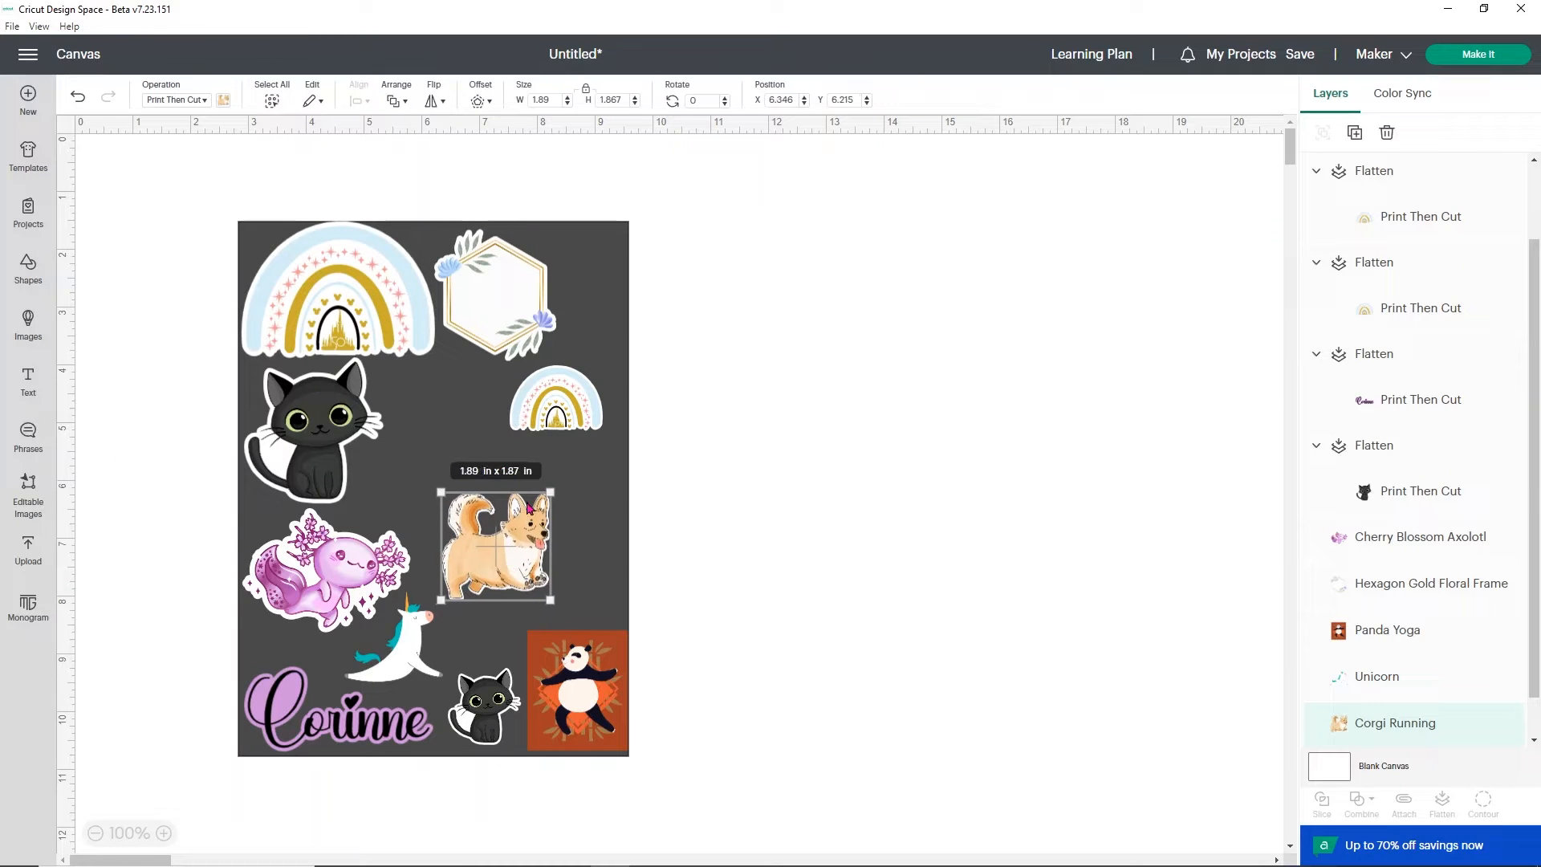
pyautogui.click(559, 393)
pyautogui.click(1355, 133)
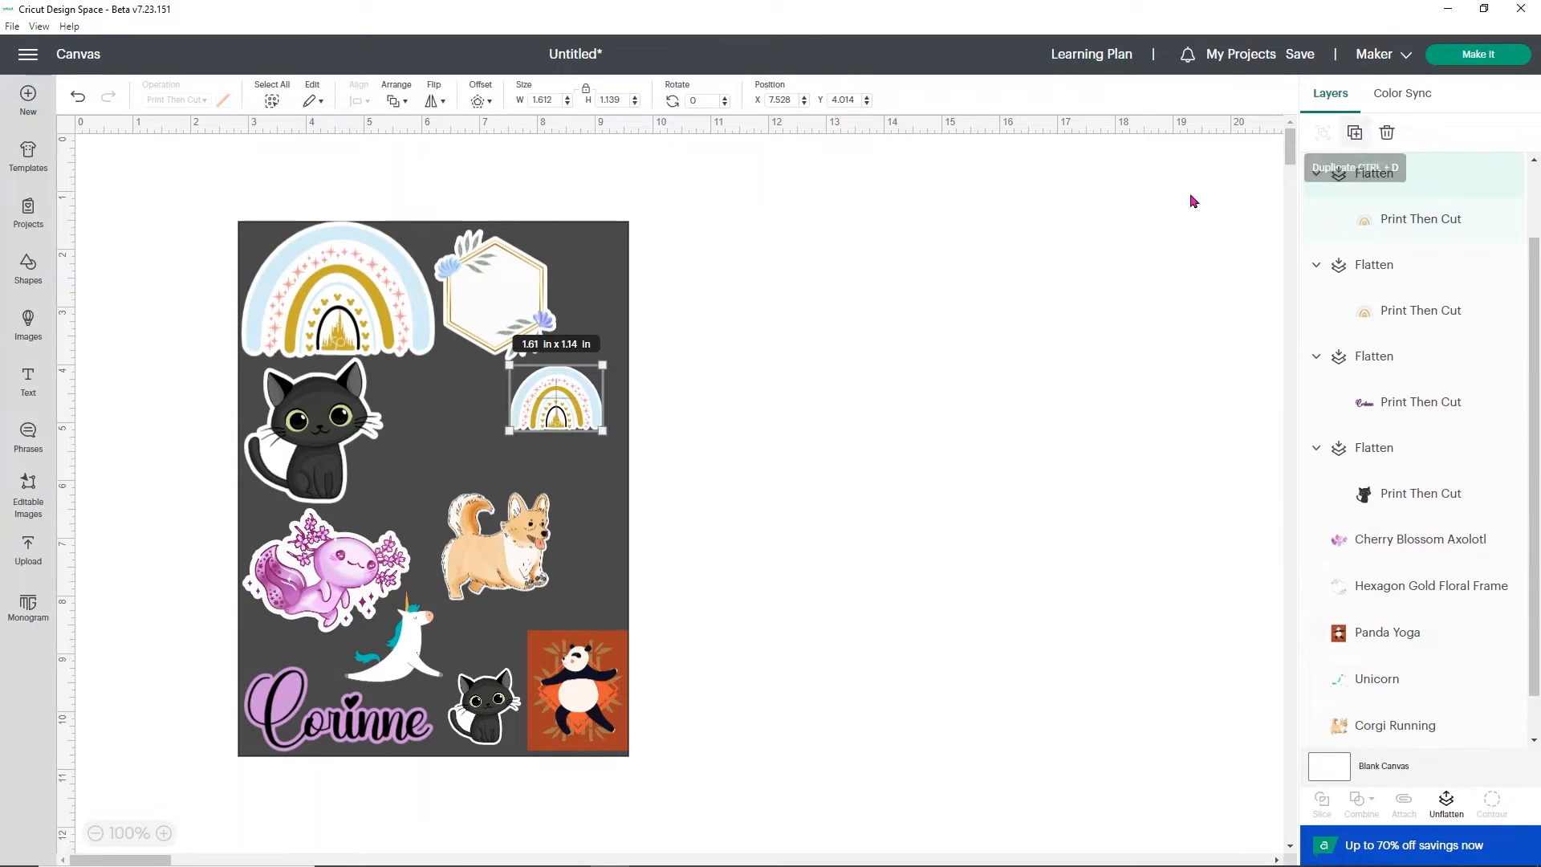
pyautogui.moveTo(231, 290); pyautogui.dragTo(433, 408)
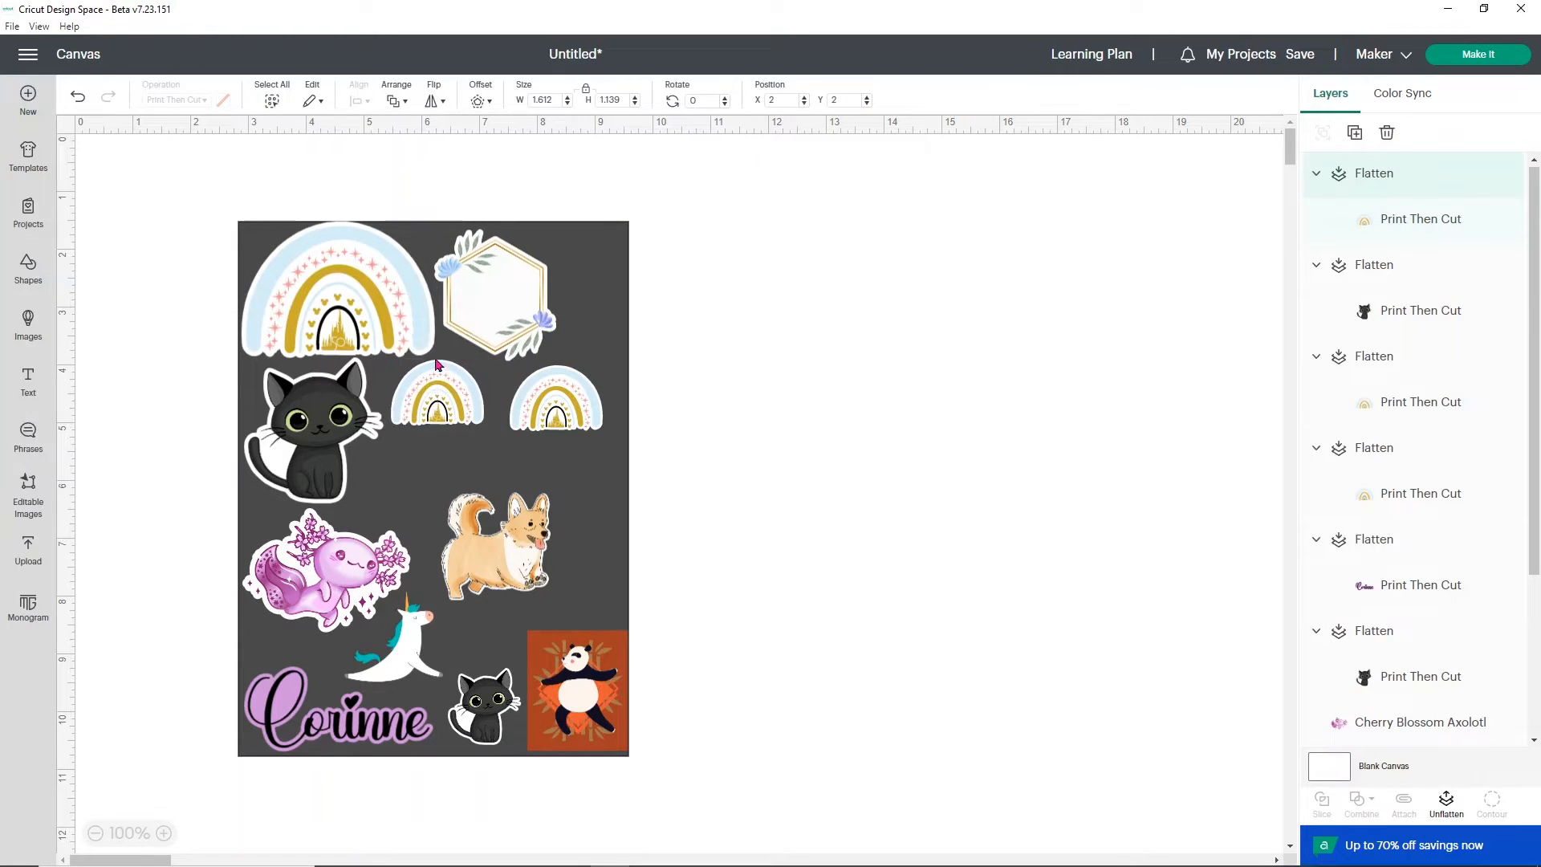
# Duplicate the Hexagon Gold Floral Frame, shrink the copy to about 1.33 x 1.44 in and place it between the large cat and the corgi.
pyautogui.click(526, 304)
pyautogui.click(1342, 134)
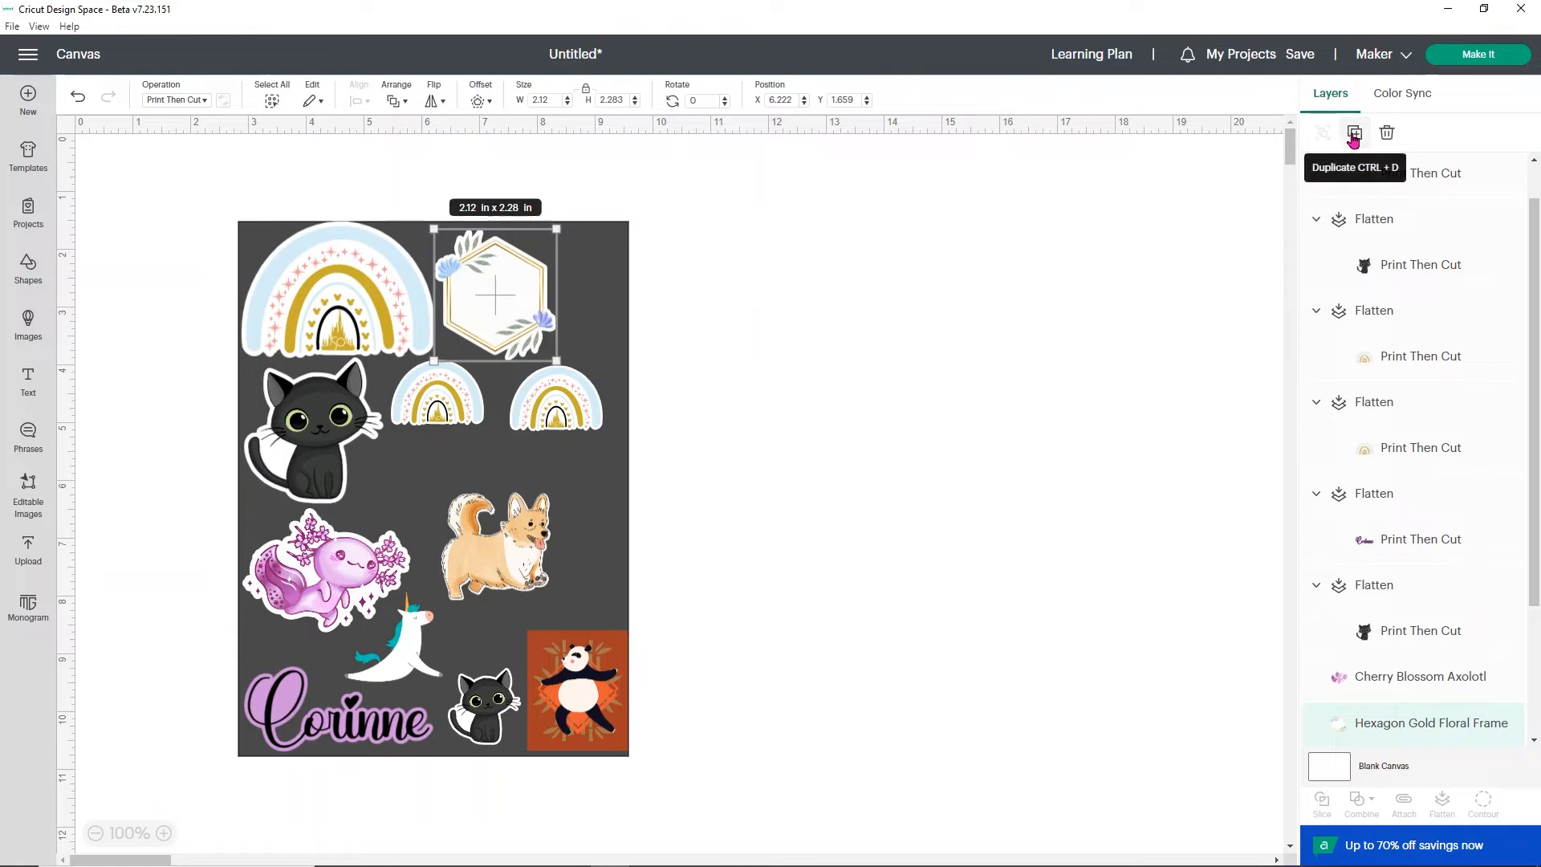
pyautogui.moveTo(352, 378); pyautogui.dragTo(654, 465)
pyautogui.moveTo(628, 447); pyautogui.dragTo(405, 489)
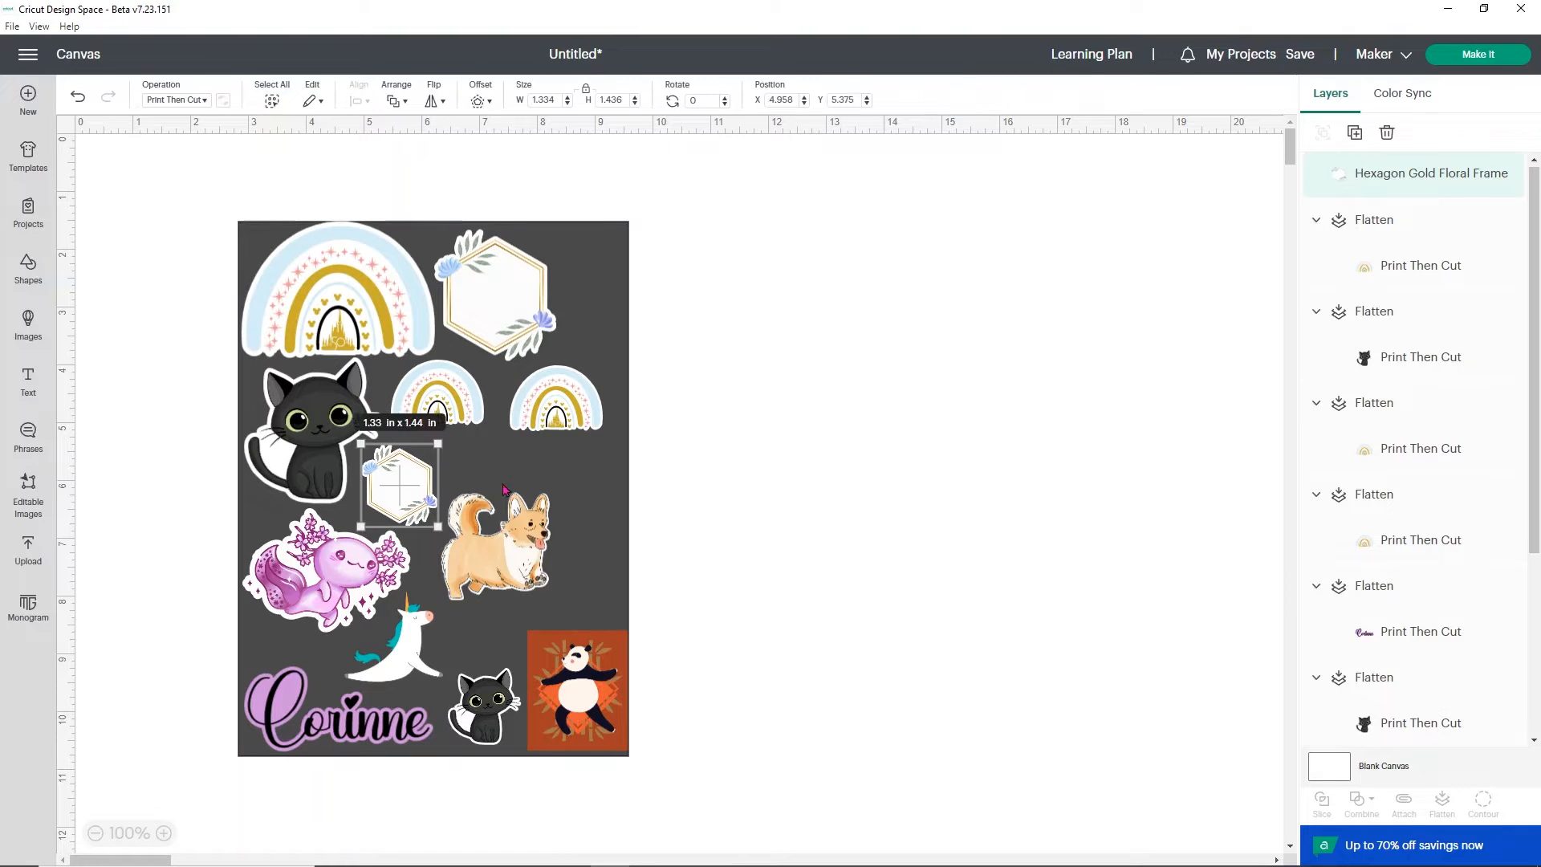
# Duplicate Panda Yoga, shrink the copy to about 0.95 x 1.14 in and place it below the right-hand small rainbow.
pyautogui.click(537, 692)
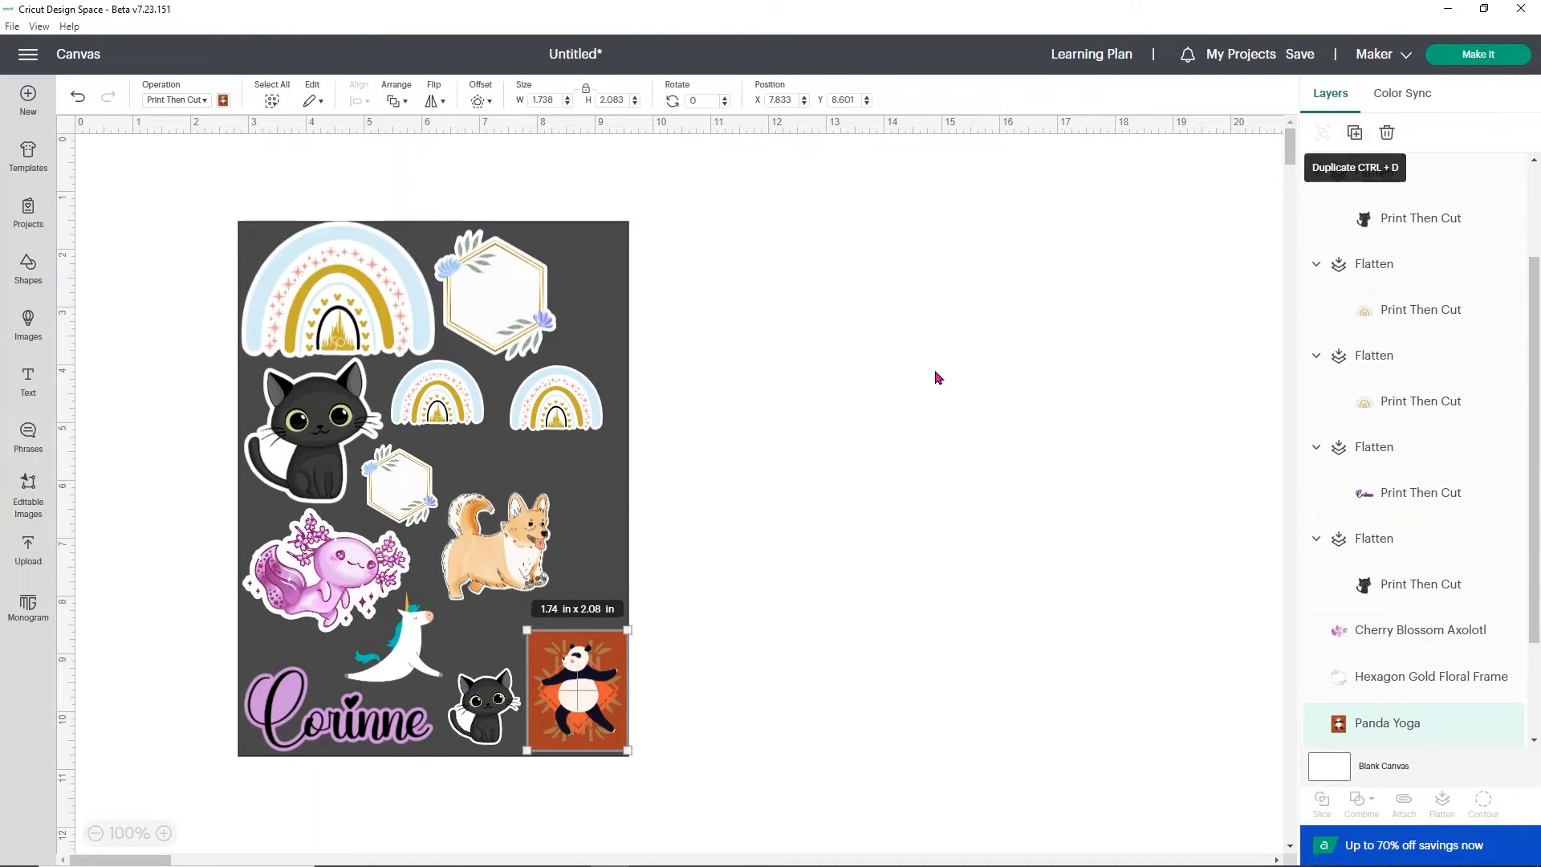
pyautogui.hotkey('ctrl', 'd')
pyautogui.moveTo(321, 349); pyautogui.dragTo(605, 470)
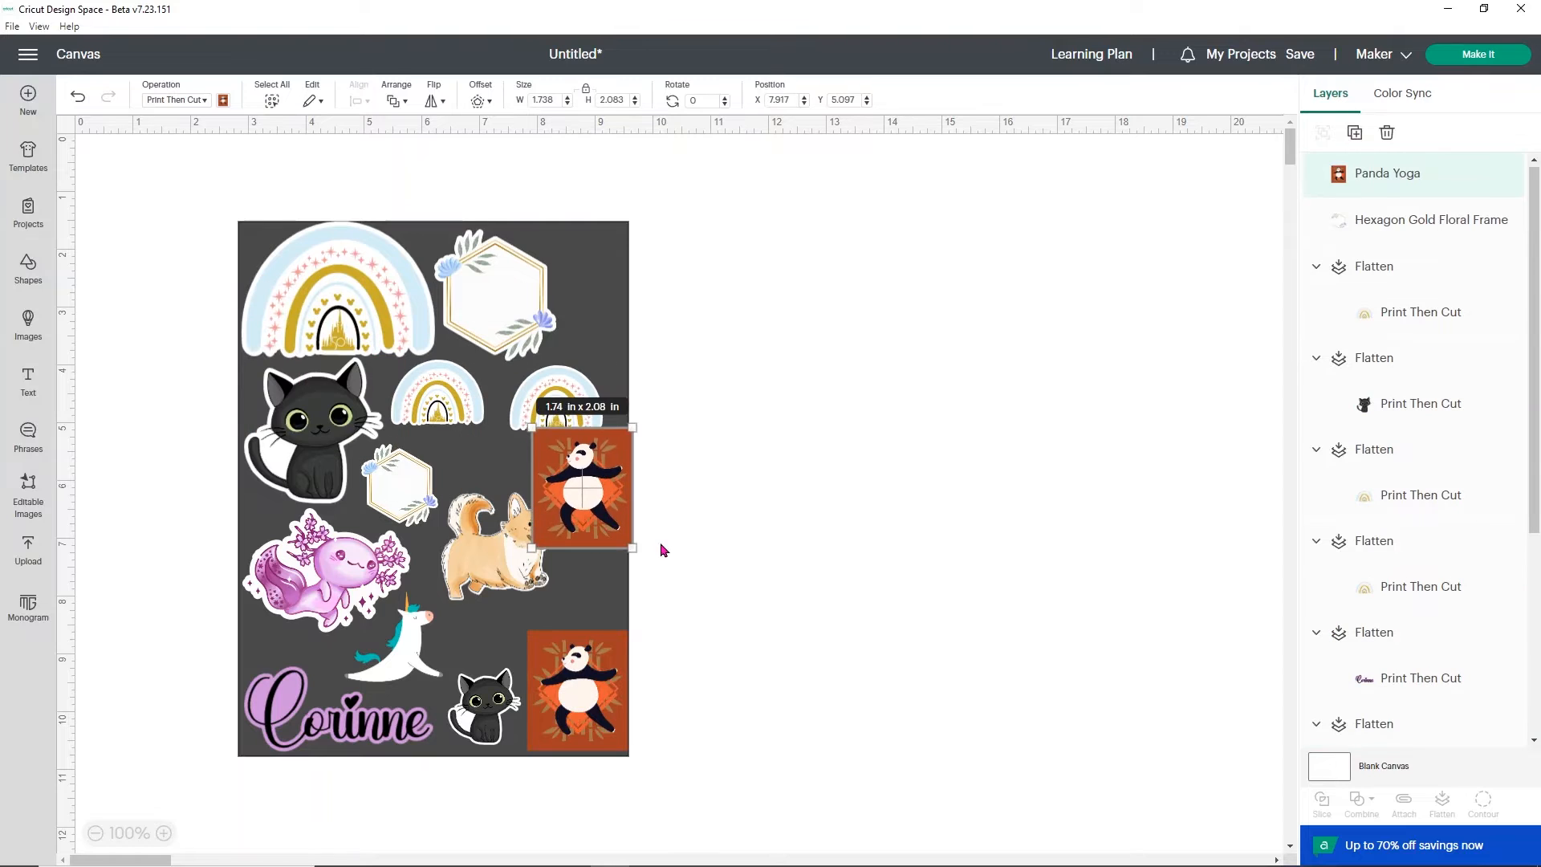
pyautogui.moveTo(632, 545); pyautogui.dragTo(605, 479)
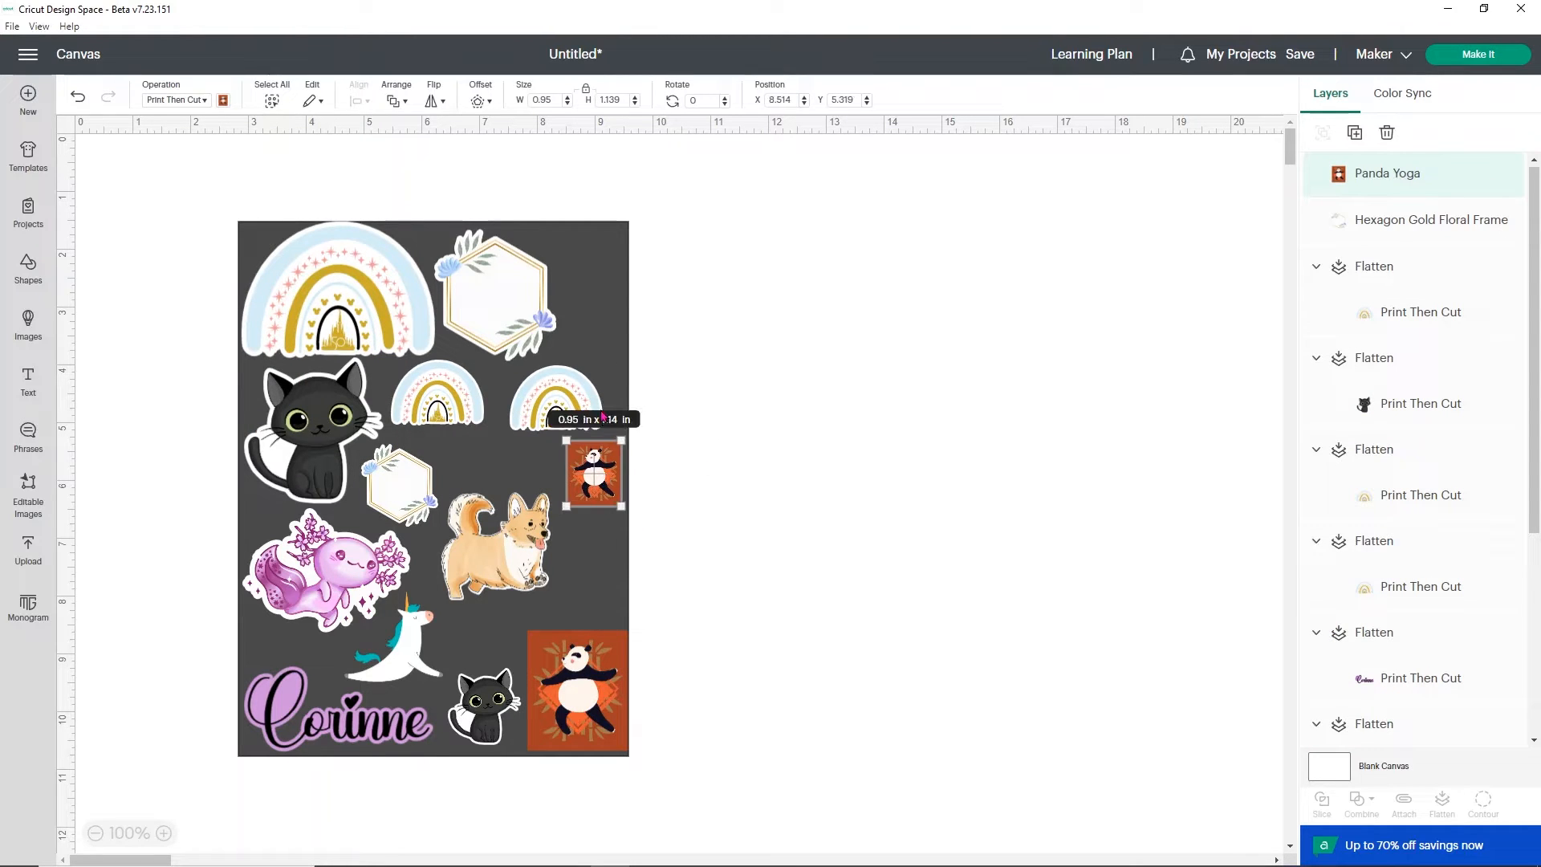
# Duplicate the Cherry Blossom Axolotl, shrink the copy to about 1.37 x 1.01 in and place it in the rectangle's upper-right corner.
pyautogui.click(408, 558)
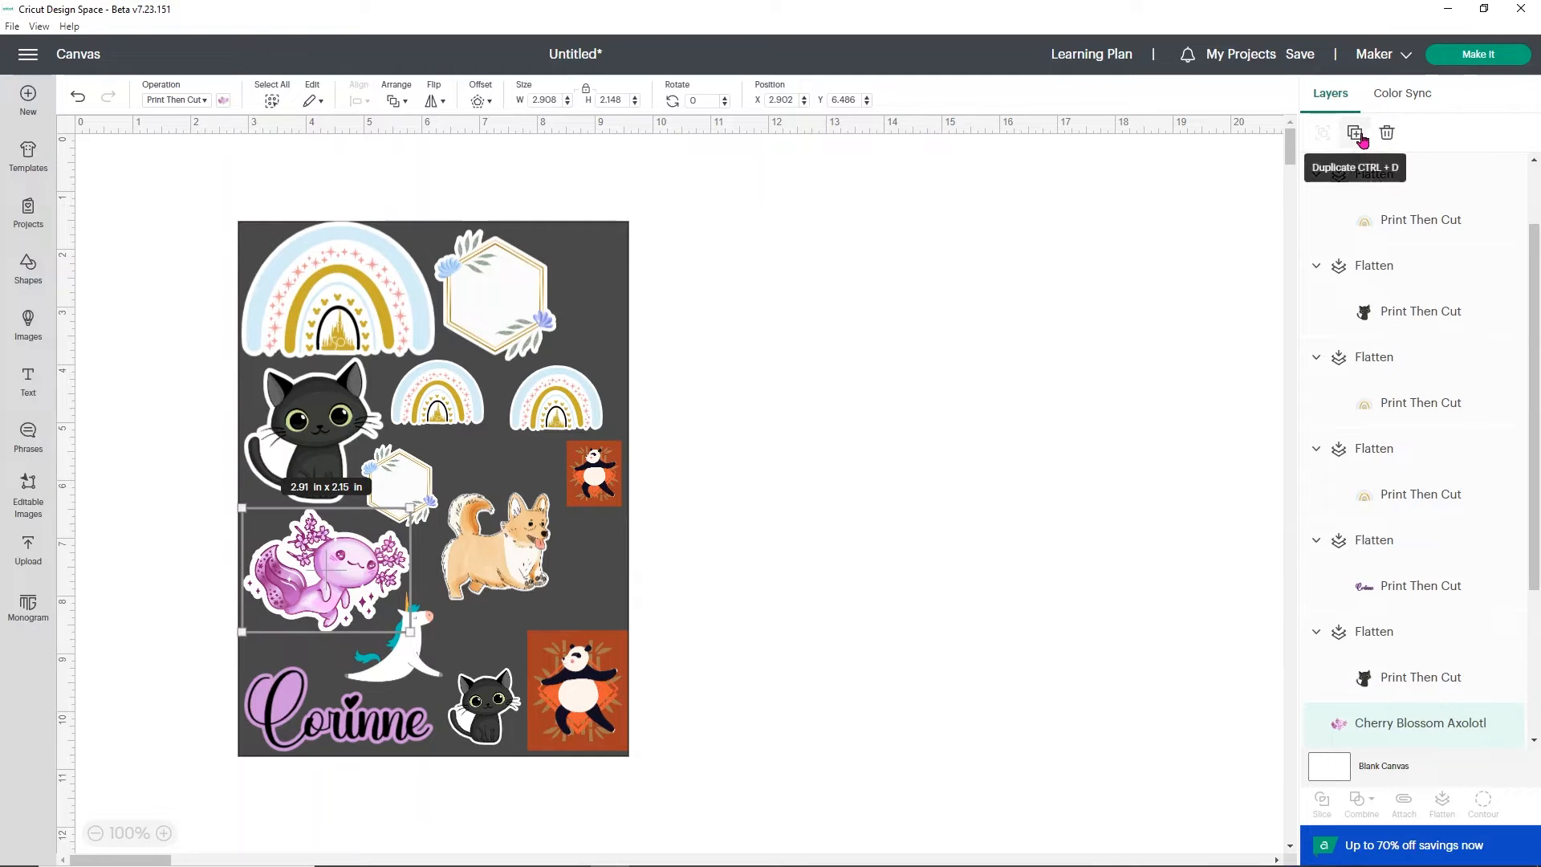
pyautogui.hotkey('ctrl', 'd')
pyautogui.moveTo(342, 575); pyautogui.dragTo(600, 259)
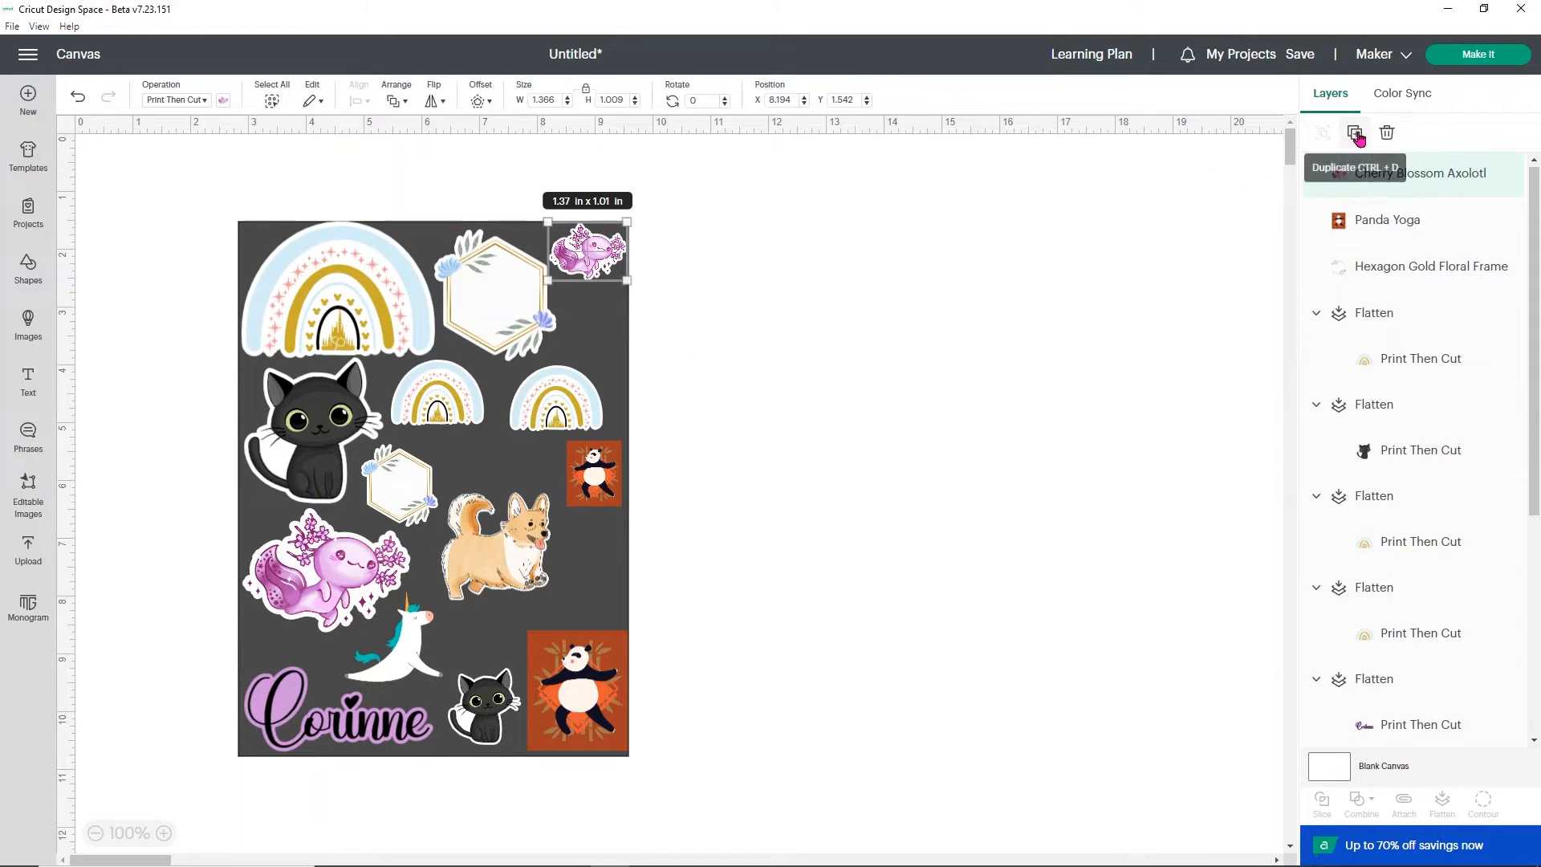
# Duplicate the small axolotl, size the copy to about 1.31 x 0.97 in and place it directly below the first small one.
pyautogui.hotkey('ctrl', 'd')
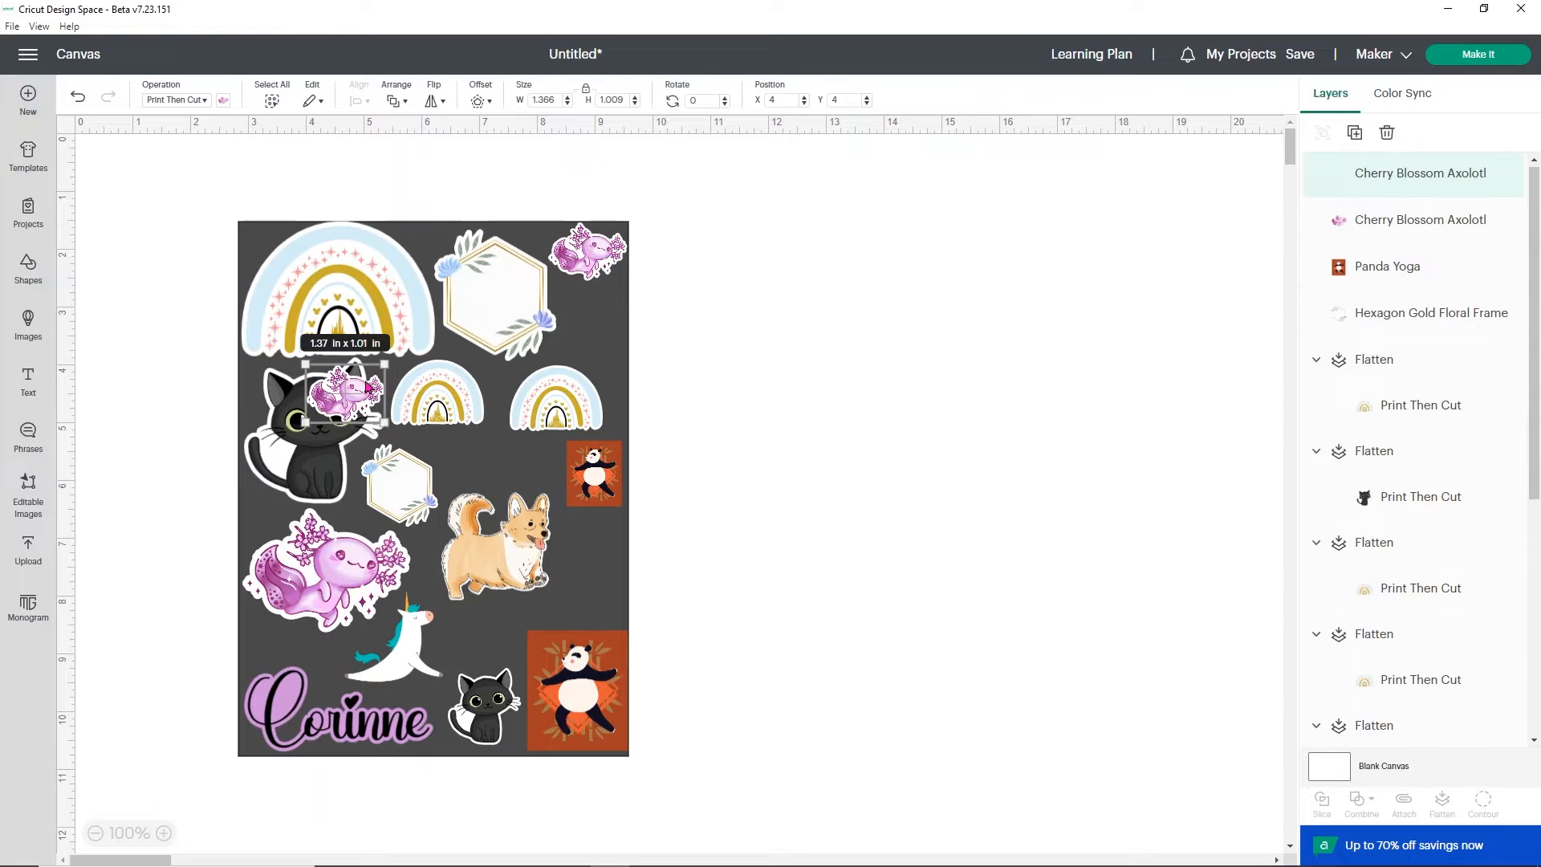
pyautogui.moveTo(357, 392); pyautogui.dragTo(588, 341)
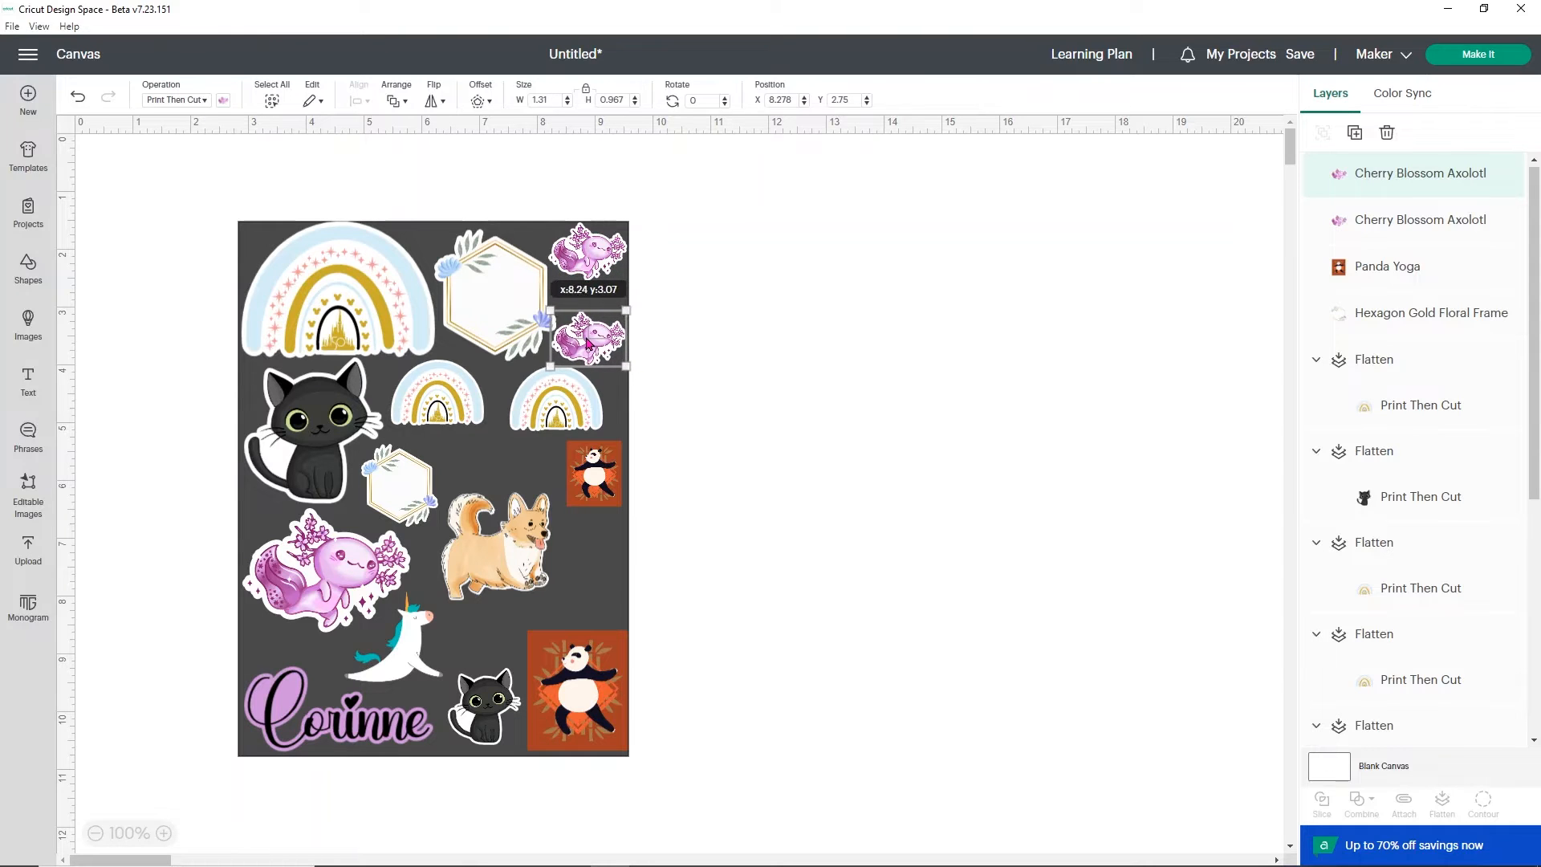
pyautogui.click(678, 389)
# Duplicate the unicorn and place the copy beside the corgi, above the large panda.
pyautogui.click(396, 652)
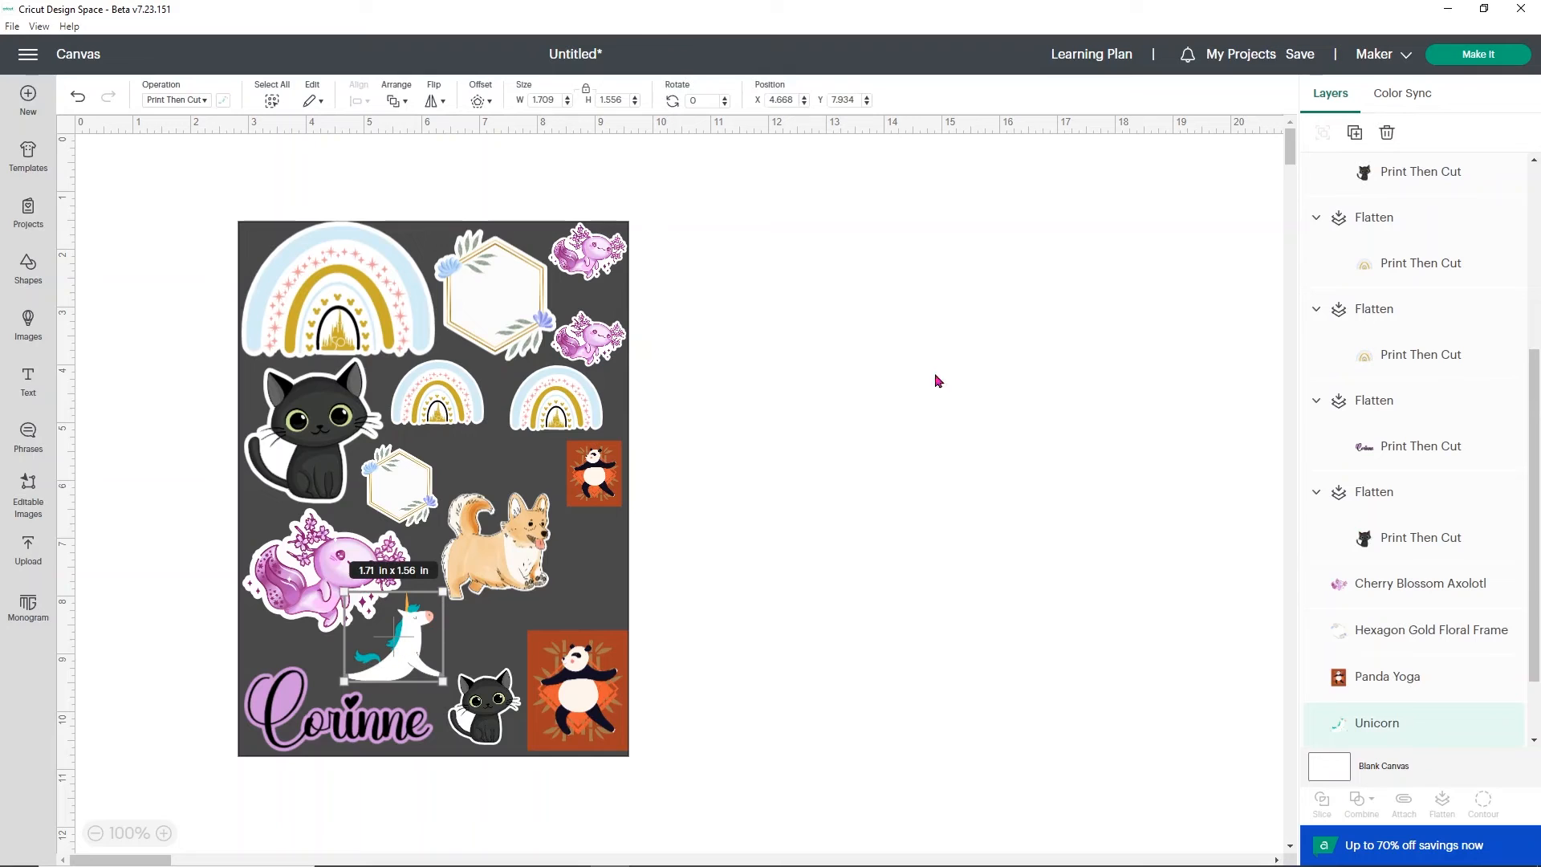
pyautogui.hotkey('ctrl', 'd')
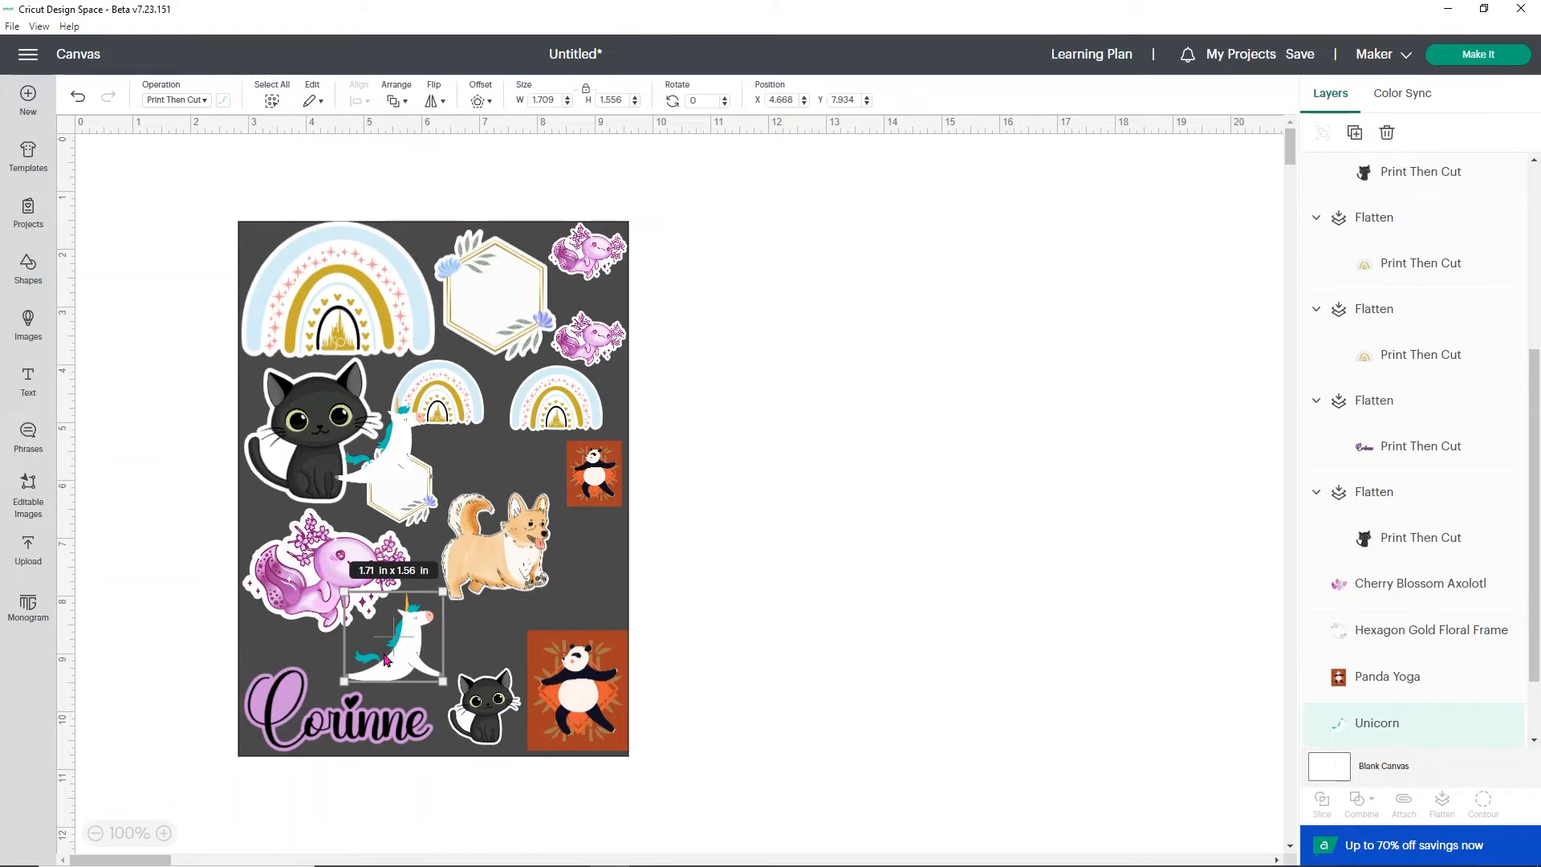
pyautogui.moveTo(403, 477); pyautogui.dragTo(584, 594)
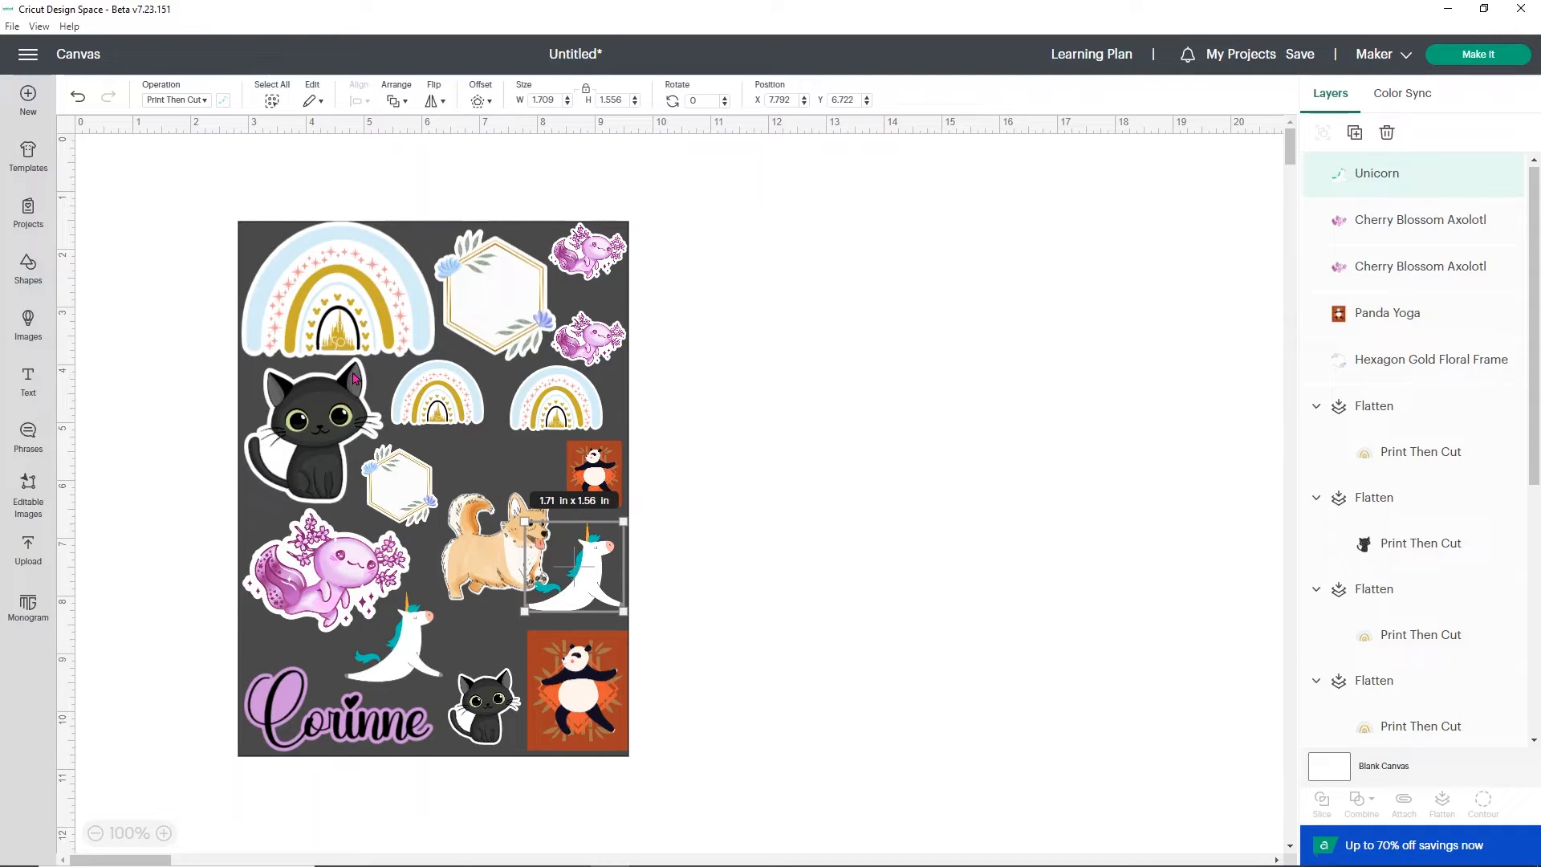
pyautogui.click(520, 463)
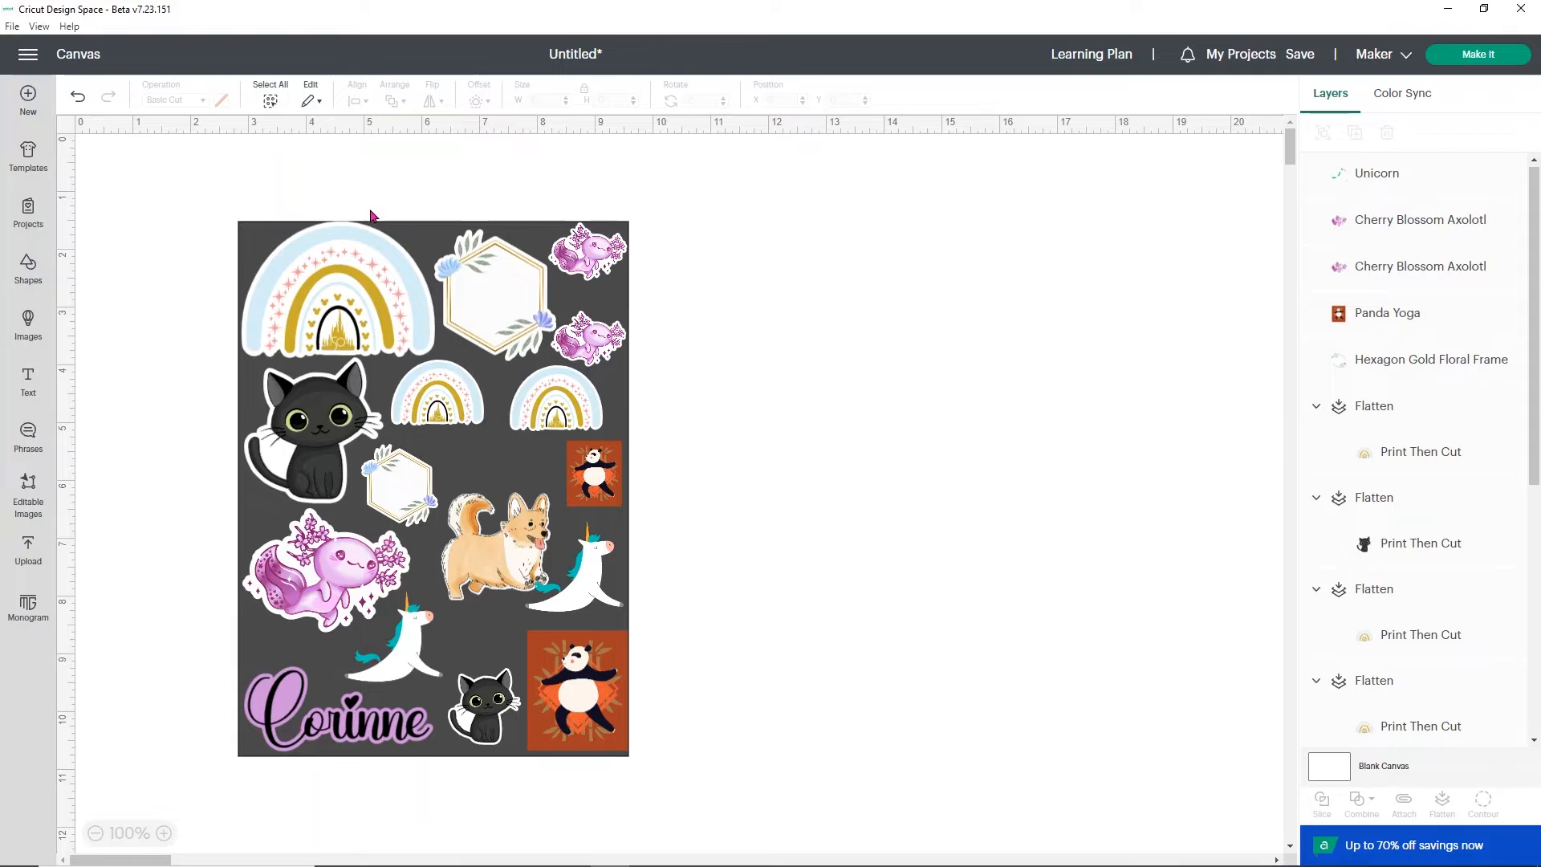
# Hide the Square background layer and attach all the stickers into one sheet.
pyautogui.scroll(-8, 1458, 457)
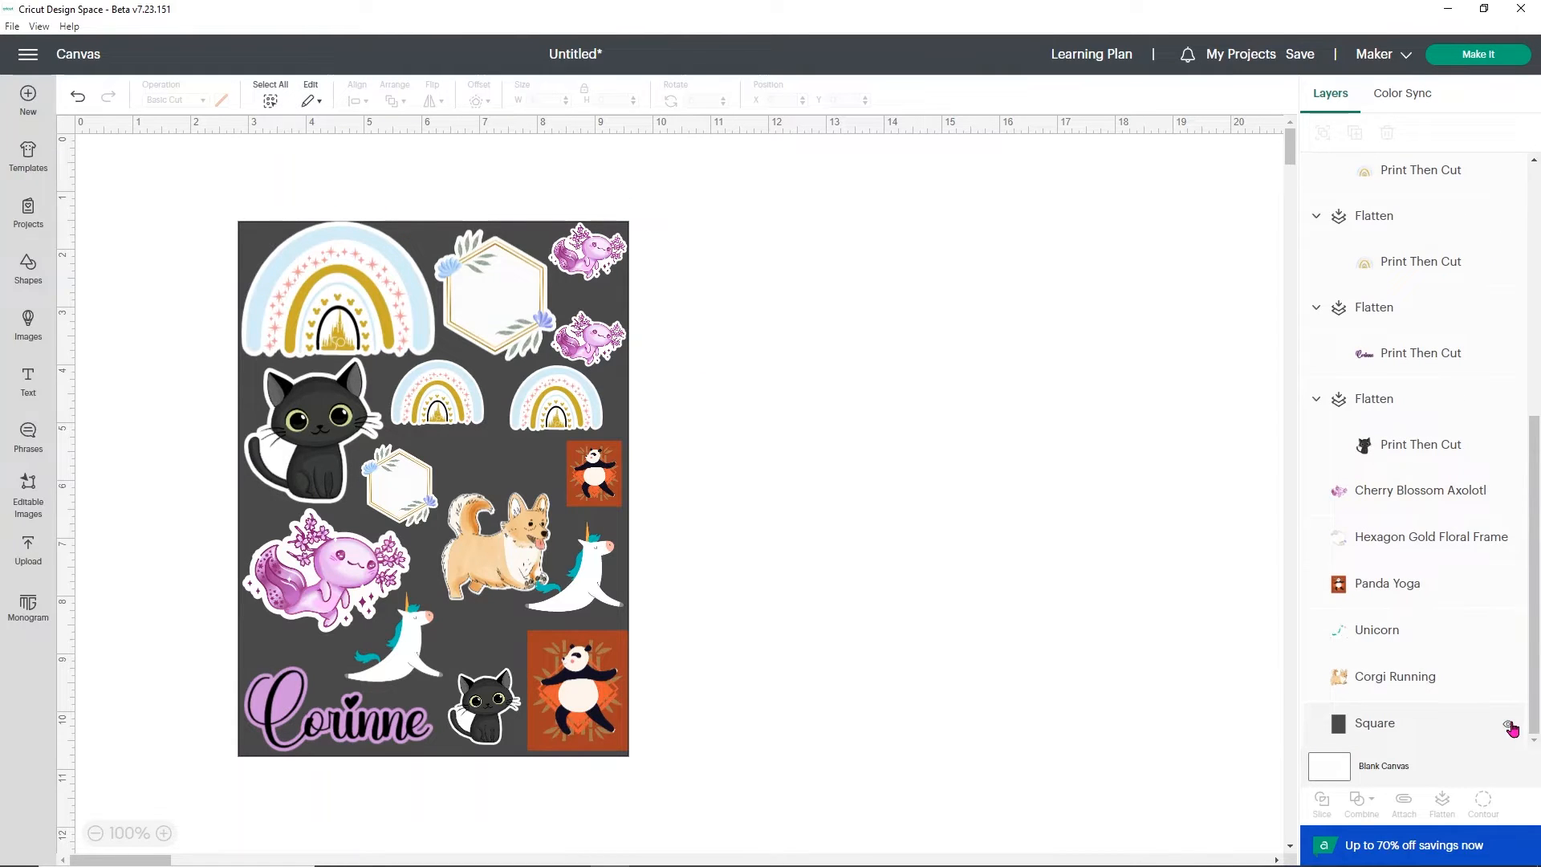
pyautogui.click(1509, 725)
pyautogui.moveTo(733, 756); pyautogui.dragTo(202, 207)
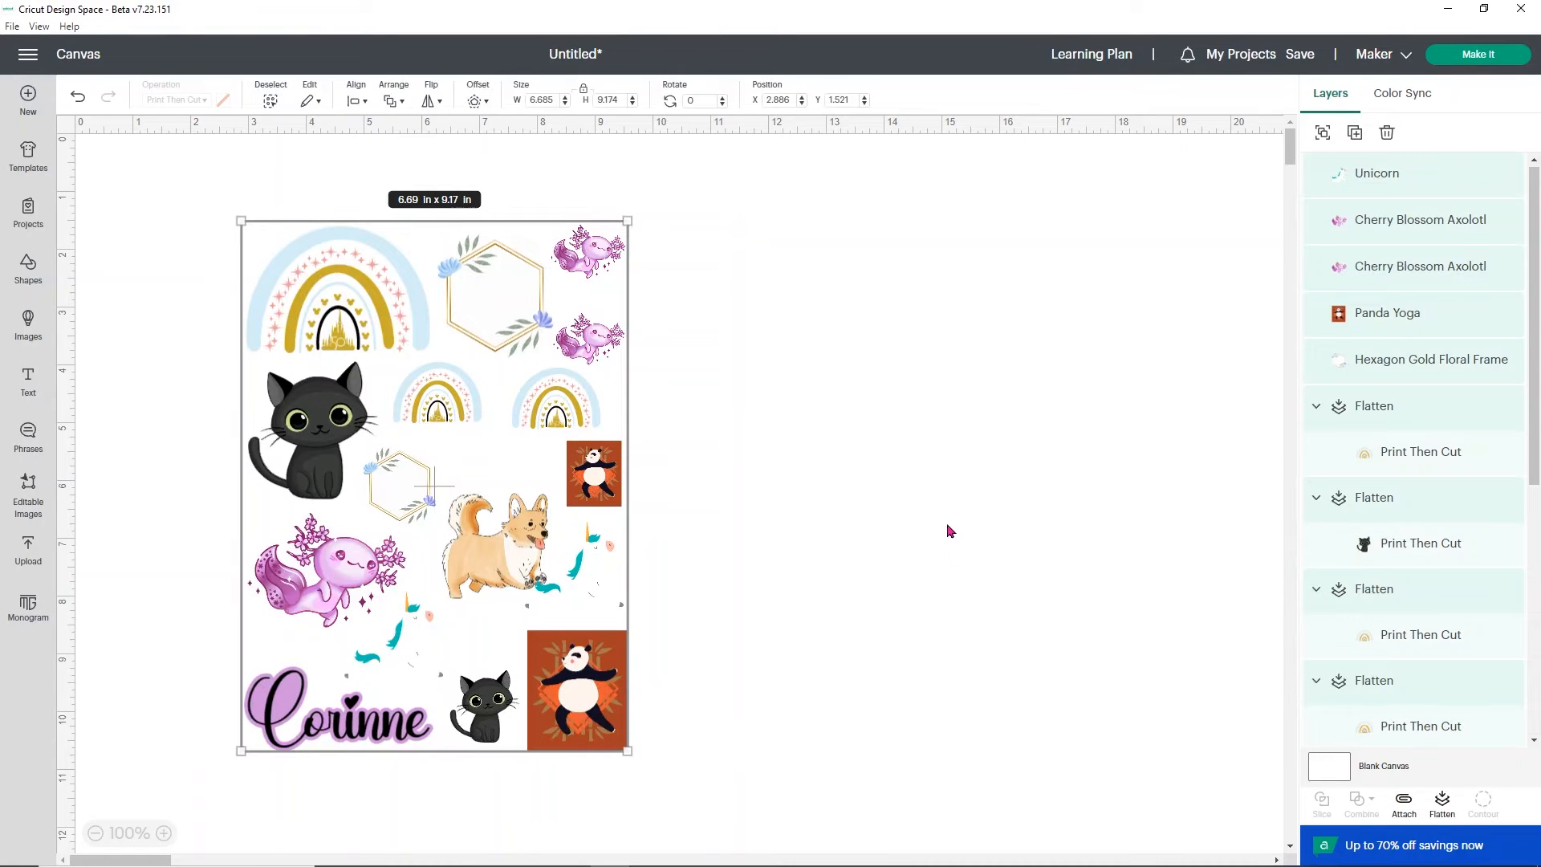
pyautogui.click(1407, 818)
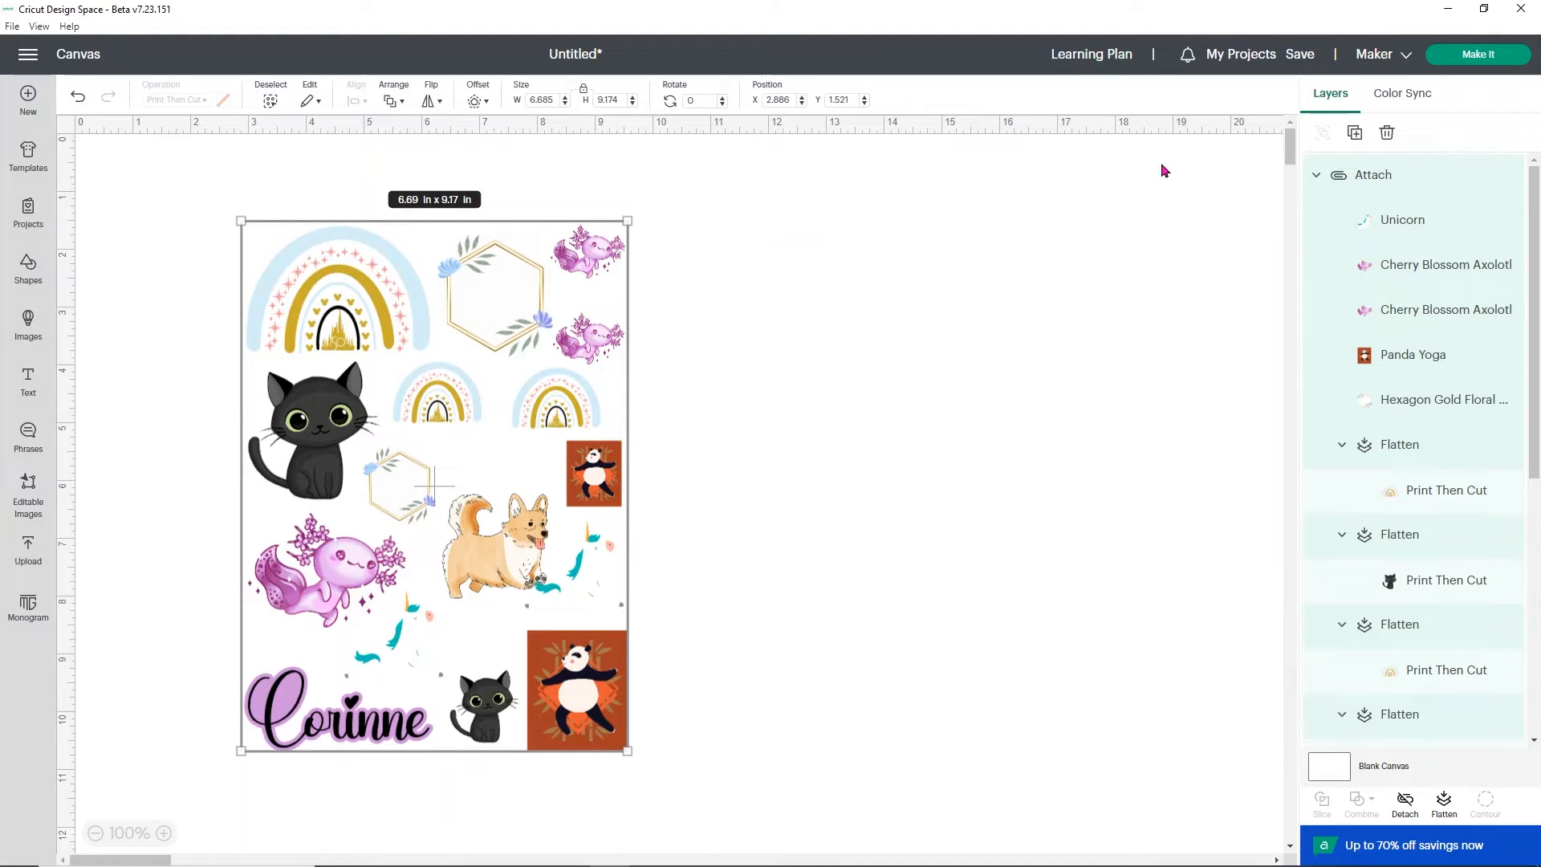
# Save the project with the title "stickers for beginners".
pyautogui.click(1300, 54)
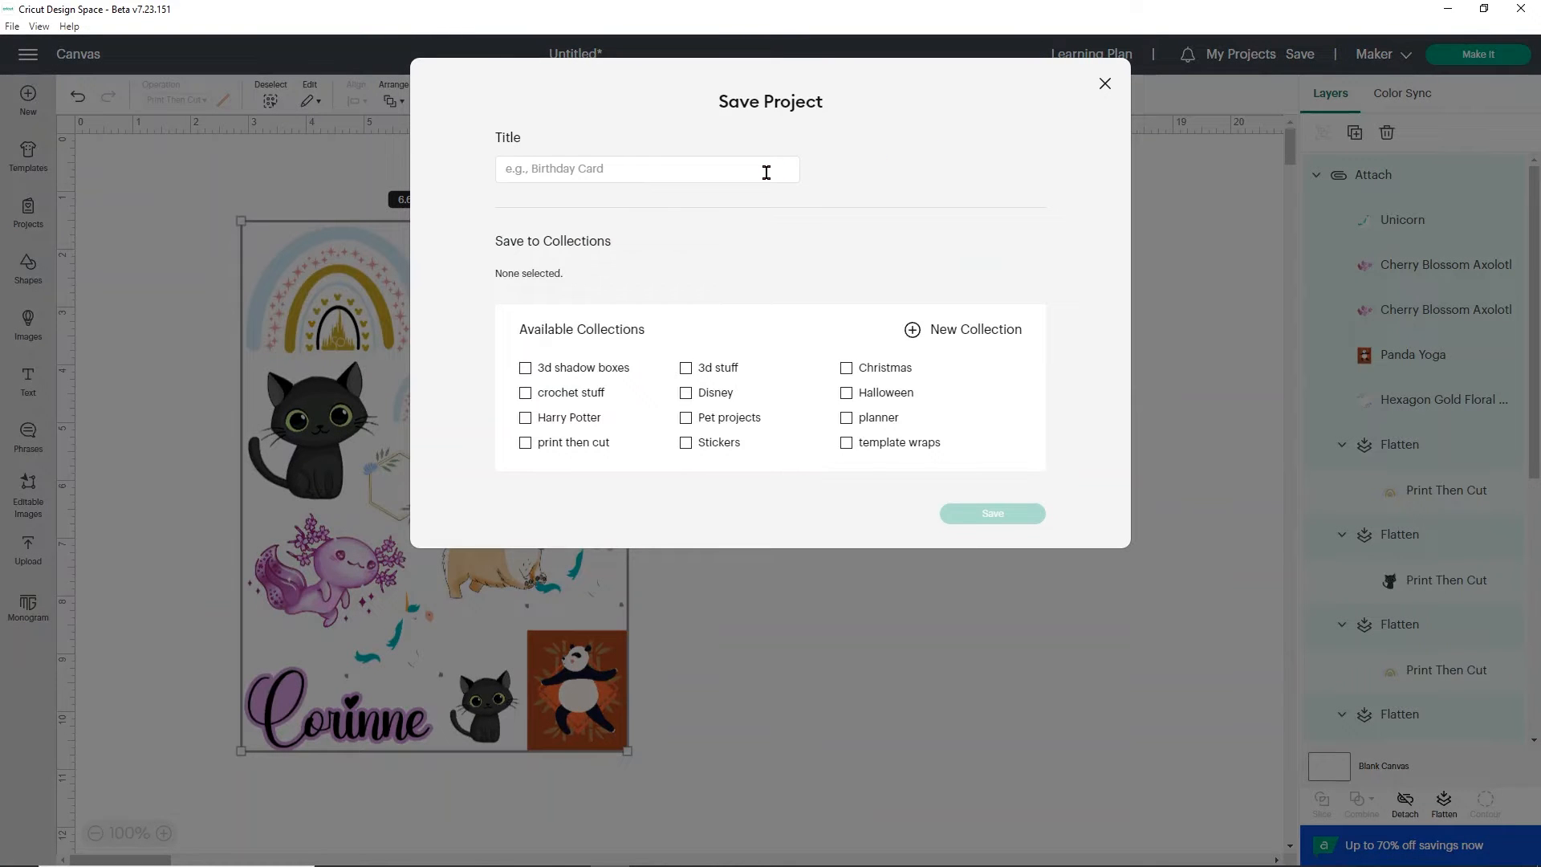
pyautogui.click(767, 172)
pyautogui.write('stickers for beginners')
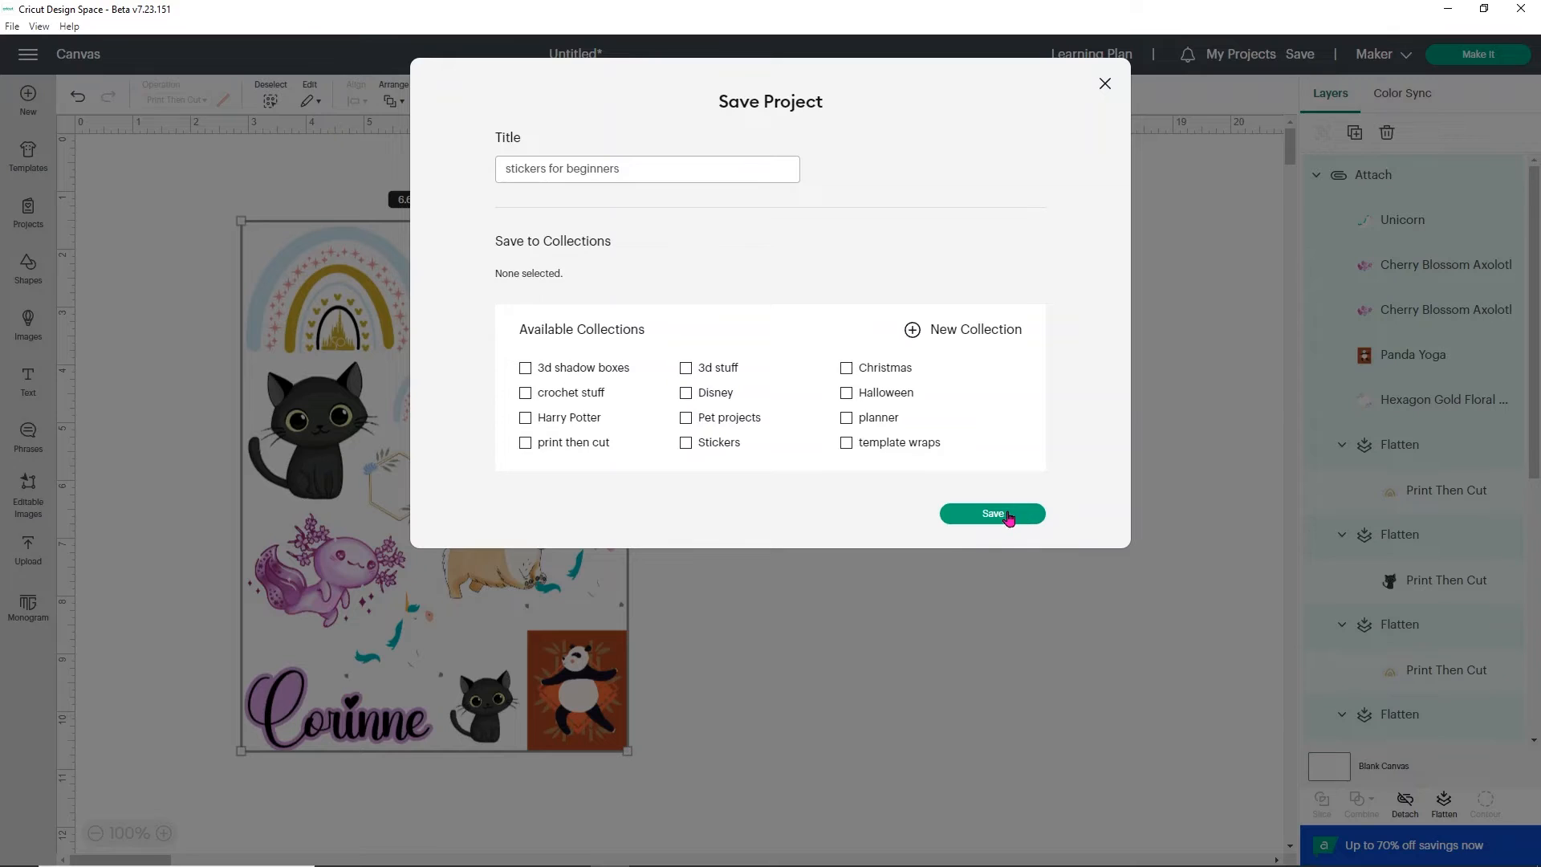
pyautogui.click(1008, 515)
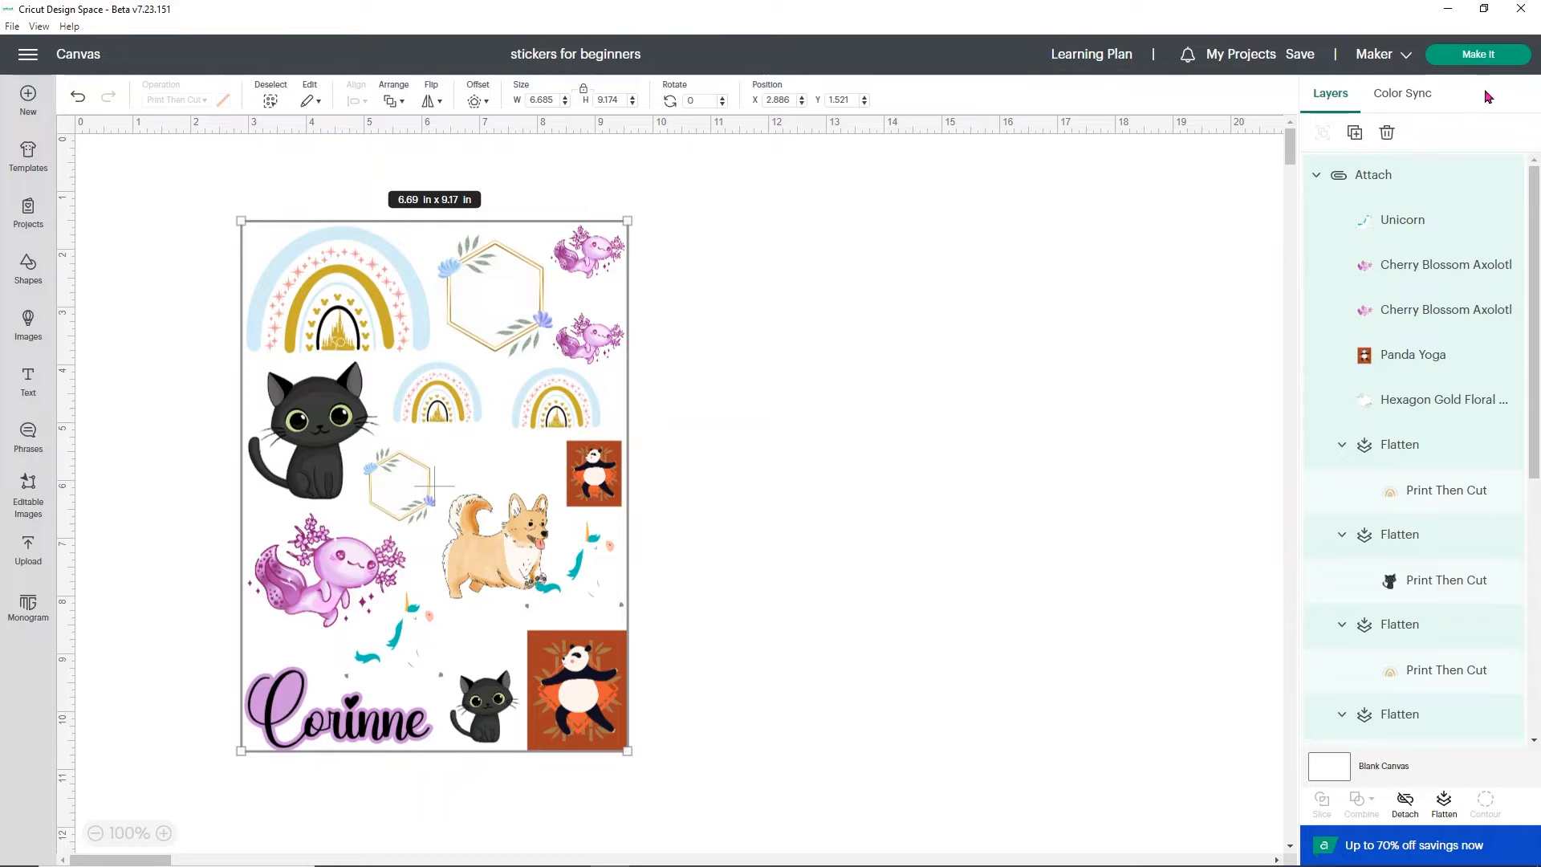
# Send the sticker sheet to the mat preview, continue to the Make stage and open the print setup.
pyautogui.click(1491, 61)
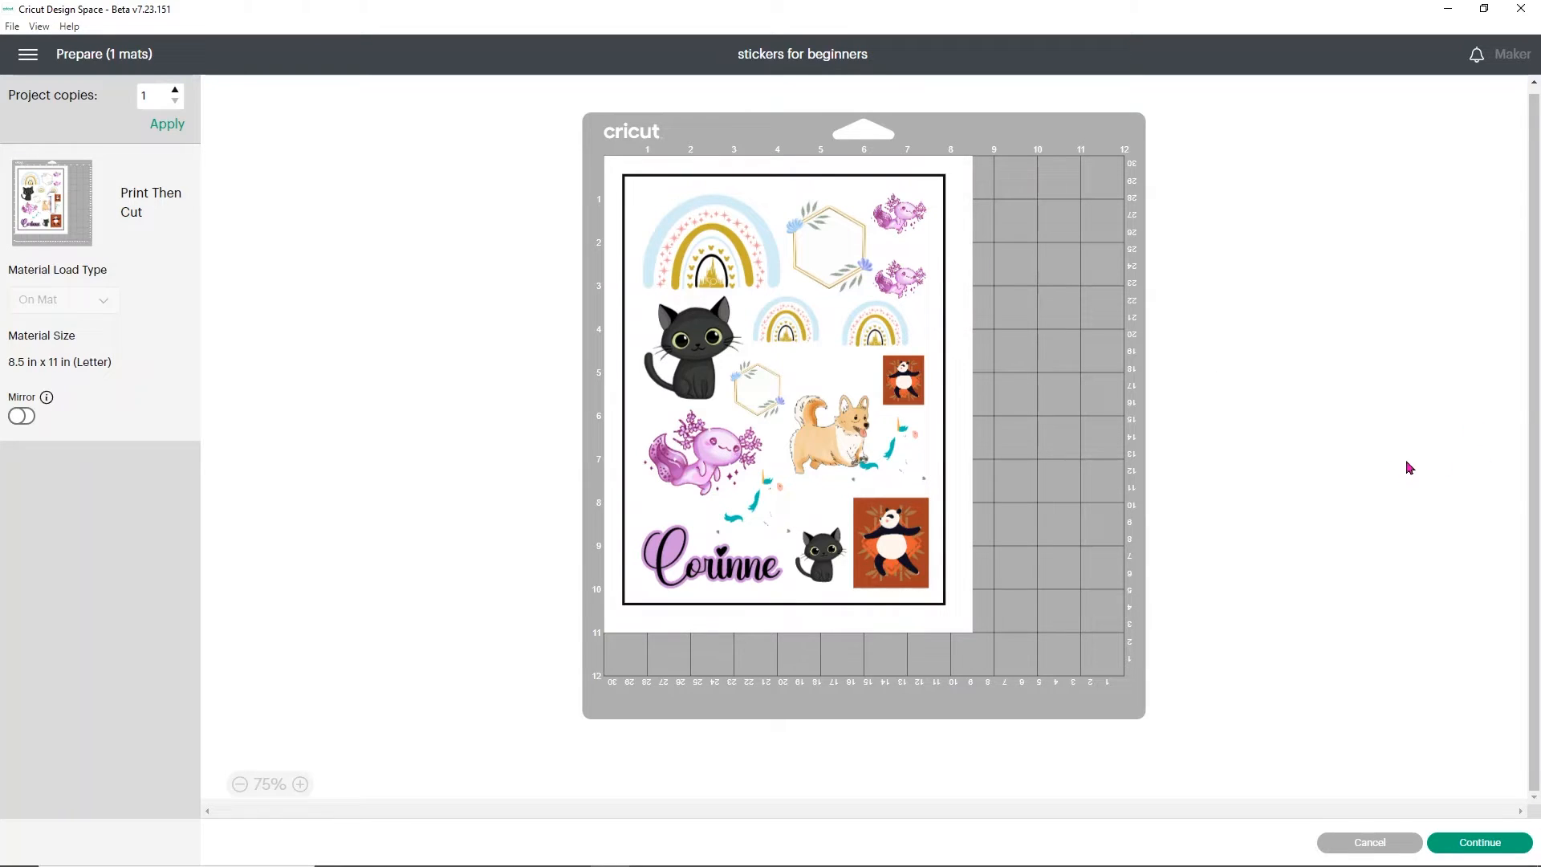
pyautogui.click(1459, 843)
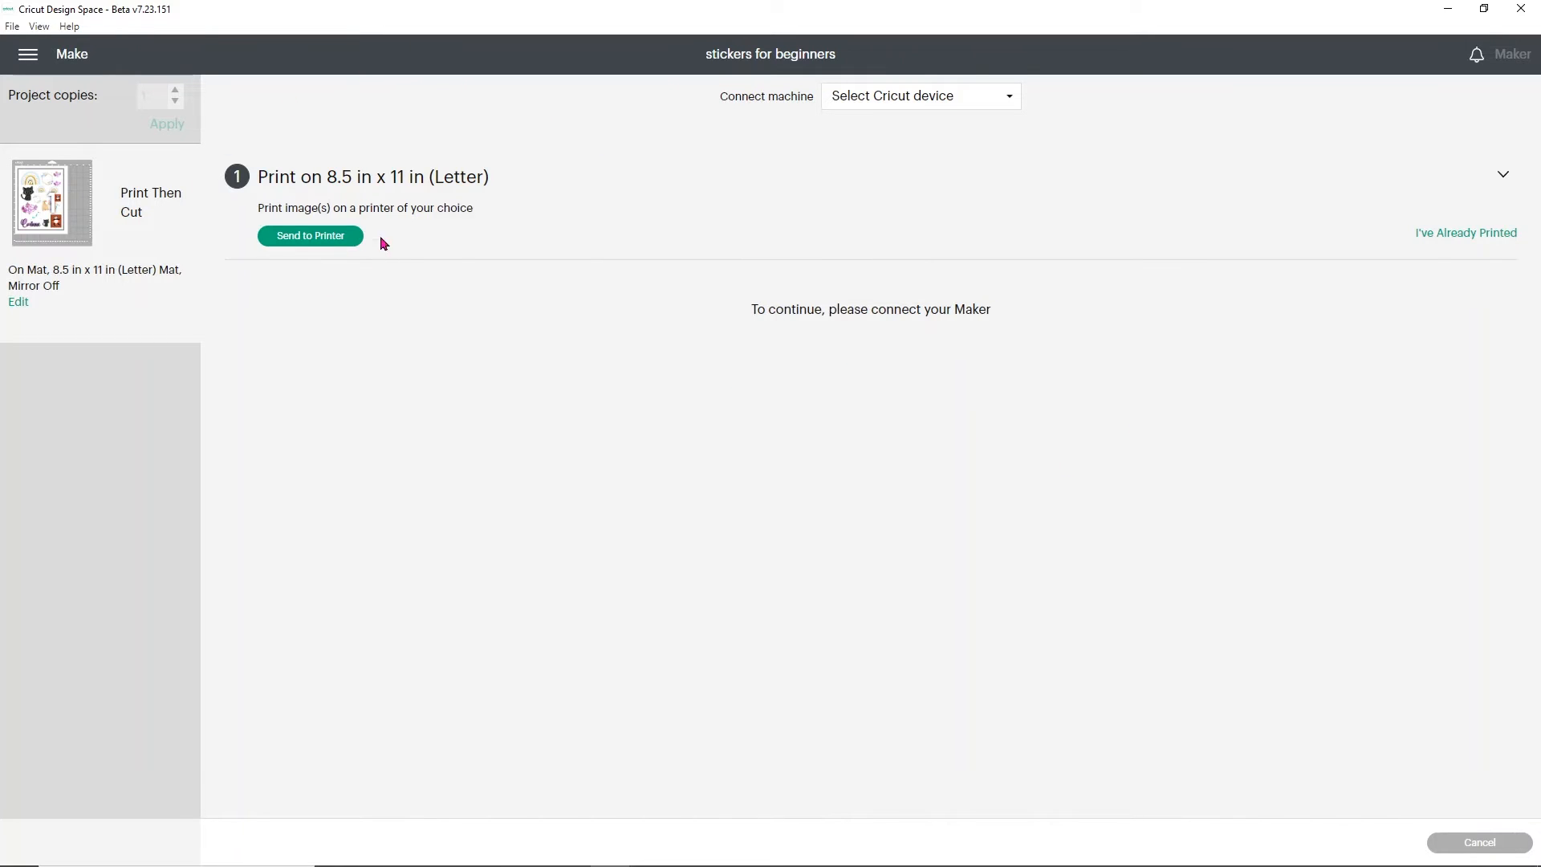
pyautogui.click(339, 242)
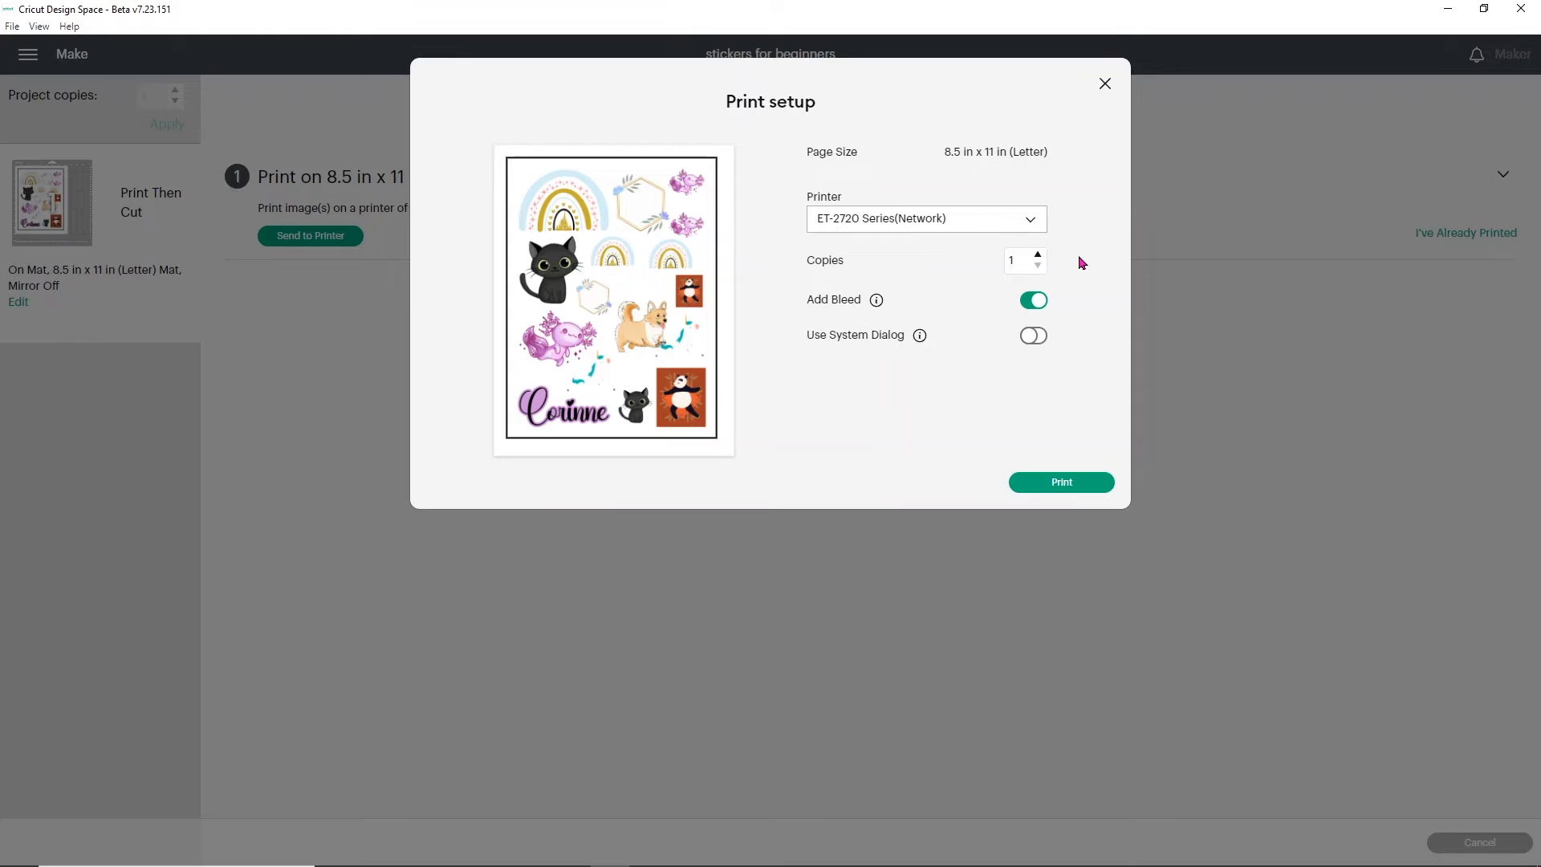
# Try out raising the number of print copies, including 3, and enable Use System Dialog.
pyautogui.click(1039, 255)
pyautogui.click(1039, 255)
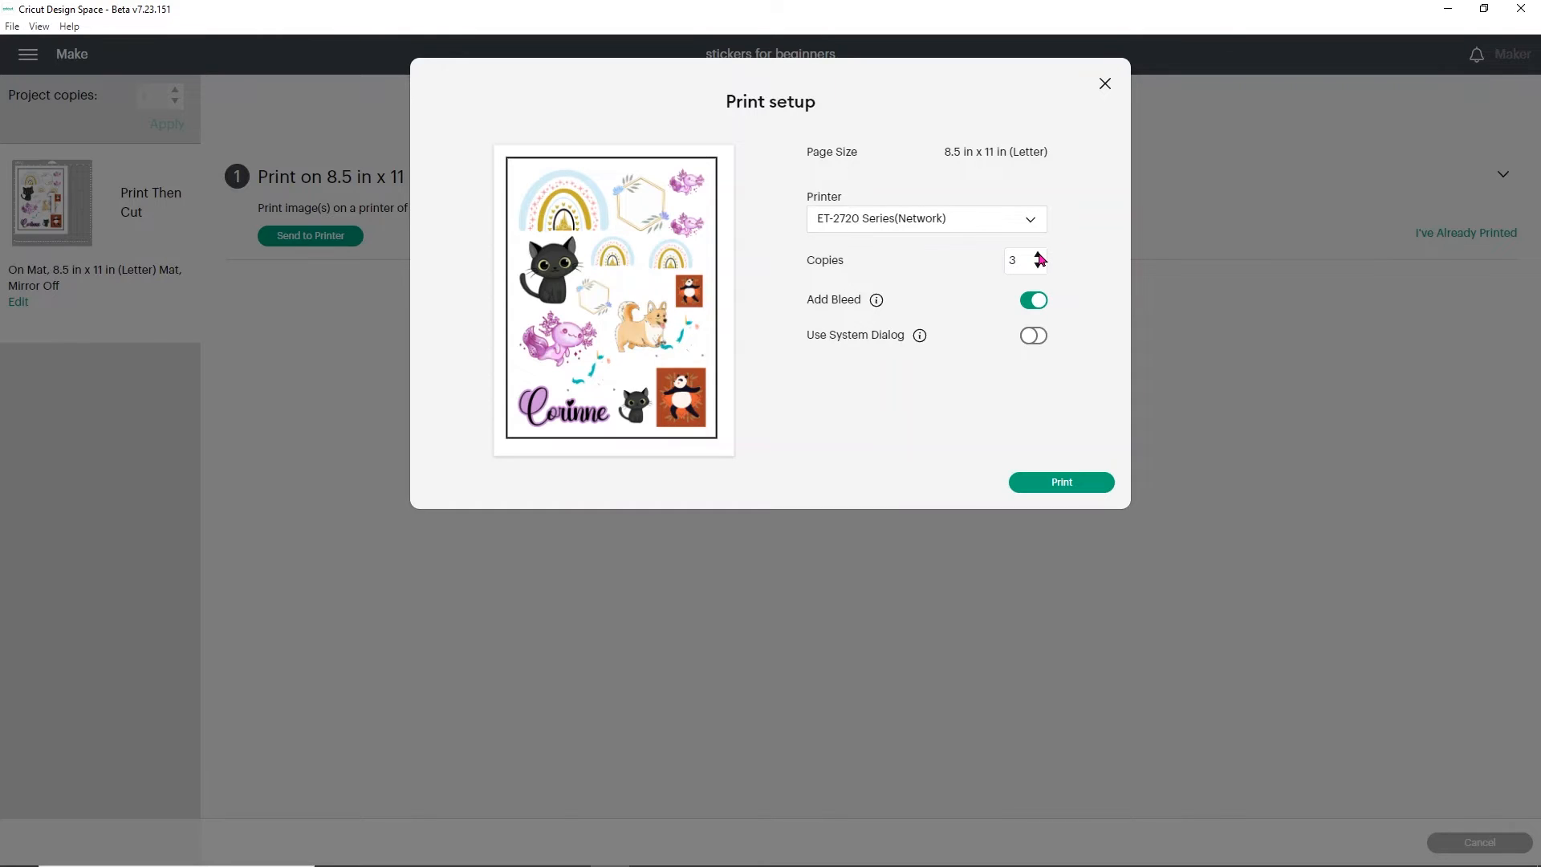
pyautogui.click(1038, 256)
pyautogui.click(1039, 265)
pyautogui.click(1033, 337)
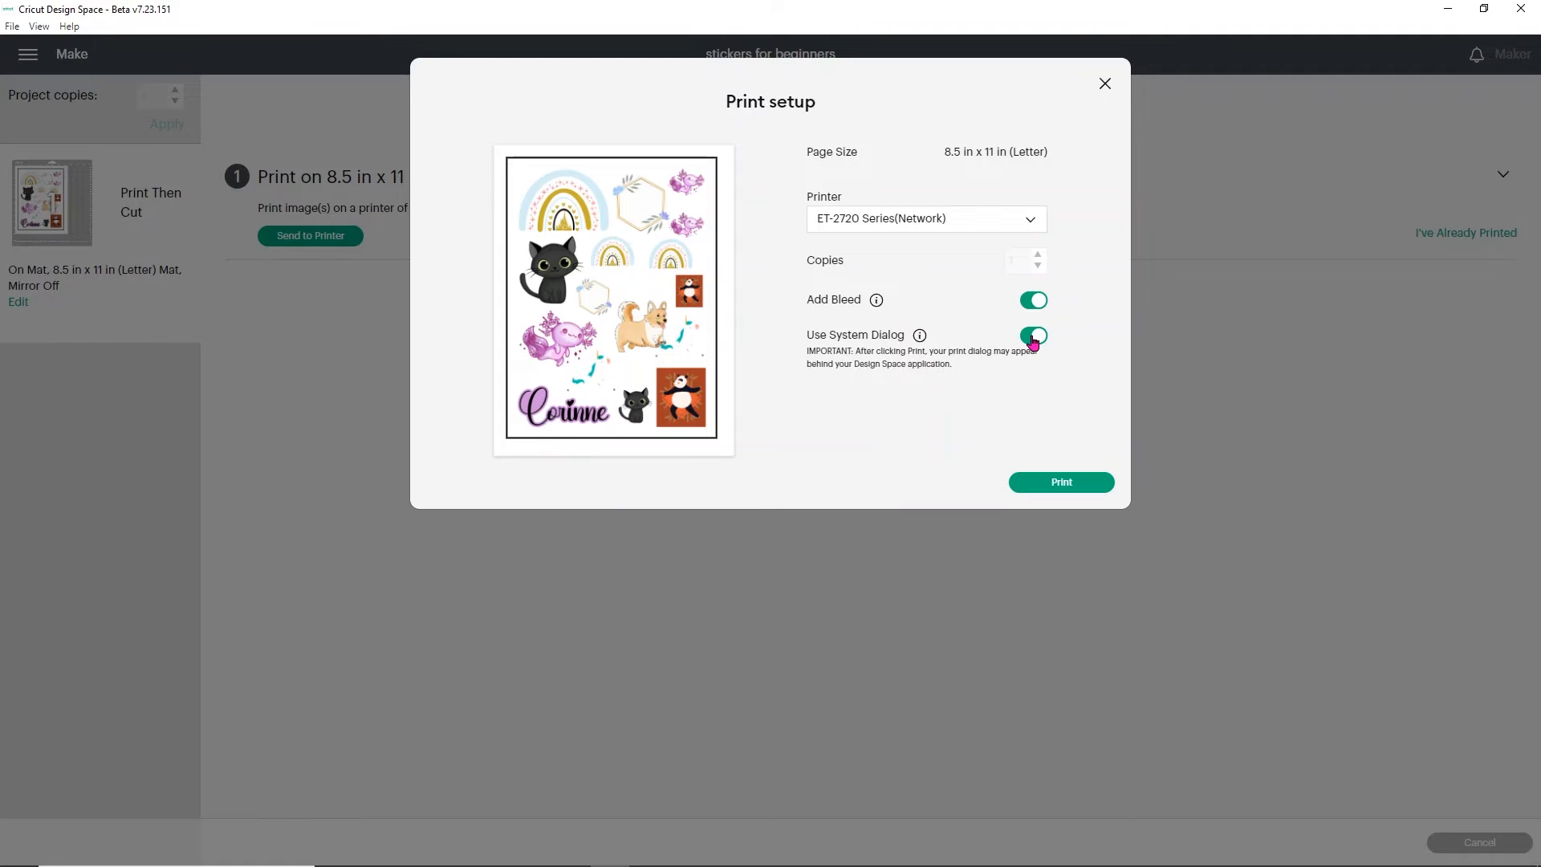
# Bring up the system print dialog for the sticker sheet, open the ET-2720 Series(Network) printing preferences and set the quality to High.
pyautogui.click(1035, 484)
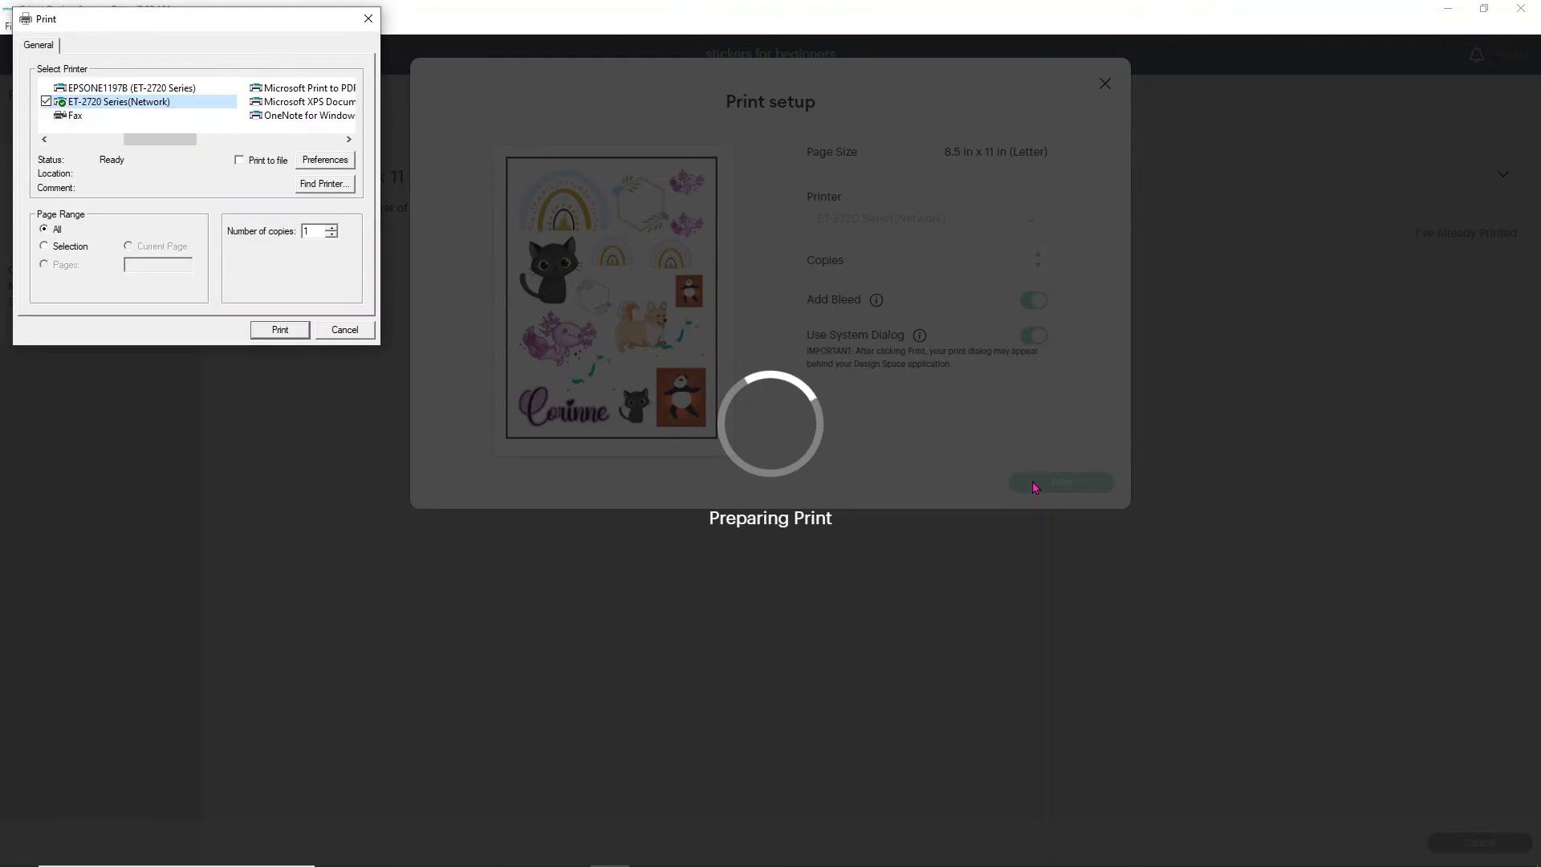
pyautogui.moveTo(179, 24); pyautogui.dragTo(746, 172)
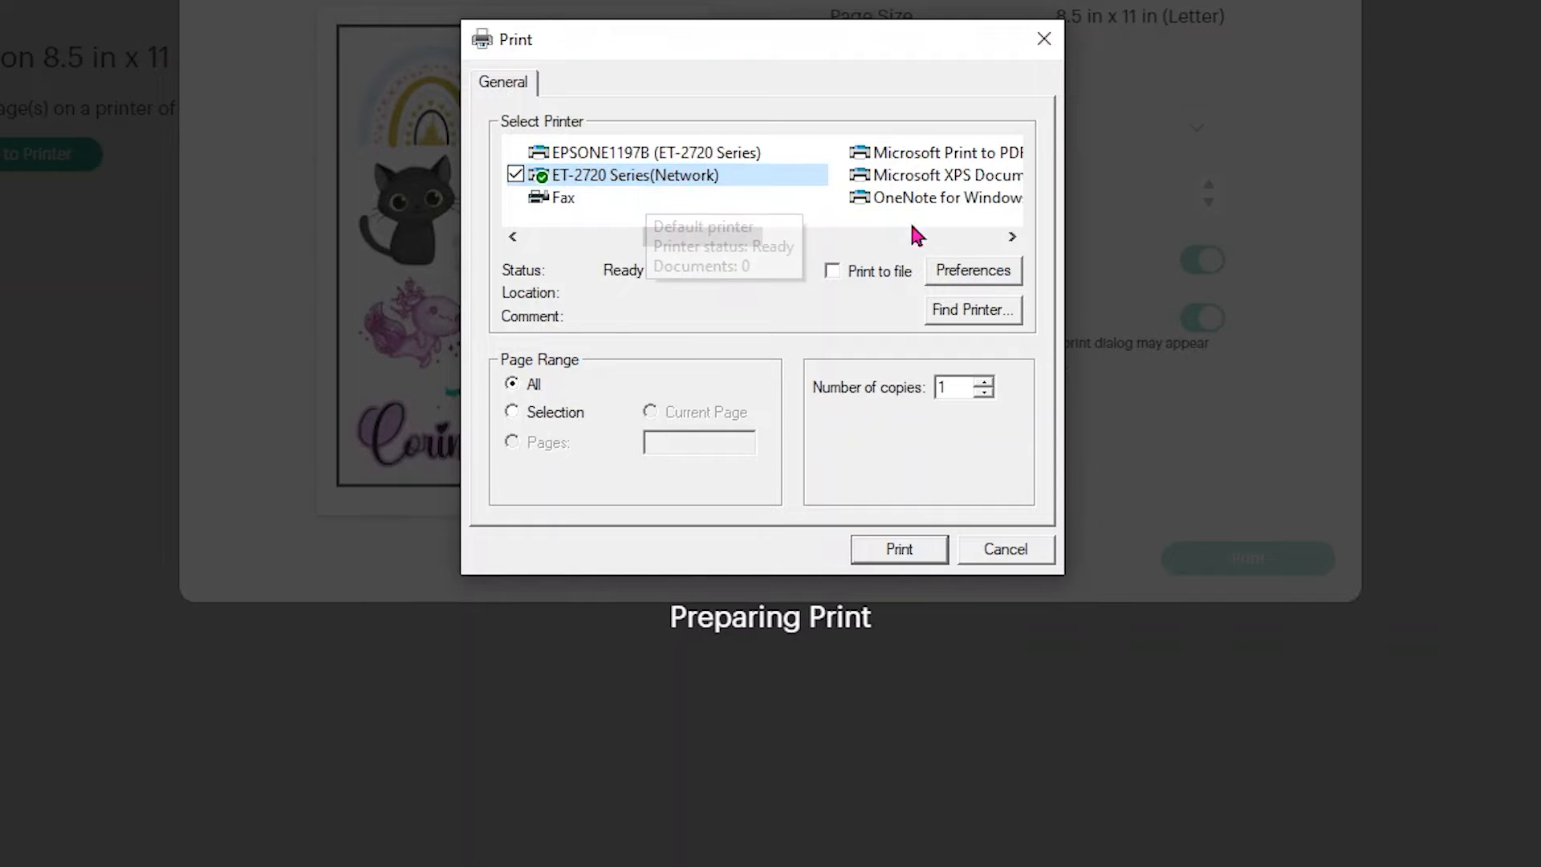
pyautogui.click(993, 273)
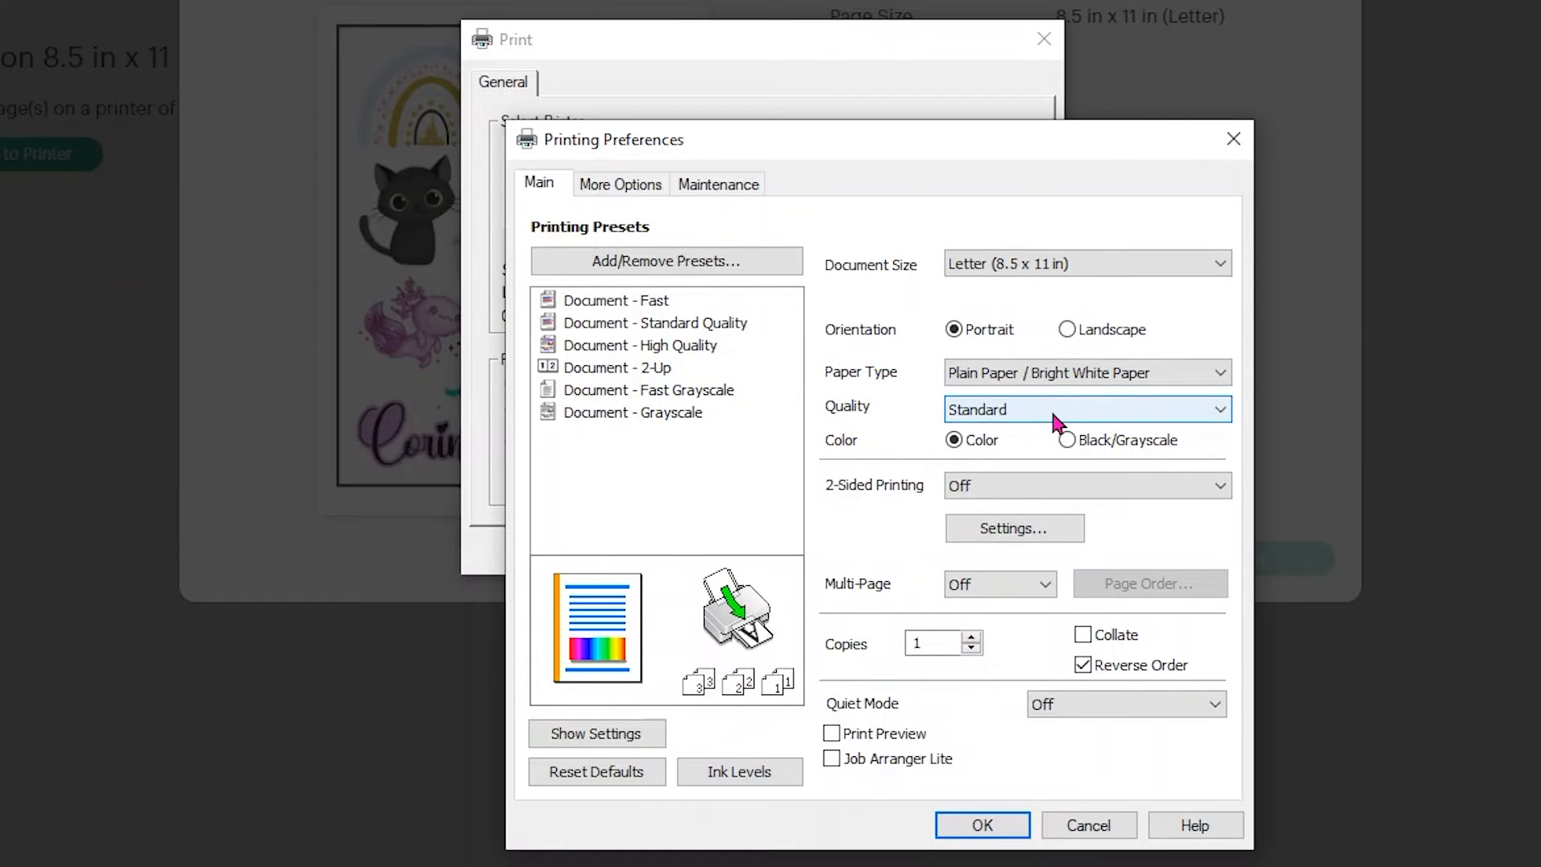
pyautogui.click(996, 412)
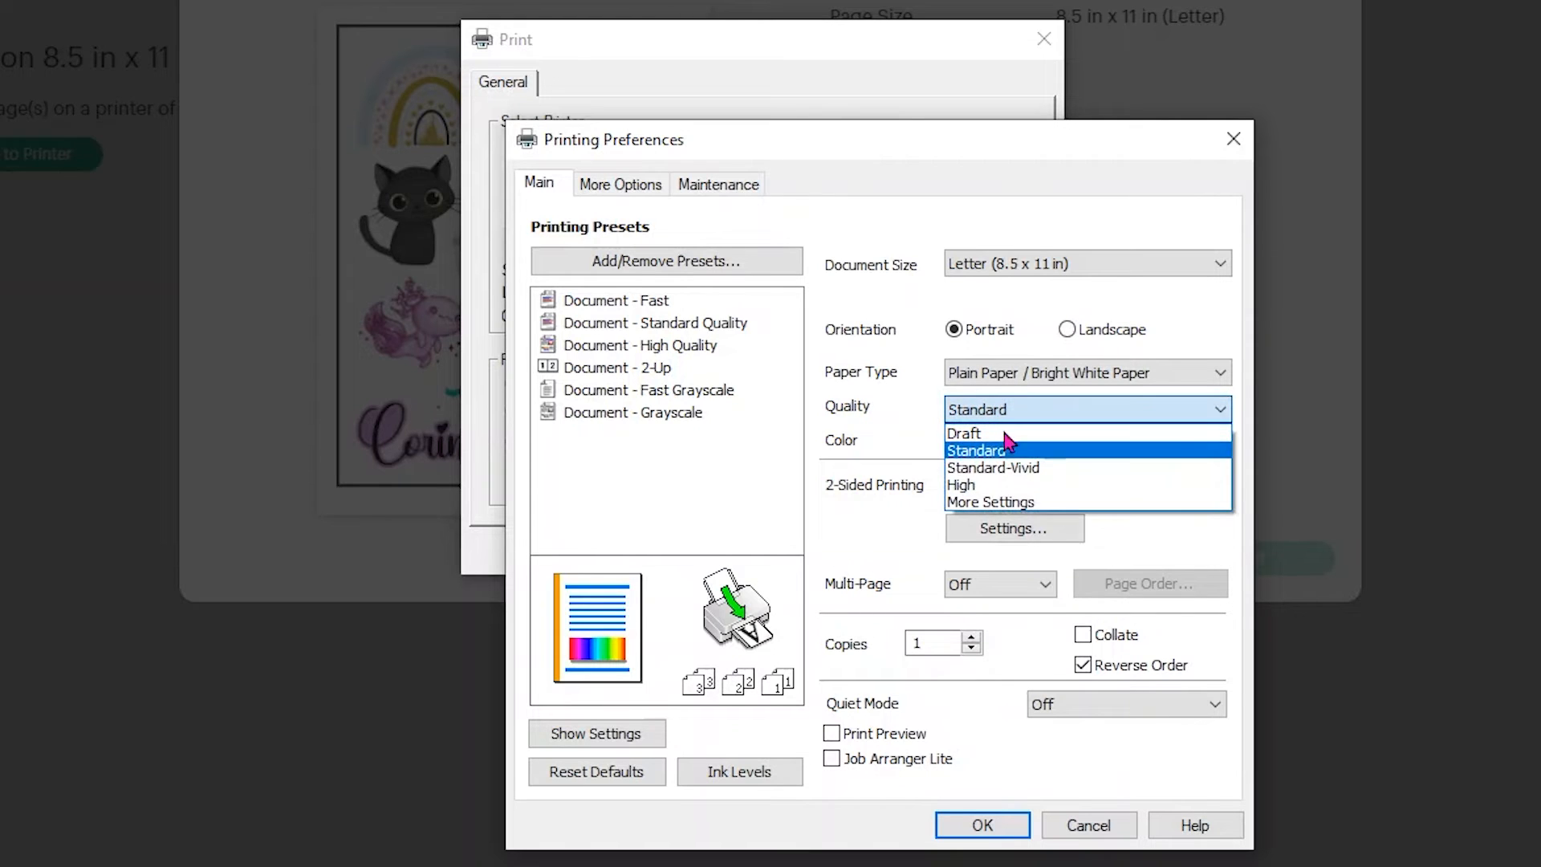
pyautogui.click(1013, 485)
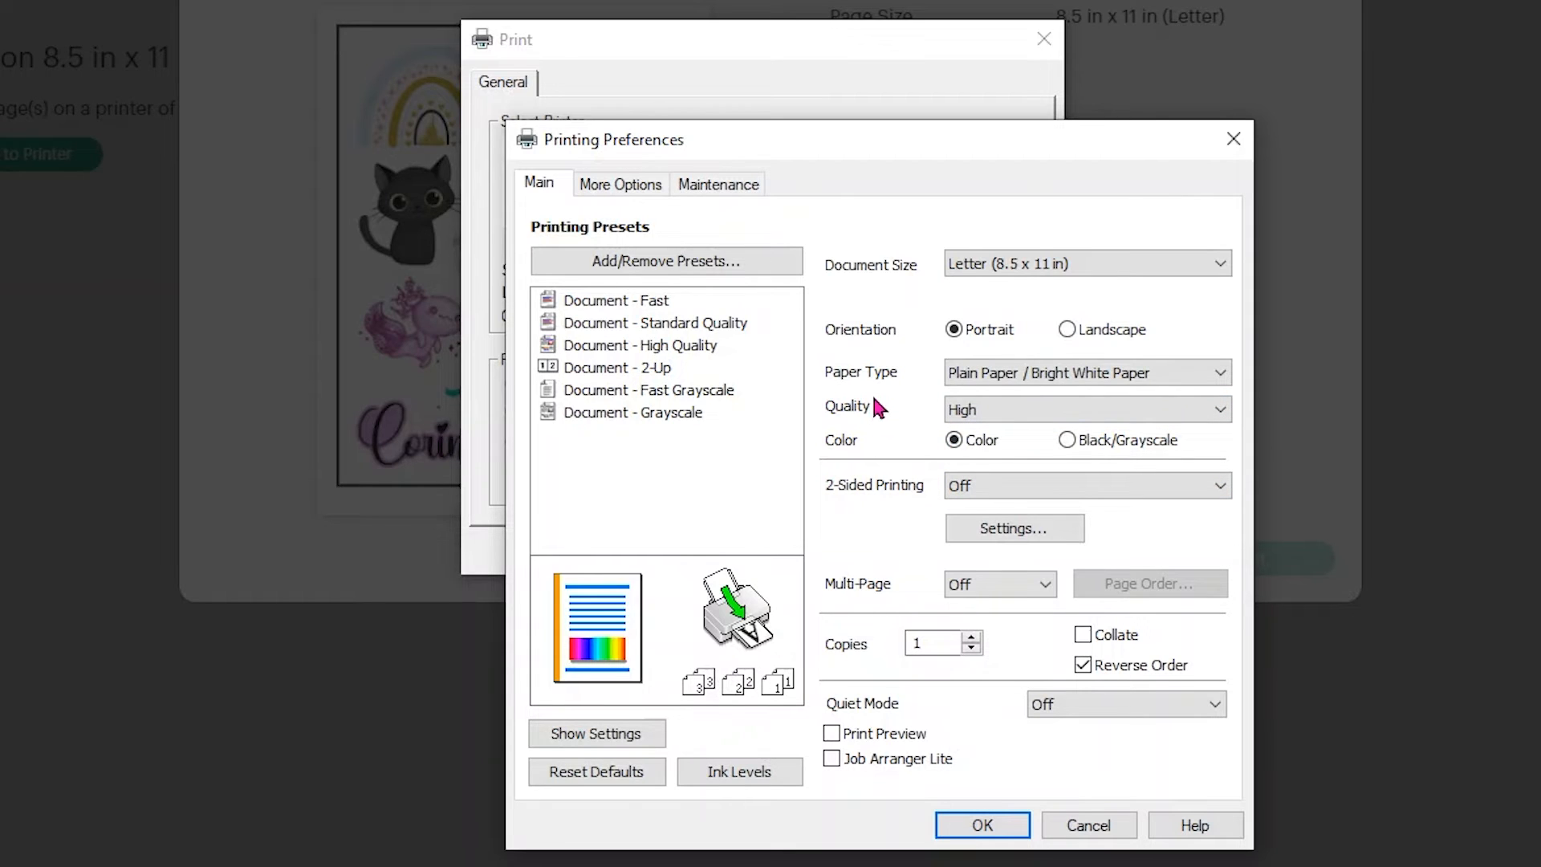
# Turn off the High Speed option in the printer's additional settings and accept the printing preferences.
pyautogui.click(598, 193)
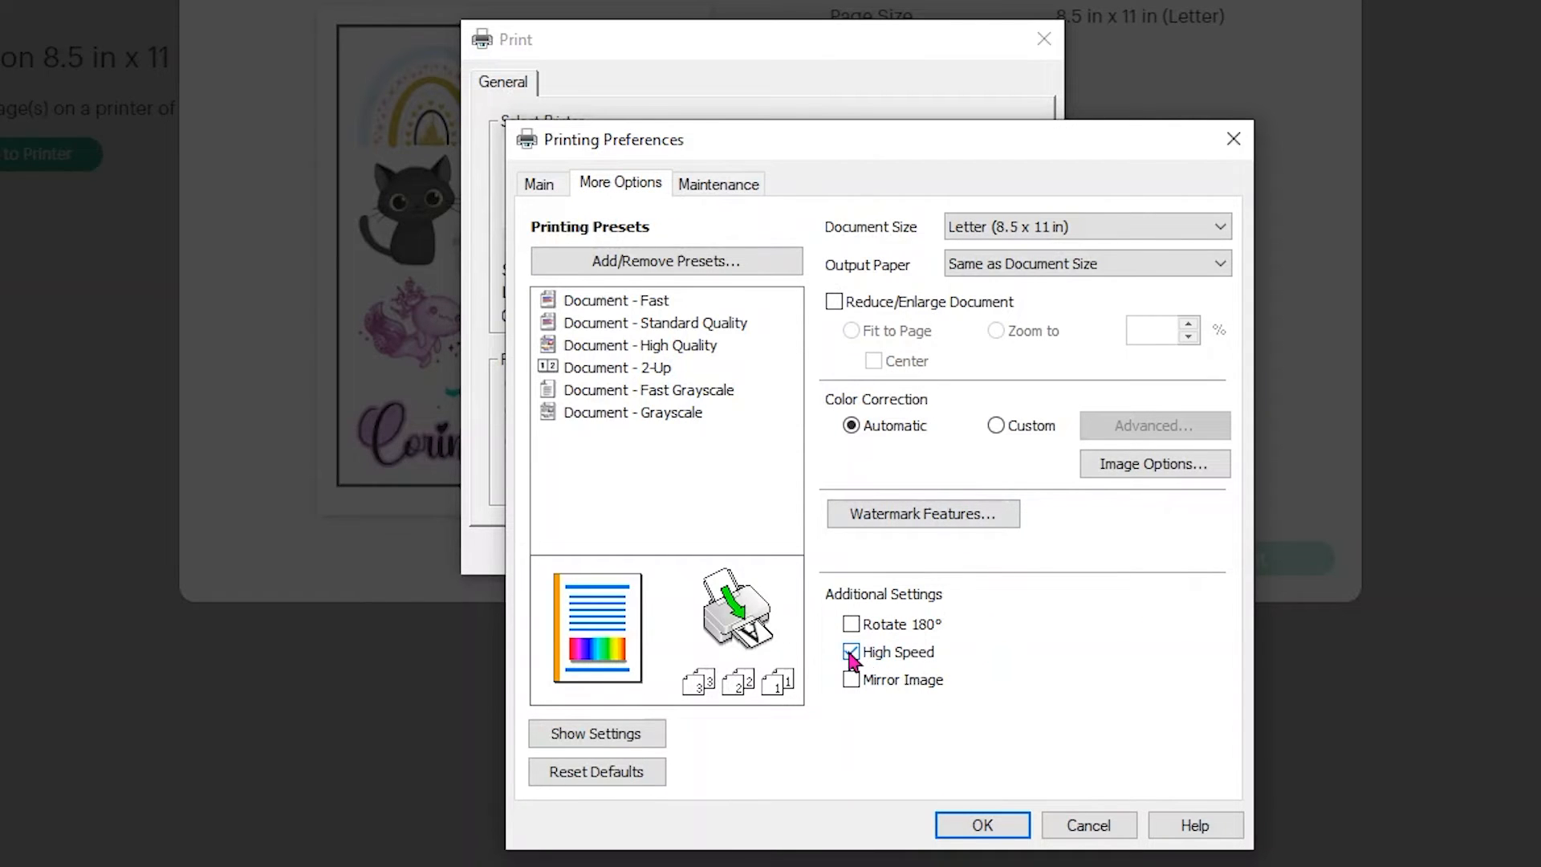
pyautogui.click(864, 659)
pyautogui.click(984, 826)
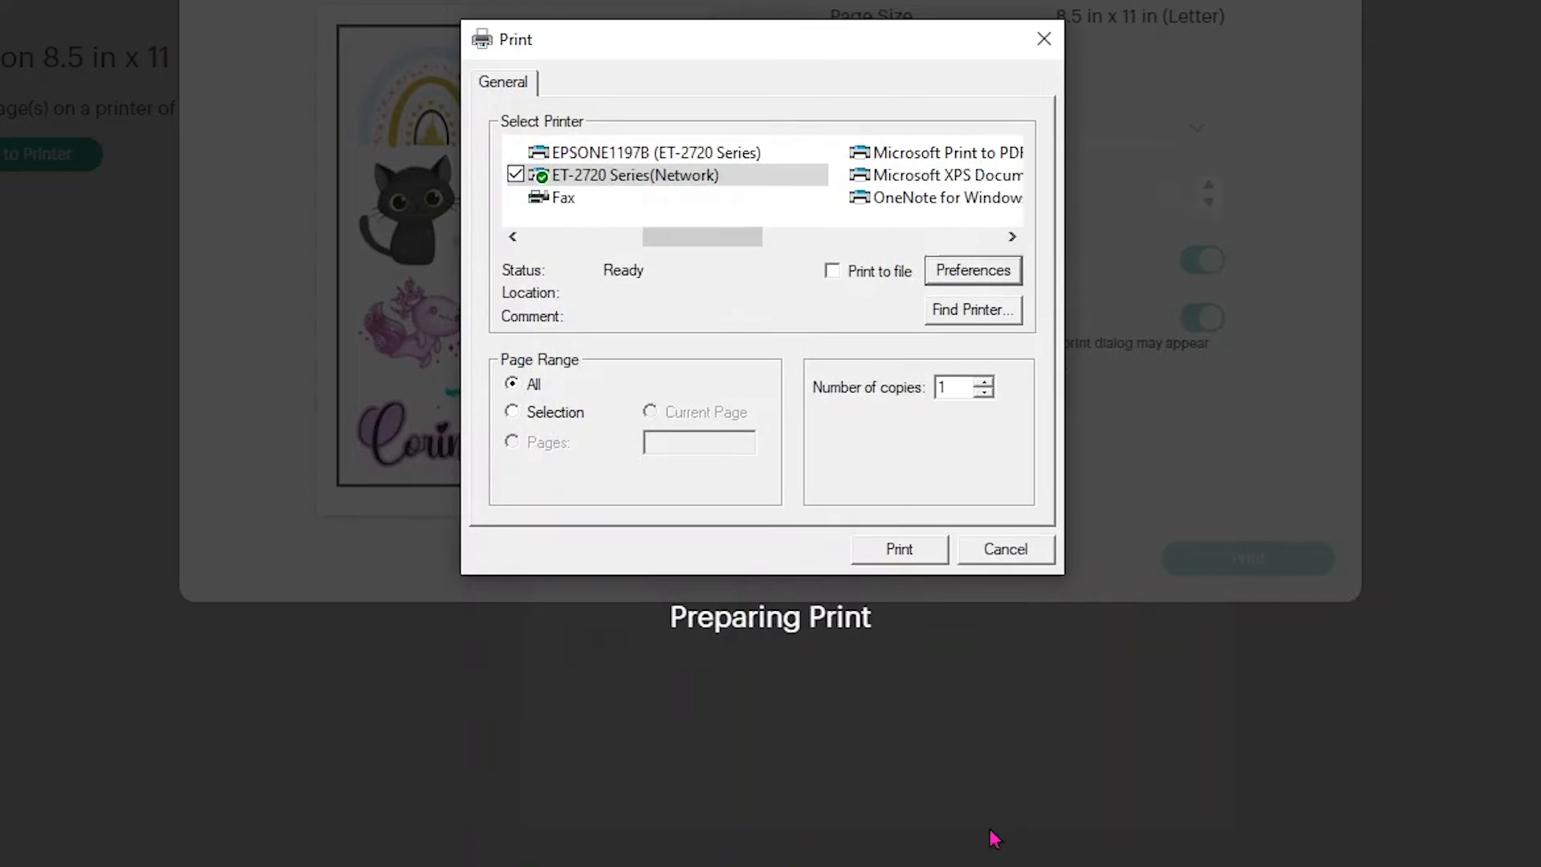